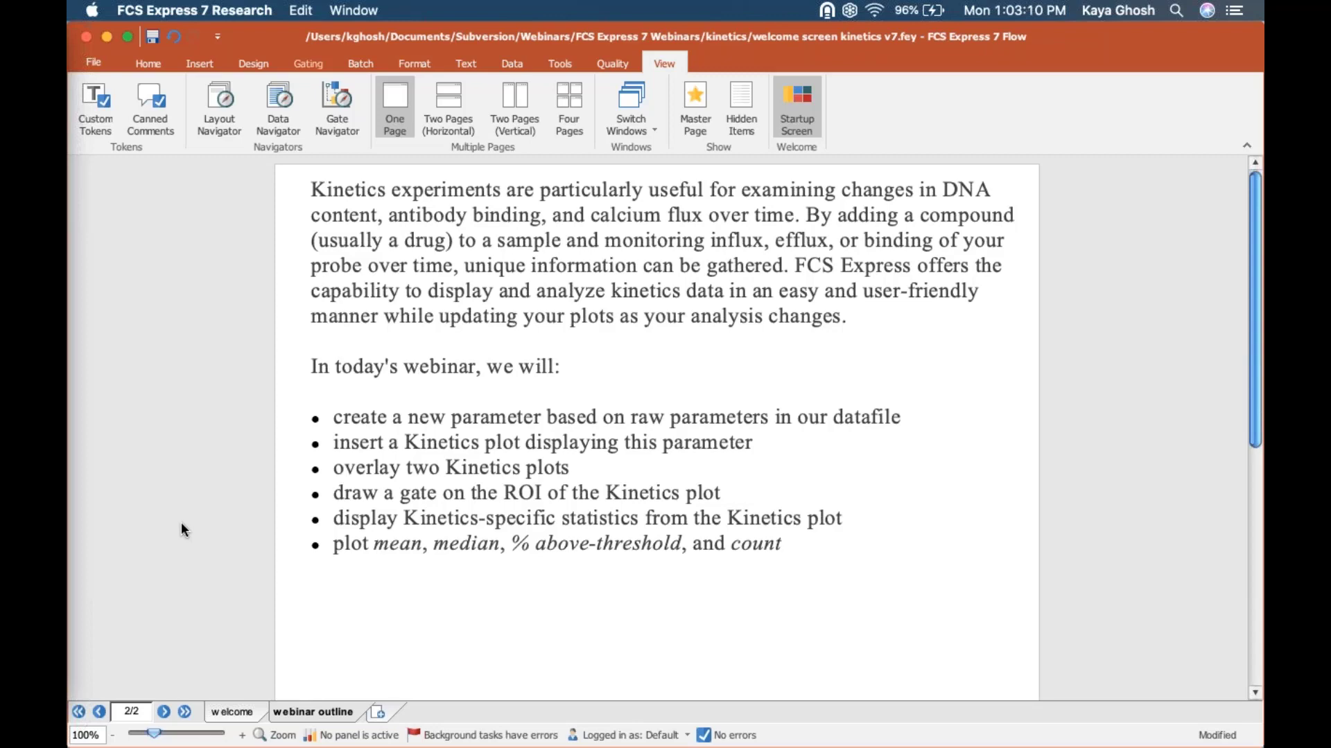
Step: Go through the webinar outline's bullet points, from creating a new parameter to plotting mean, median, % above-threshold and count
triple_click(389, 427)
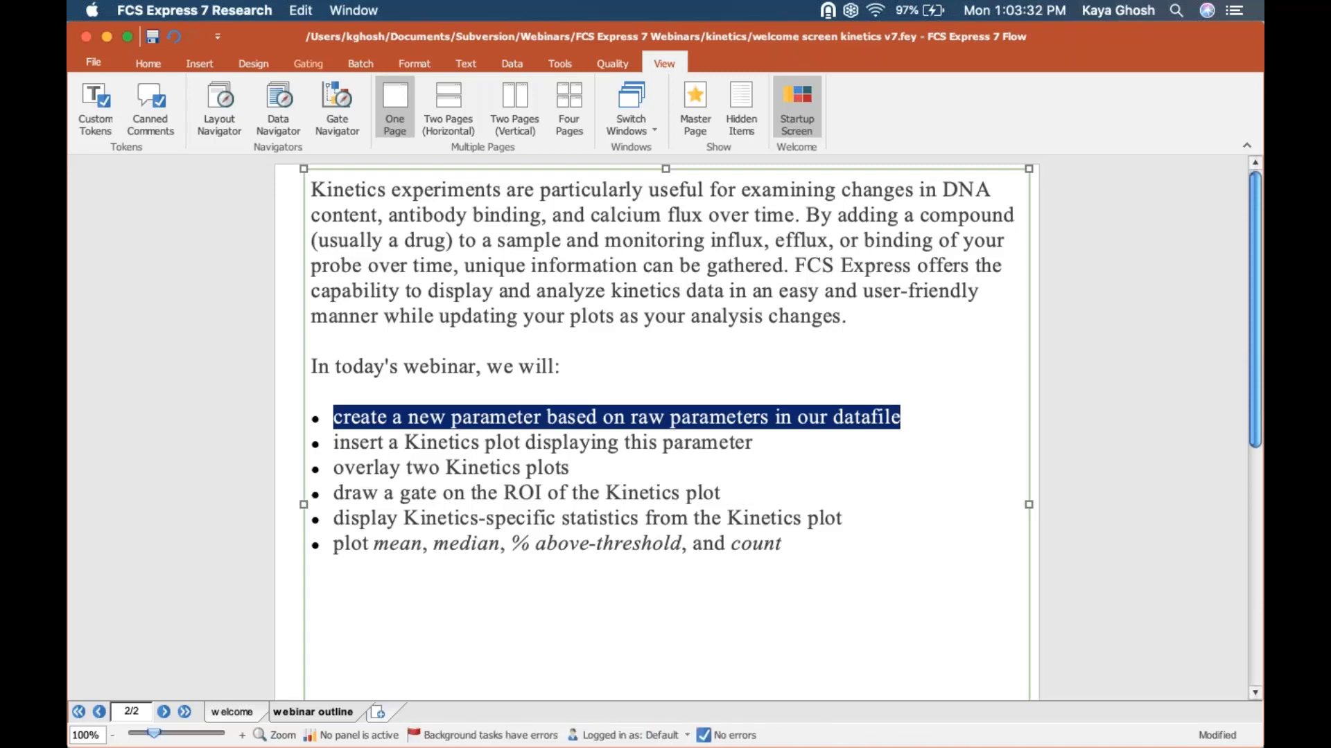
triple_click(404, 442)
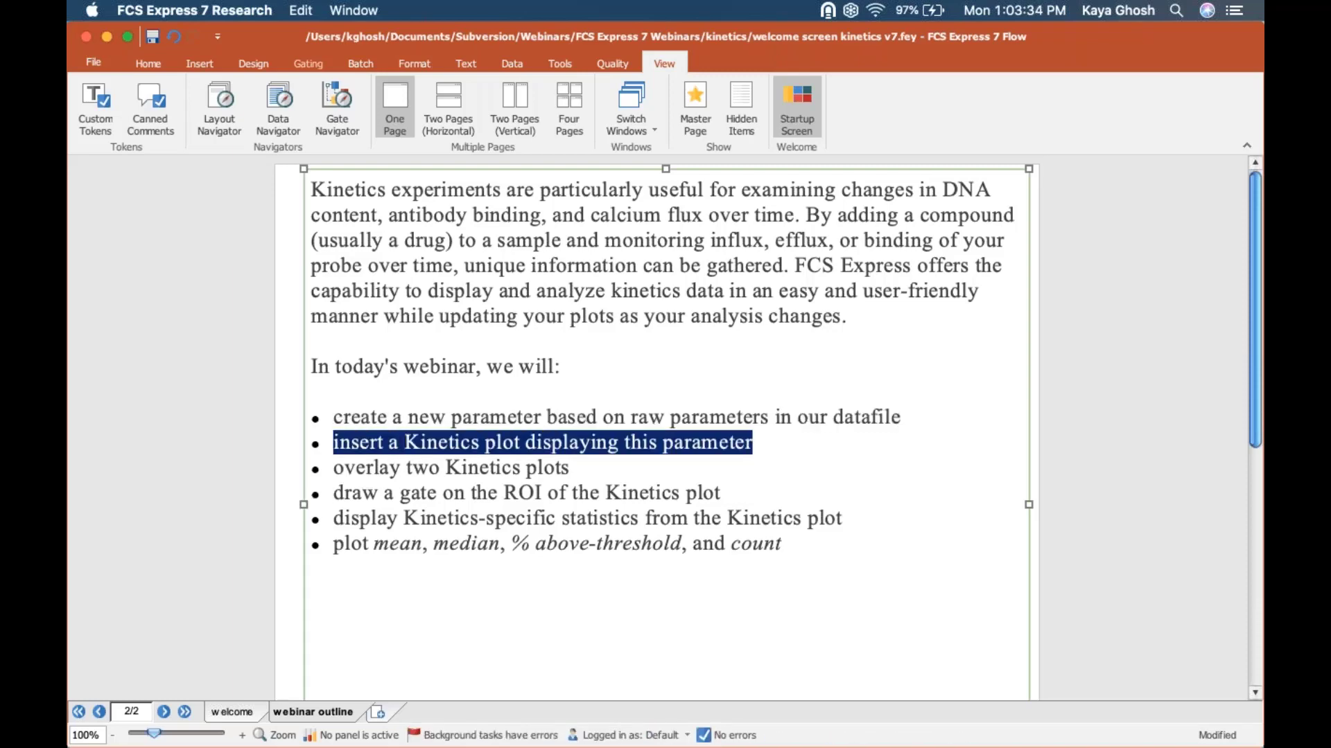
double_click(420, 469)
click(415, 470)
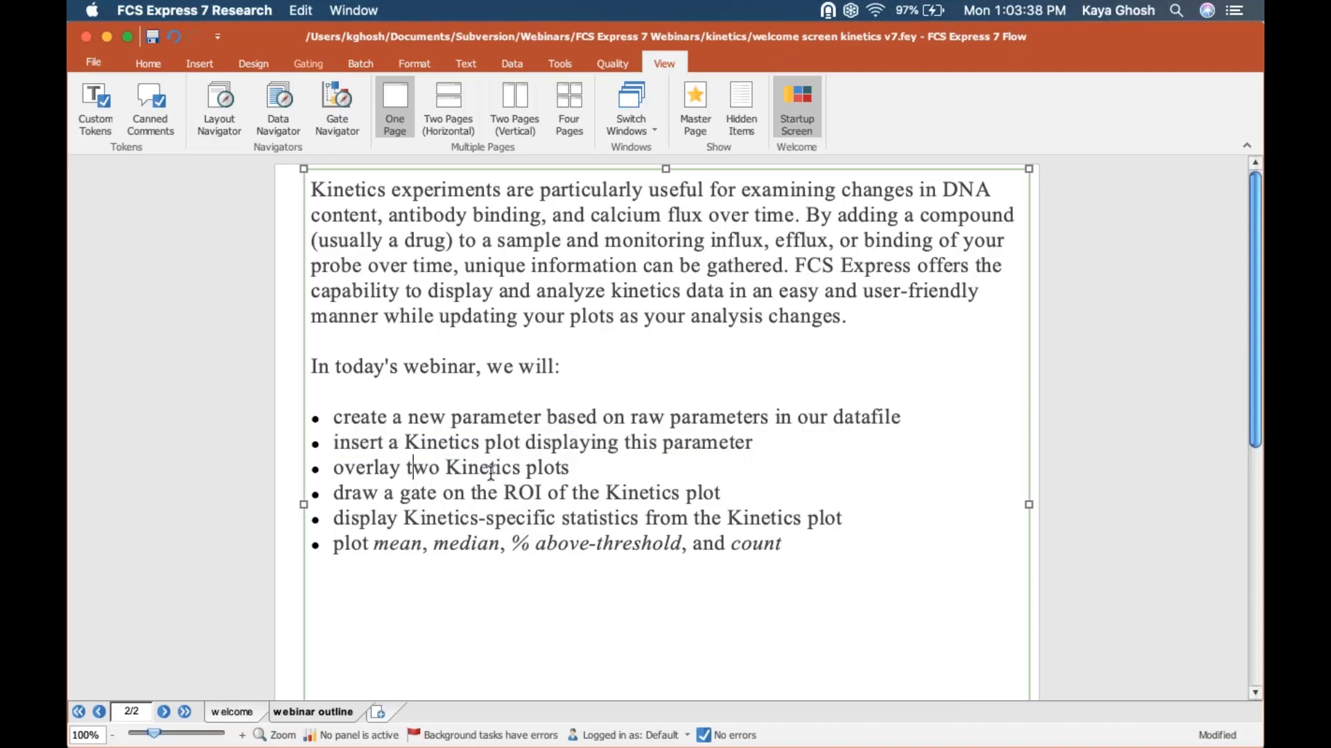
triple_click(492, 472)
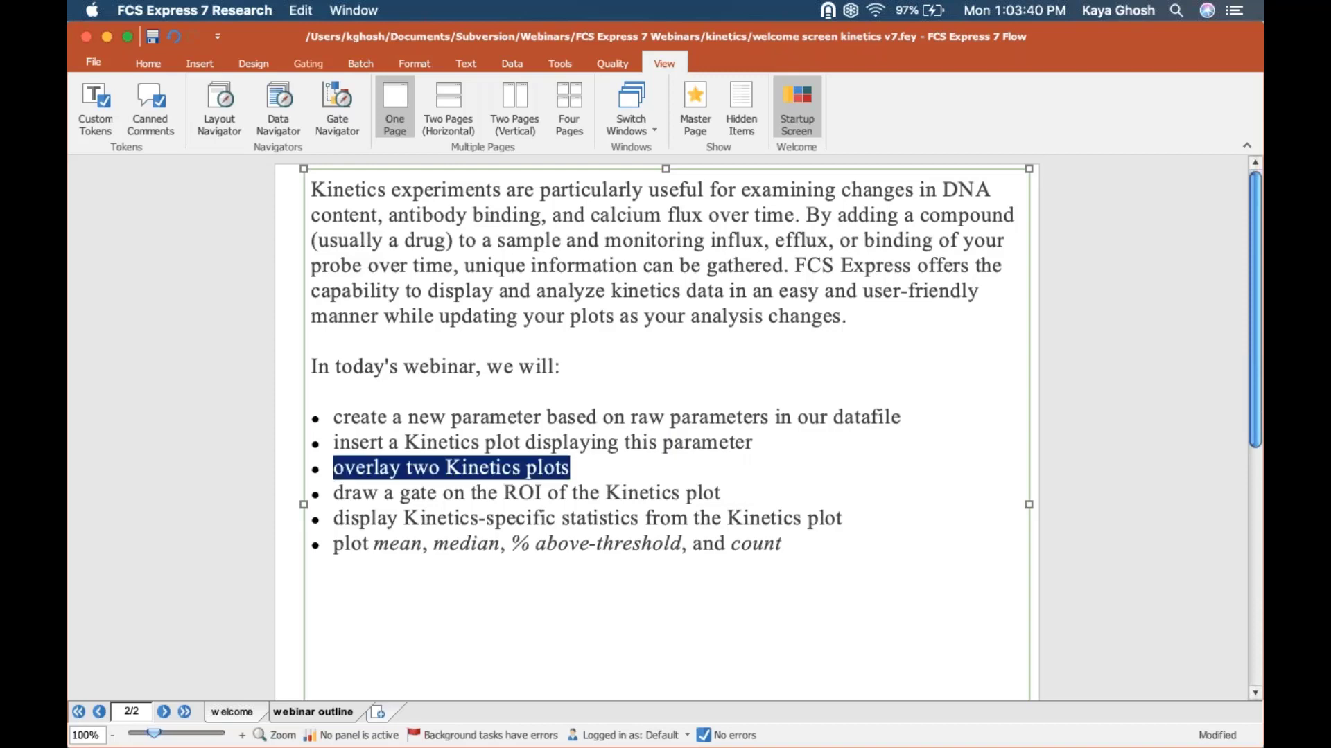
triple_click(490, 495)
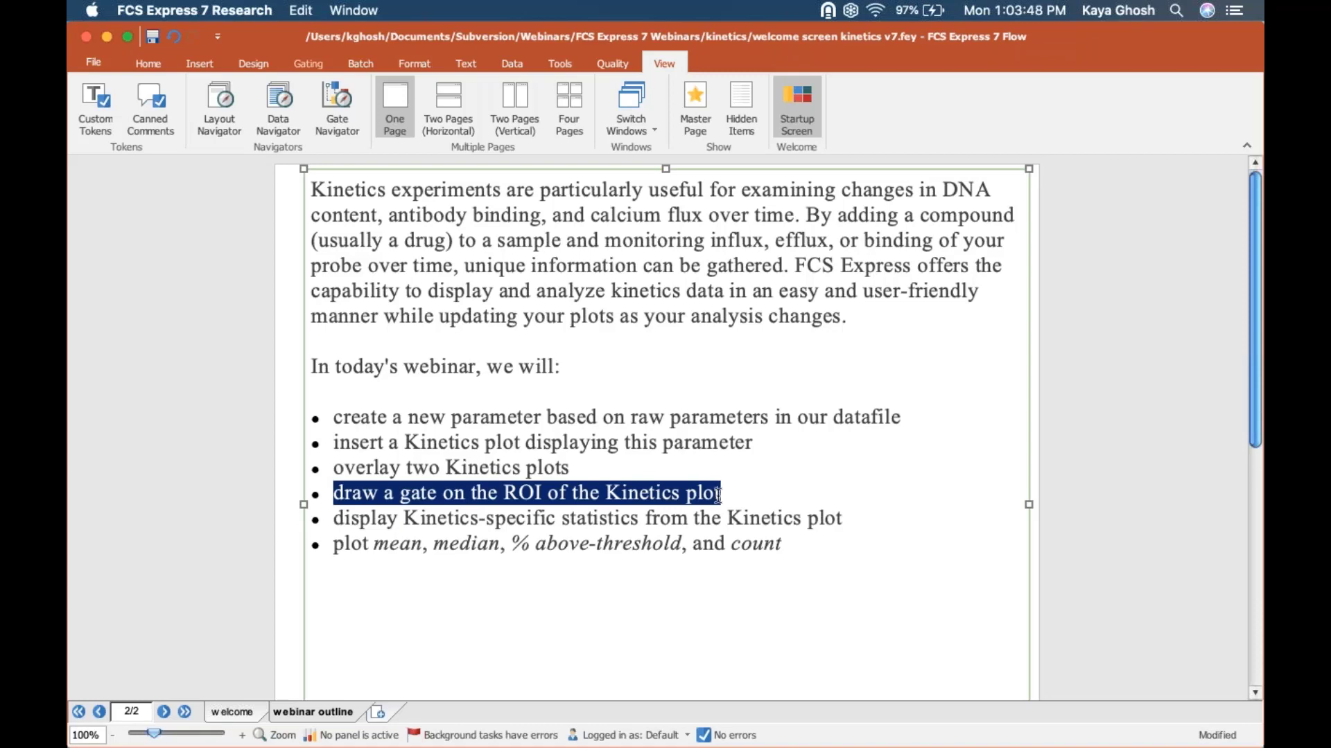
click(639, 518)
triple_click(640, 519)
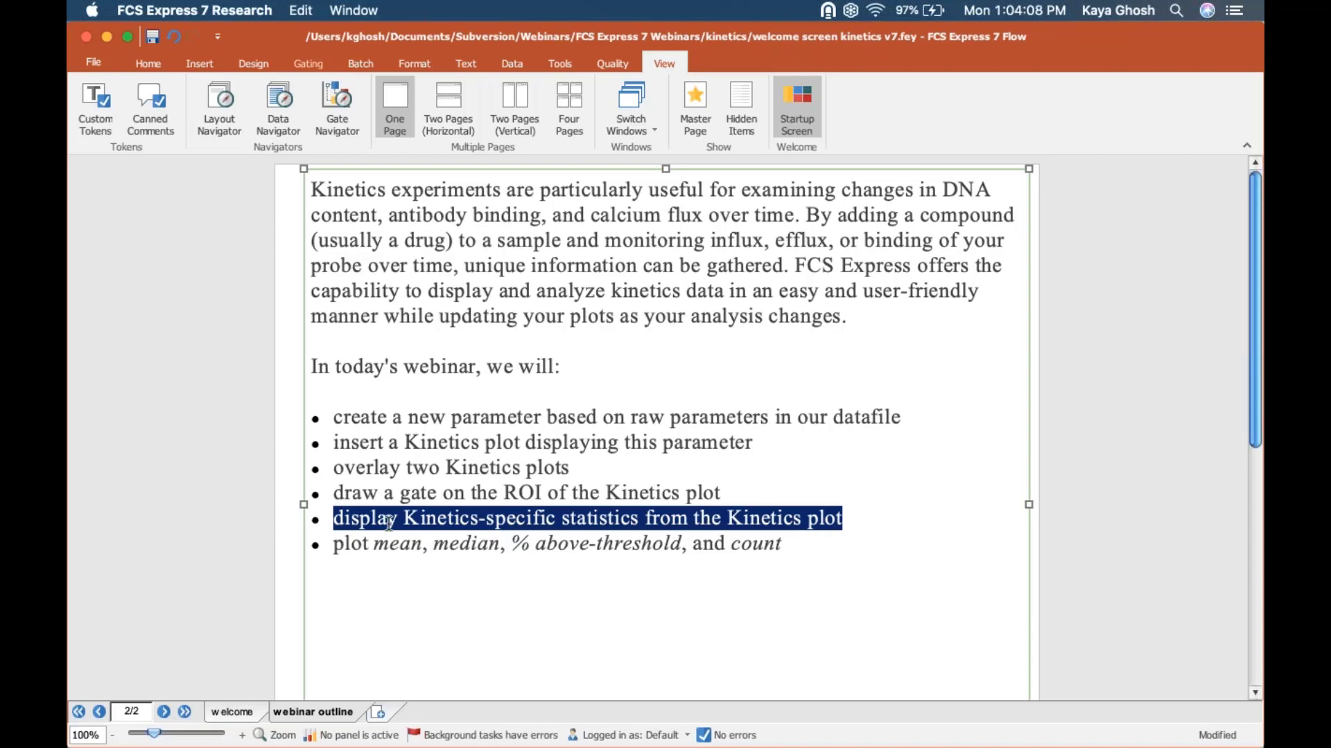
click(346, 538)
double_click(347, 537)
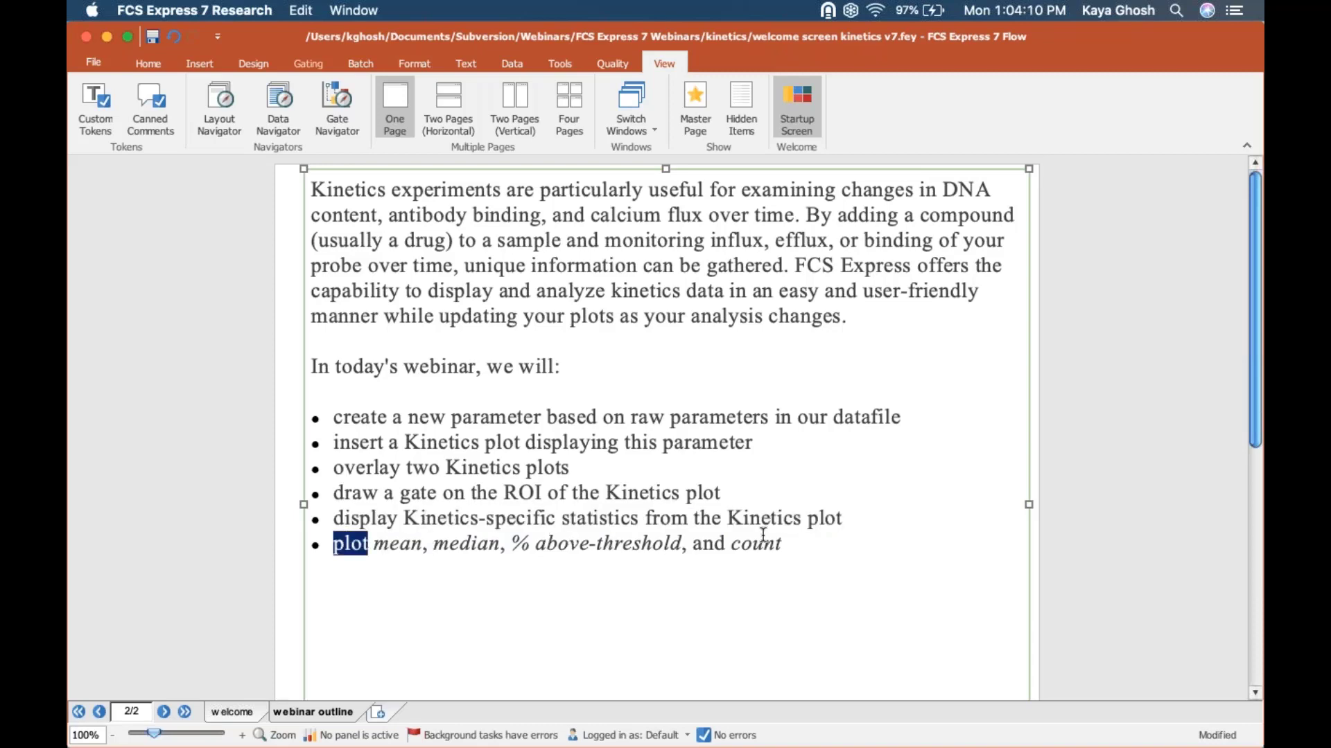
click(814, 549)
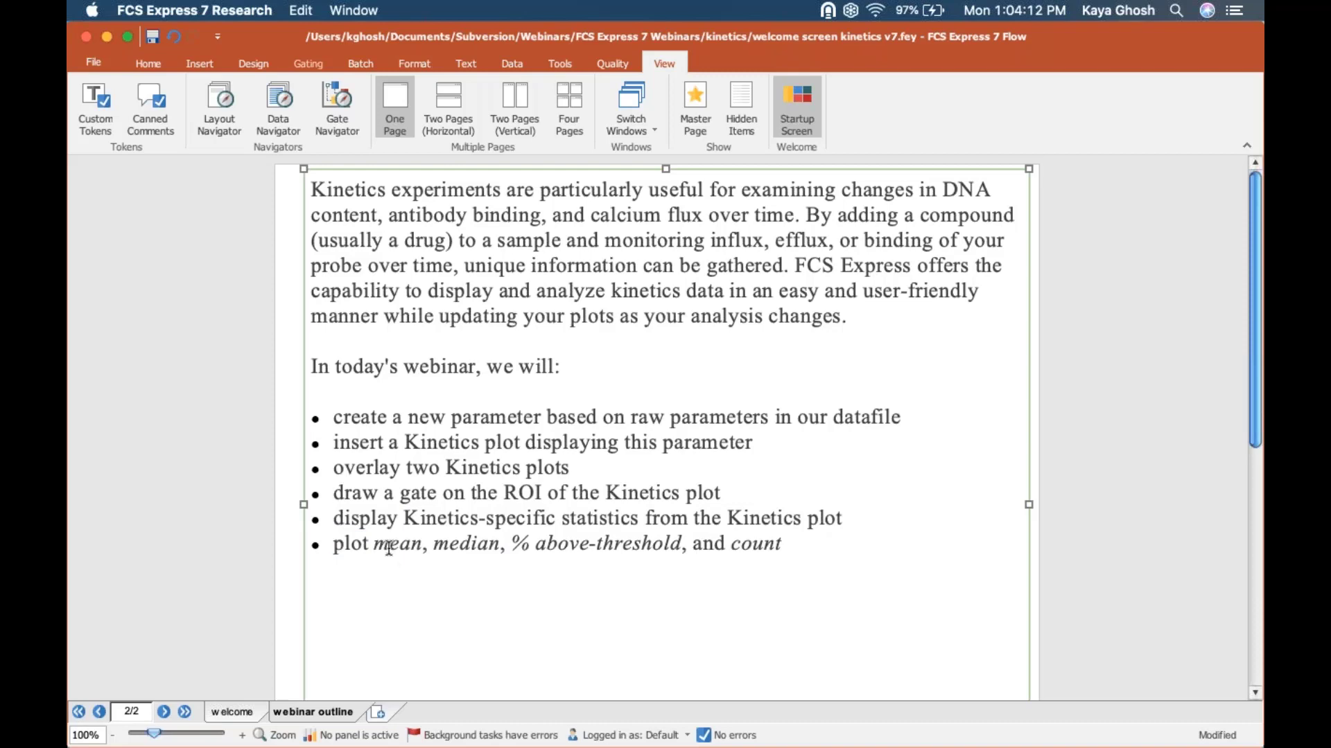
double_click(471, 542)
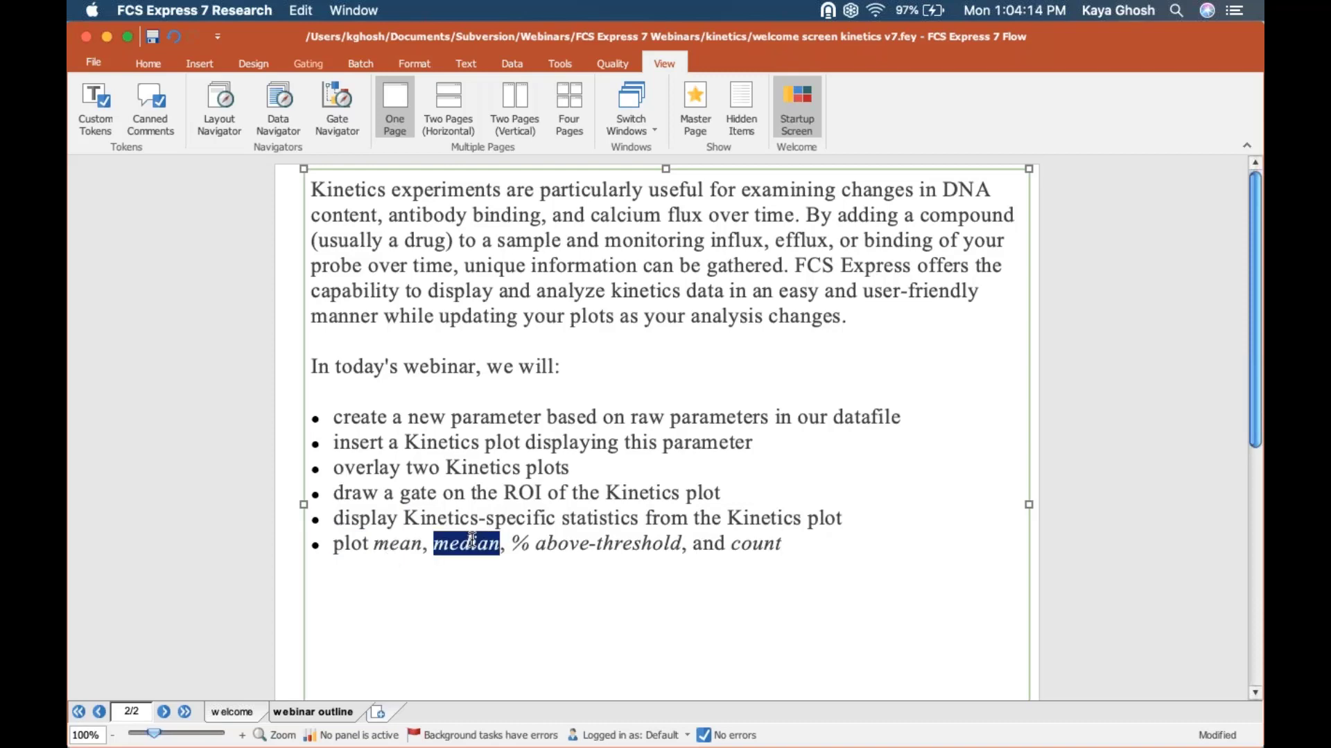
double_click(406, 543)
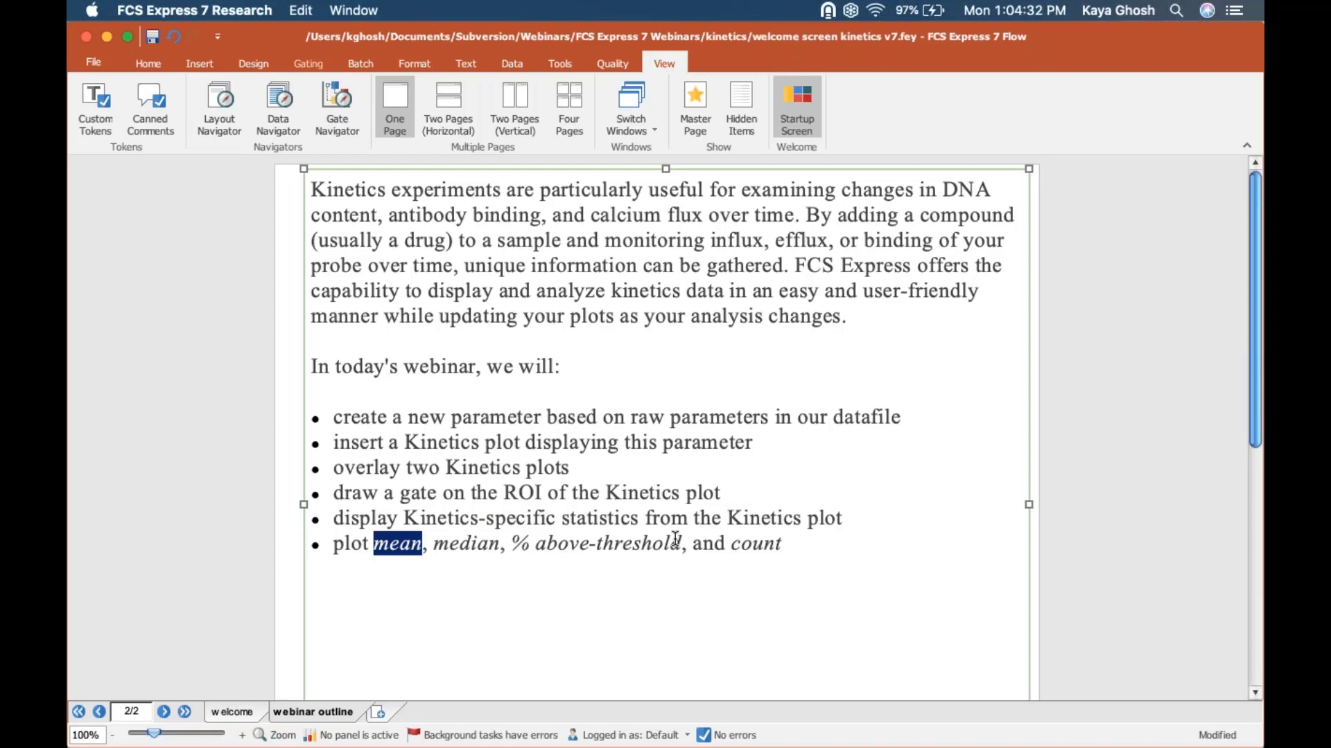
click(290, 450)
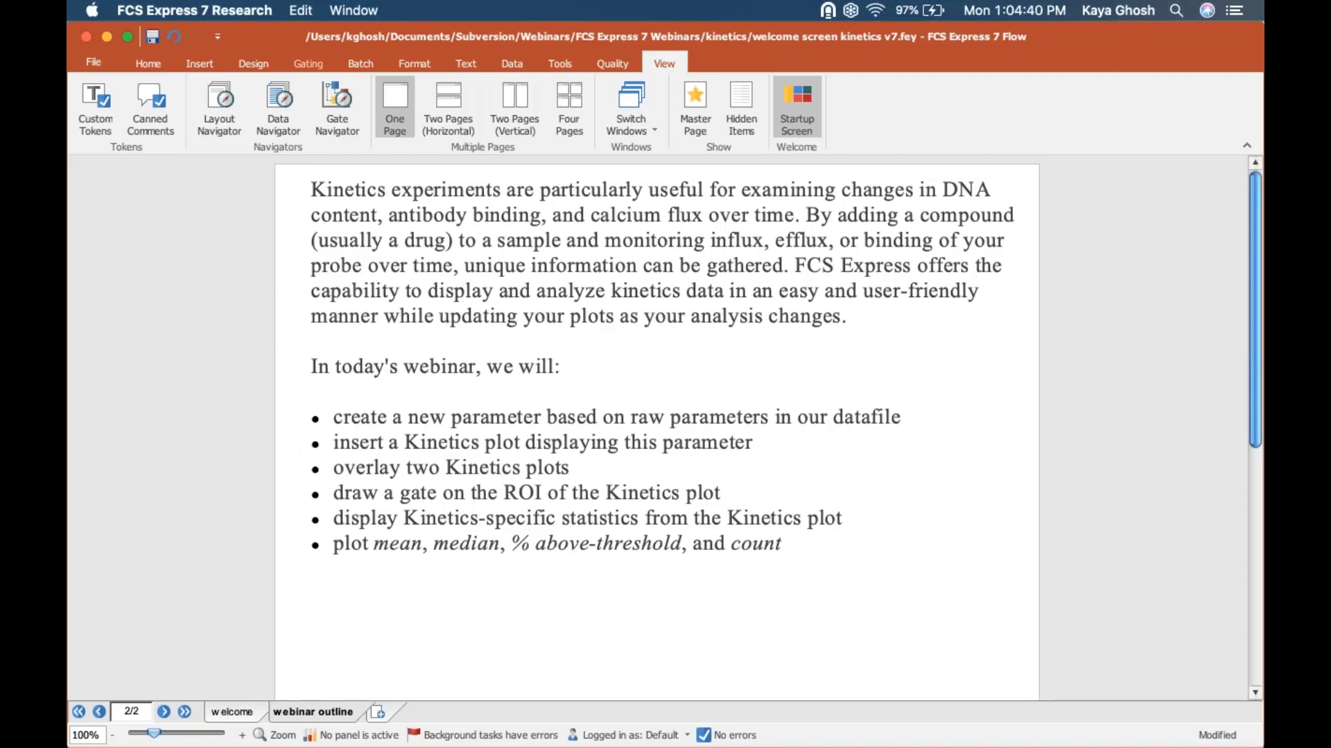
Step: Create a new maximized layout and insert a Kinetics plot of the kinetics10.010 data file at the page's upper-left corner
key(super+n)
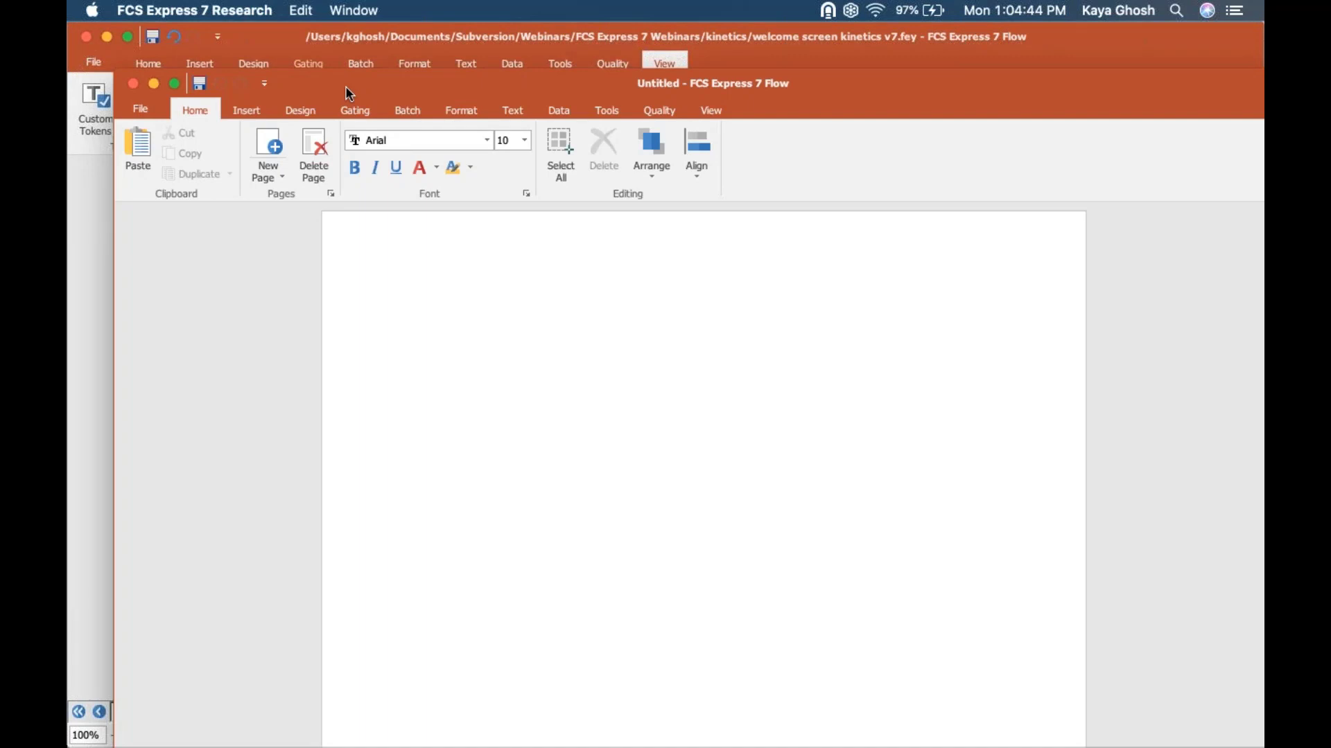
click(174, 84)
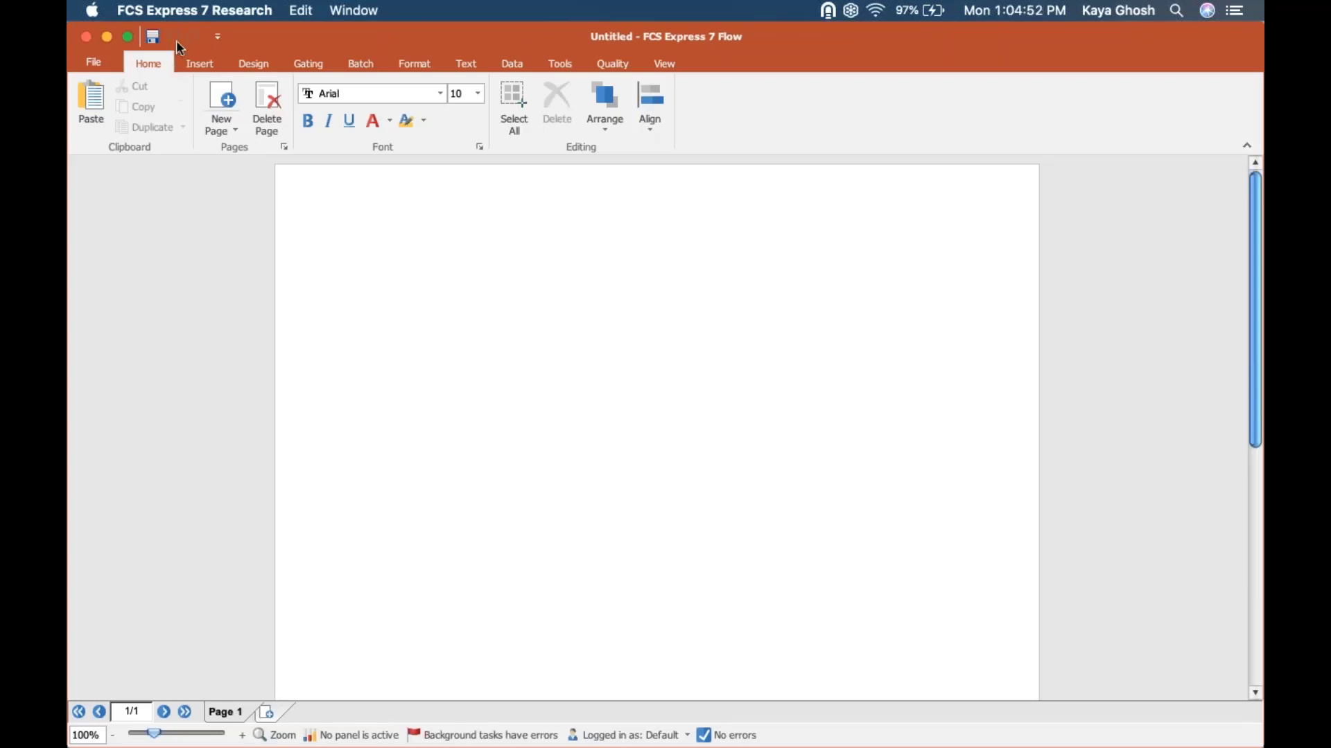
click(201, 68)
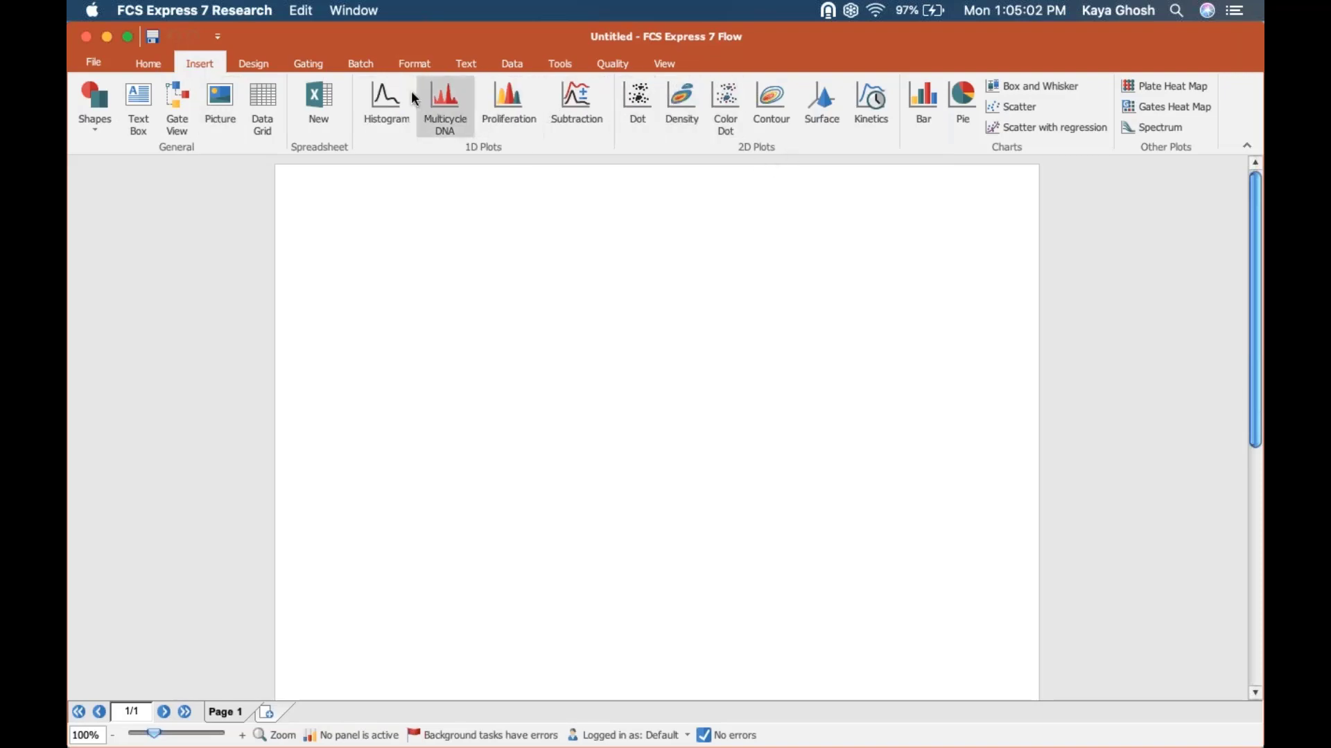
click(871, 126)
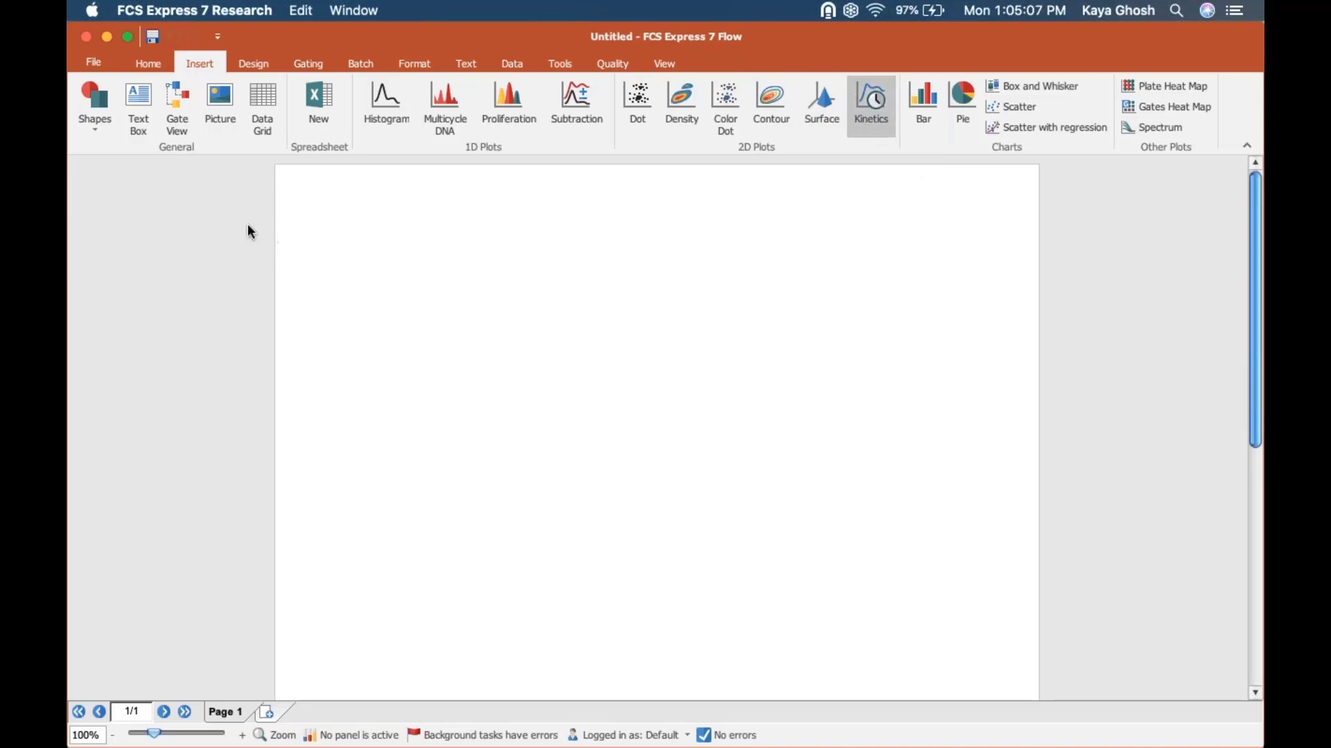
click(279, 184)
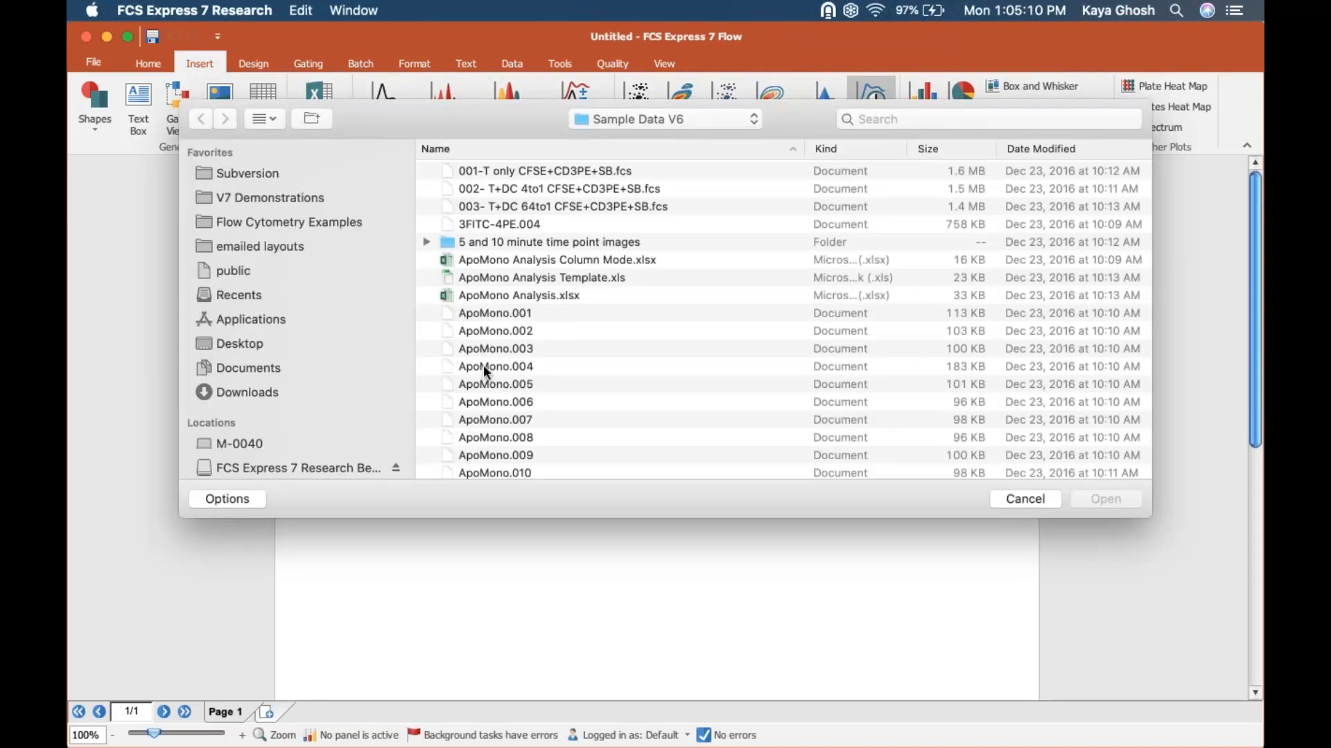
scroll(480, 374, down, 10)
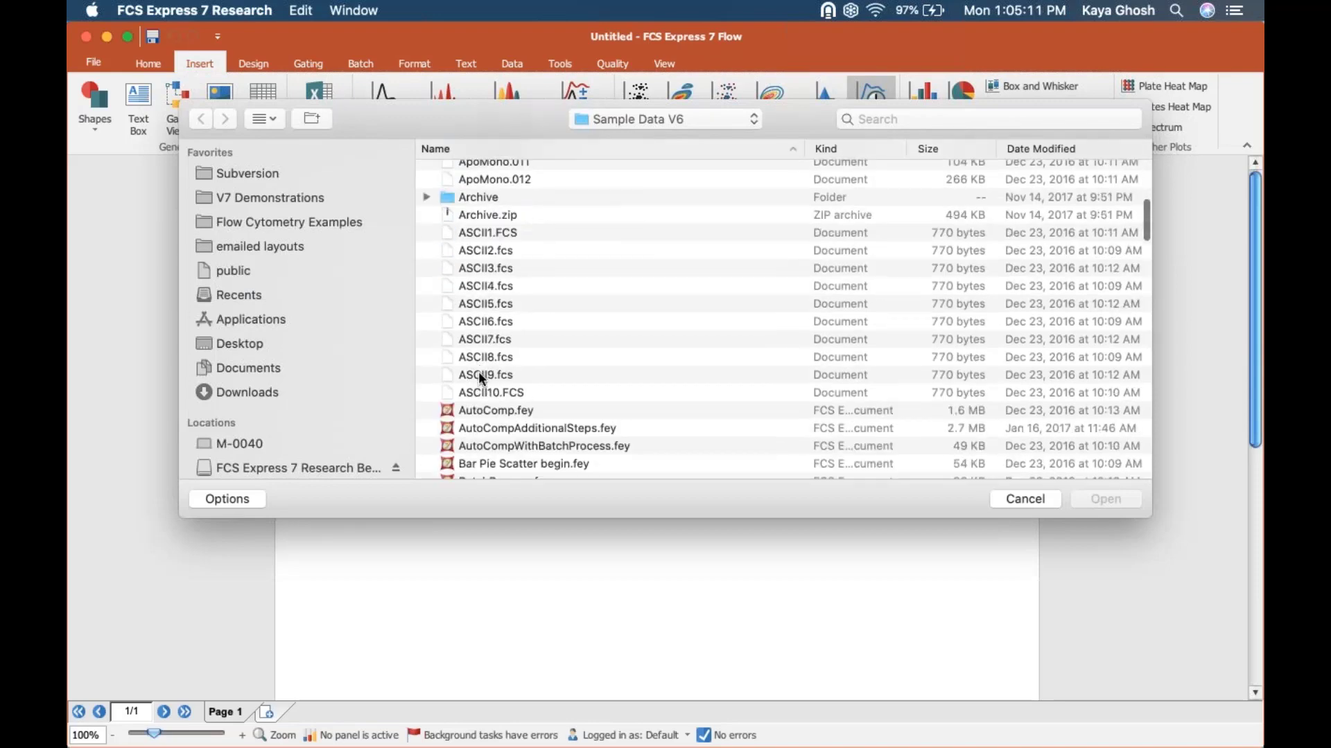
scroll(481, 374, down, 20)
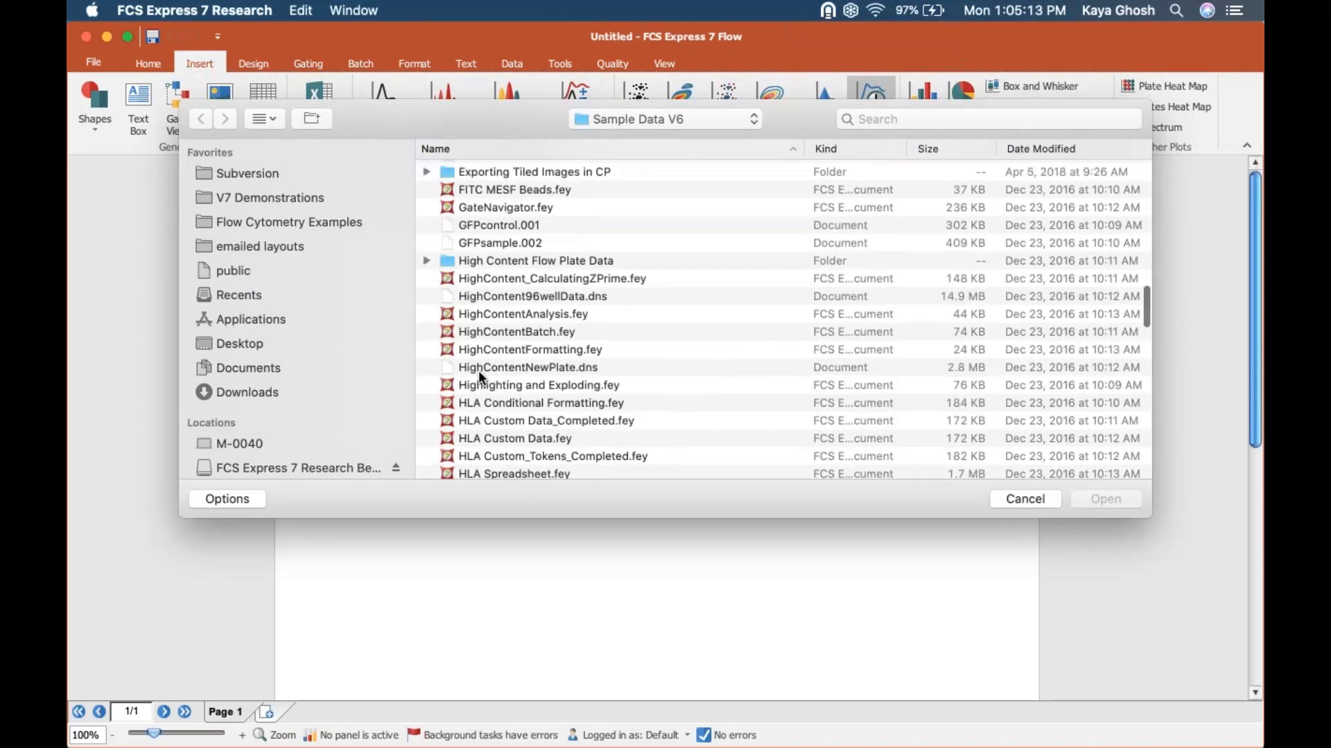
scroll(478, 370, down, 8)
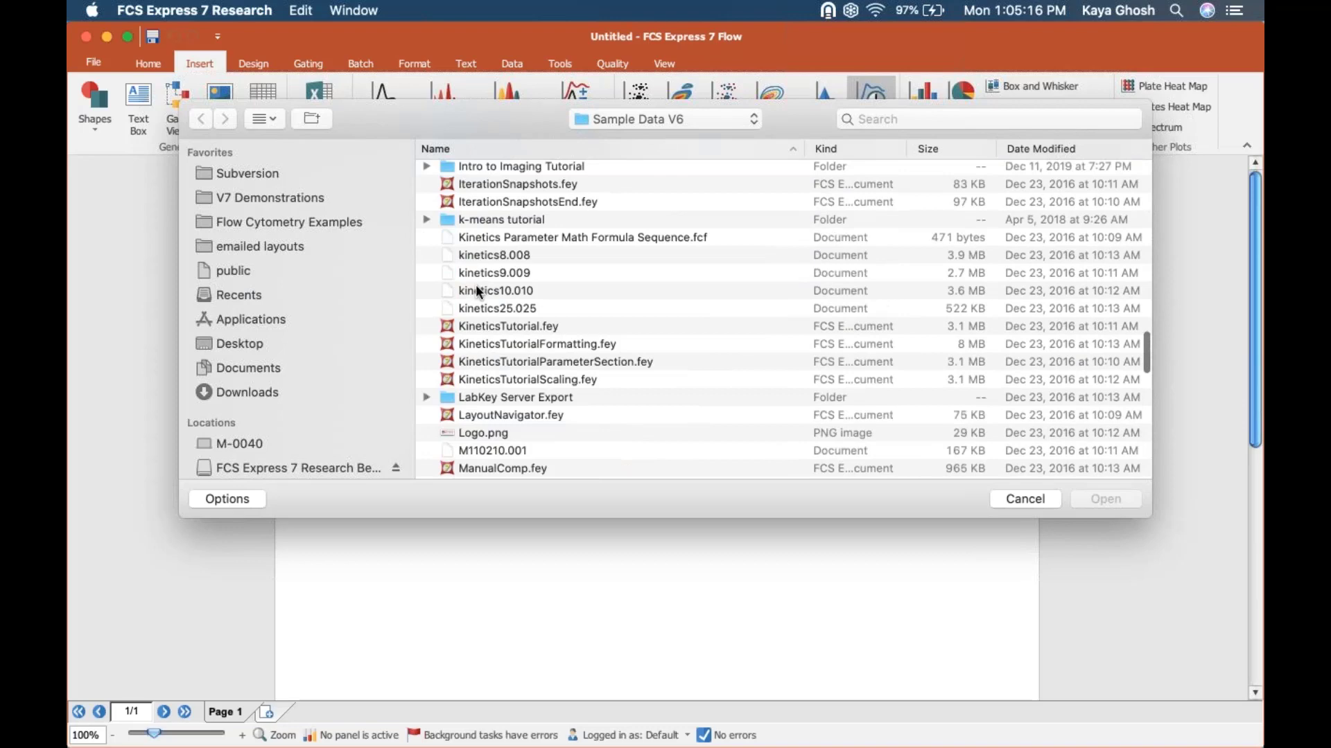
click(476, 289)
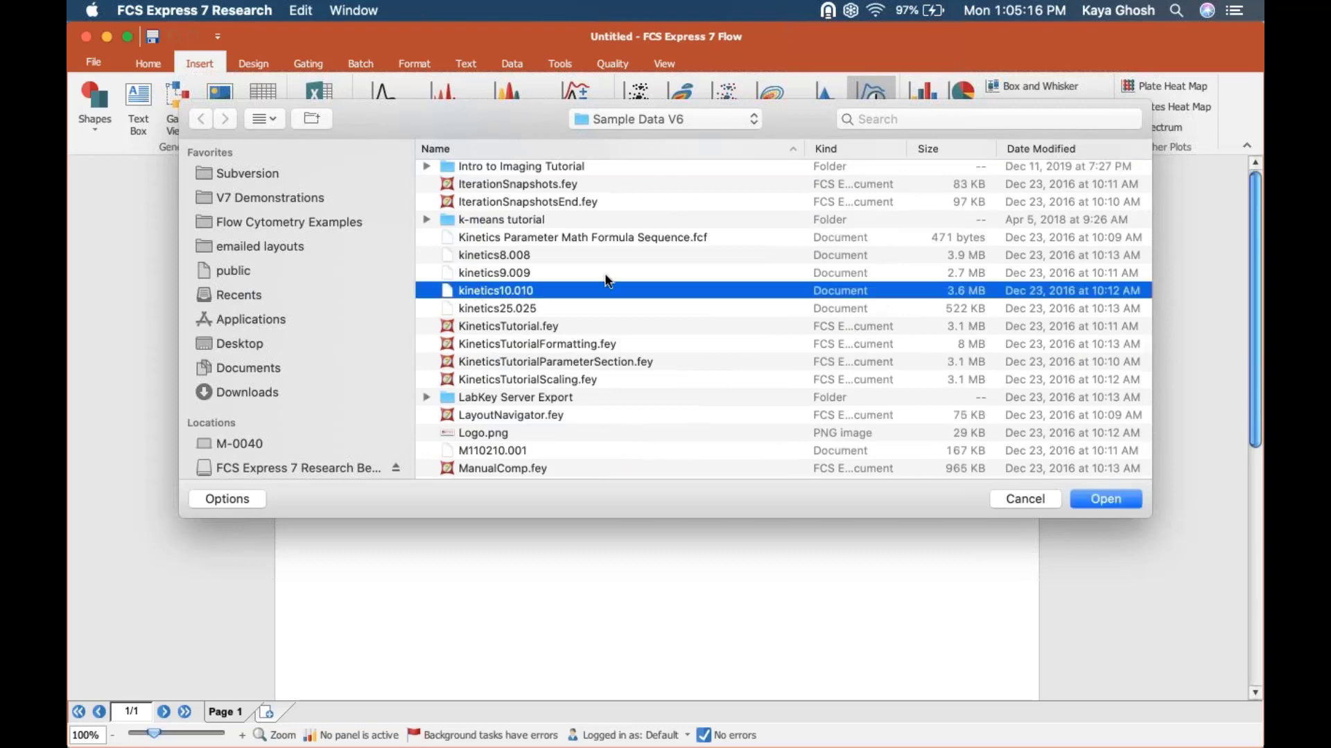
click(1117, 500)
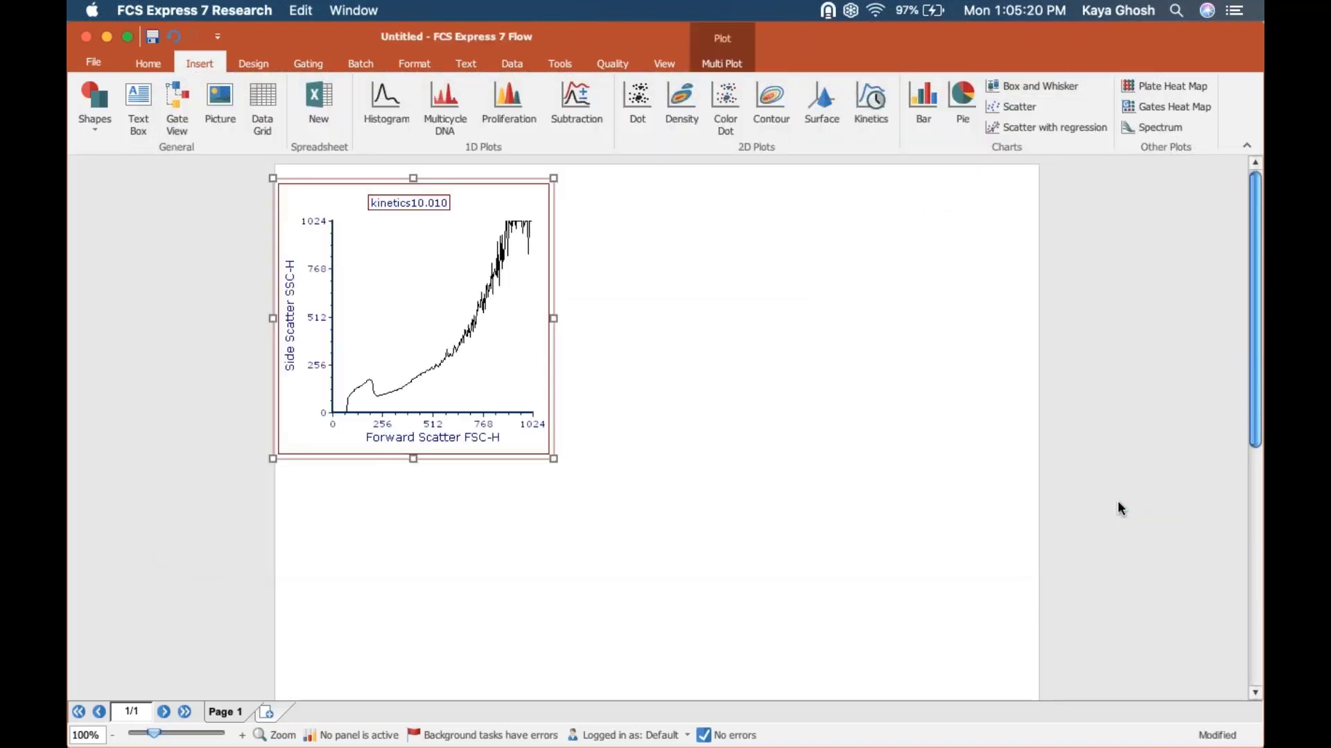
Step: Set the kinetics plot's X axis to Time (512.00 sec.) Time and its Y axis to Fura Red FL3-H
click(435, 442)
click(454, 540)
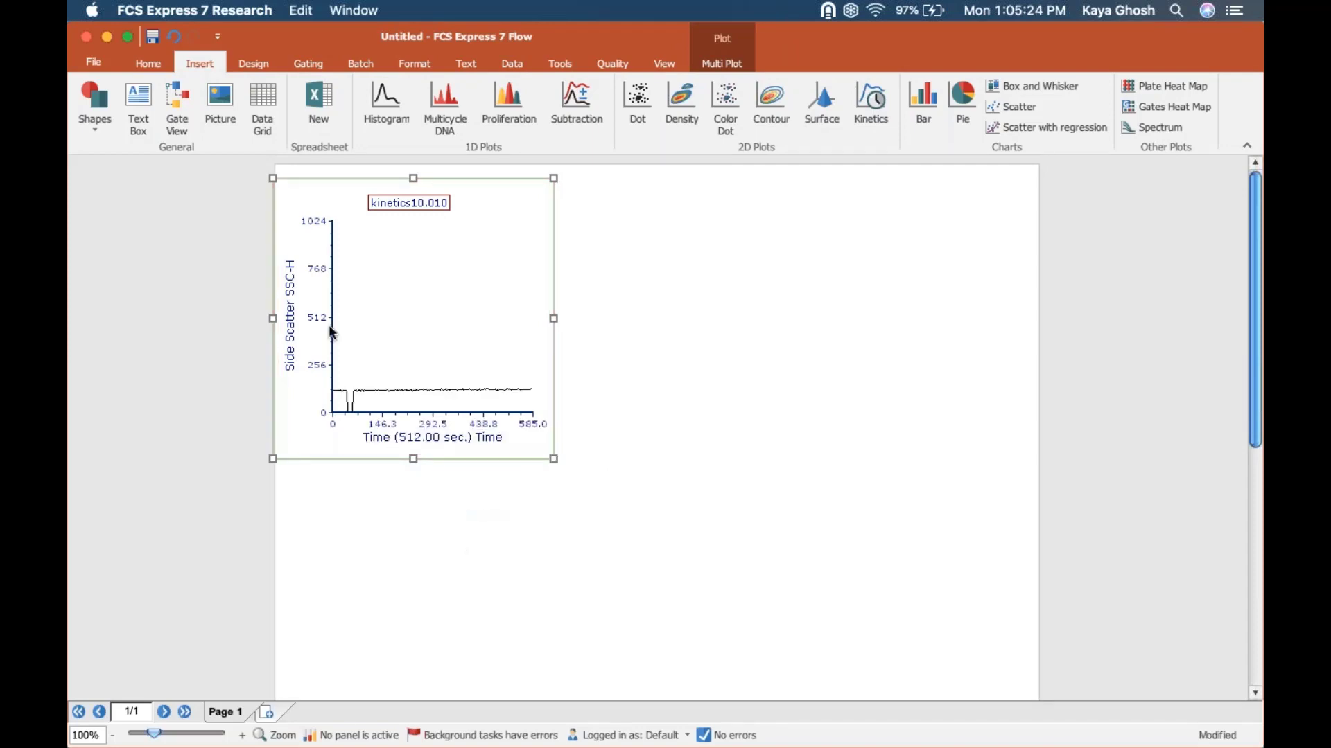
click(290, 305)
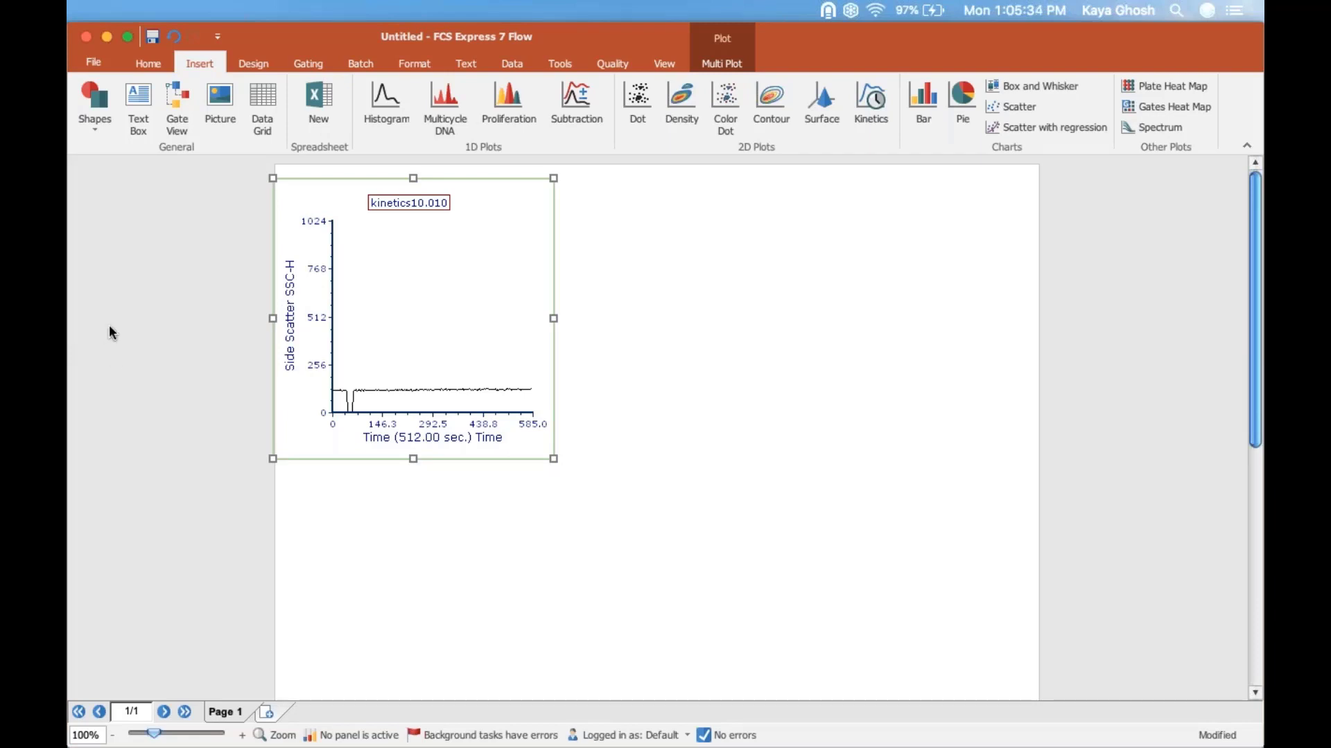
click(294, 298)
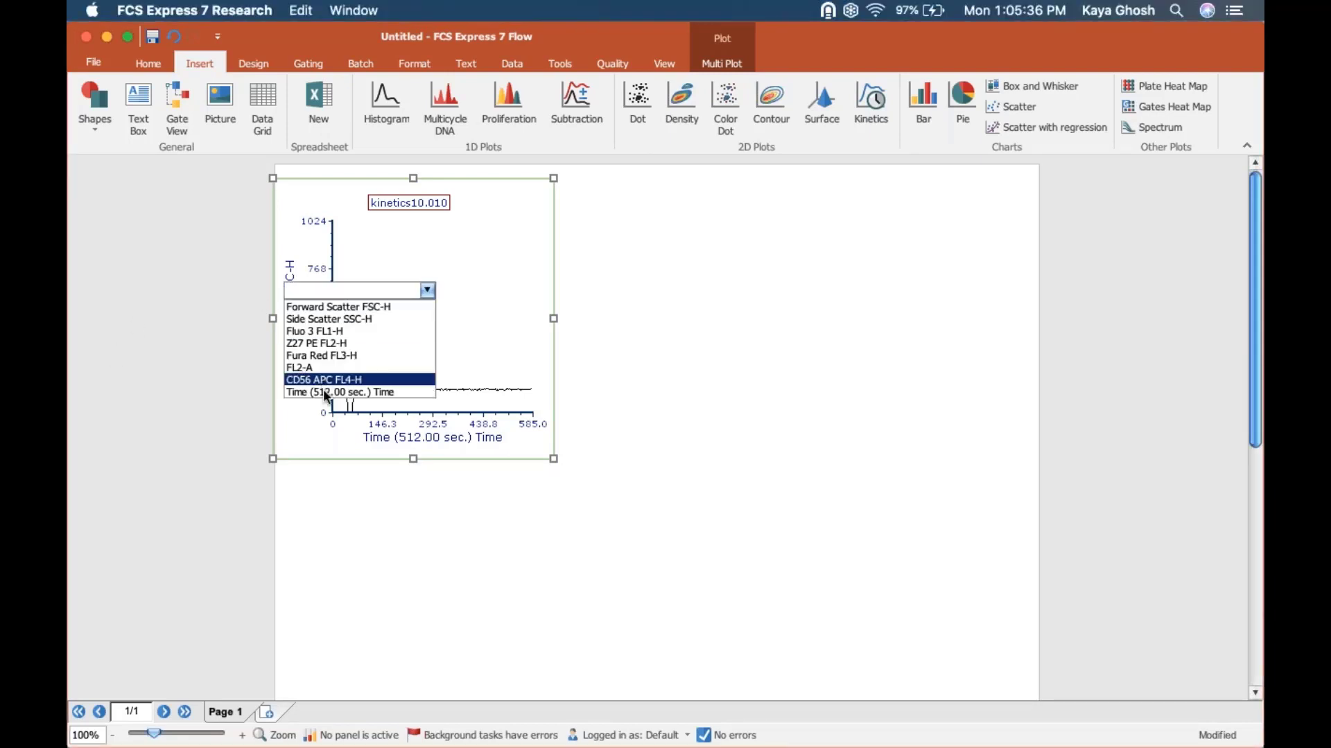
click(313, 355)
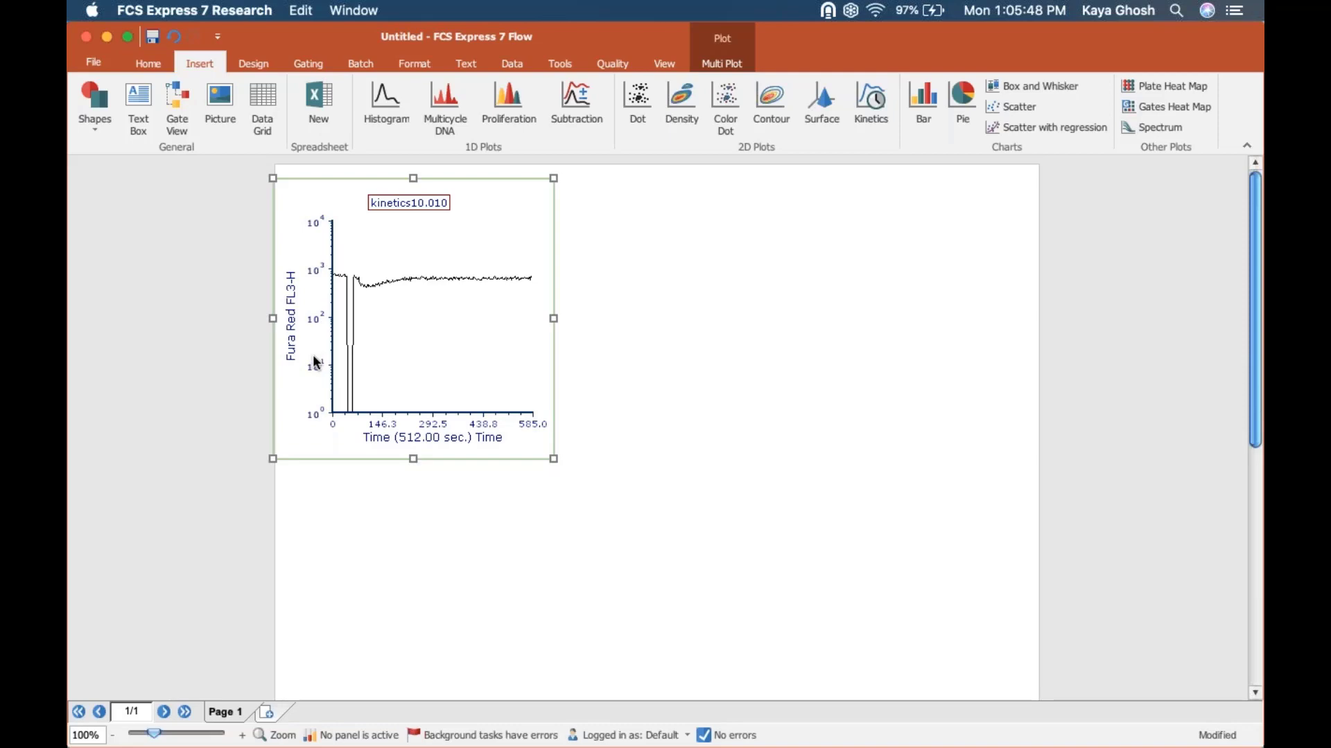
click(295, 316)
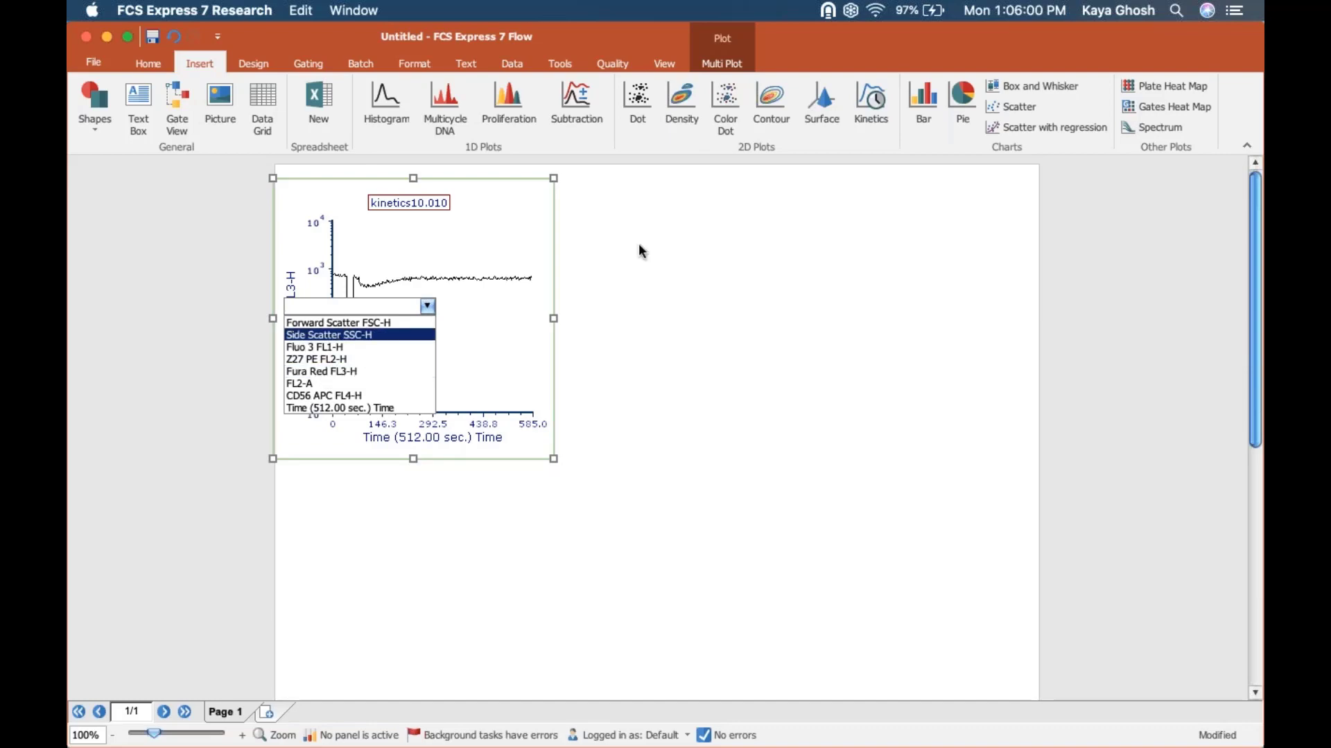
Step: Open the Transformations window and dock it beside the layout page
click(566, 64)
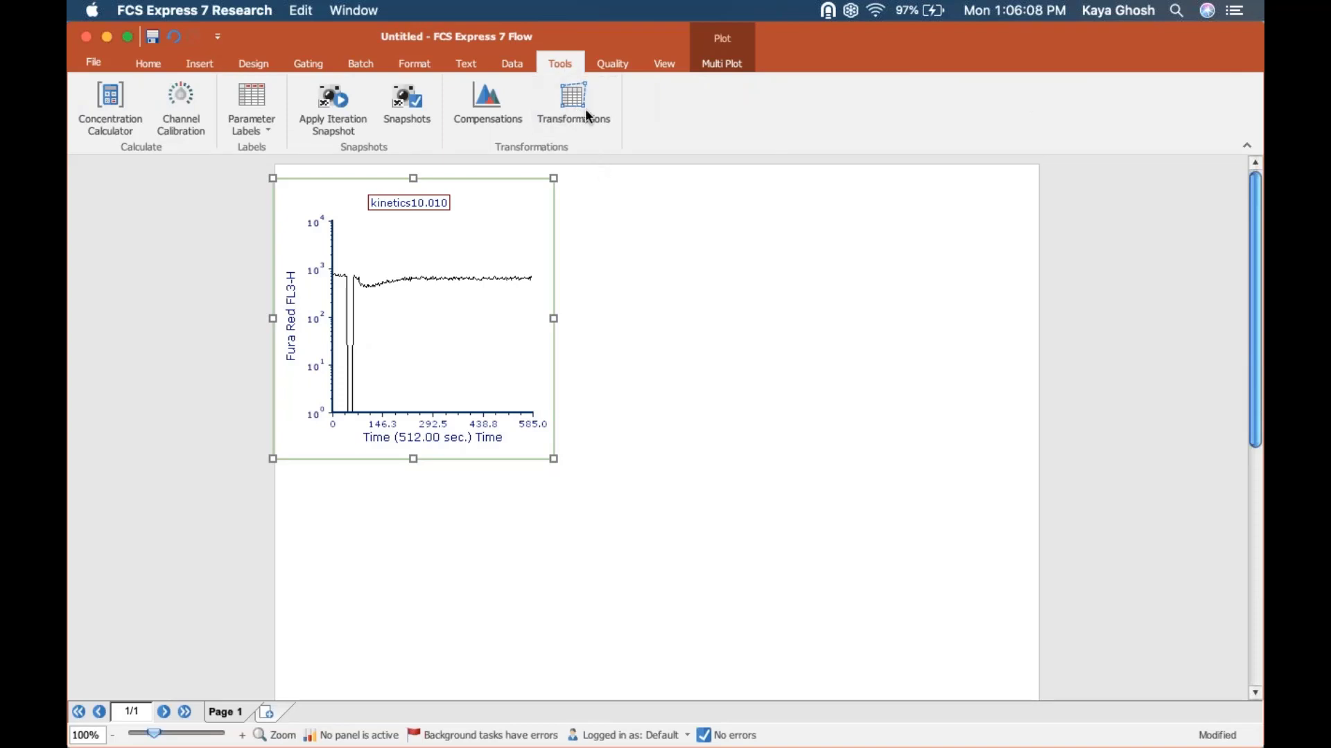
click(582, 108)
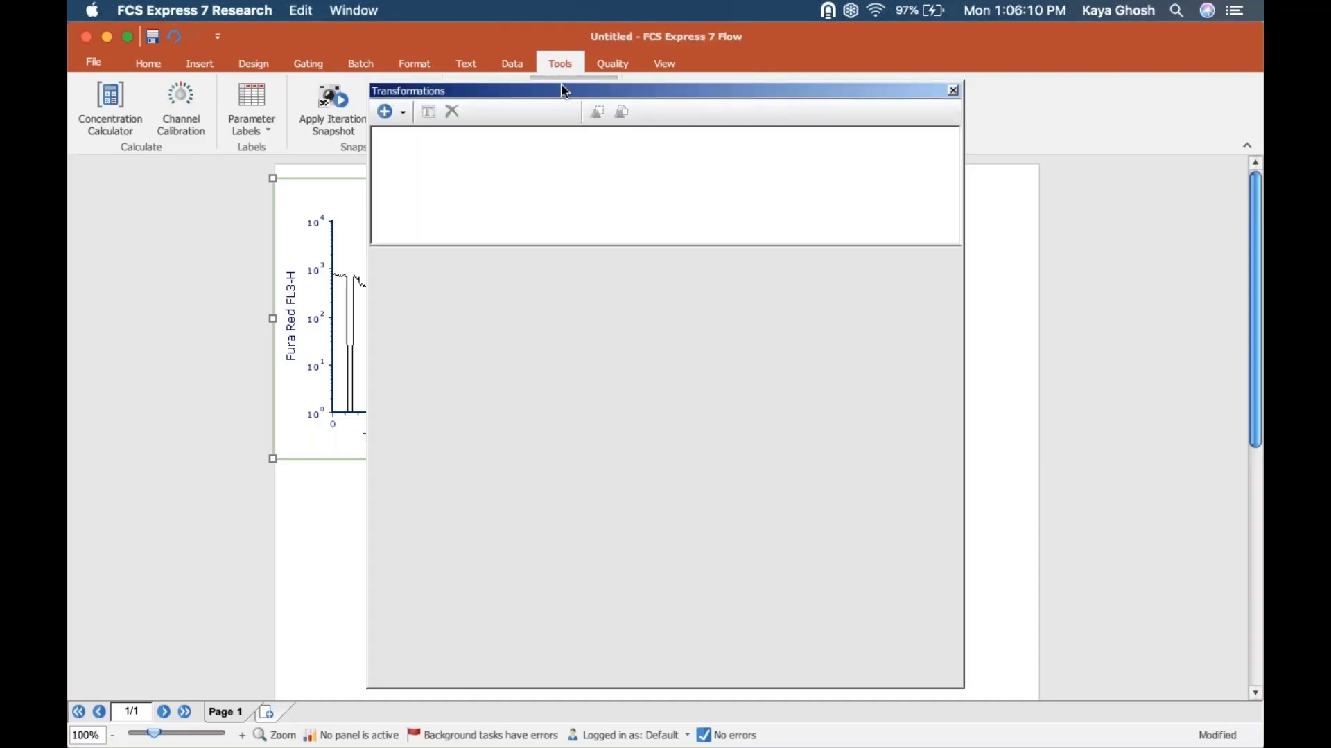
drag(564, 91, 695, 441)
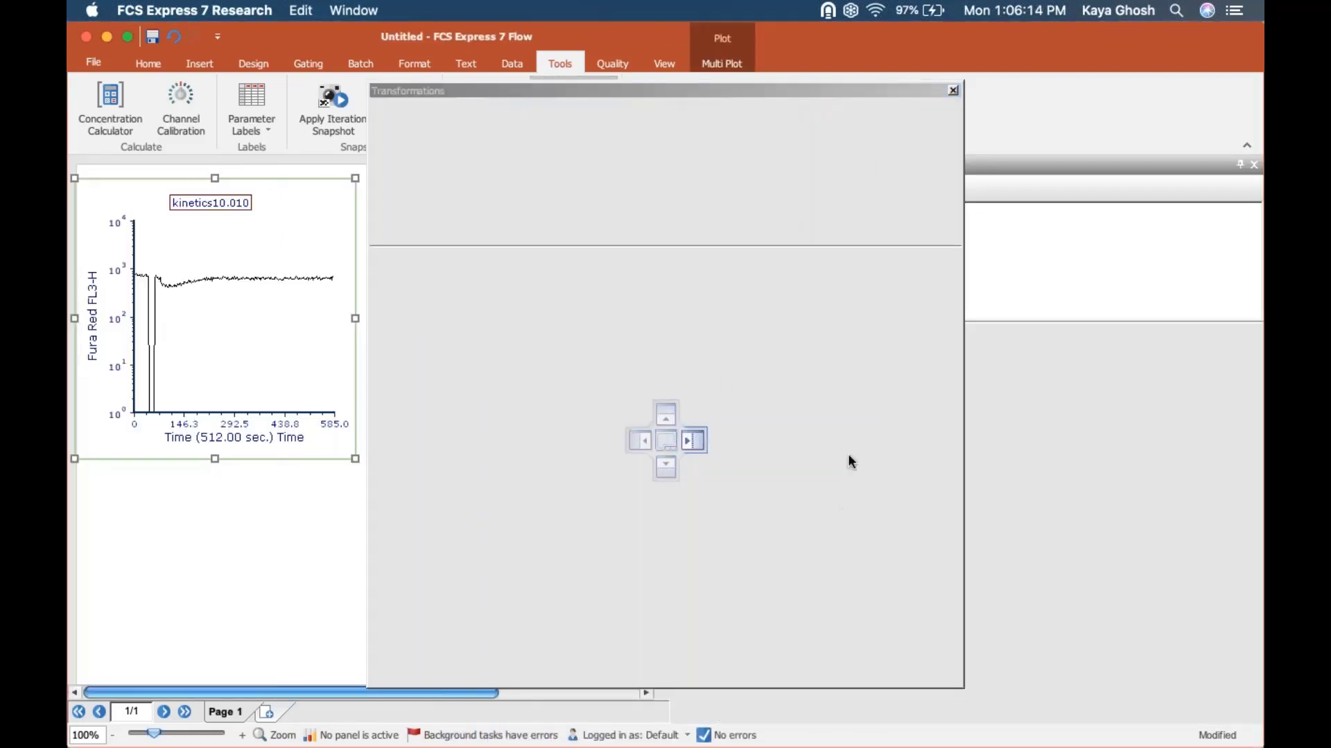
Step: Add a Parameter Math transformation and start a new sequence item with the output parameter name Ca++ ratio
click(706, 187)
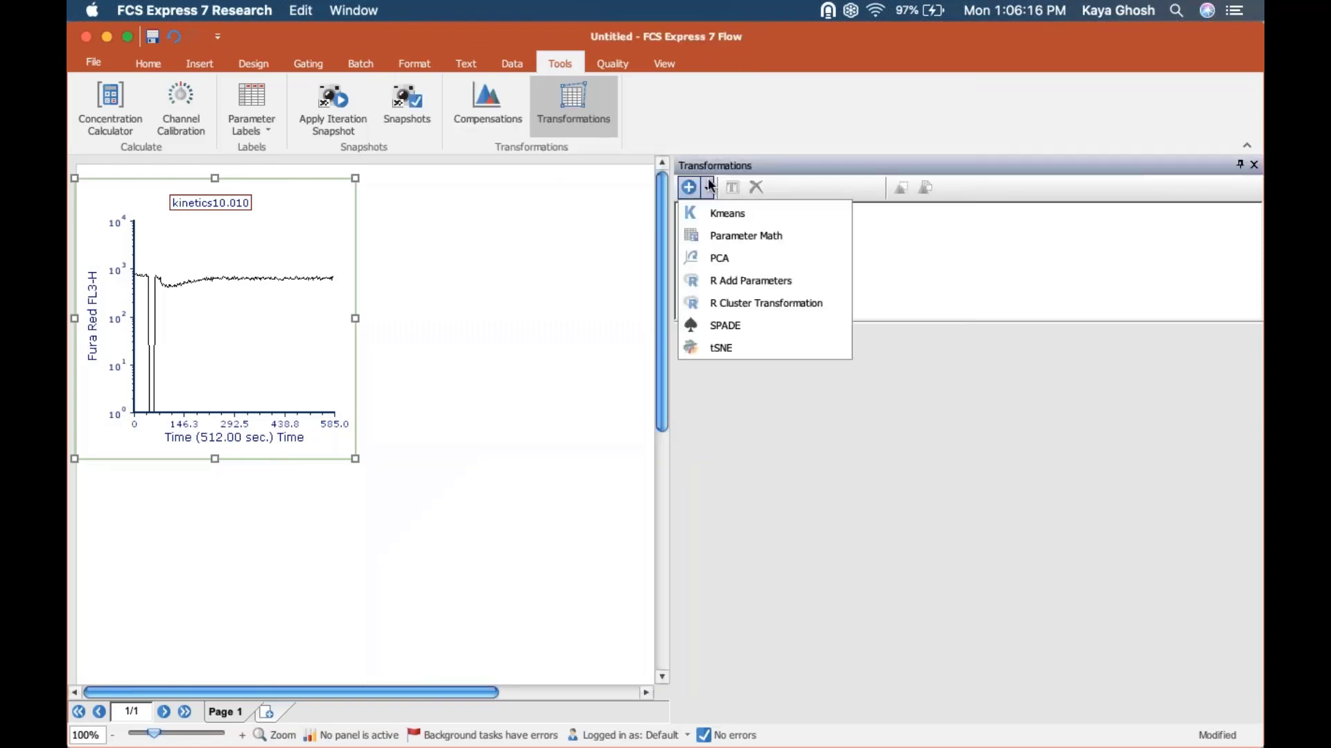
click(721, 235)
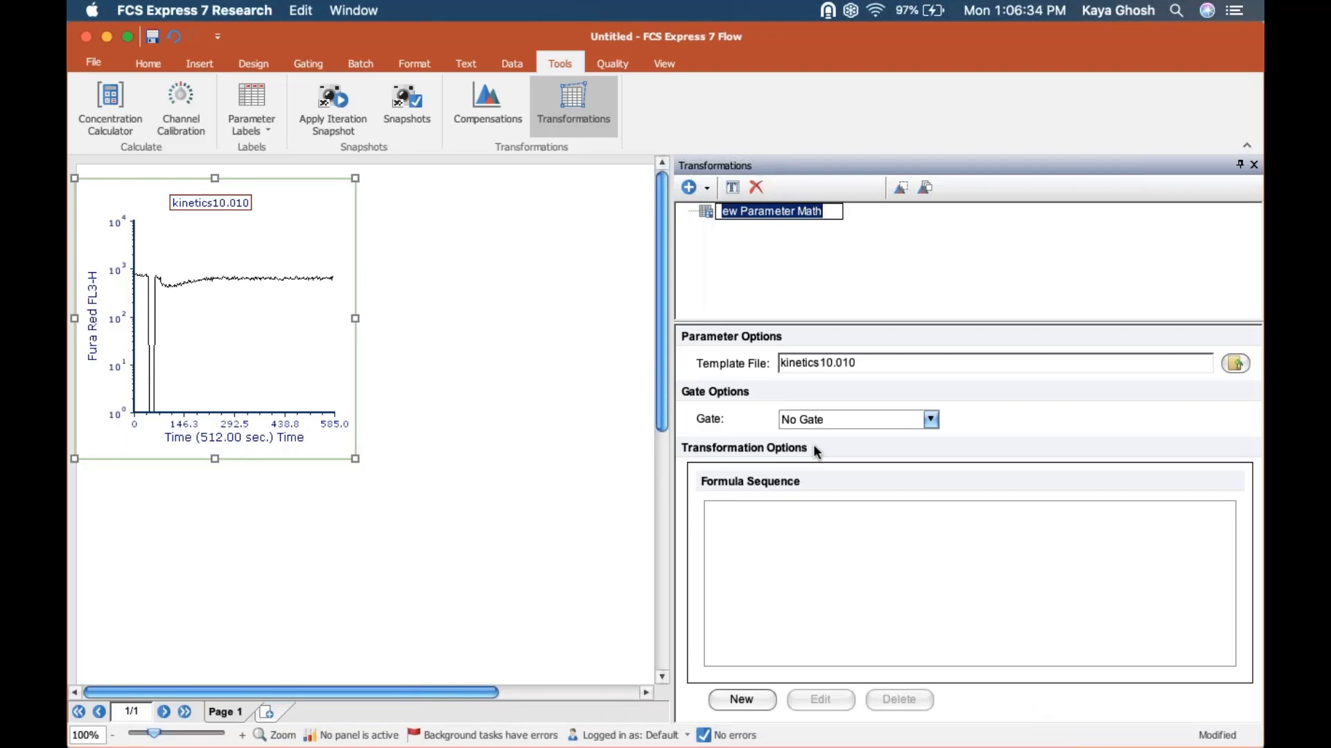
click(737, 700)
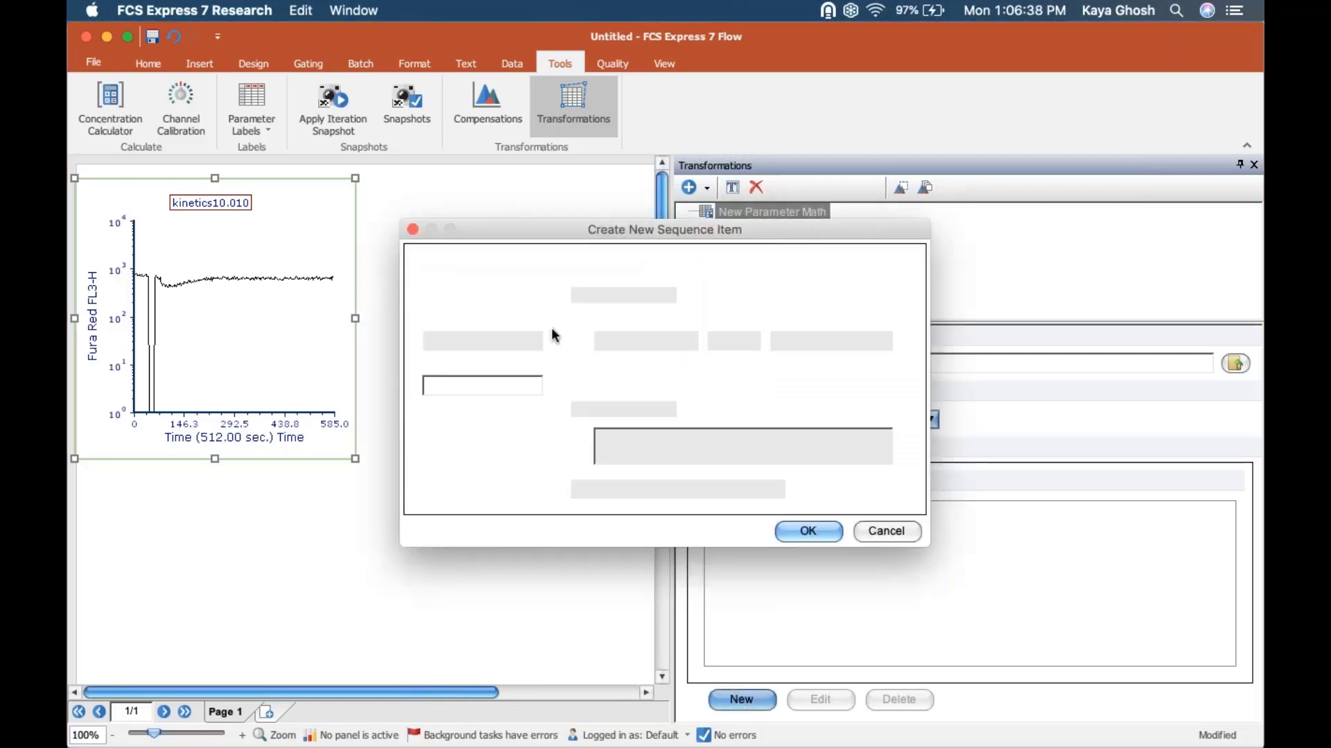
click(477, 386)
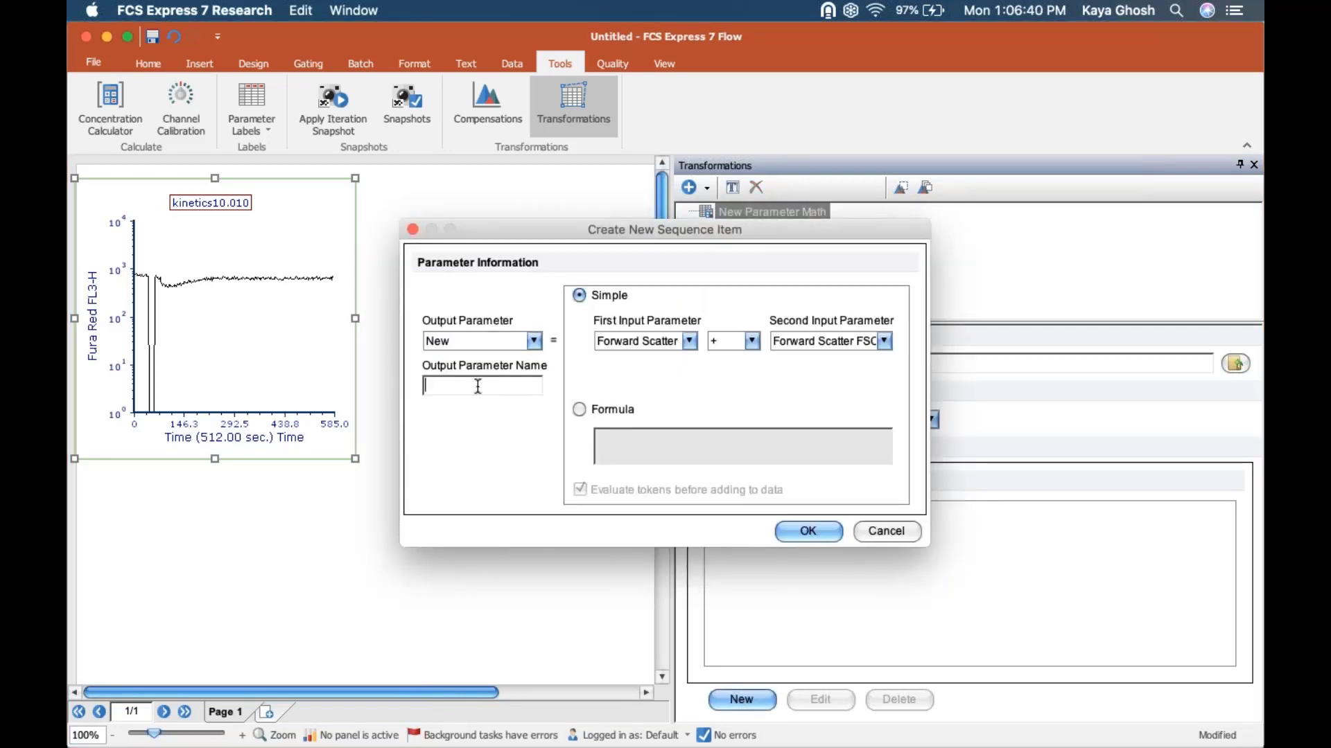
text(Ca++ ratio)
Step: Define the Ca++ ratio output parameter as Fluo 3 FL1-H divided by Fura Red FL3-H
click(652, 342)
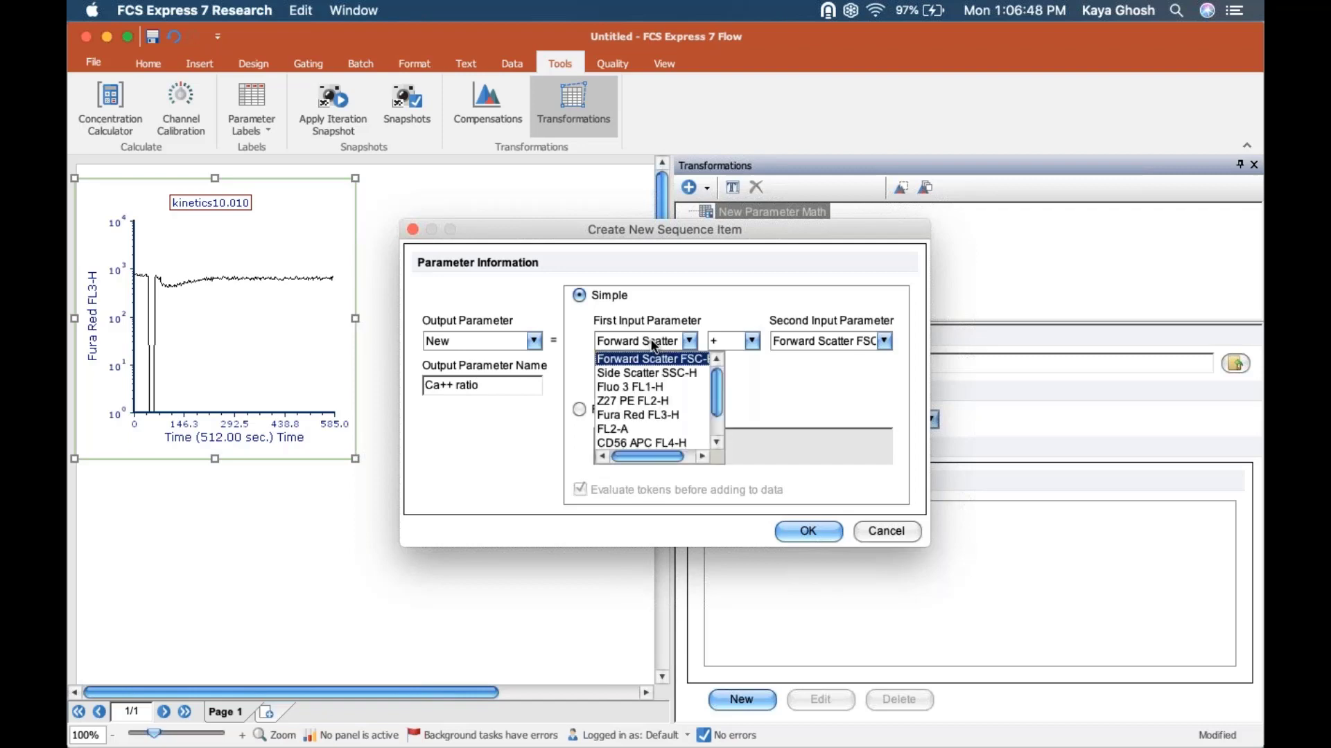
drag(718, 393, 716, 377)
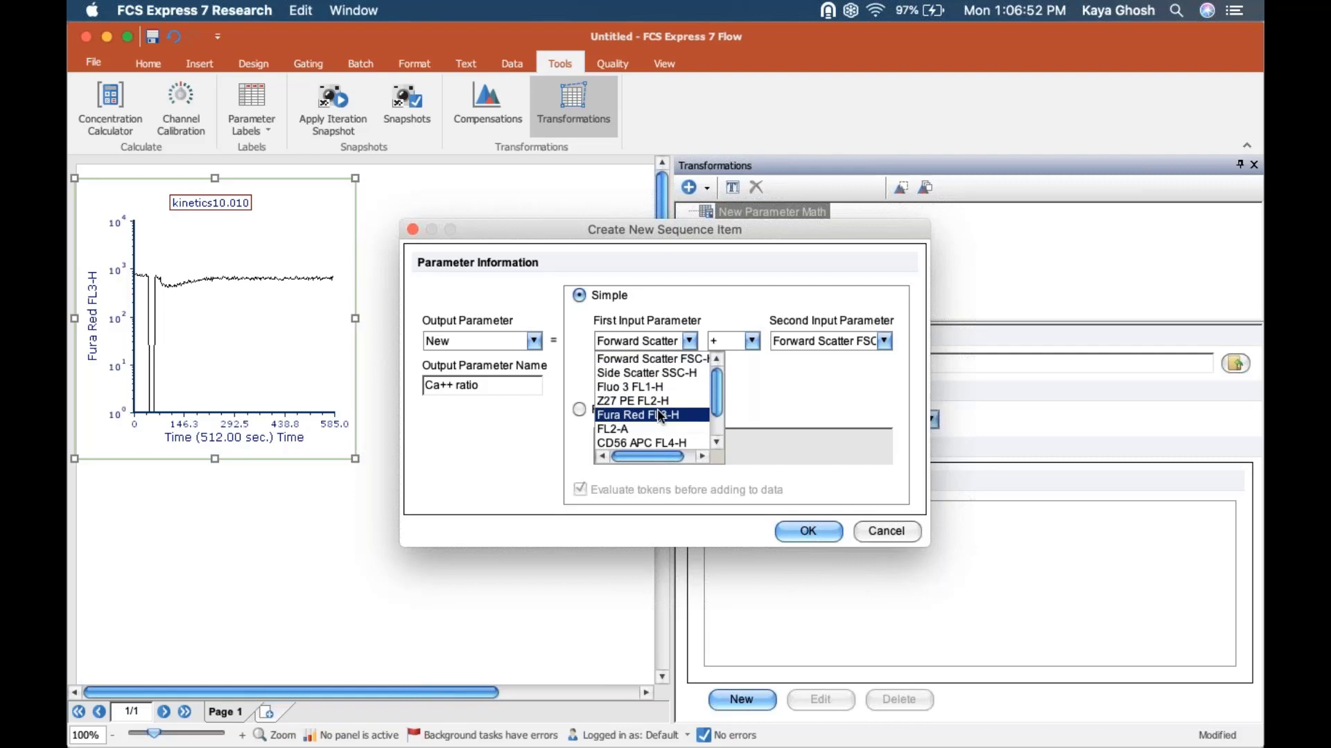
click(651, 386)
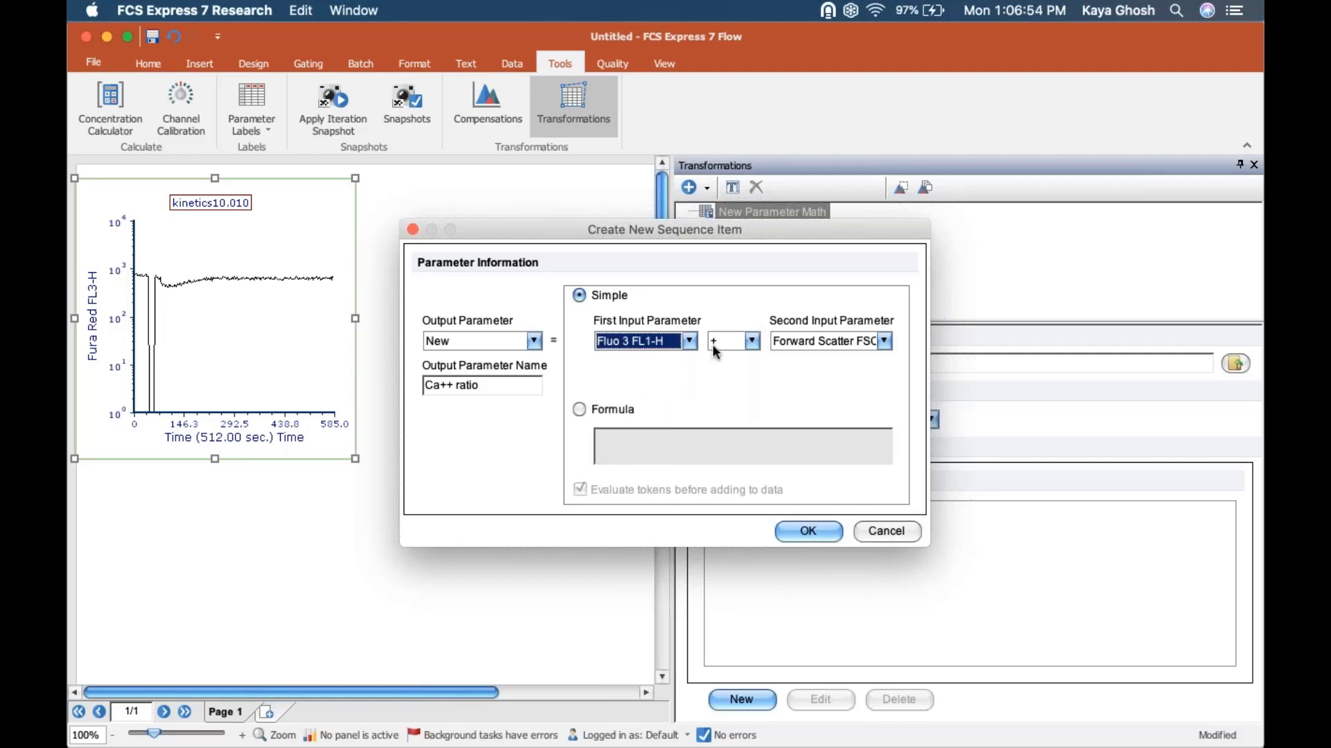
click(716, 343)
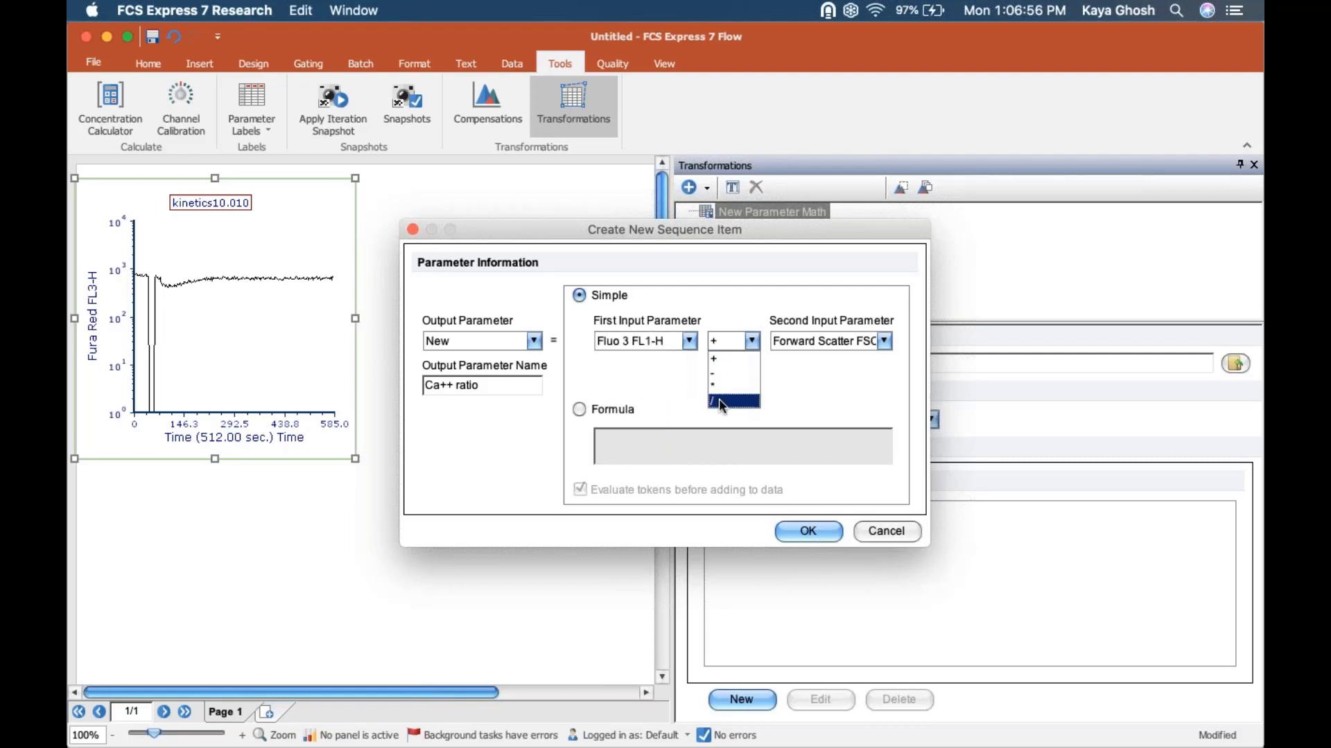
click(721, 402)
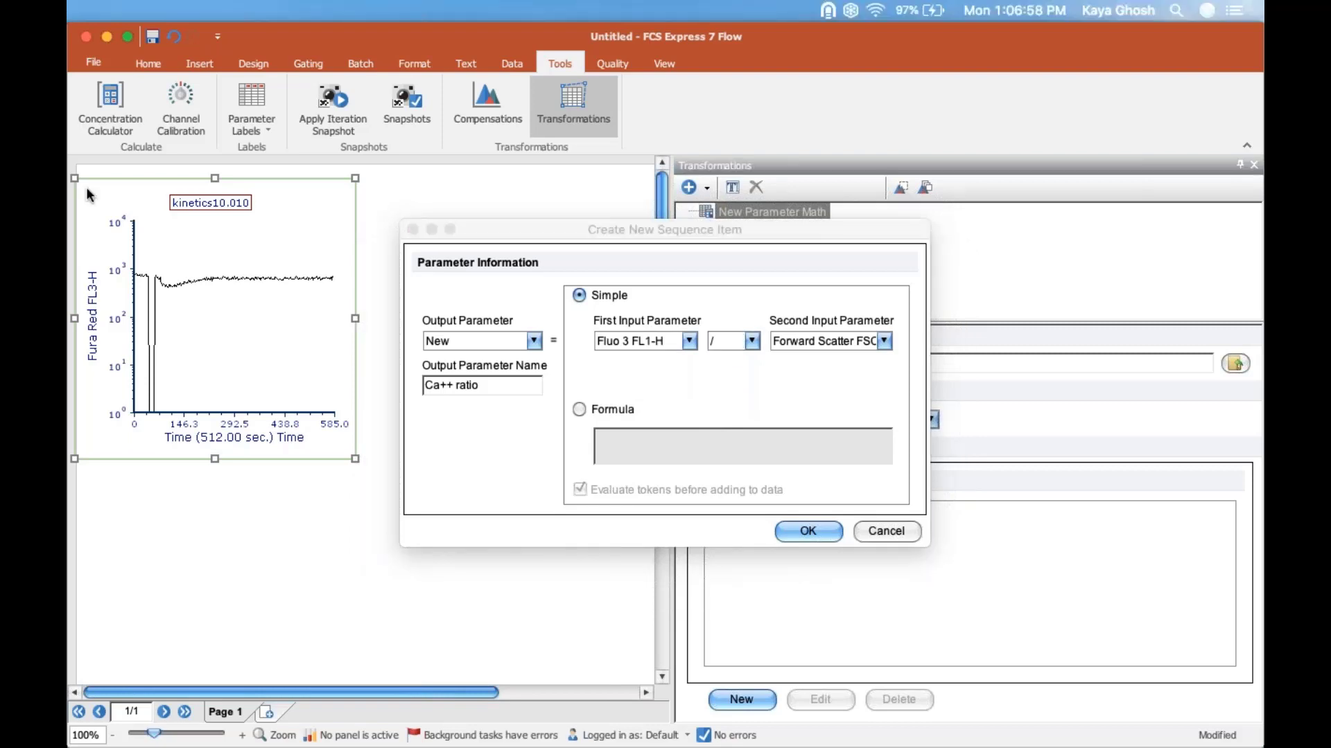
click(840, 345)
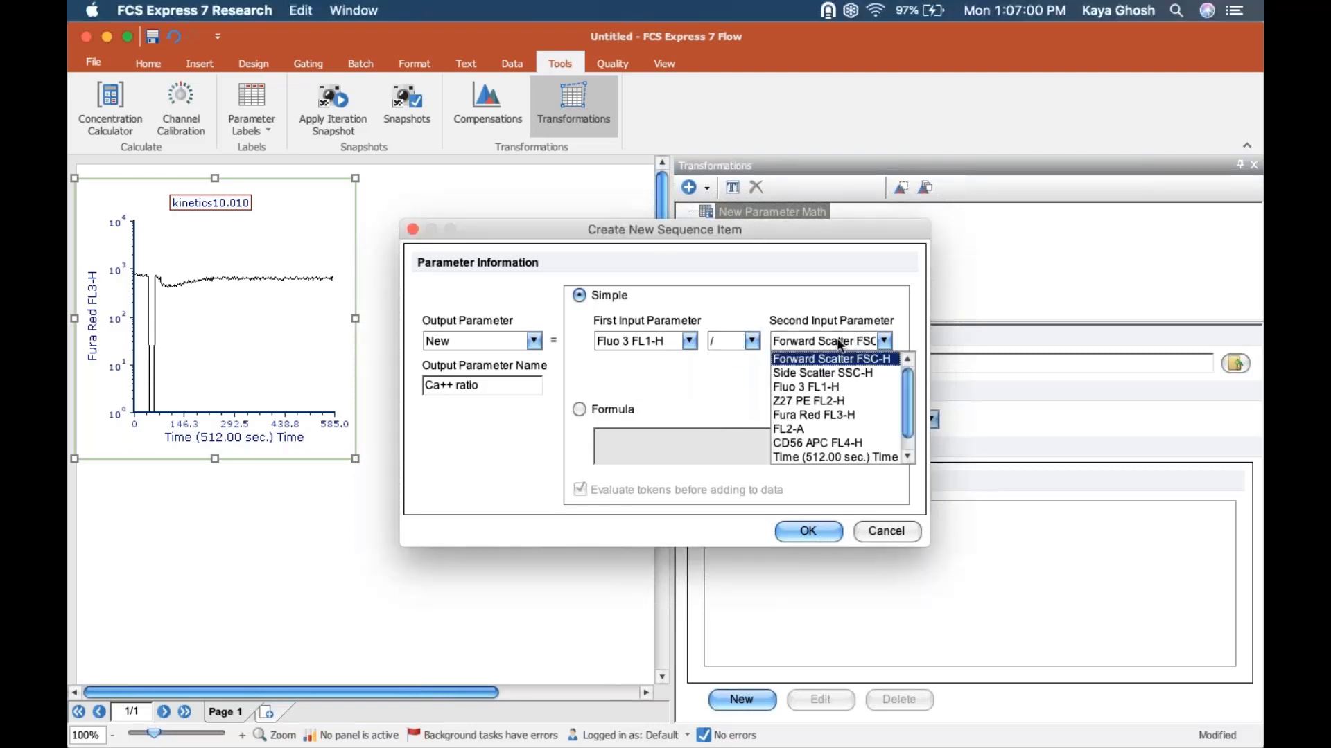
click(825, 415)
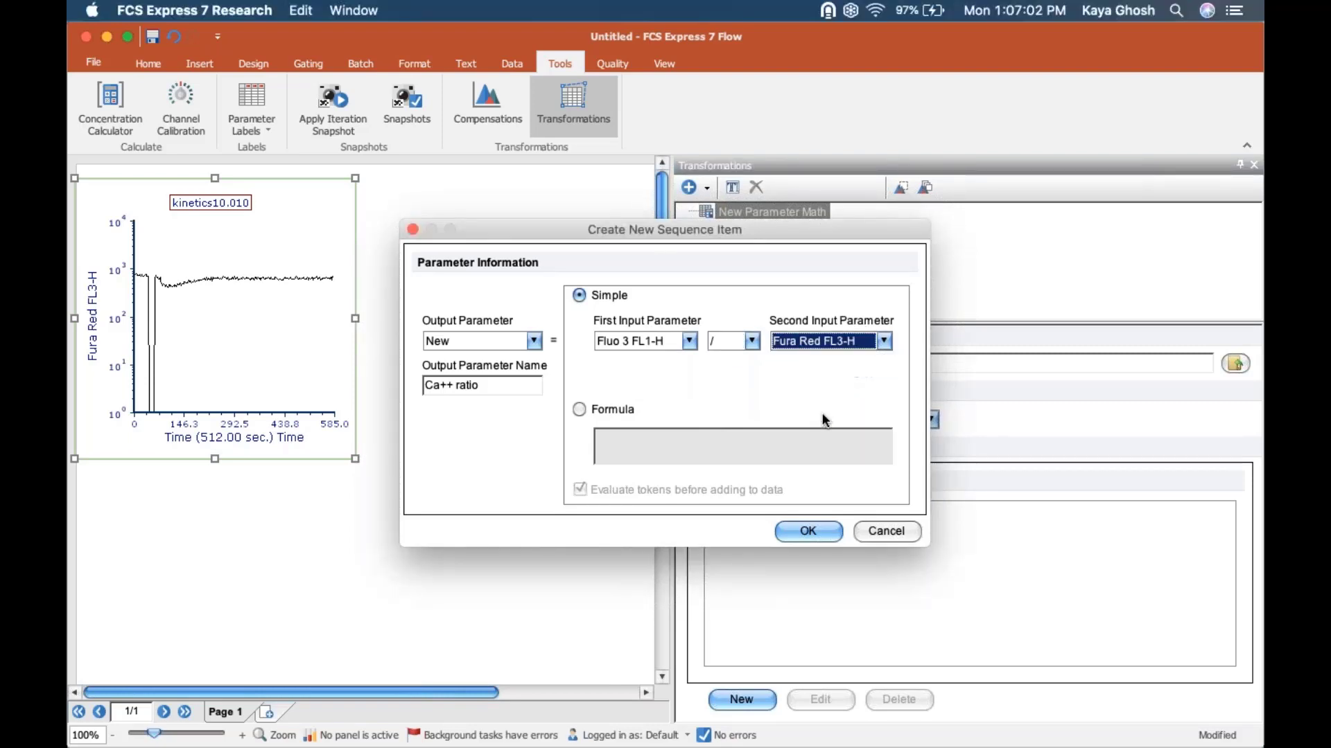
Step: Try the custom formula p1/p3+400 as the definition of the Ca++ ratio parameter
click(577, 411)
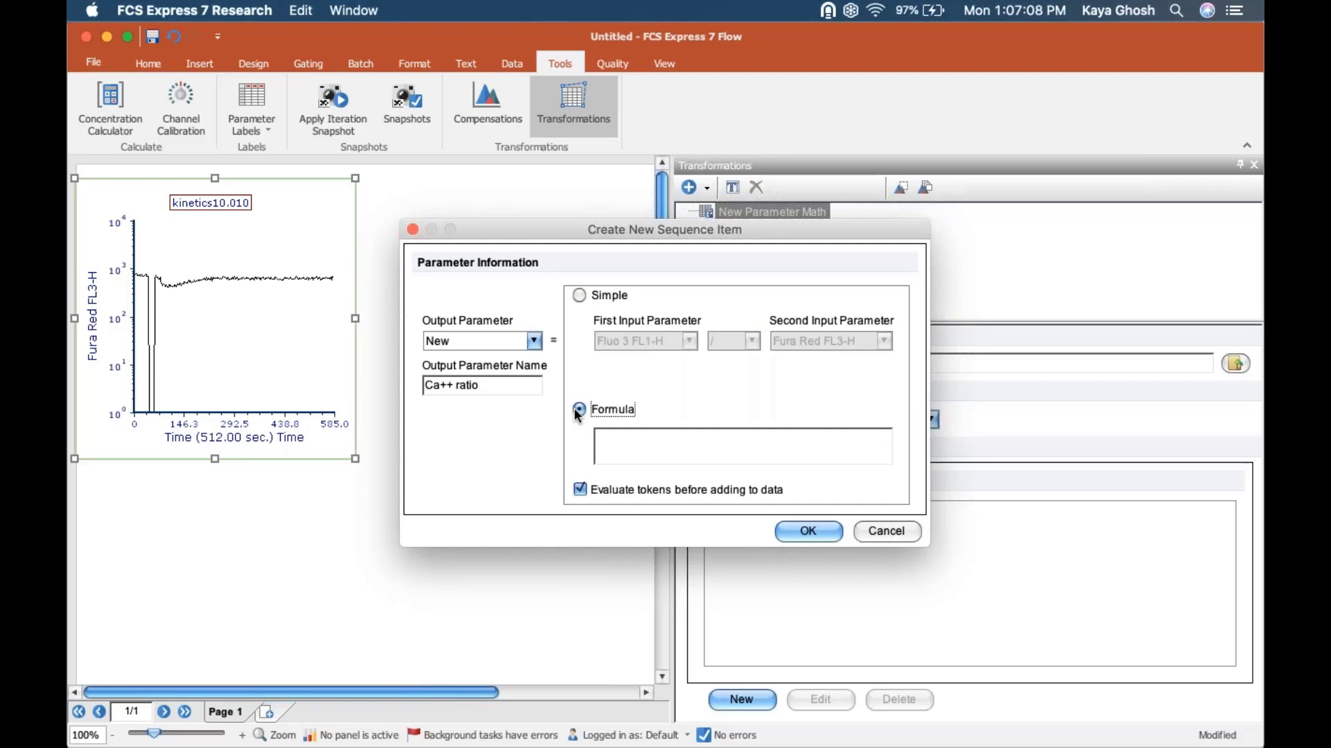
click(632, 447)
text(p1/p3+400)
drag(669, 436, 567, 435)
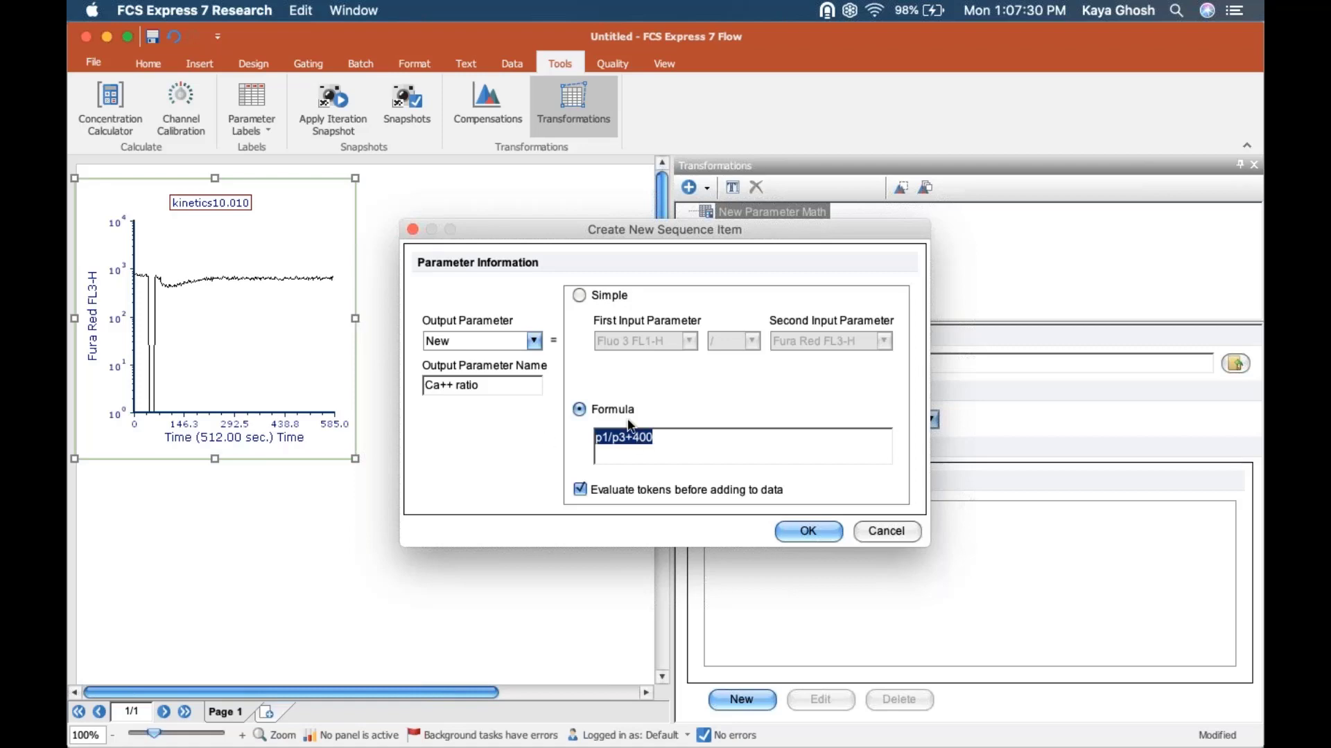
Step: Return the Ca++ ratio item to its simple two-parameter definition and add it to the formula sequence
click(578, 296)
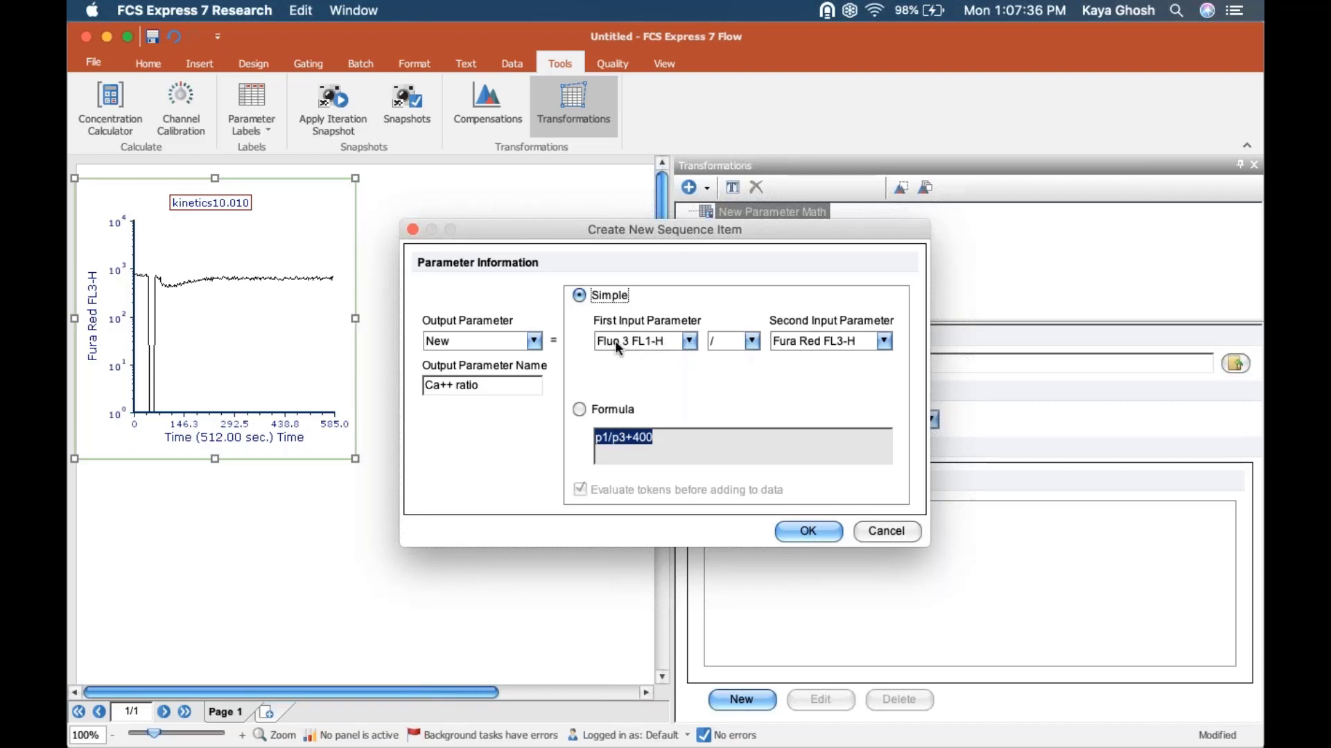
click(809, 531)
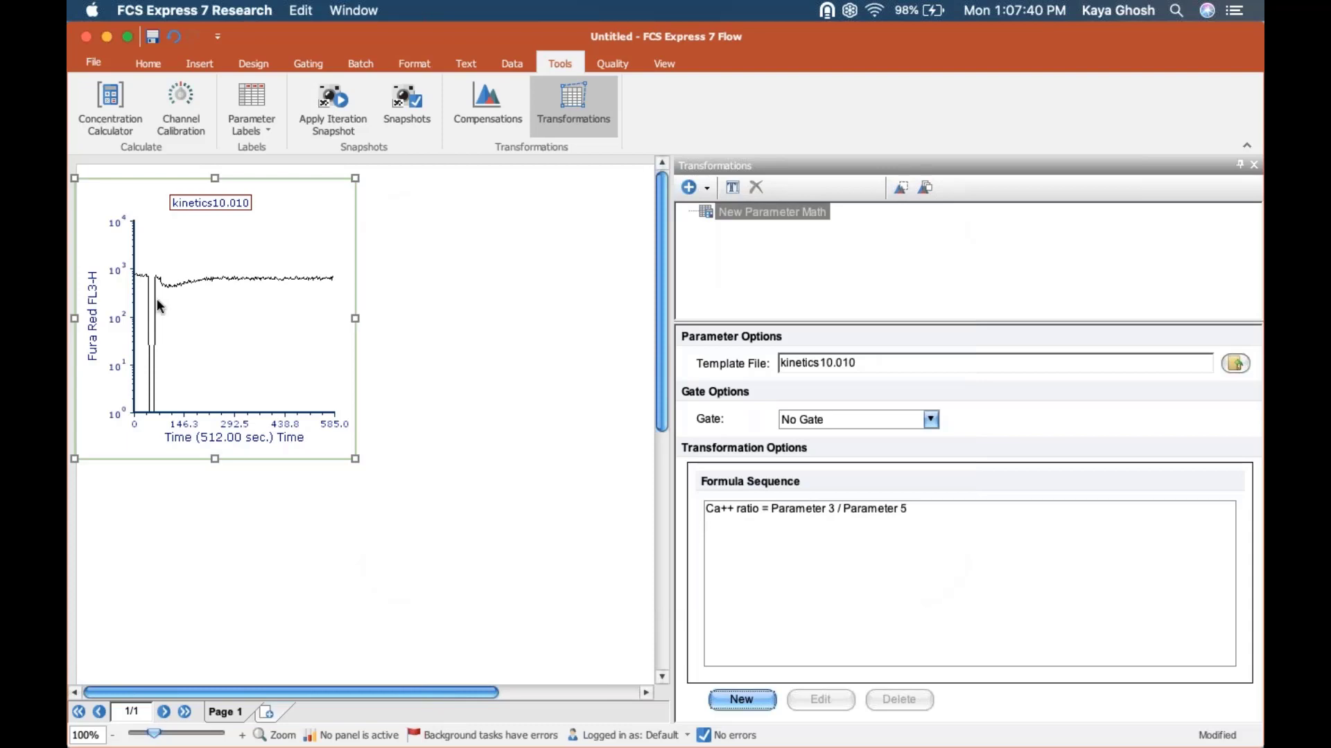
Step: Check whether the kinetics plot's available Y axis parameters include the Ca++ ratio
click(95, 318)
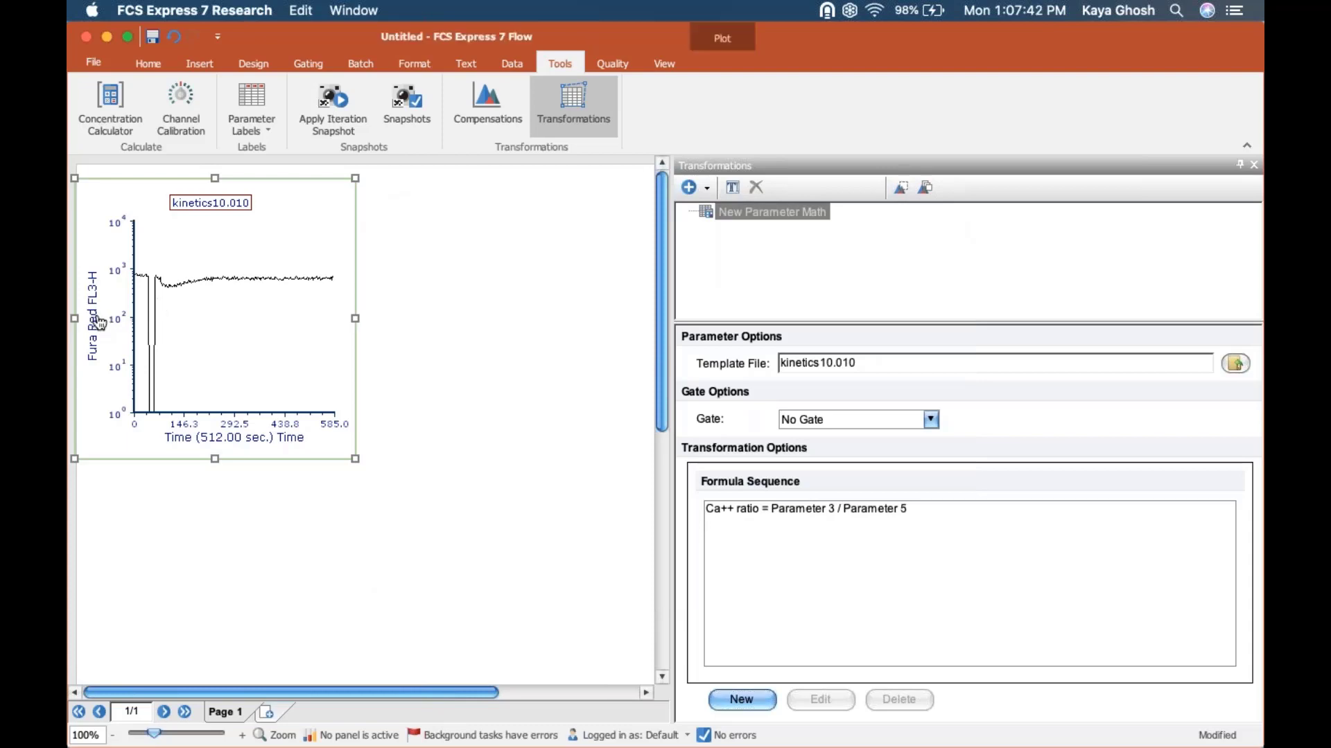
click(99, 323)
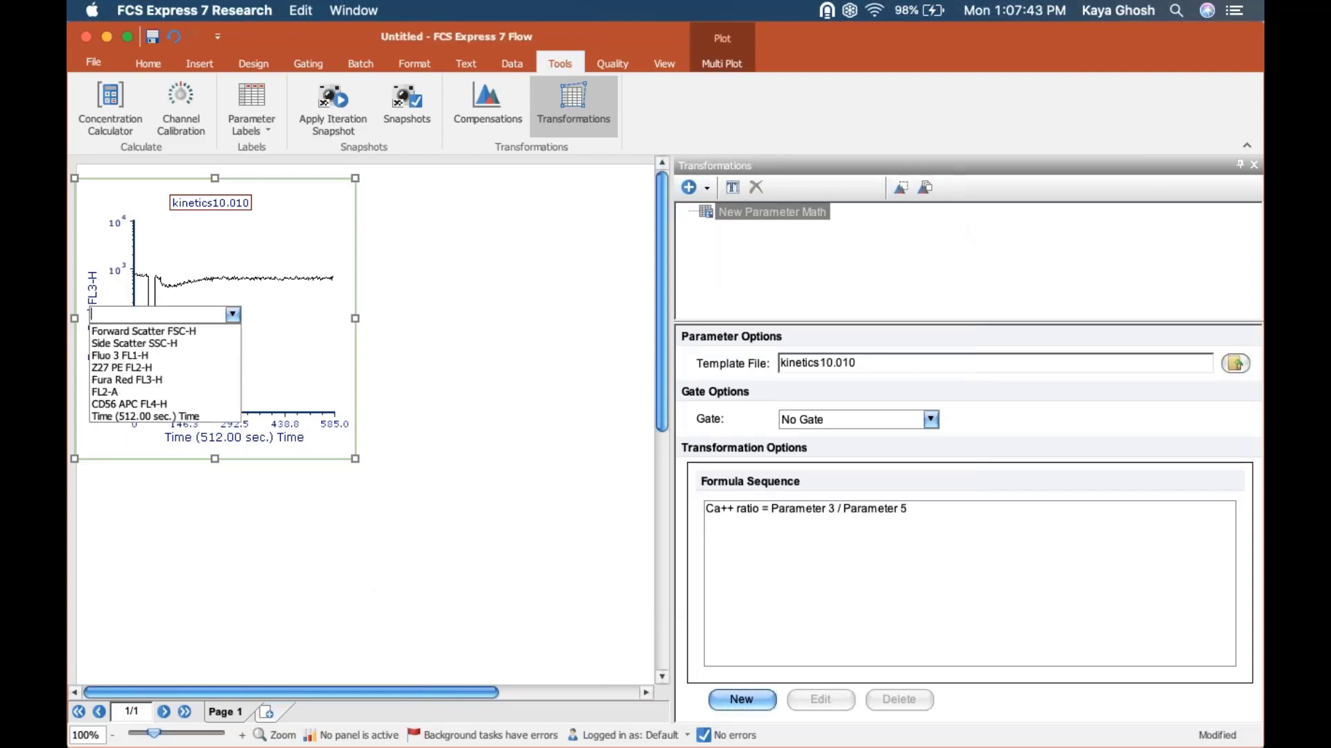
click(496, 310)
Step: Apply the New Parameter Math transformation to the kinetics10.010 plot
click(752, 212)
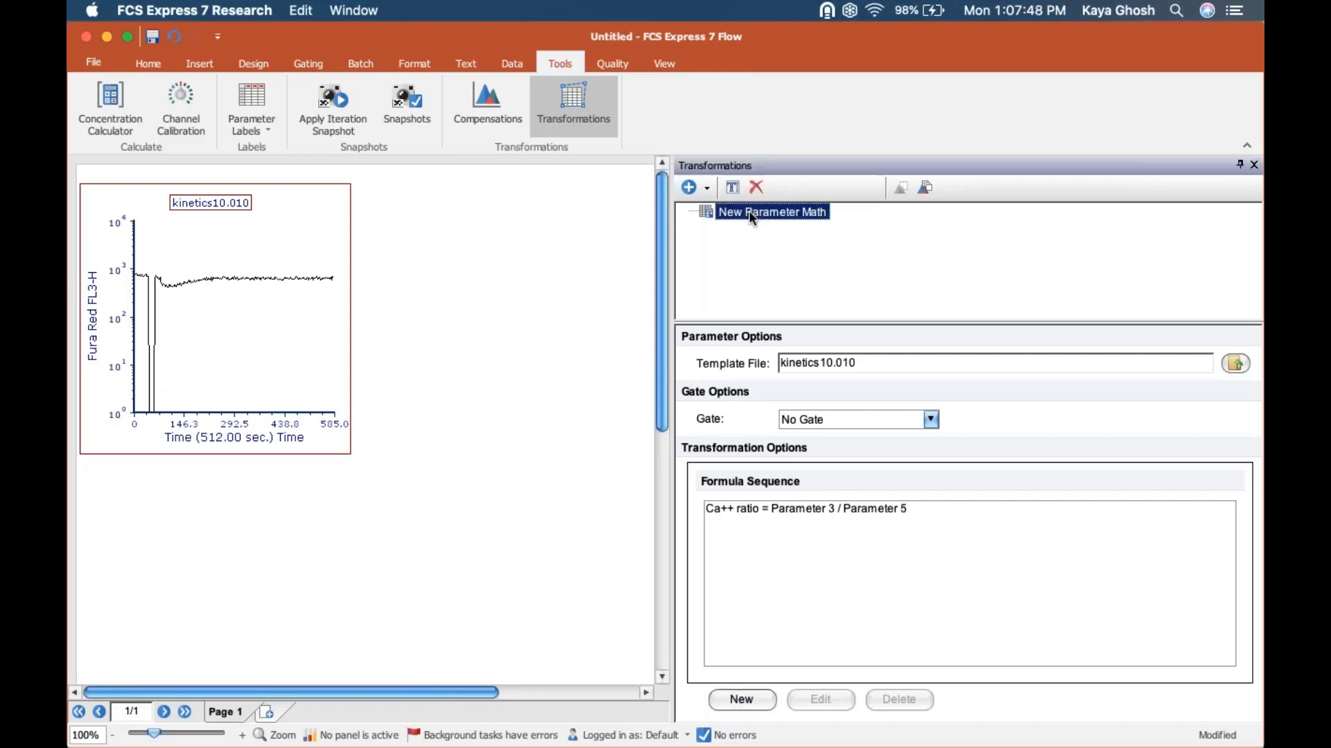
drag(752, 215, 199, 269)
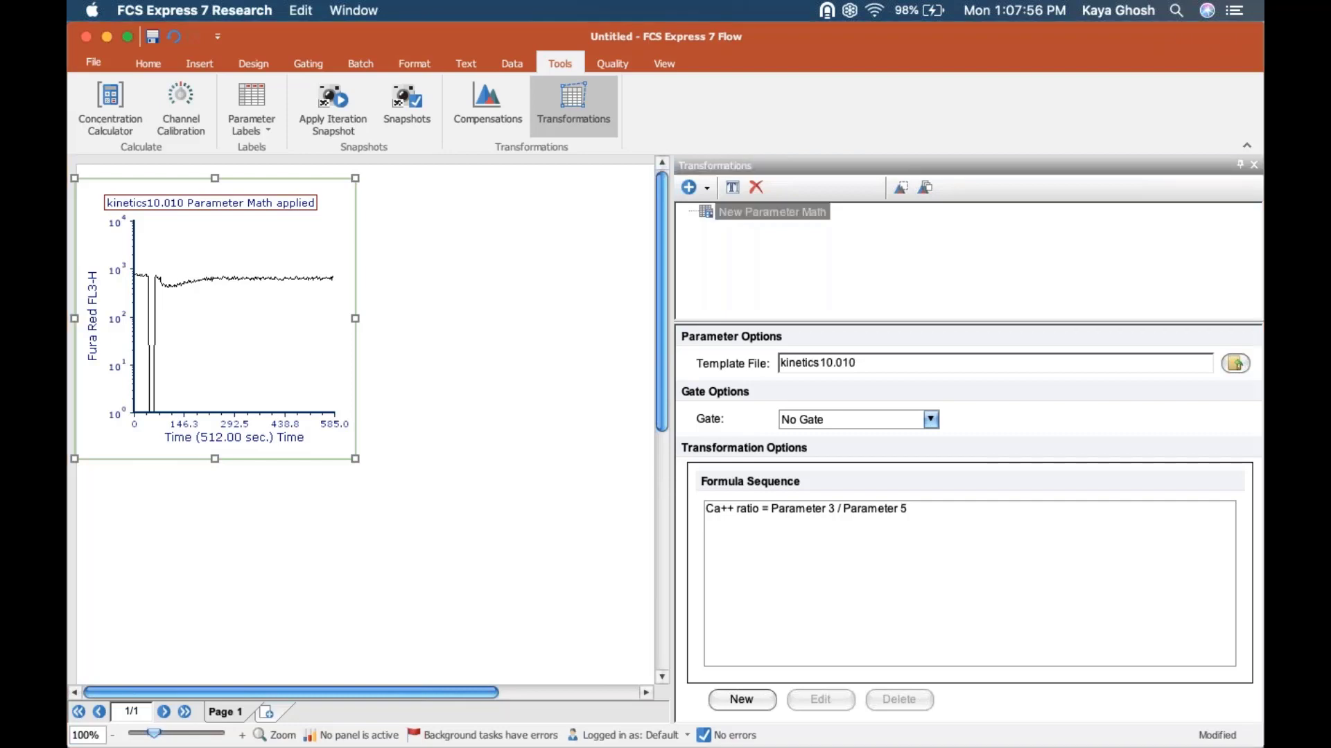
mouse_move(326, 182)
mouse_down()
mouse_move(229, 167)
mouse_move(91, 193)
mouse_move(333, 251)
mouse_move(282, 166)
mouse_up()
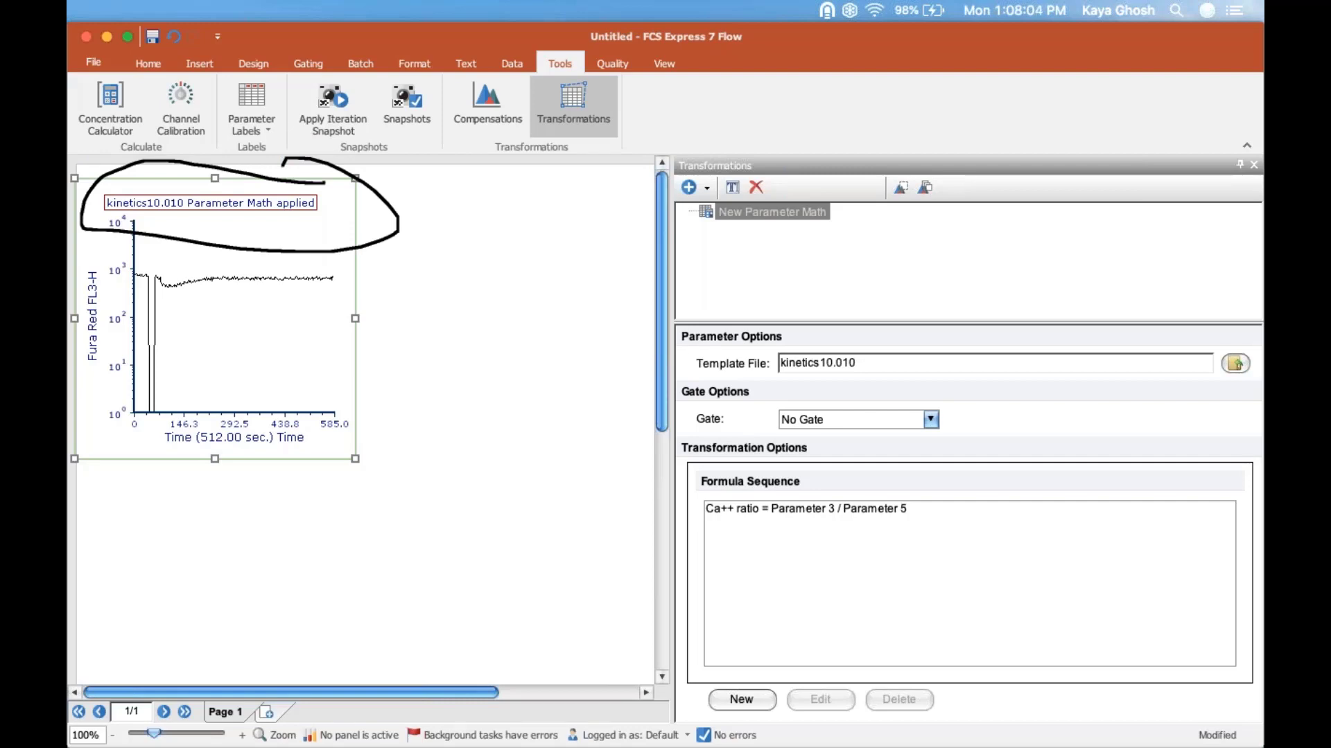
key(Escape)
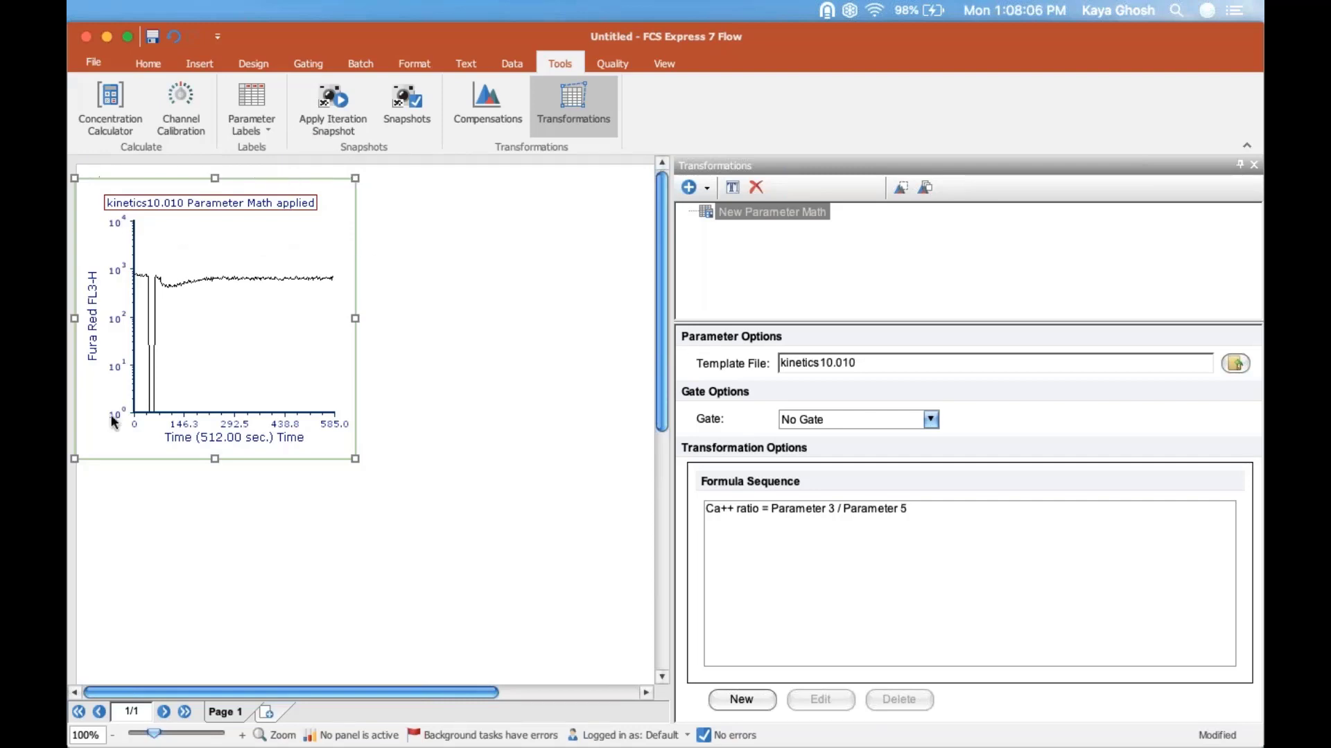
Step: Set the kinetics plot's Y axis to Ca++ ratio and close the Transformations window
click(92, 321)
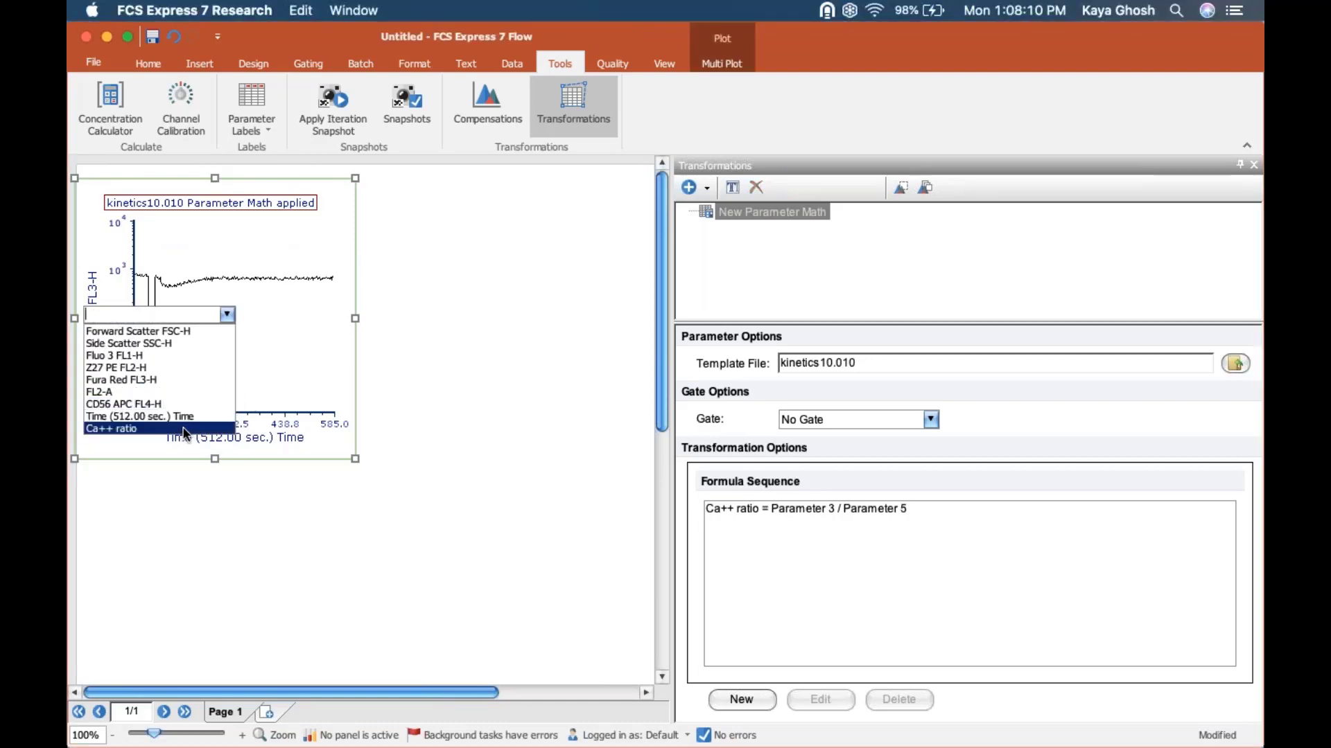
click(184, 427)
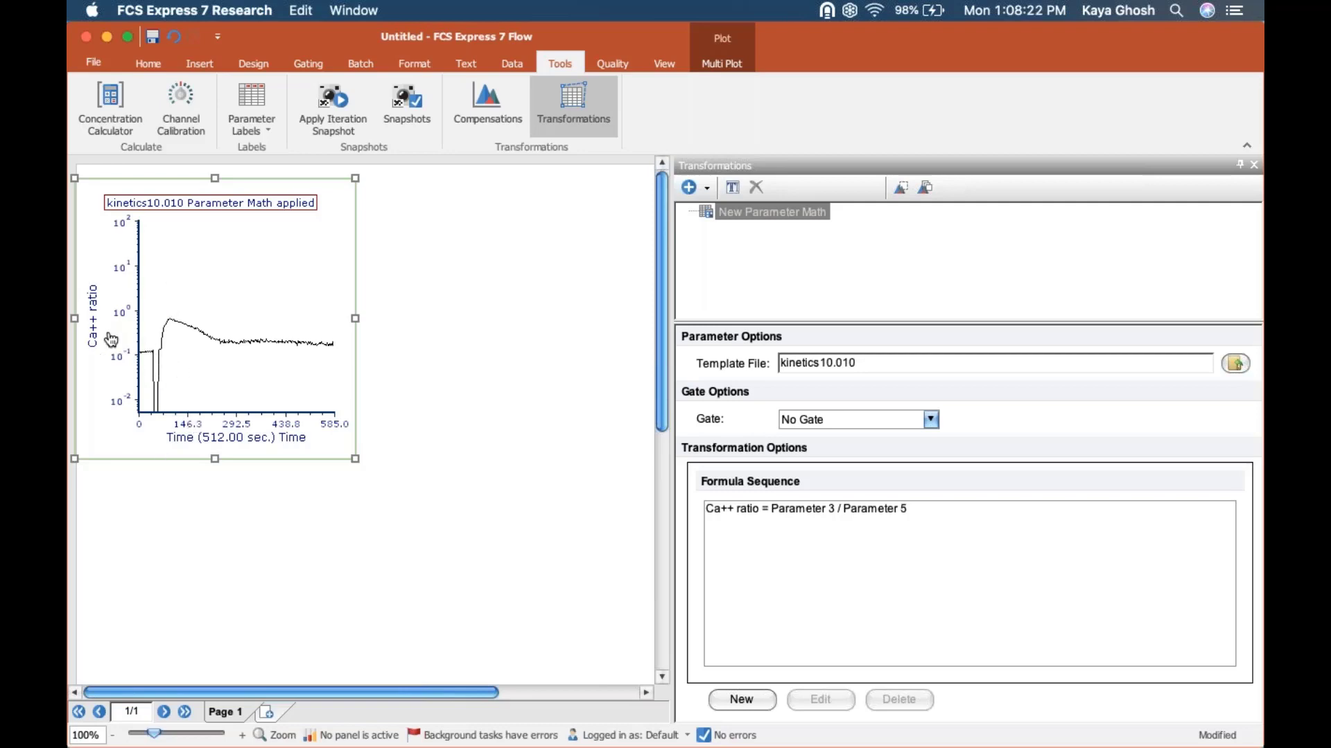
click(1251, 165)
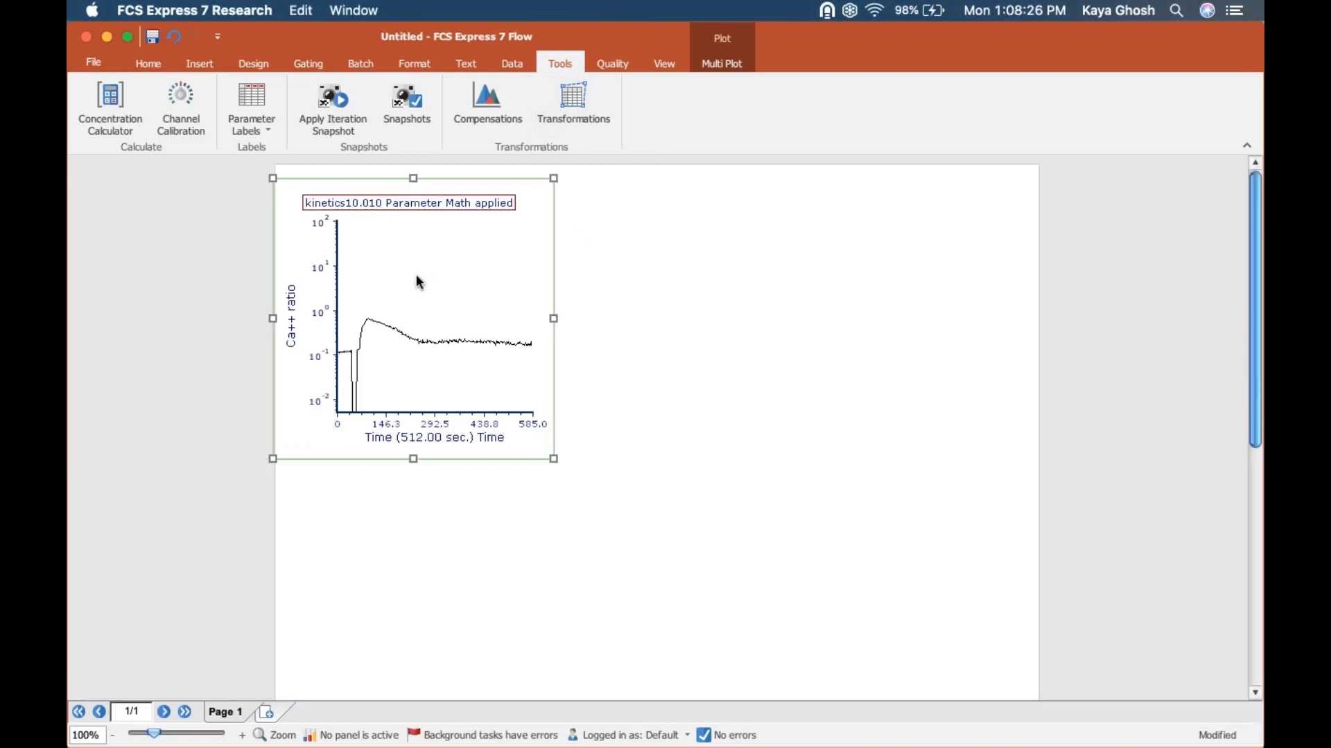
Step: Change the kinetics plot's Y axis to a Linear scale with a range maximum of 1
click(413, 64)
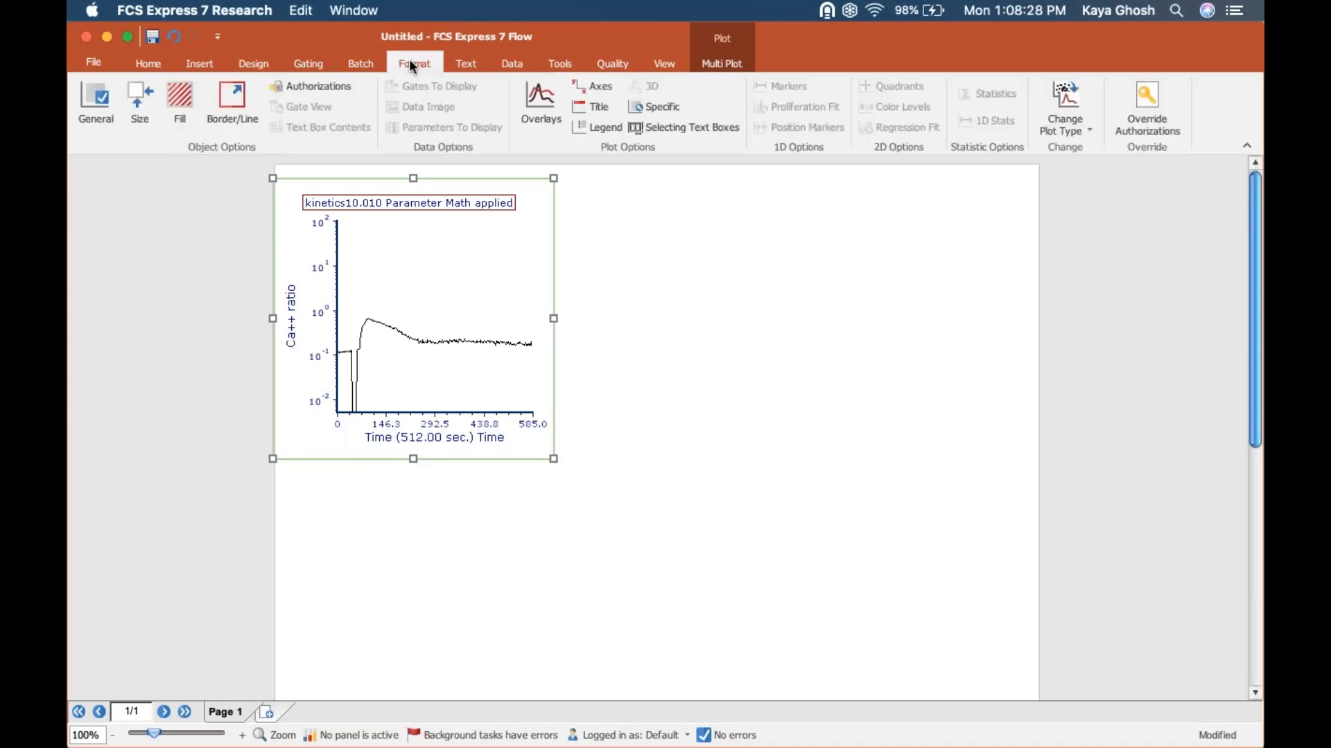
click(585, 85)
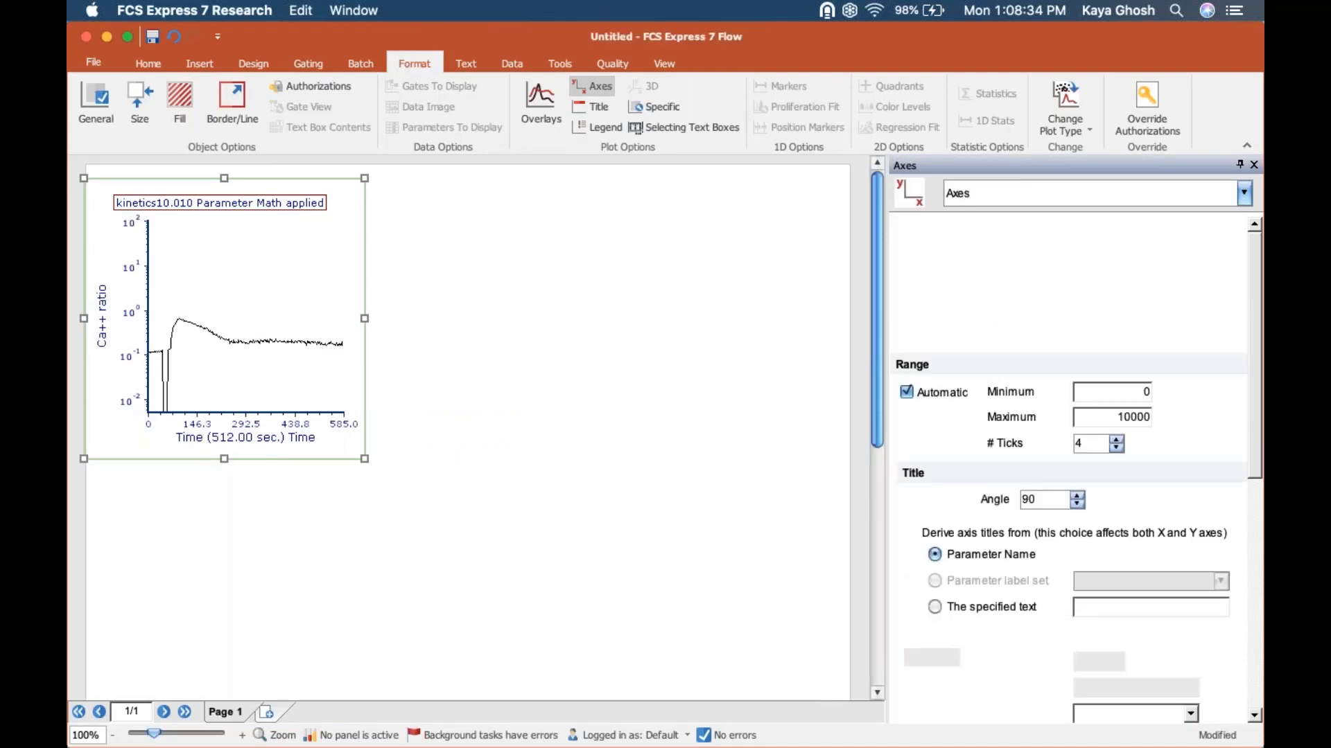
click(954, 335)
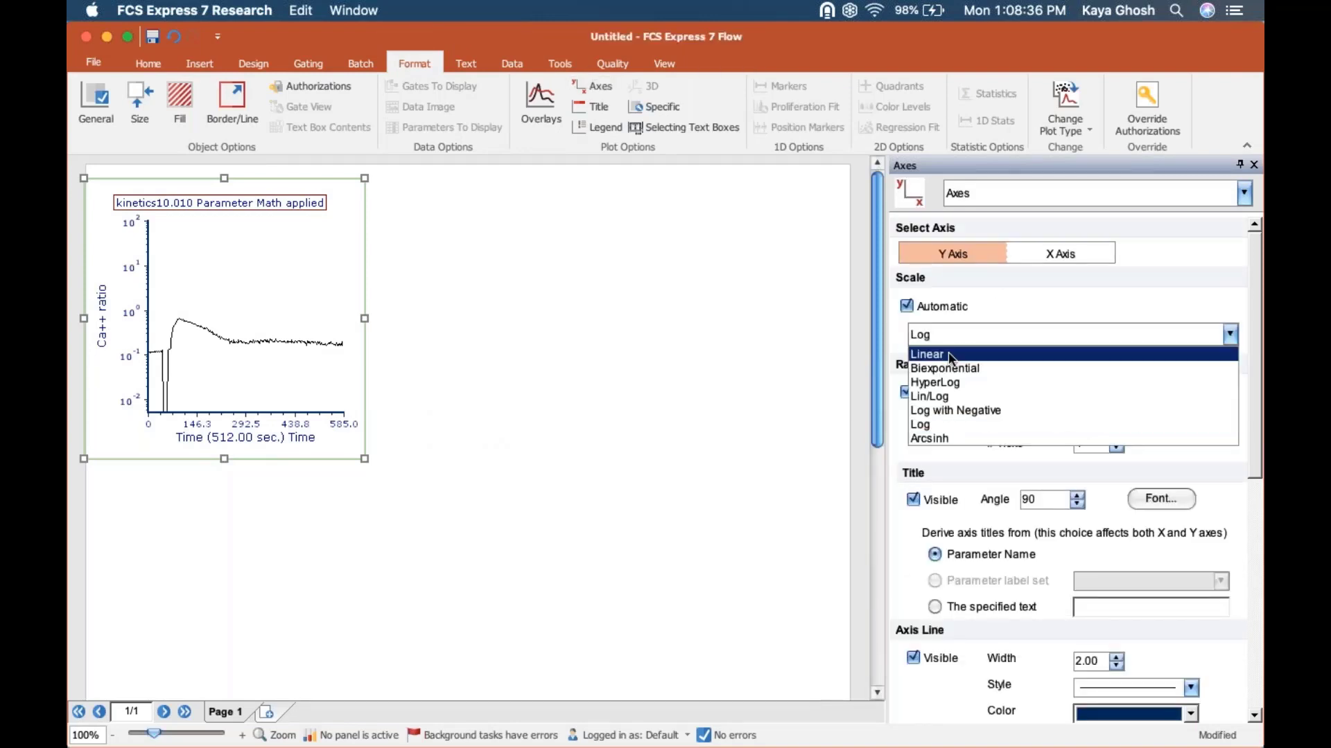
click(951, 355)
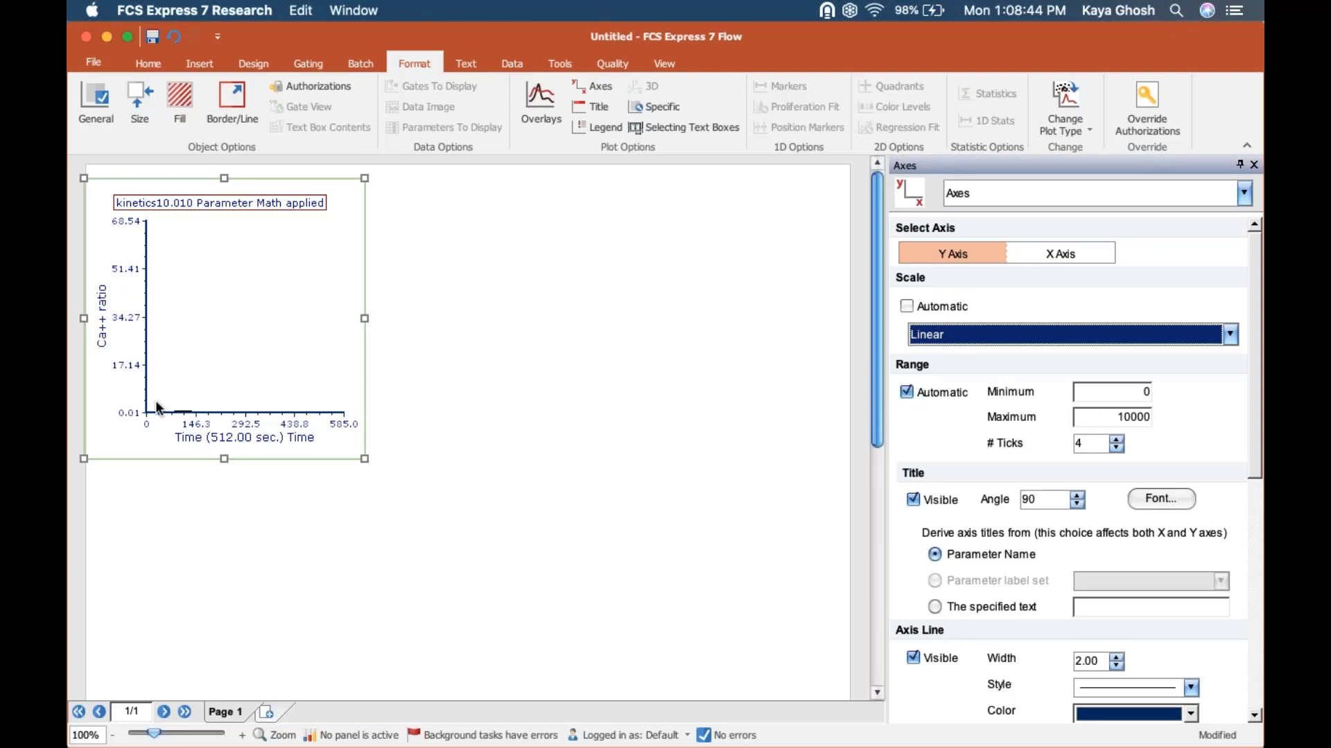
drag(1113, 414, 1261, 418)
text(1)
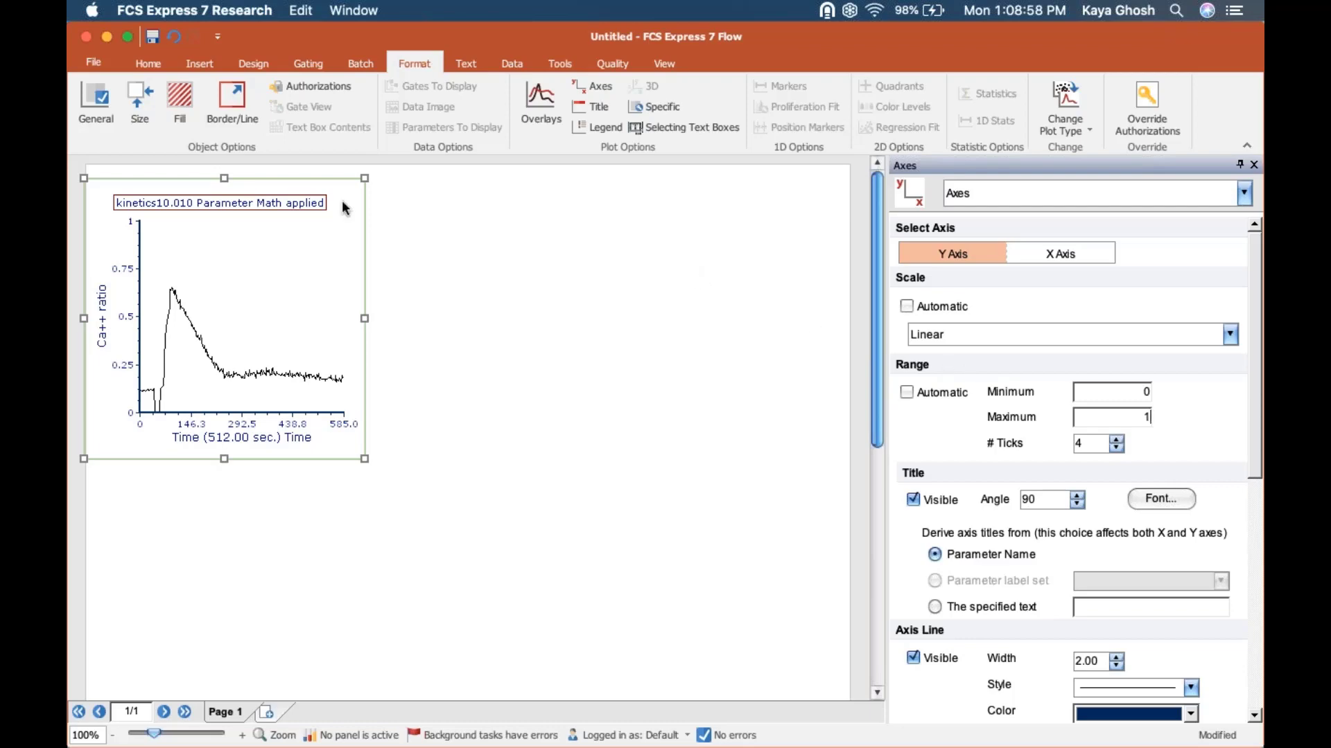
Step: Show the Data List and remove all files listed before kinetics8.008
click(512, 64)
click(517, 103)
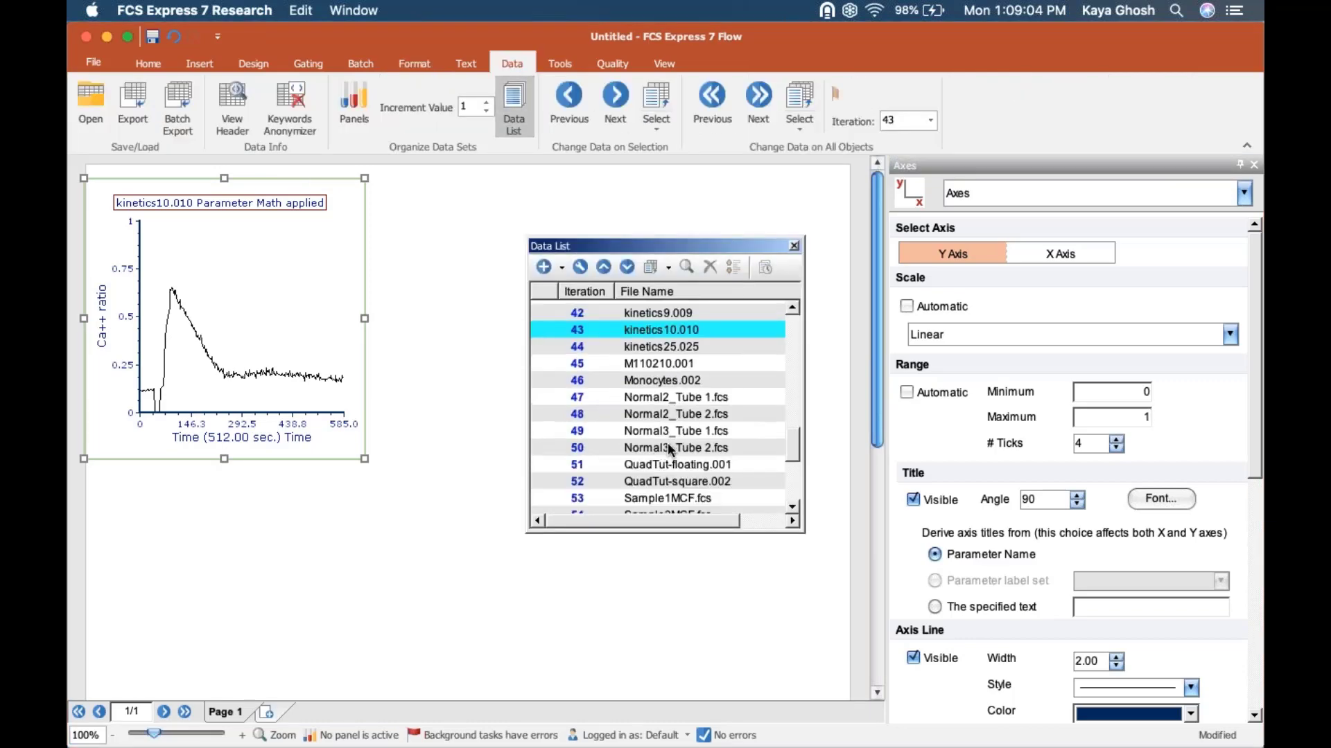
scroll(670, 449, up, 3)
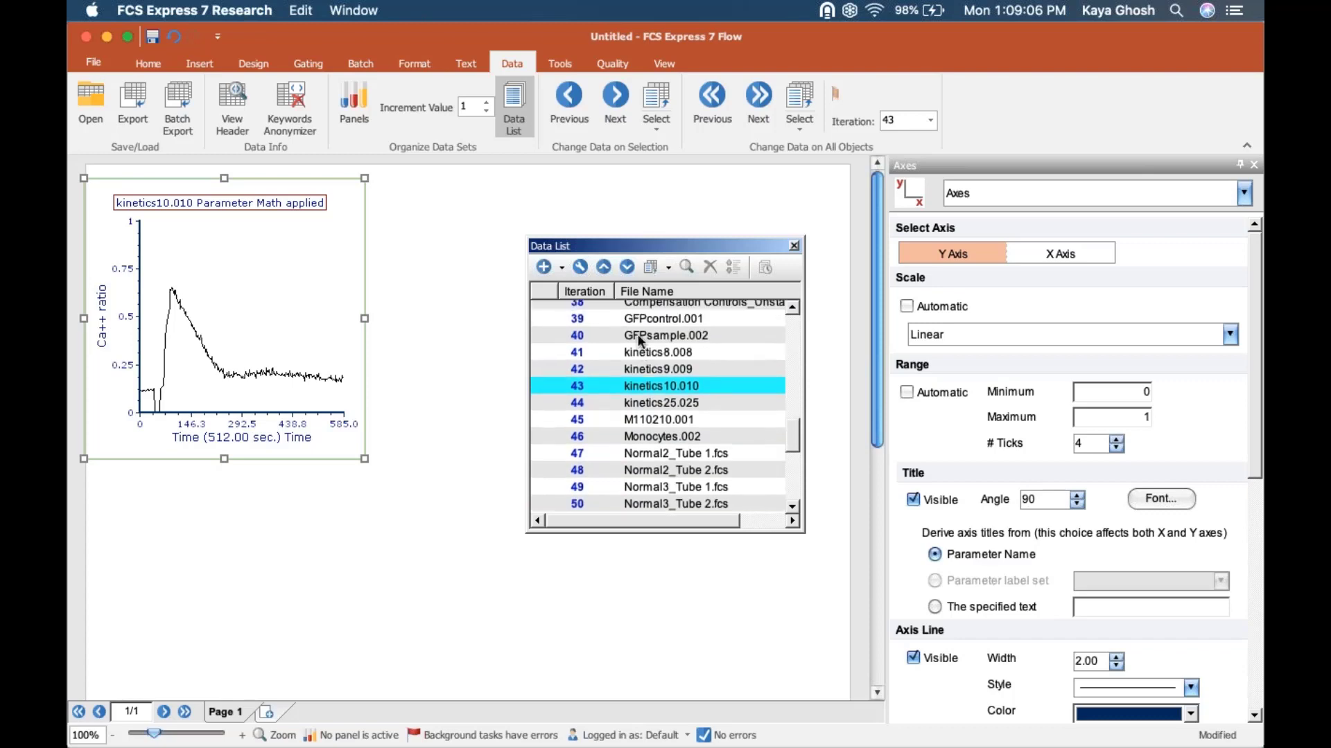
click(639, 337)
scroll(639, 337, up, 15)
shift+click(632, 311)
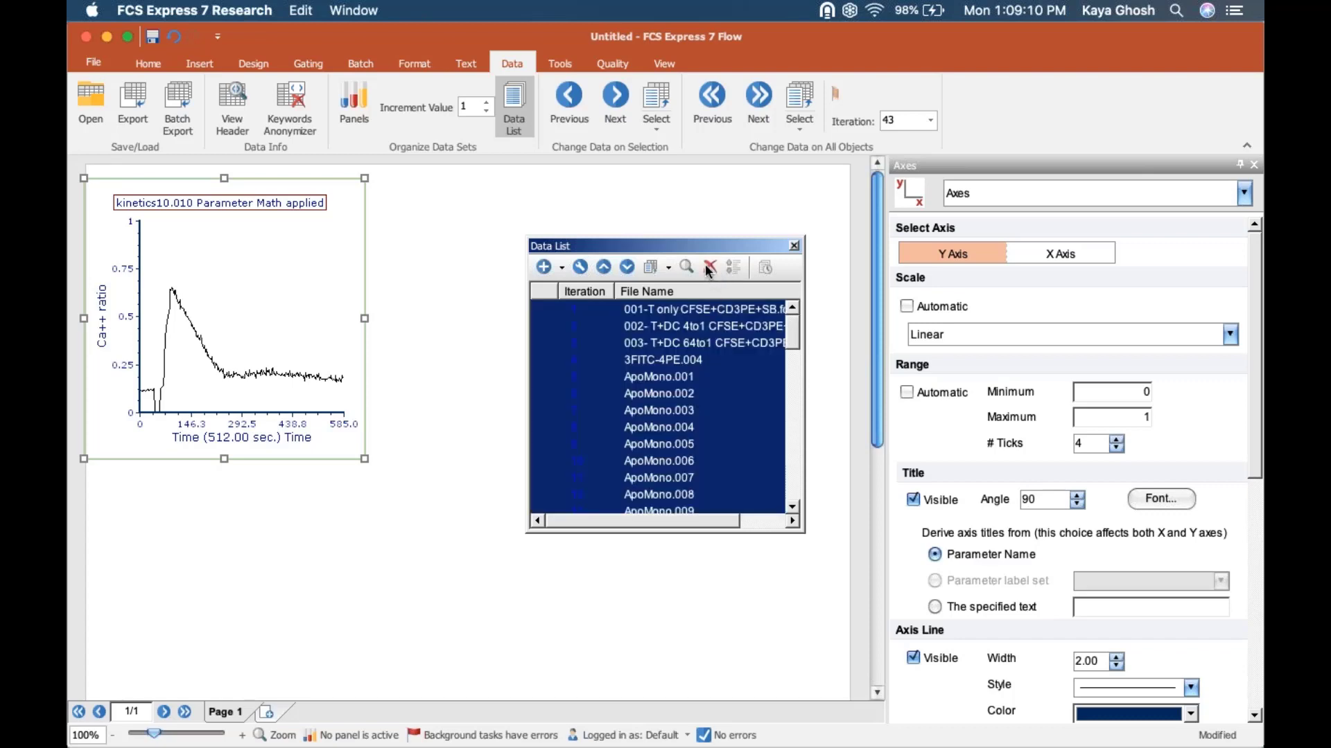
click(706, 265)
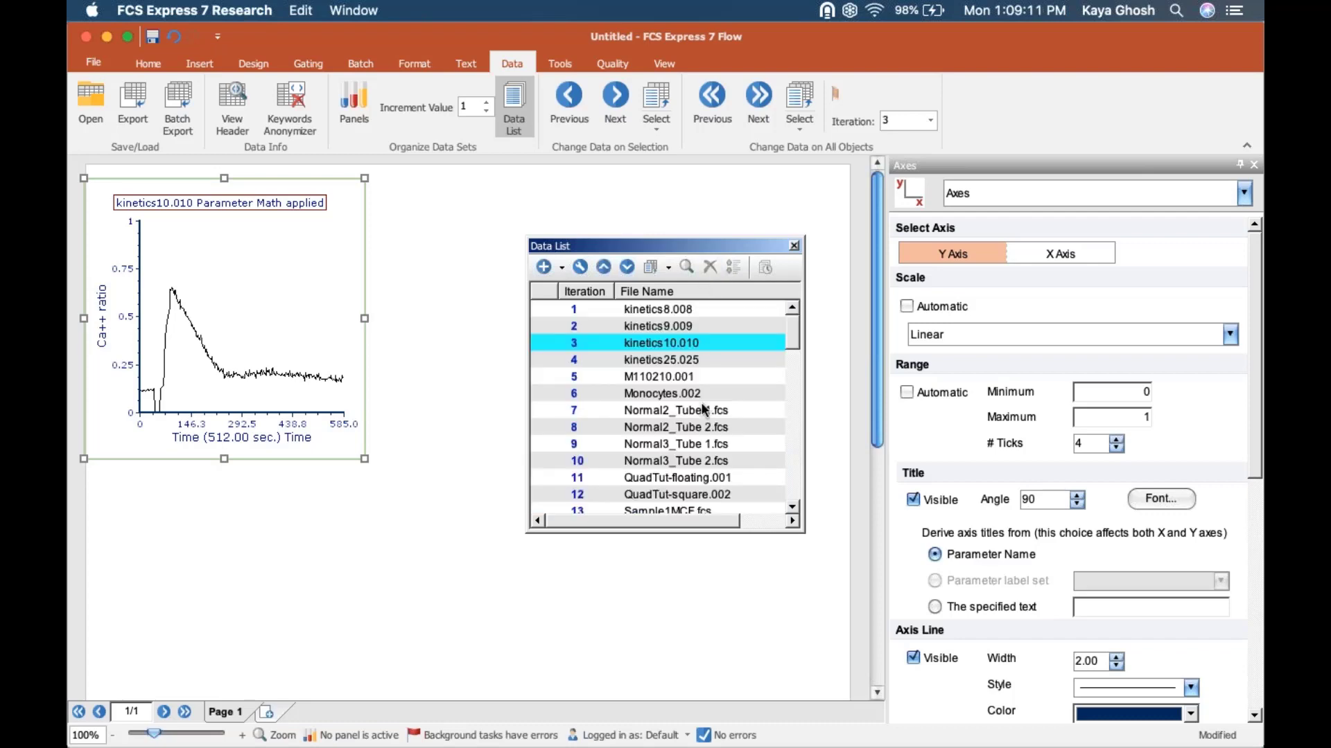
Step: Remove the files from M110210.001 to the end of the Data List, leaving only the four kinetics files
click(659, 378)
scroll(660, 490, down, 5)
shift+click(657, 503)
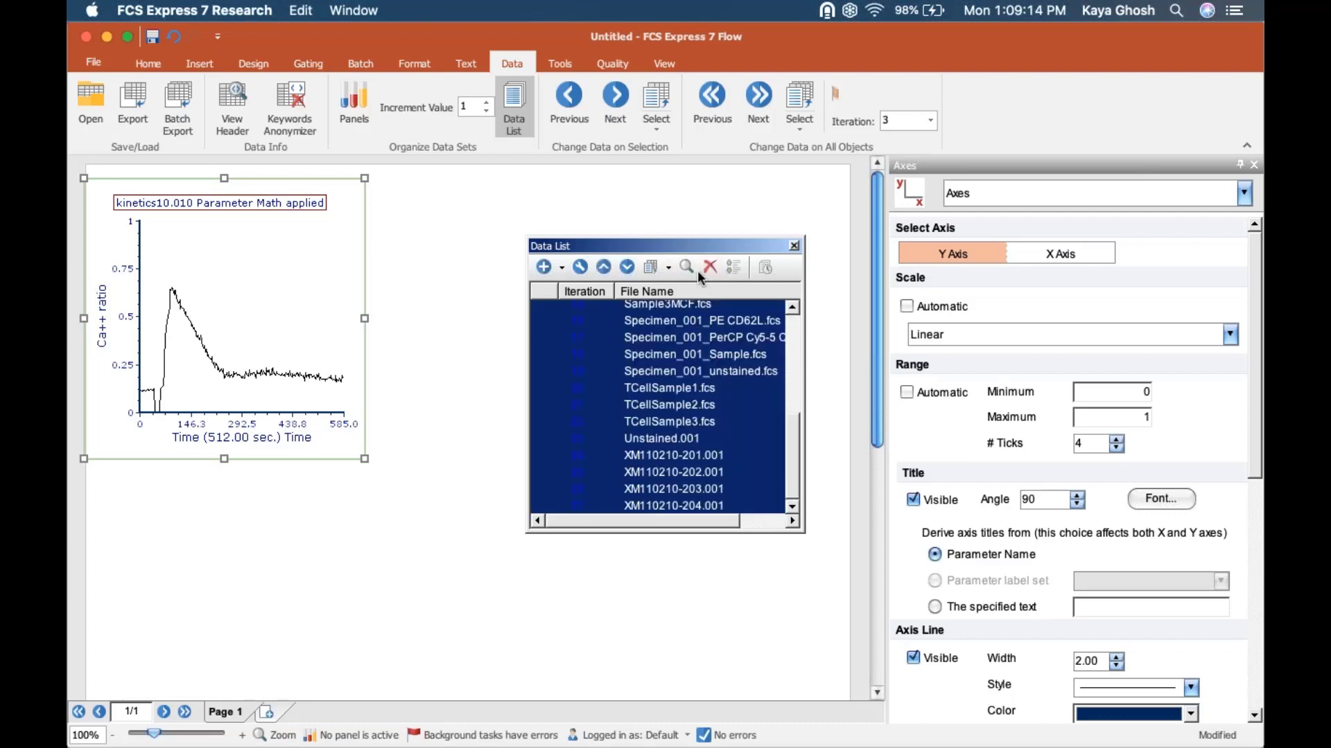
click(707, 266)
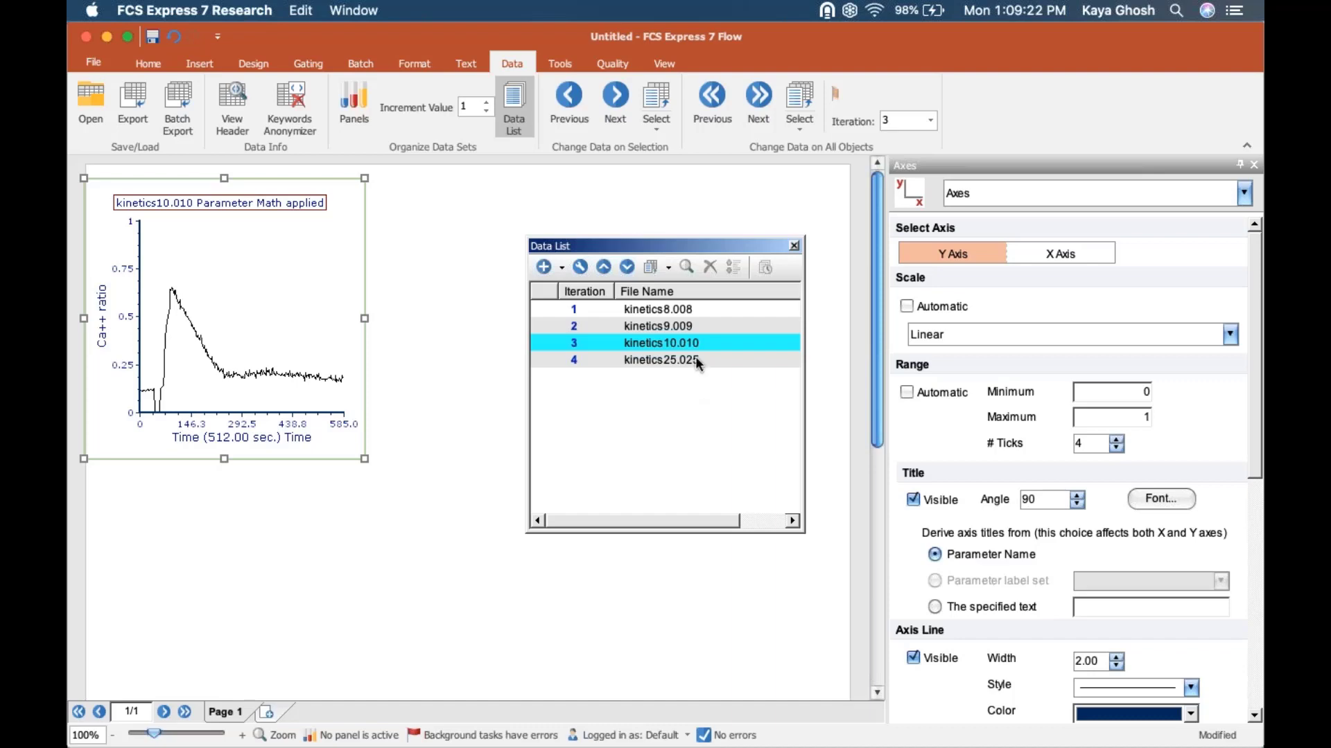
Step: Switch the selected plot to the previous data file and back to kinetics10.010
click(572, 100)
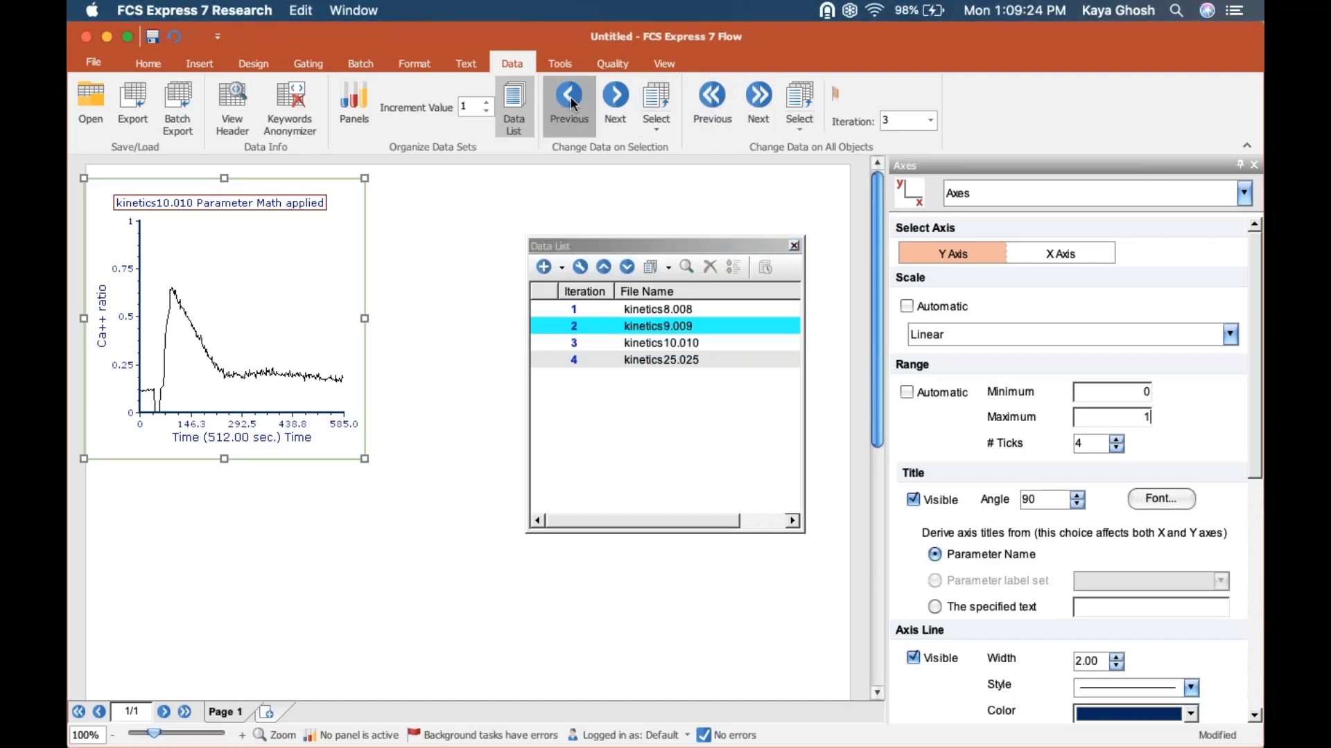
click(615, 97)
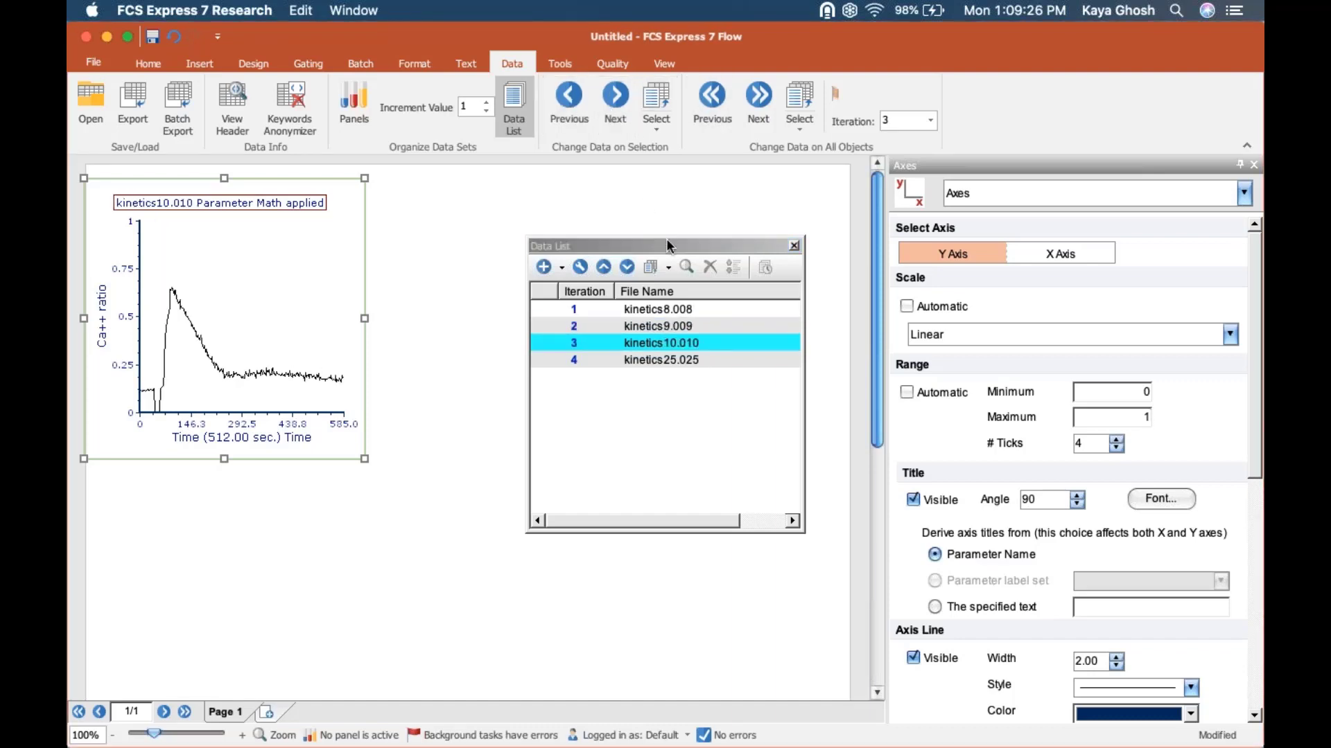
Step: Move the Data List away from the plot area and place a copy of the Ca++ ratio plot to the right of the original
drag(666, 239, 793, 384)
click(316, 180)
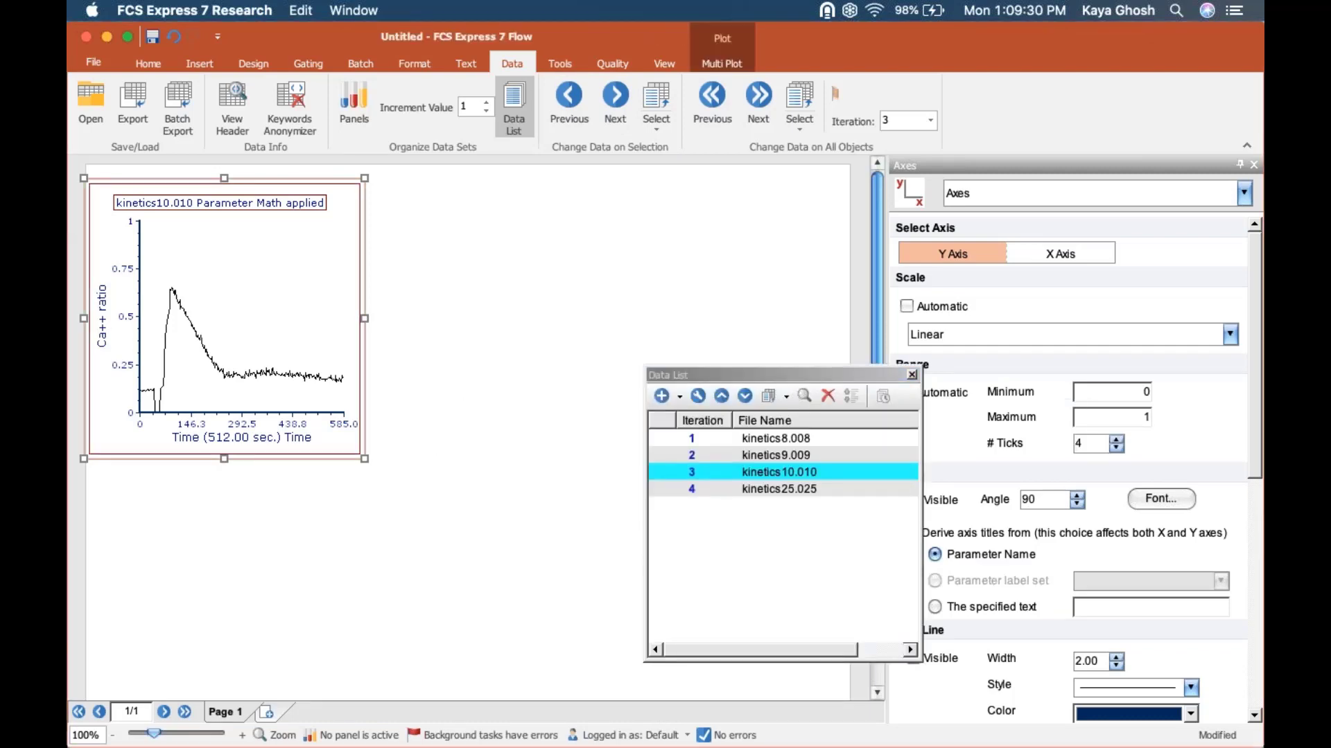
drag(315, 182, 573, 173)
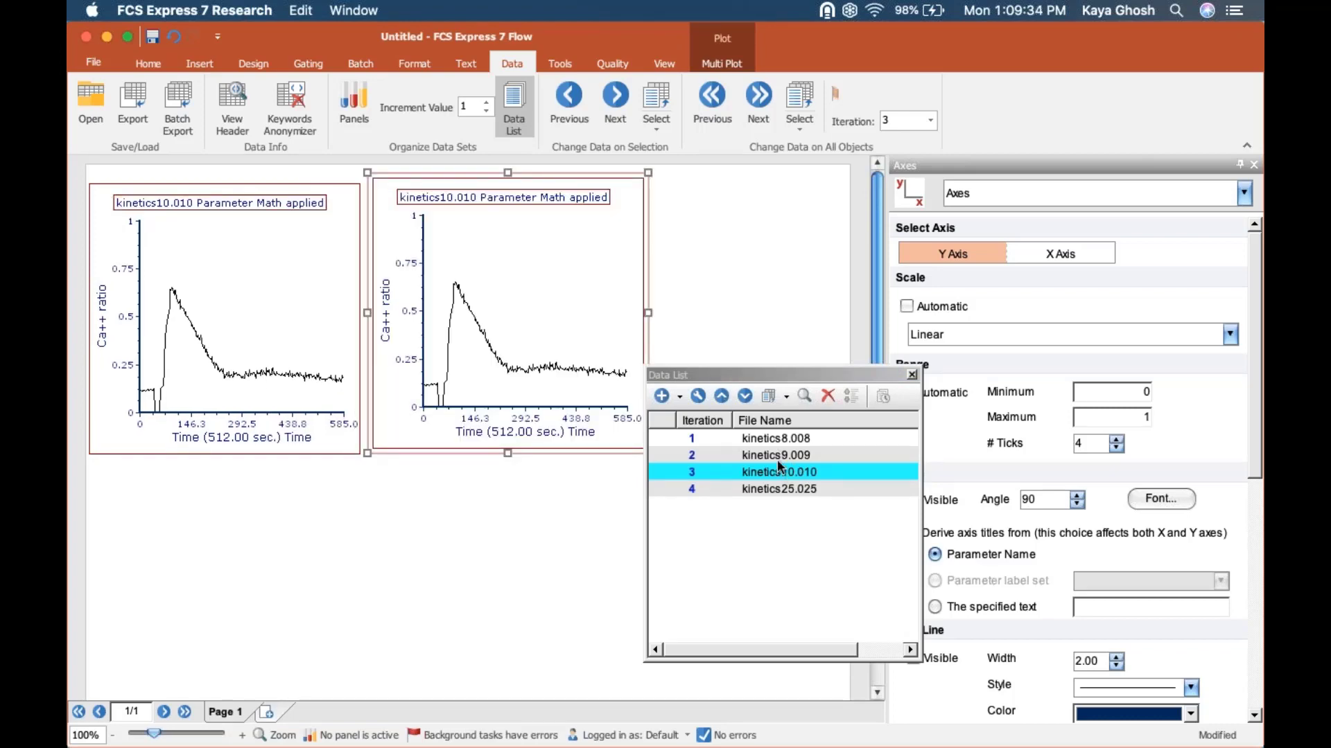
Step: Replace the existing overlay on the copied plot with the kinetics25.025 data file and close the Data List
drag(778, 485, 528, 296)
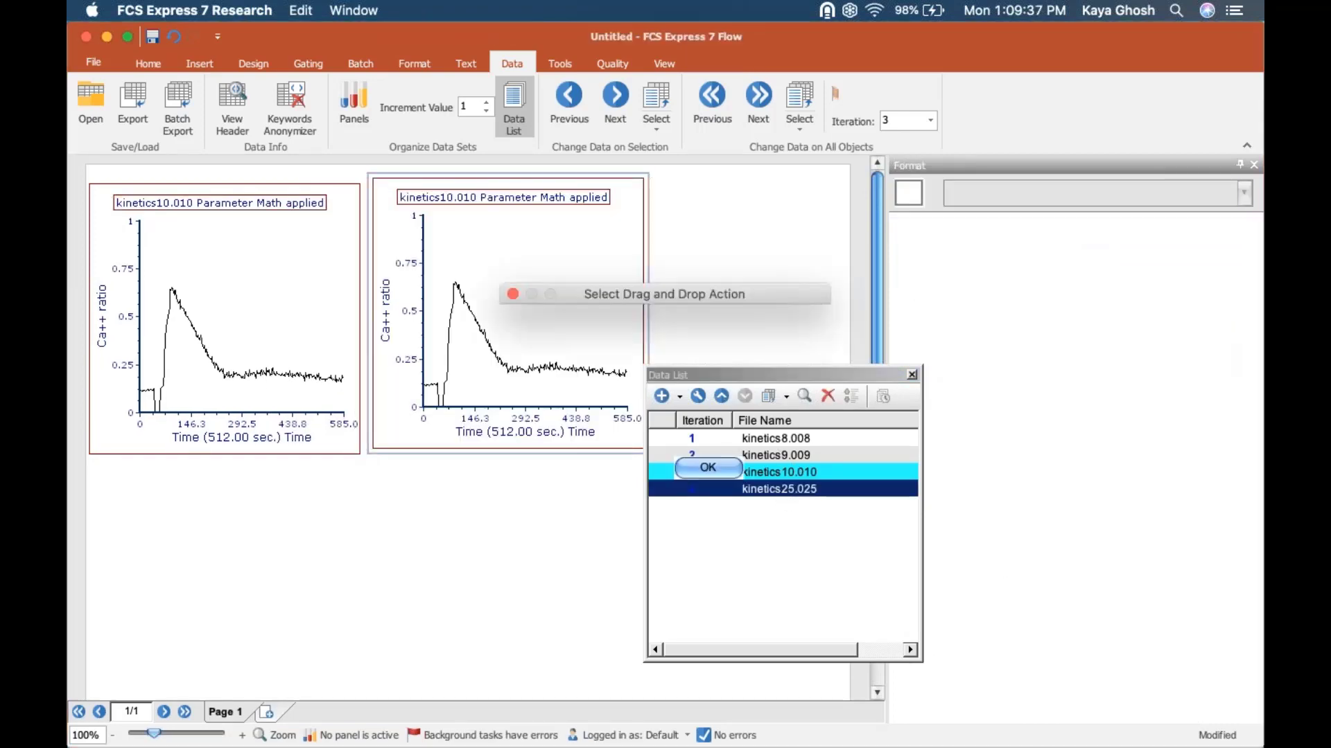
click(700, 470)
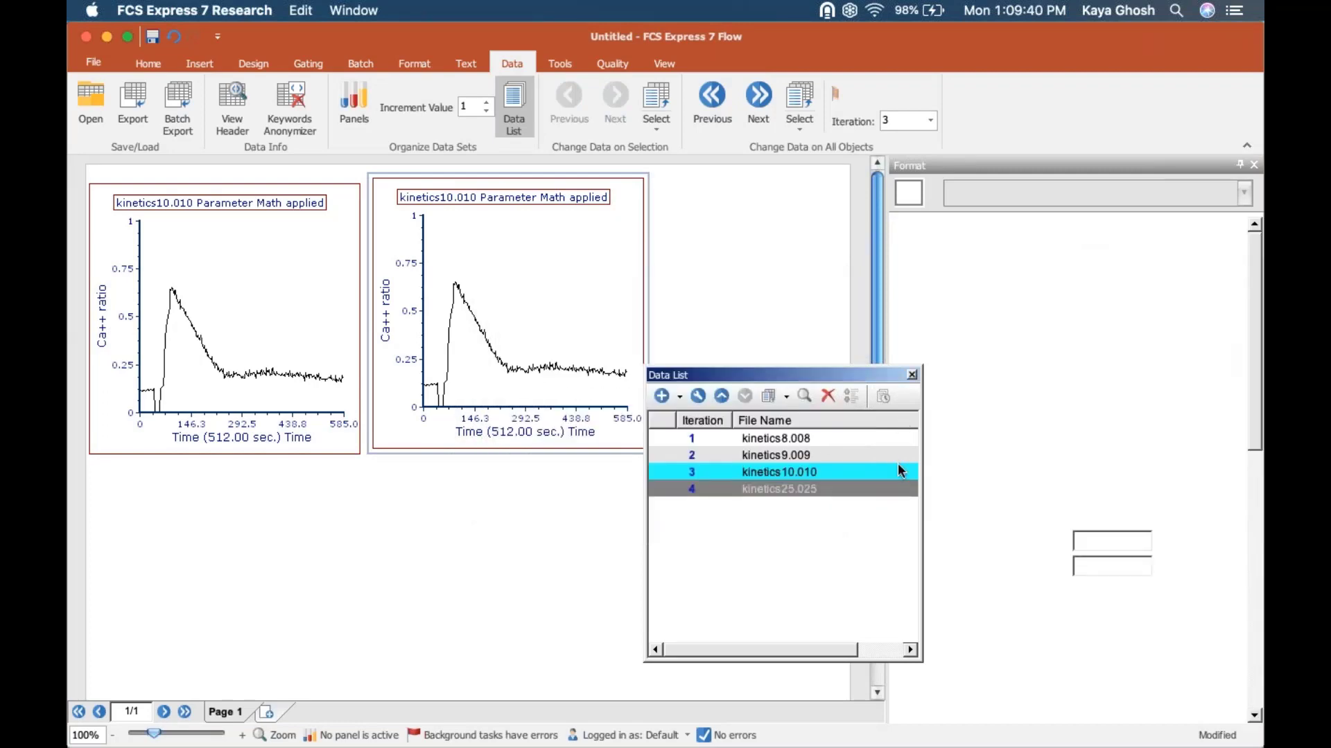
click(912, 374)
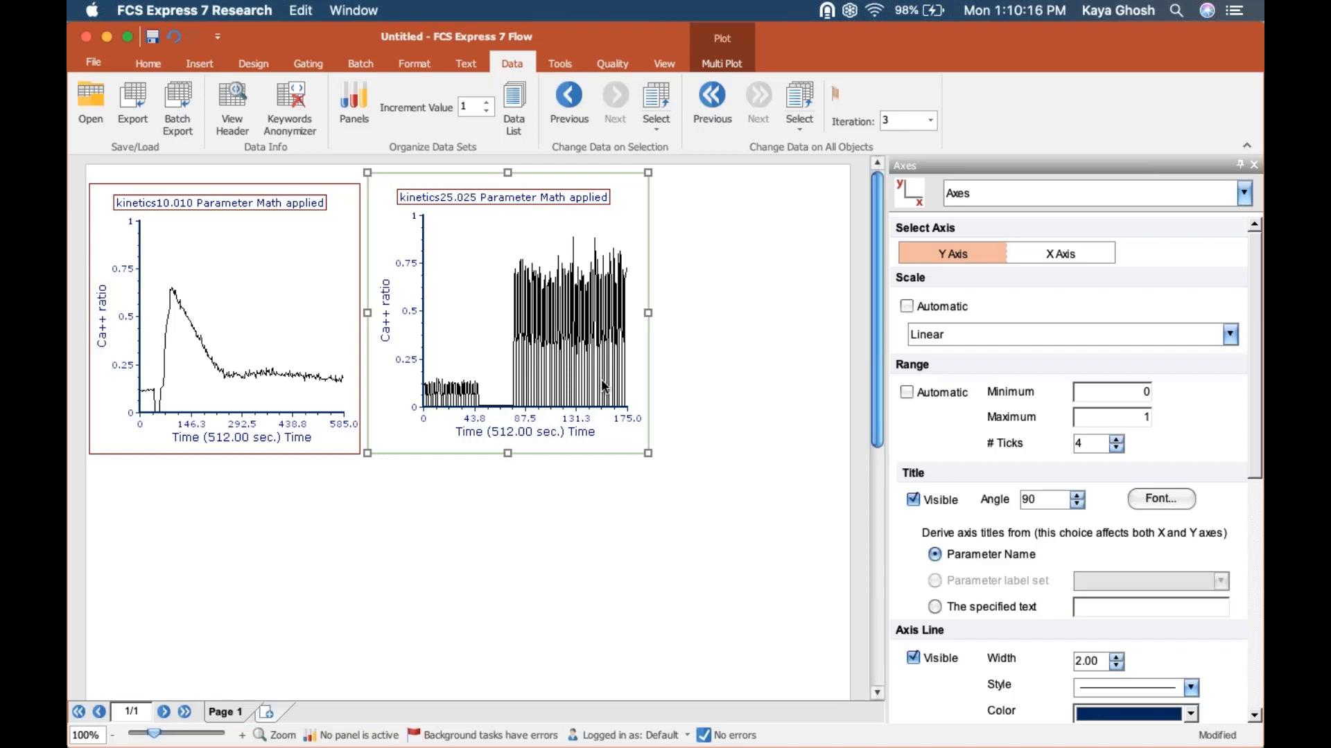
Step: Select both Ca++ ratio plots and set their plot resolution to 64 x 64
click(710, 541)
drag(725, 511, 67, 155)
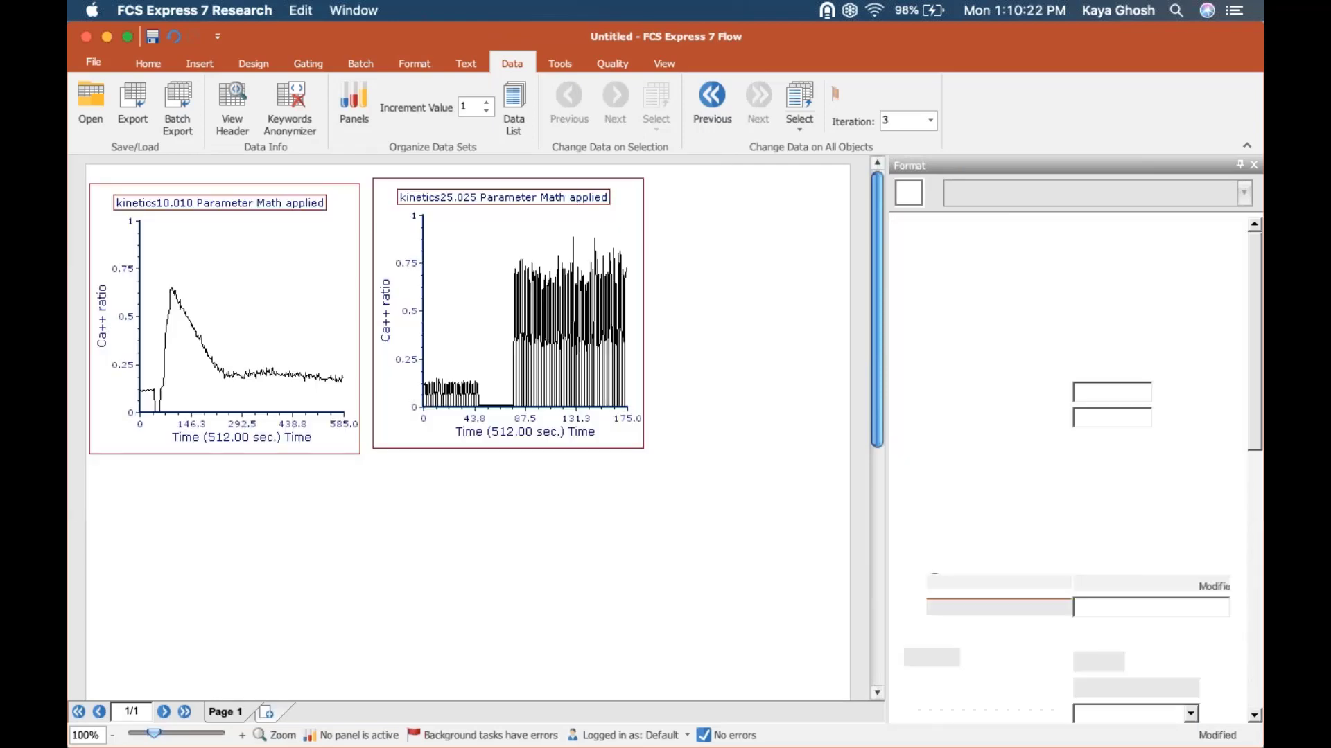
click(1079, 200)
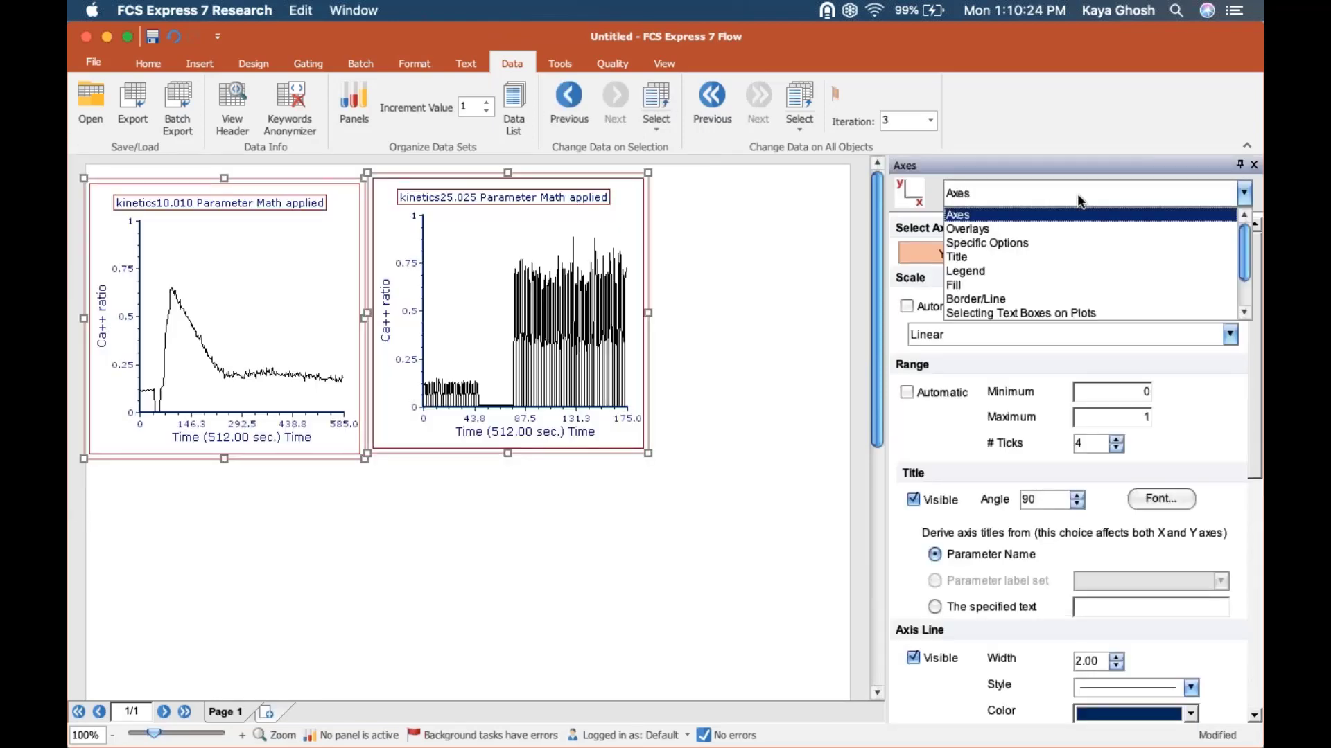
click(1057, 244)
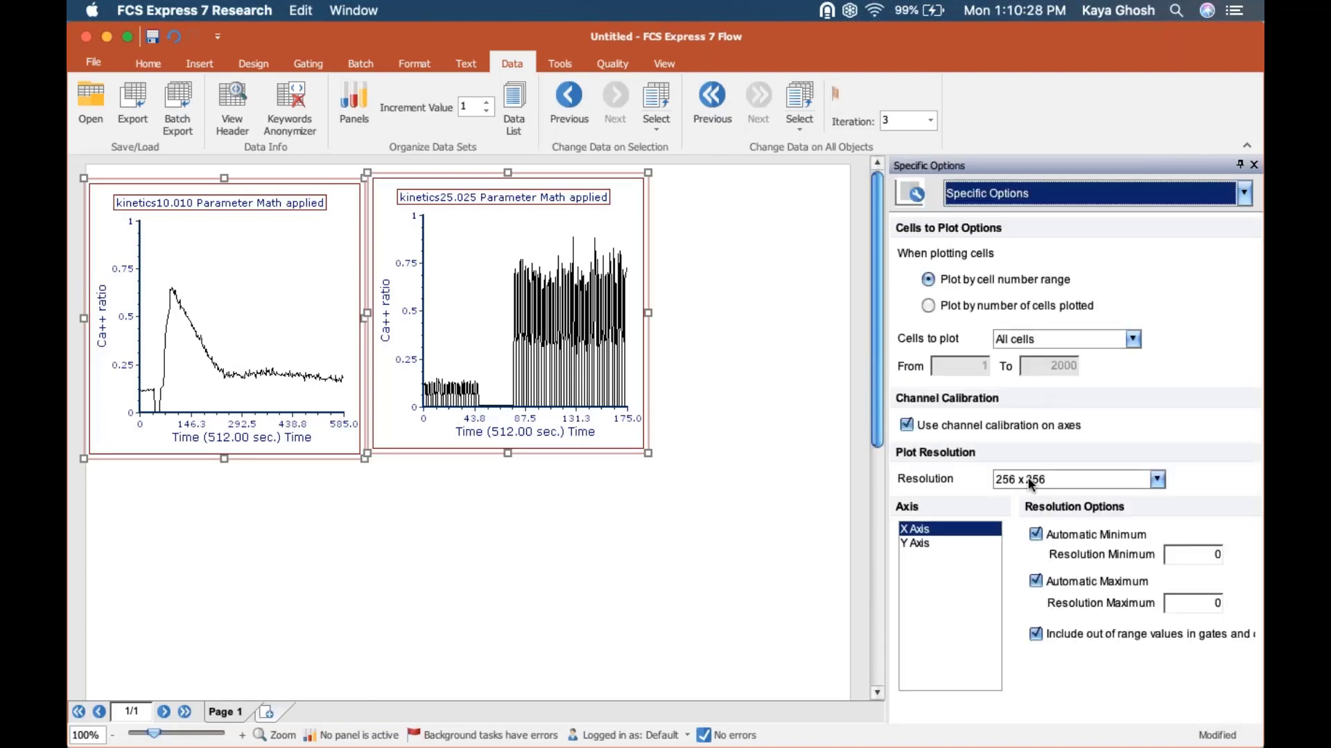
click(1028, 478)
click(1028, 511)
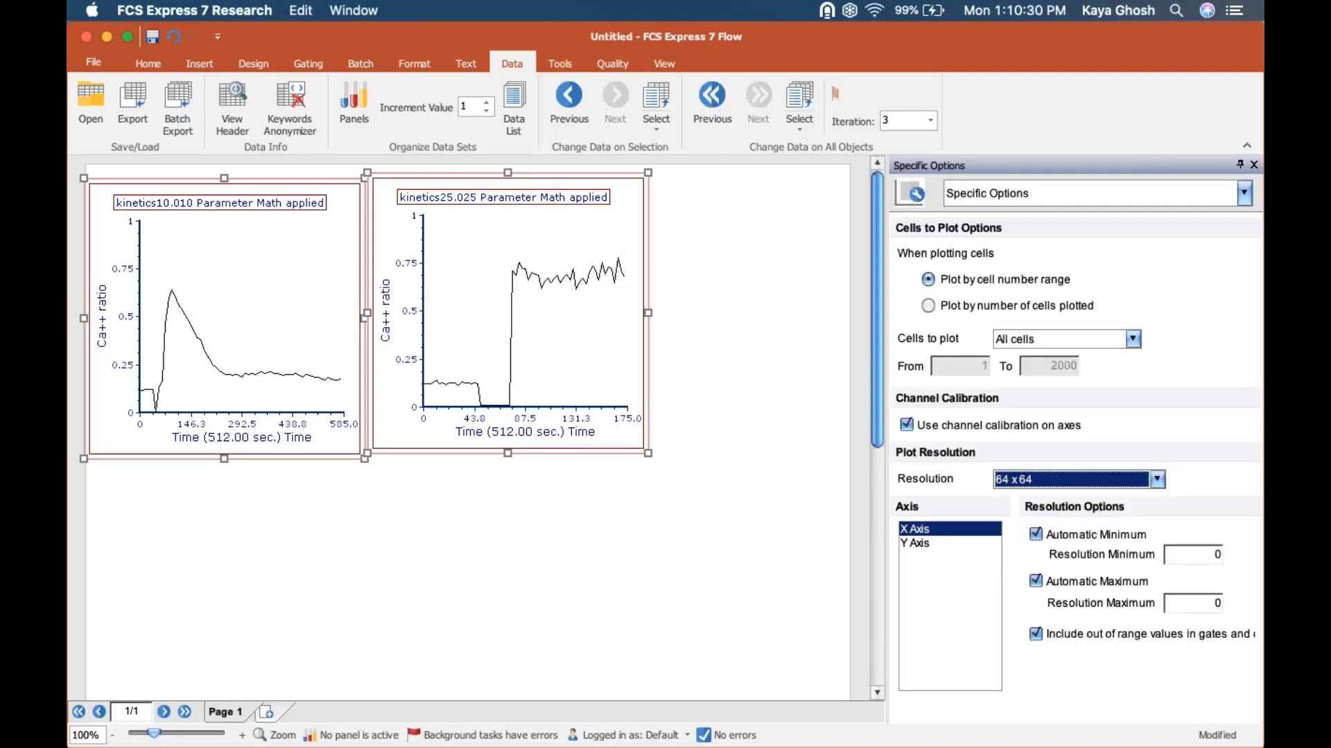
Step: Set the resolution of both selected plots to 128 x 128 and close the formatting options
click(1021, 474)
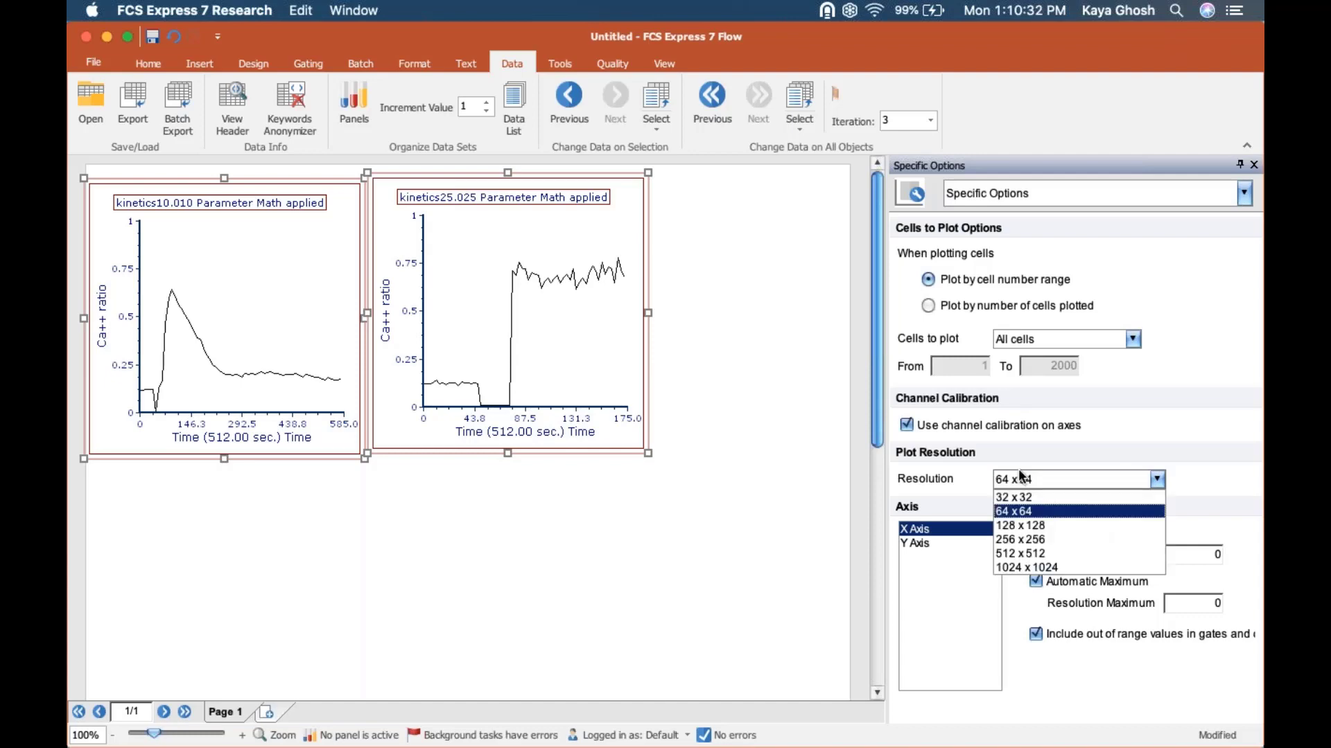
click(1017, 525)
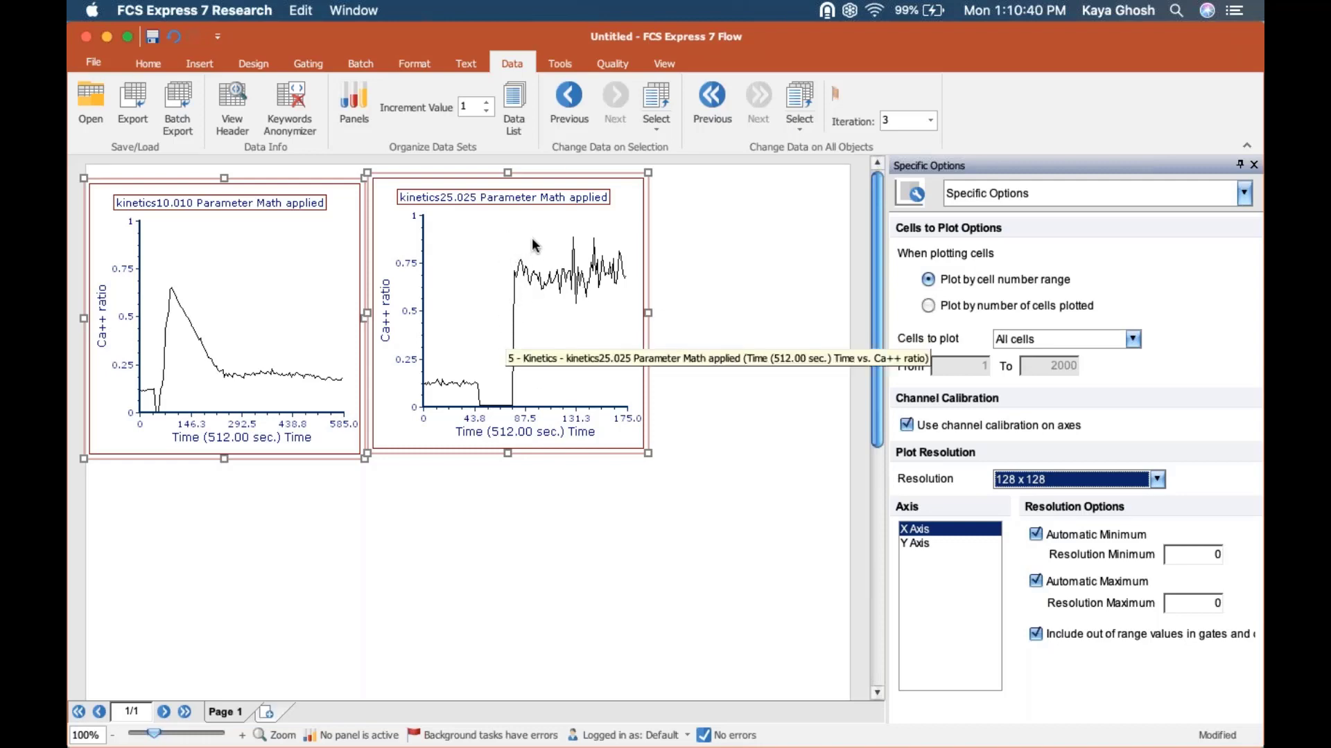
click(693, 271)
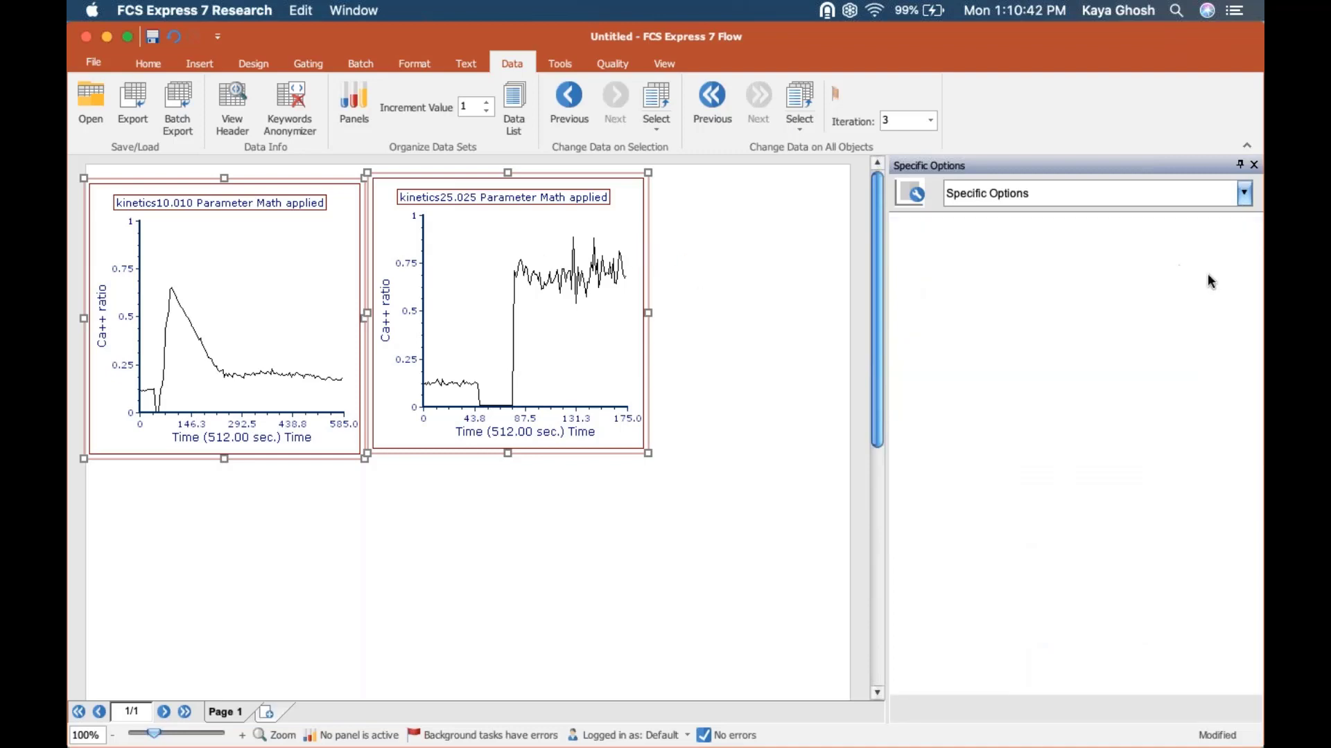
click(1255, 167)
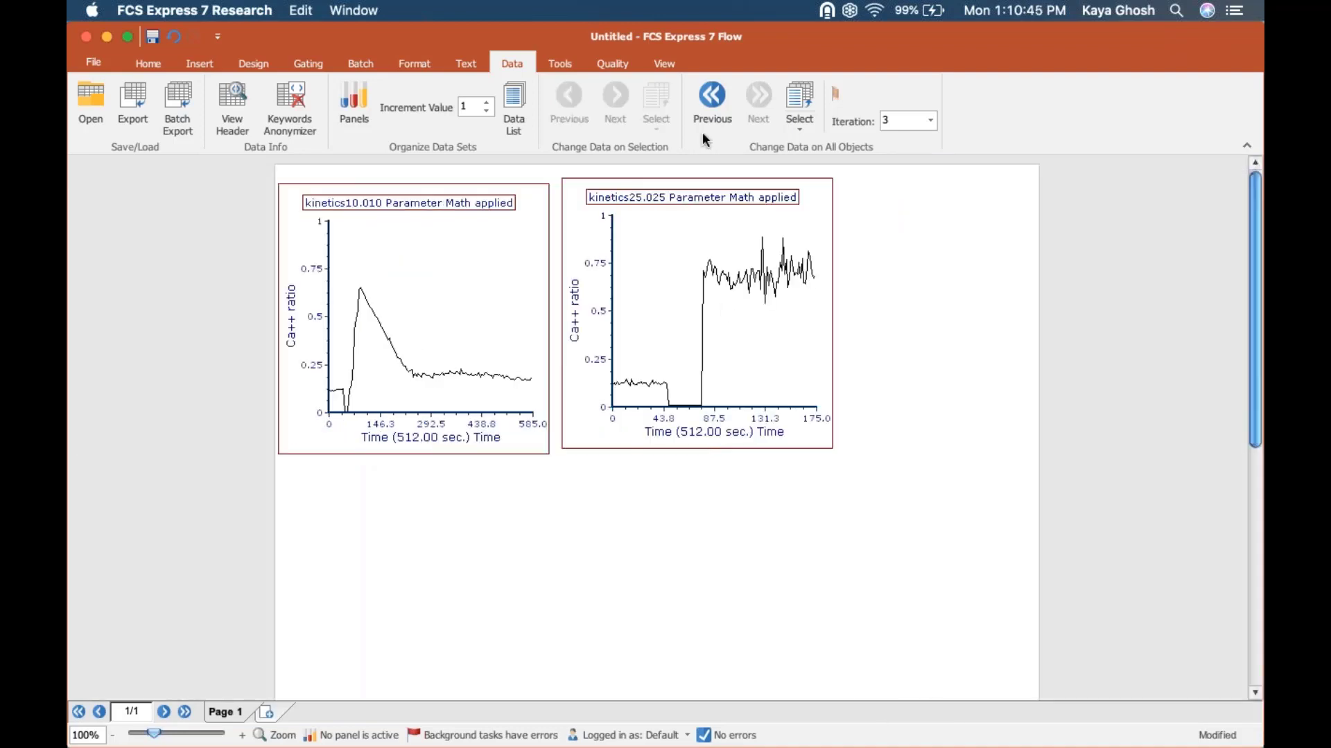
Step: Duplicate the kinetics25.025 plot beyond the page's right edge and paste the kinetics10.010 plot onto the copy as Kinetics chart Overlay(s)
click(704, 174)
drag(705, 174, 1161, 168)
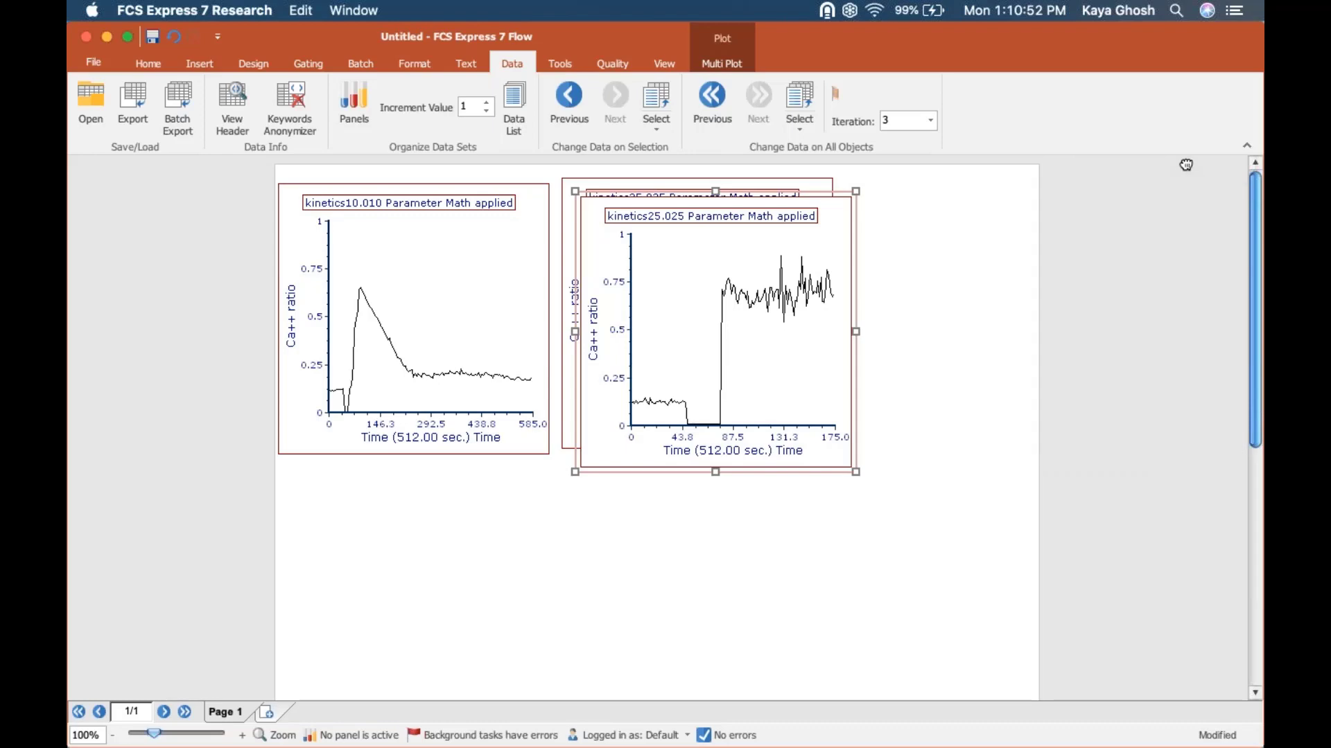
click(402, 251)
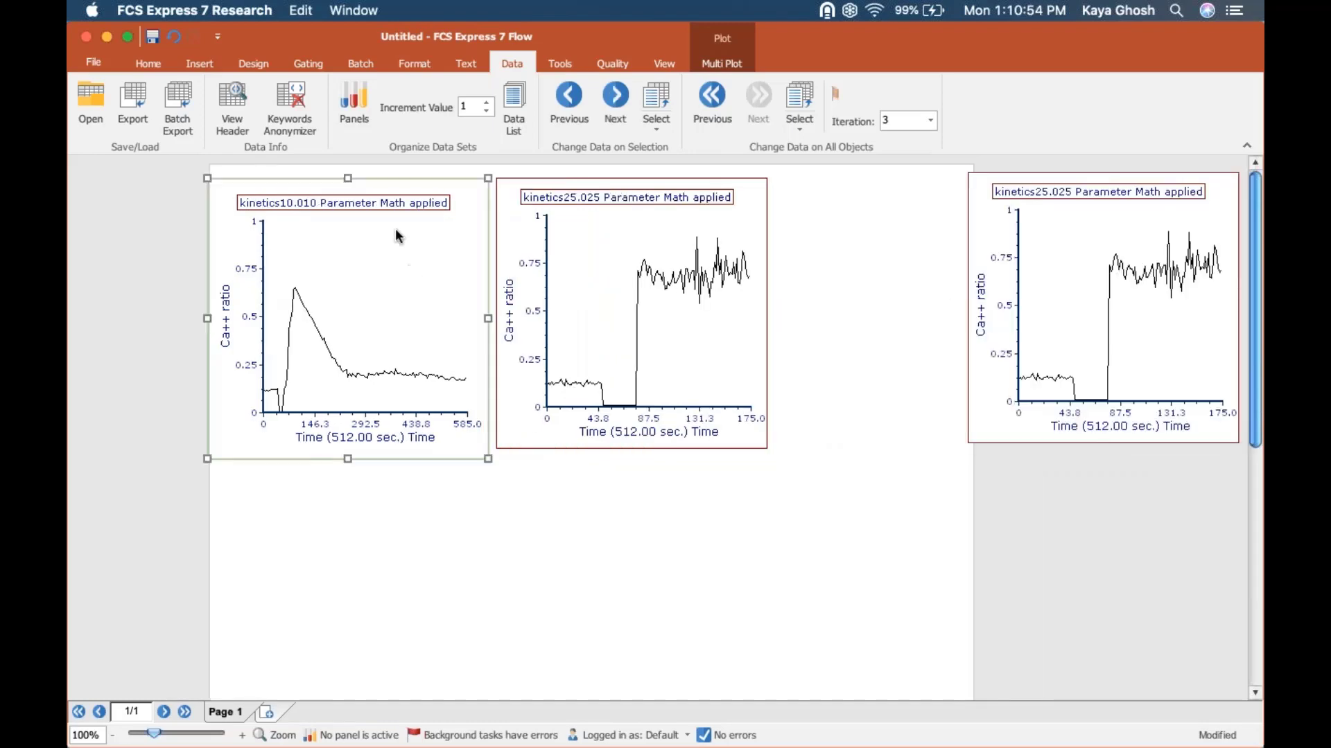
drag(296, 178, 1103, 218)
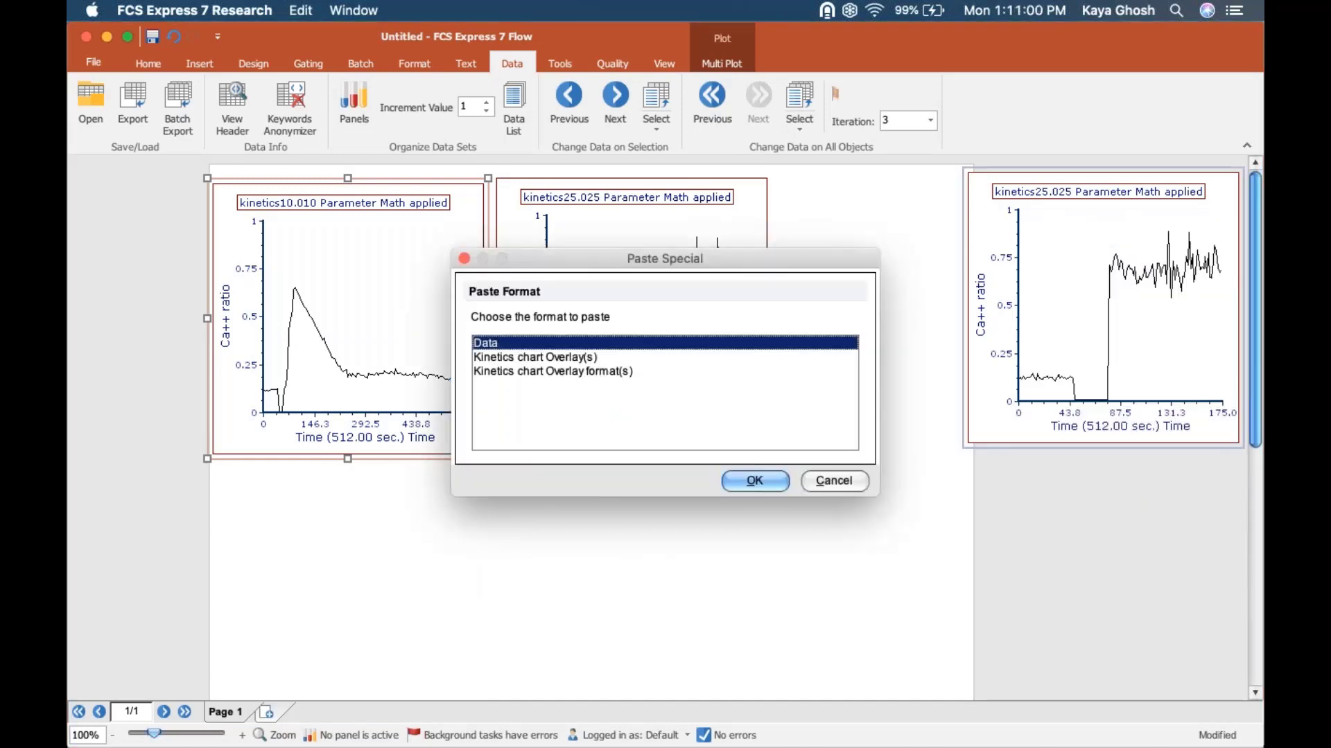
click(539, 357)
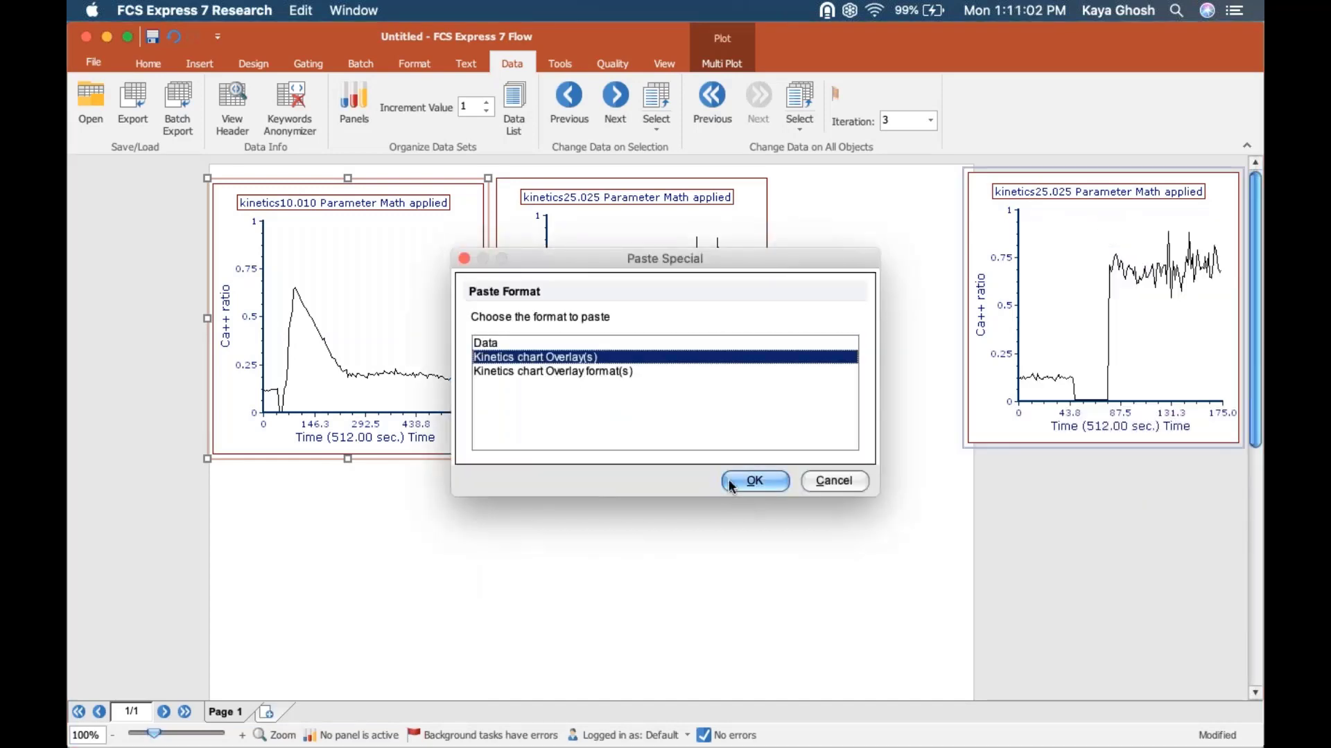
click(753, 482)
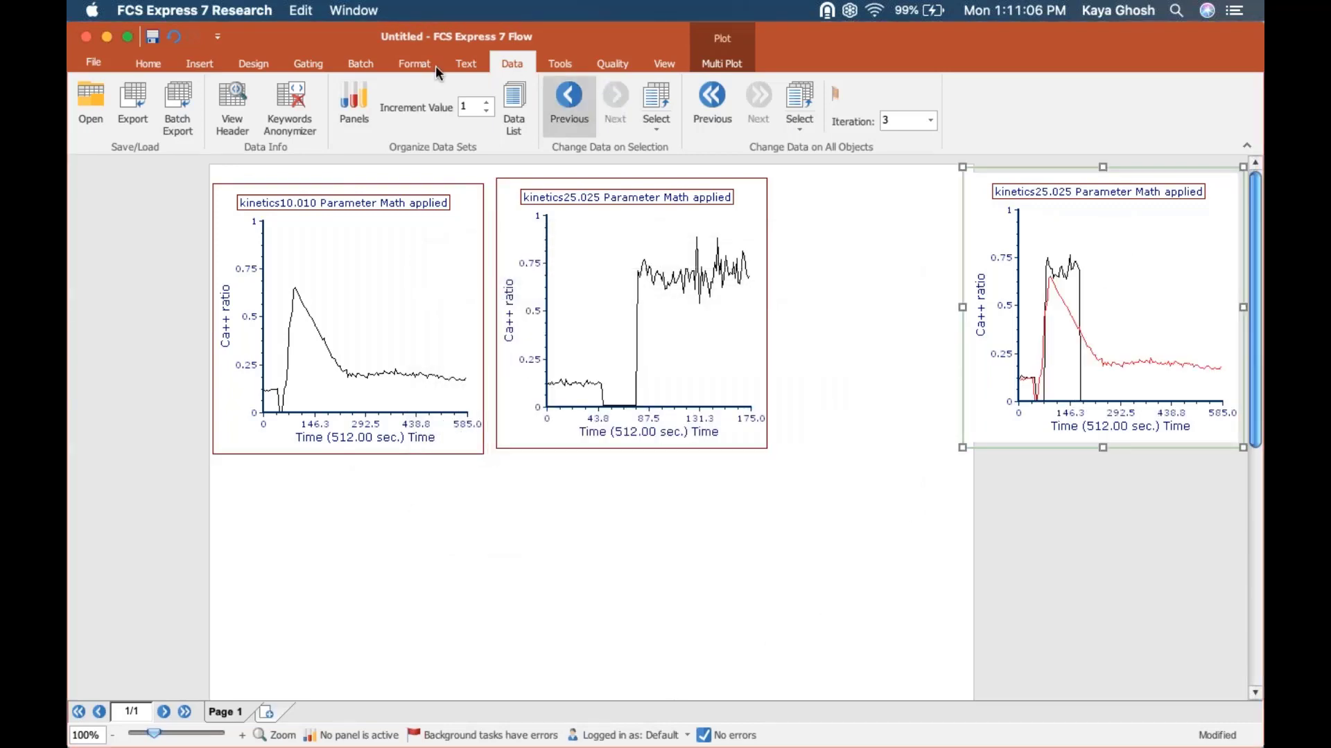
Step: Set the line color of the kinetics25.025 overlay on the combined plot to blue
click(401, 64)
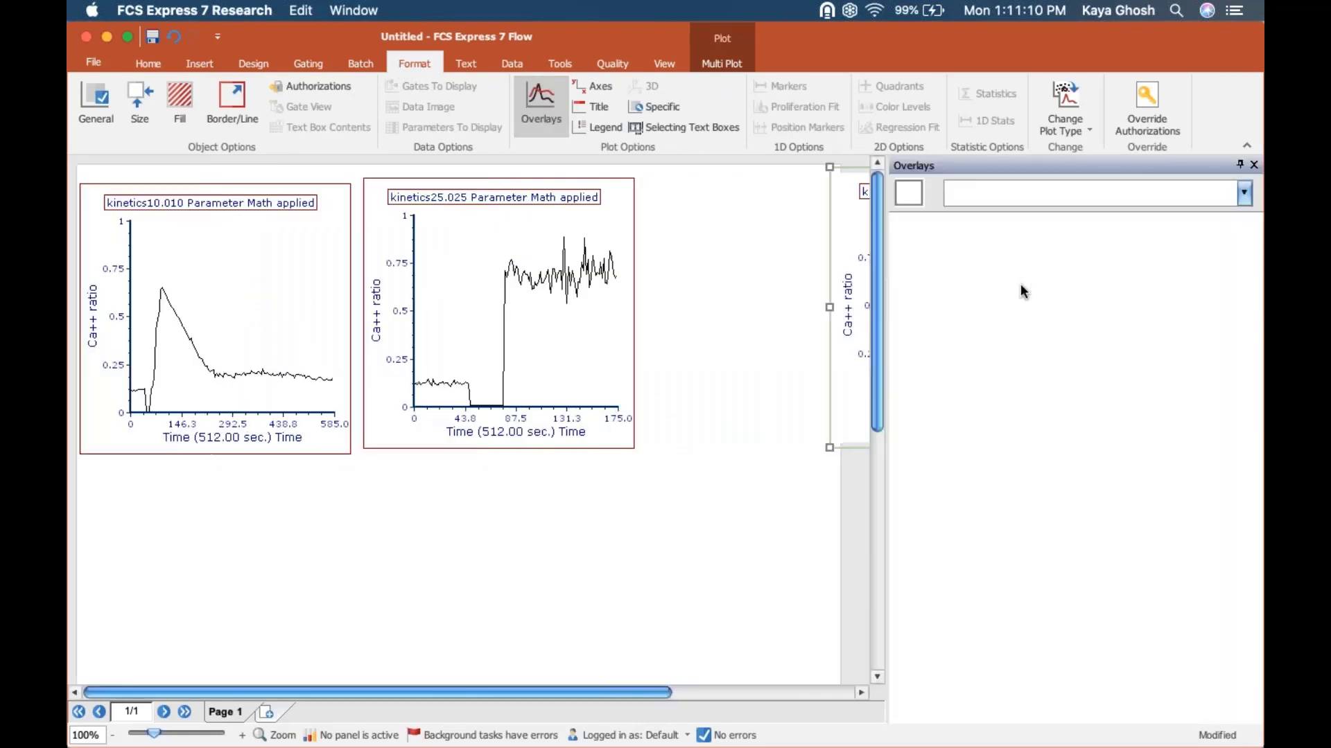
click(840, 693)
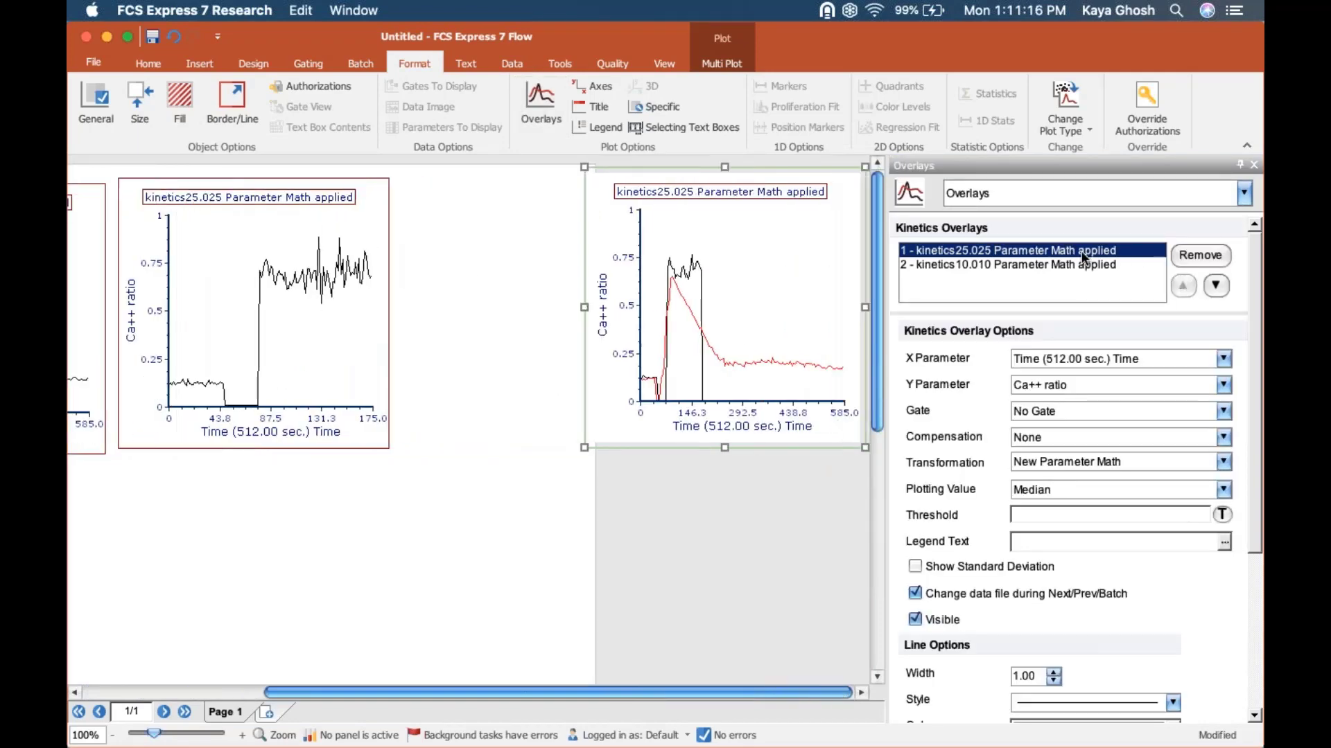
click(1258, 586)
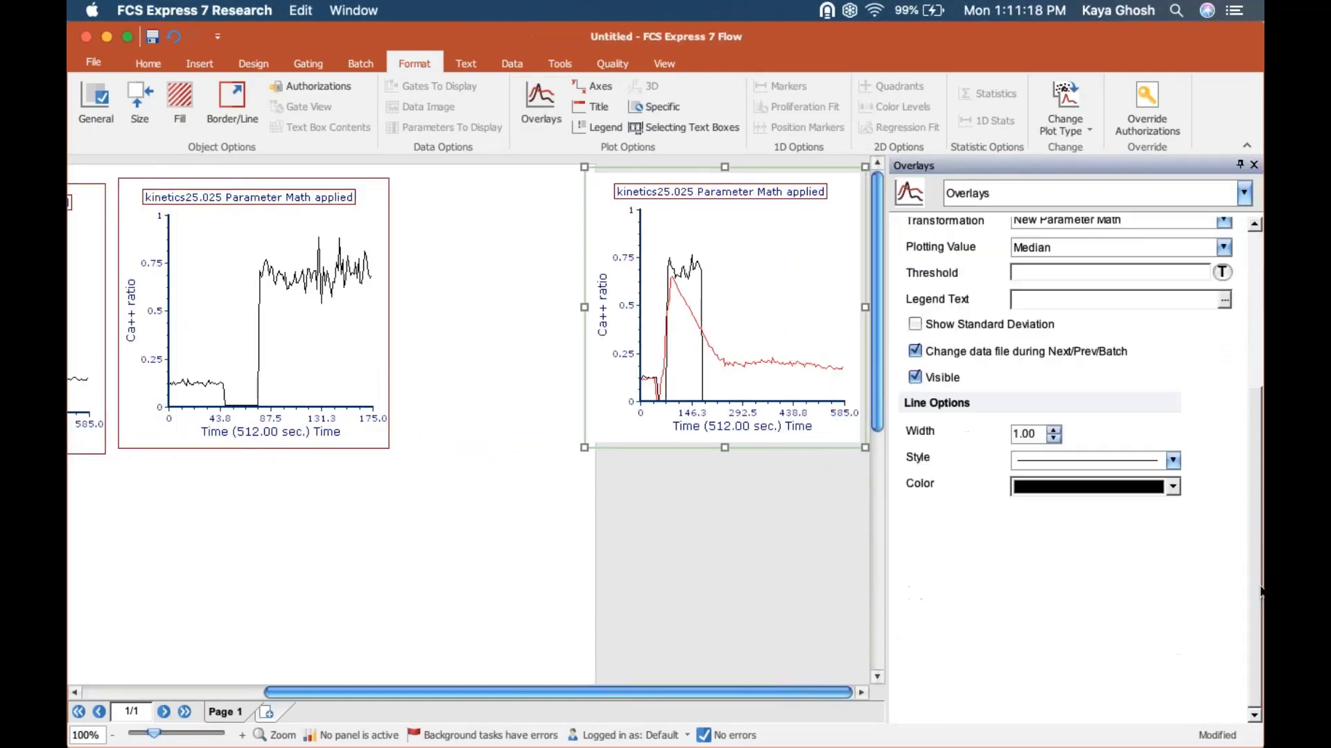
click(1087, 489)
click(1137, 525)
Step: Select both kinetics overlays of the combined plot and set their line width to 1.50
click(1253, 240)
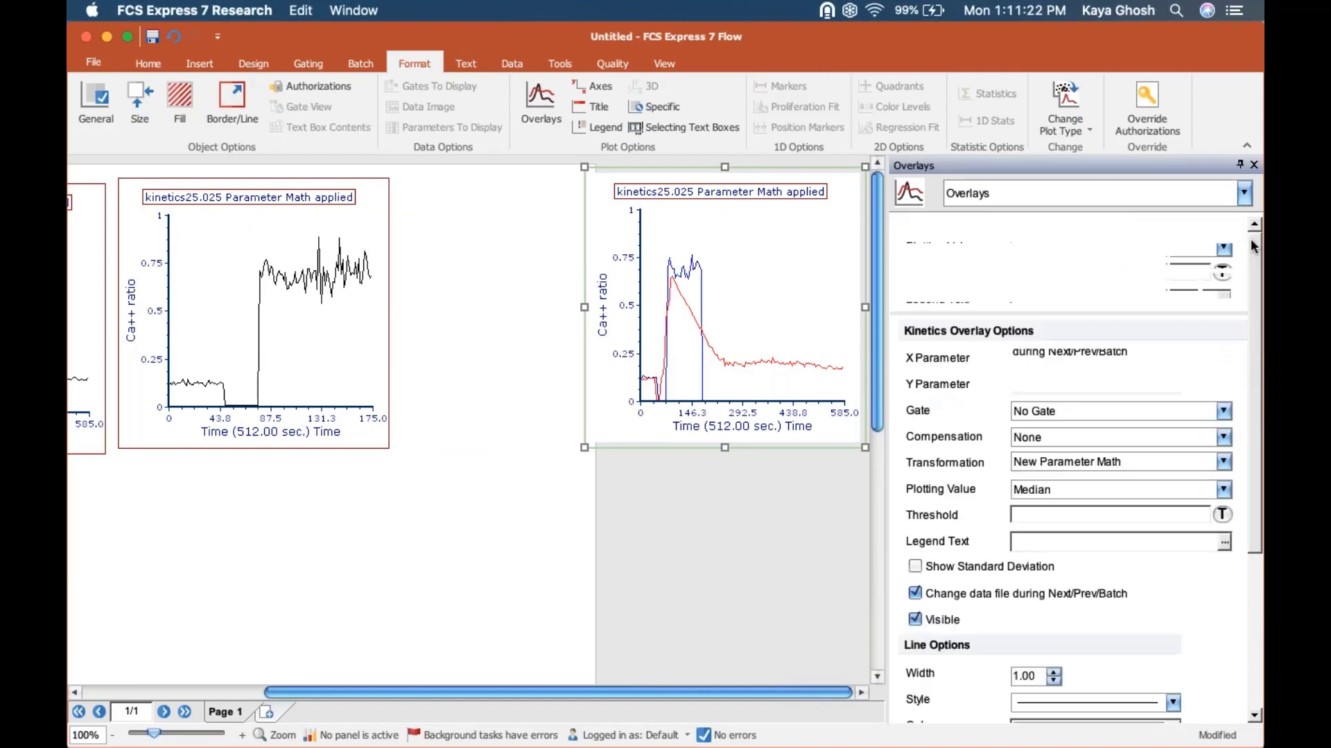
shift+click(1070, 264)
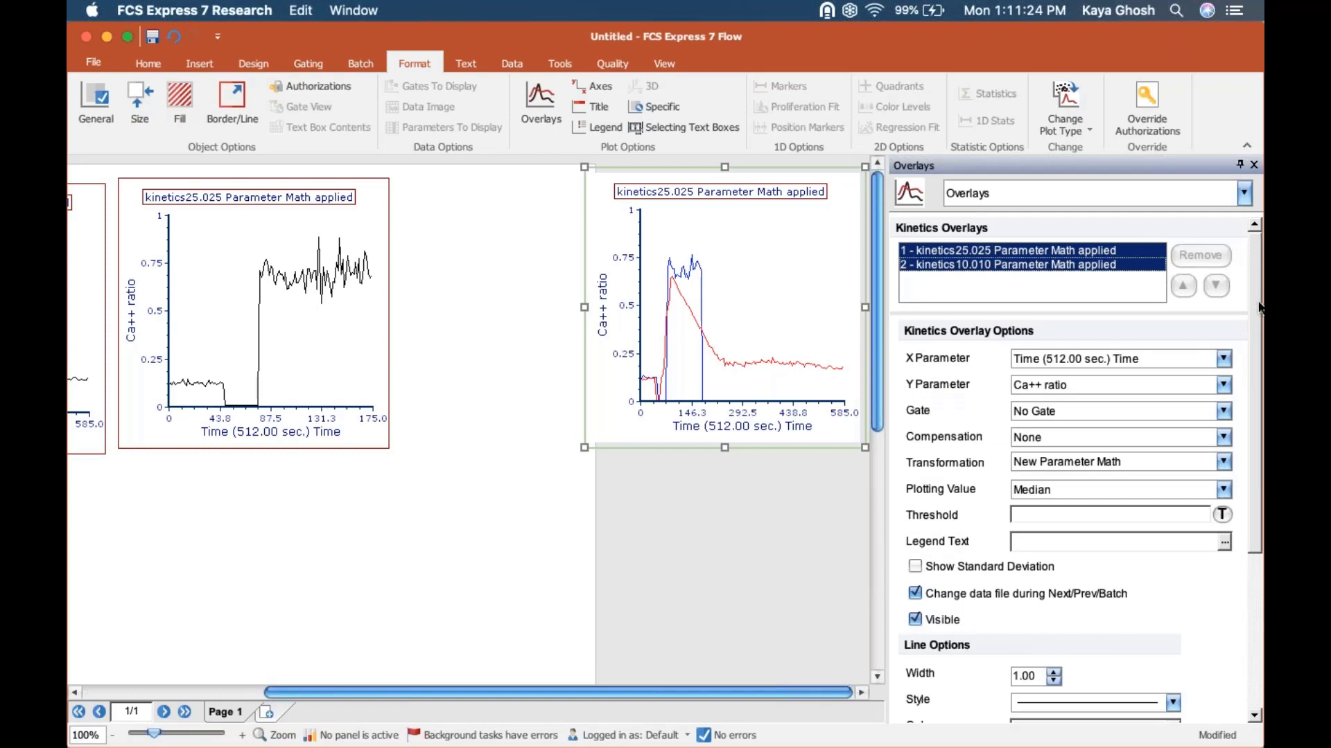
drag(1259, 344, 1259, 503)
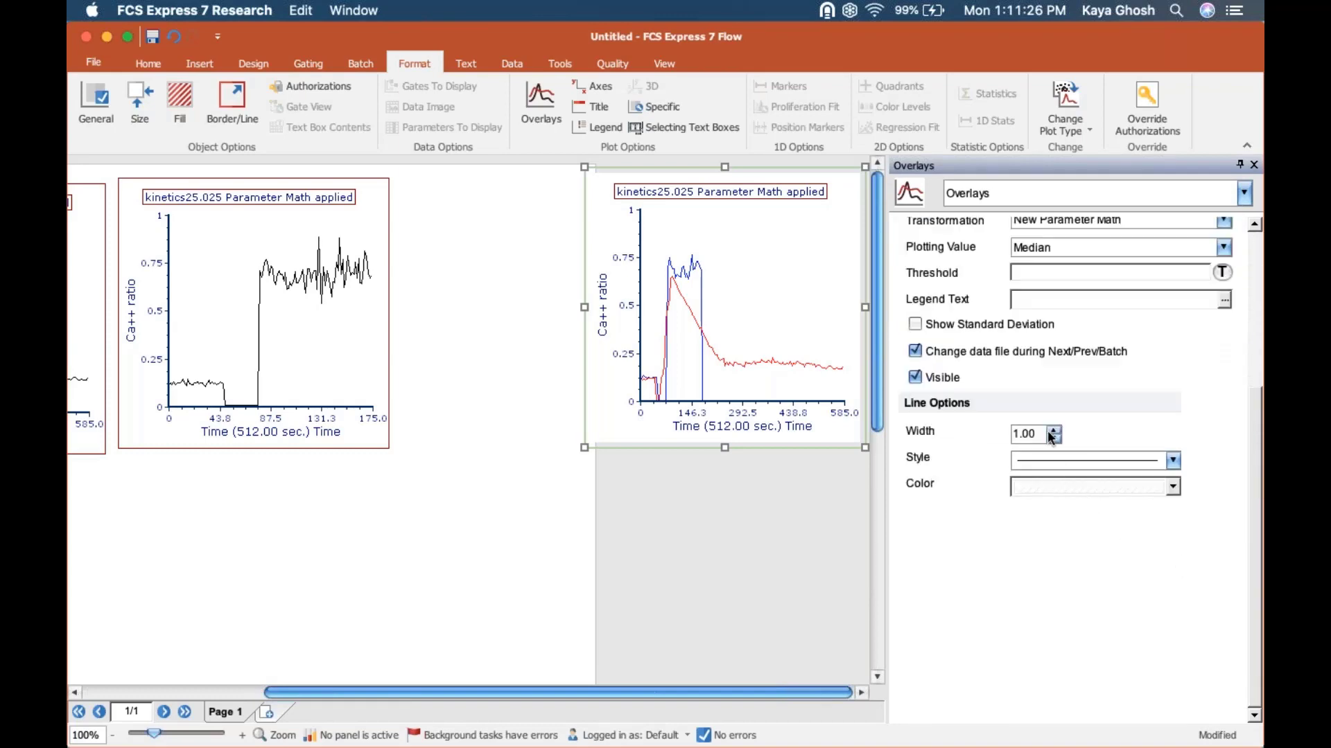
click(1033, 434)
text(1.50)
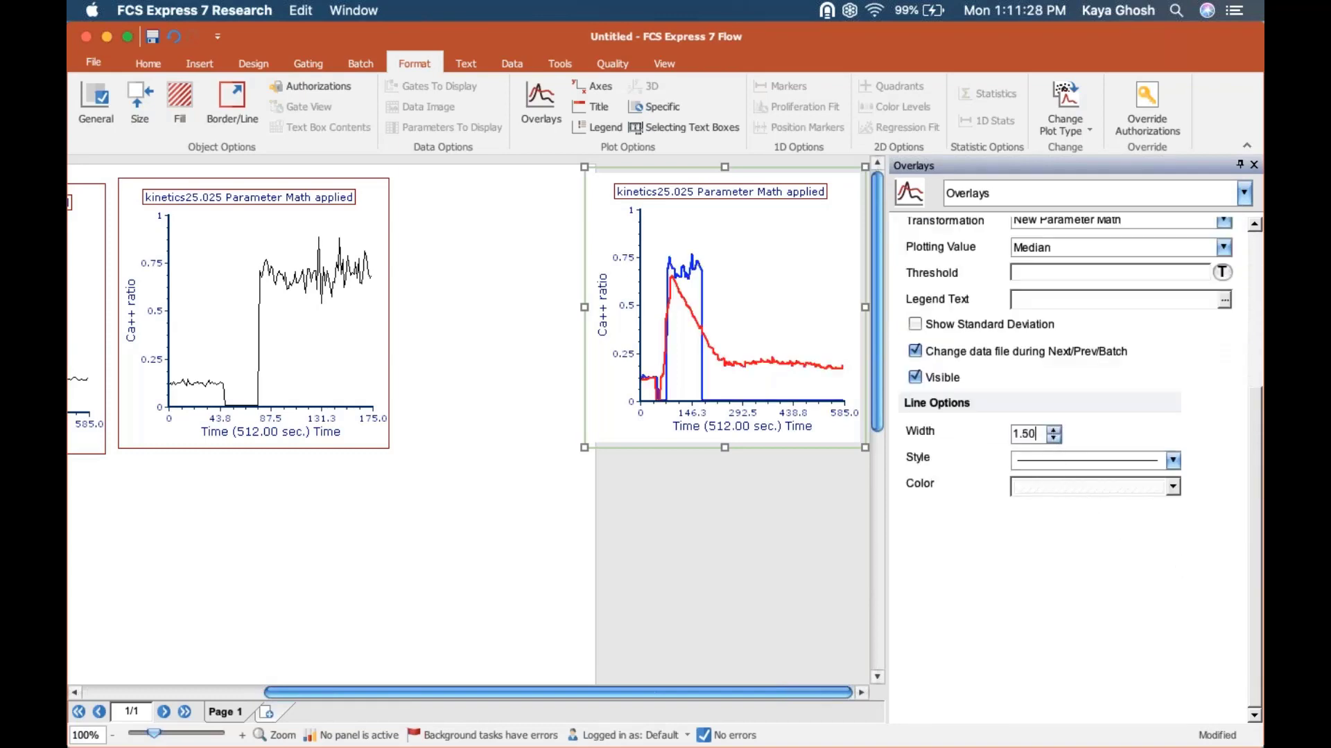
Step: Make the combined plot's legend visible with its position set to Bottom, and close the formatting options
click(967, 181)
click(979, 272)
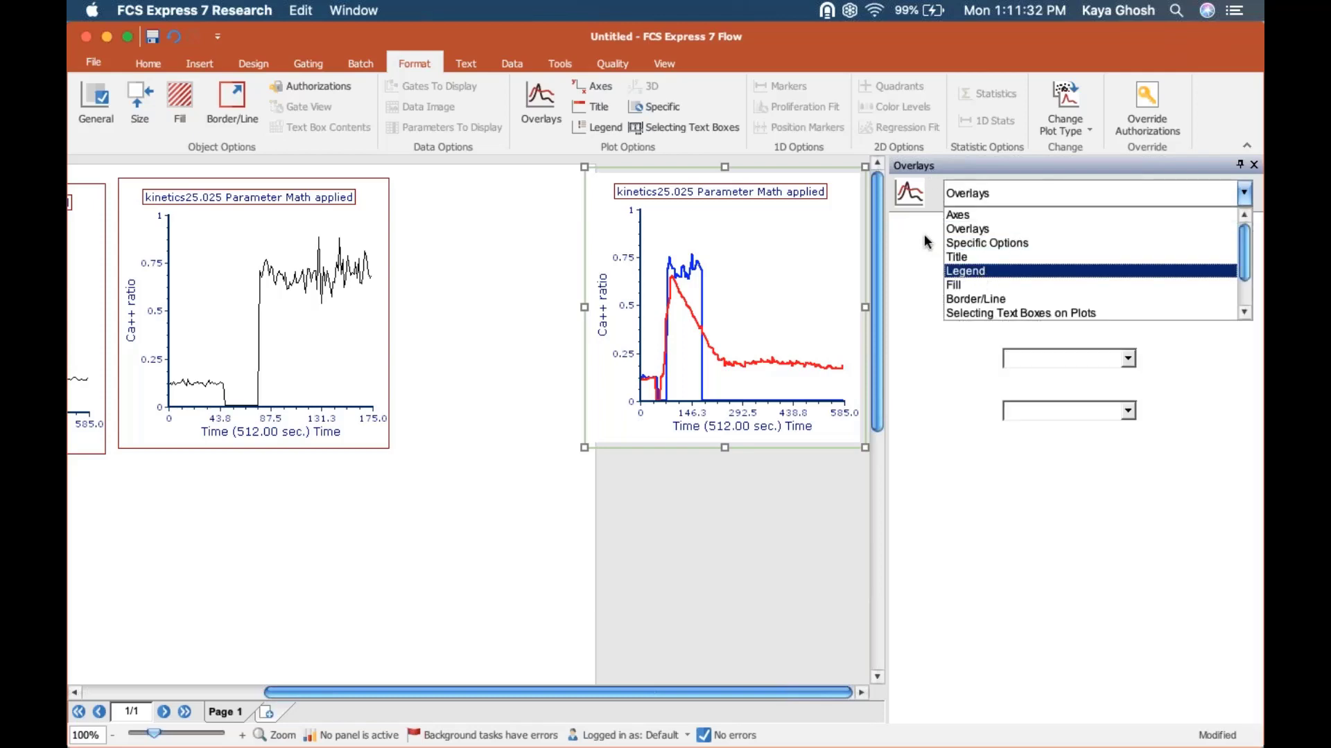
click(907, 257)
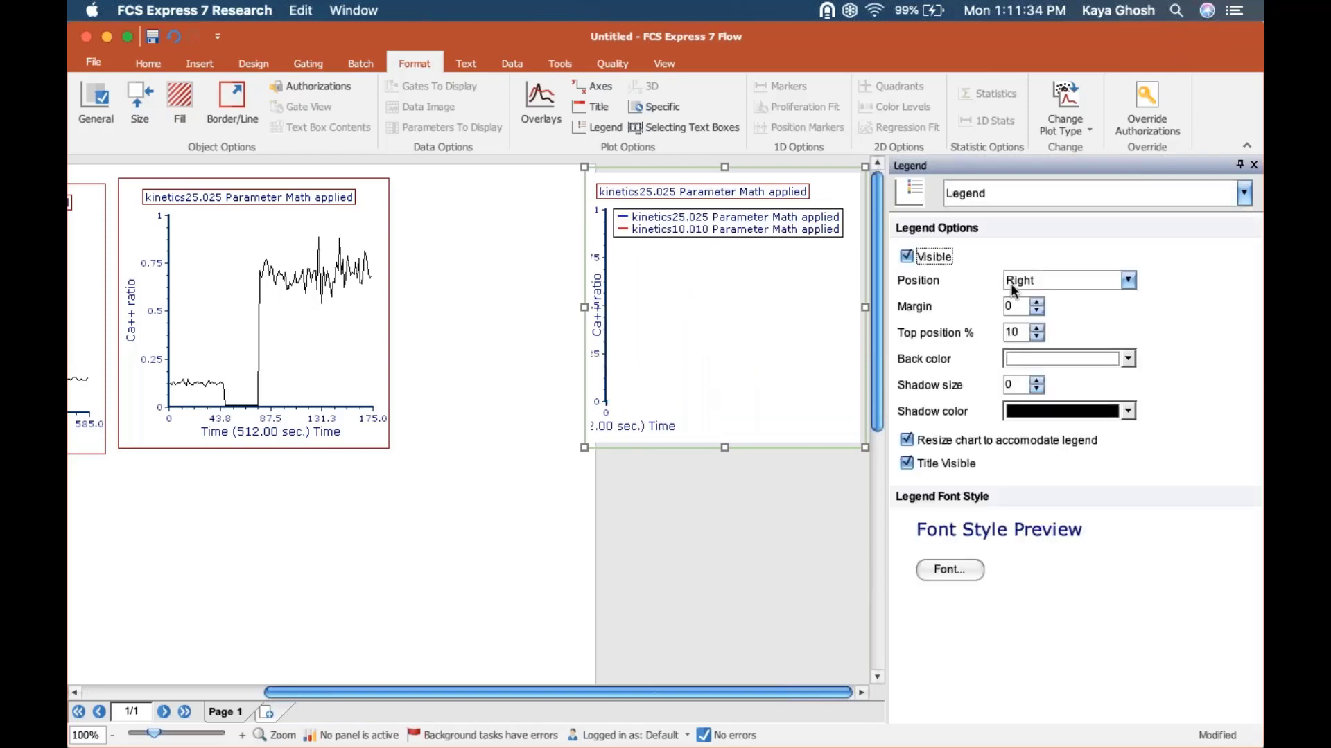
click(1011, 281)
click(1026, 341)
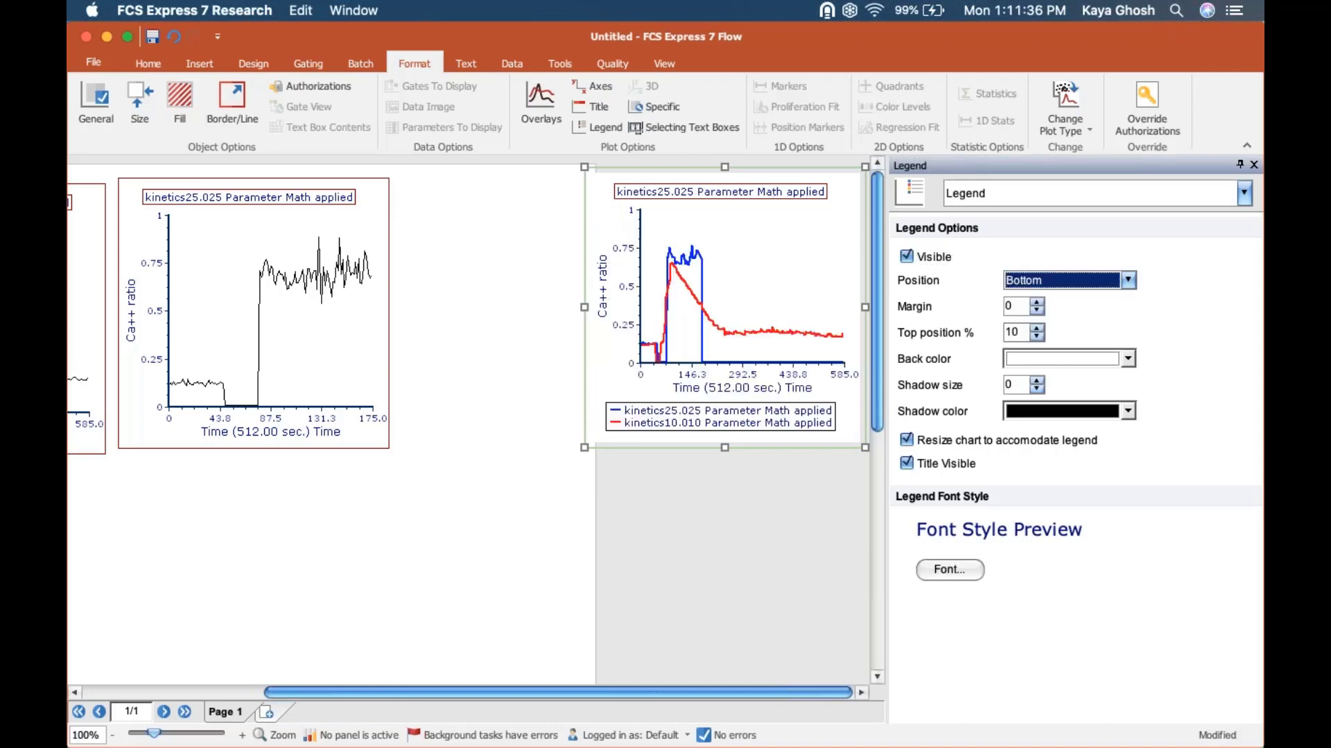
click(1255, 166)
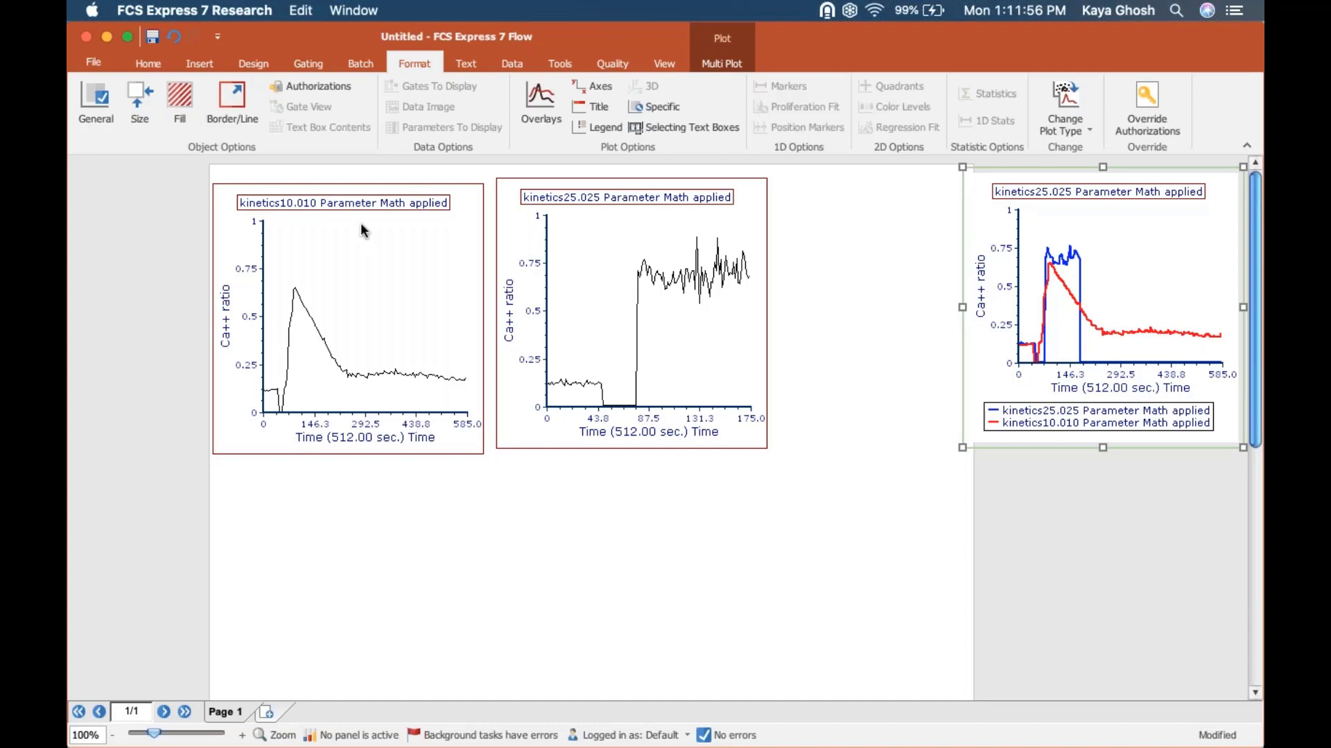
Step: Create a marker gate named ROI on the kinetics10.010 plot, spanning from near the time origin to about three quarters of the time axis
click(305, 61)
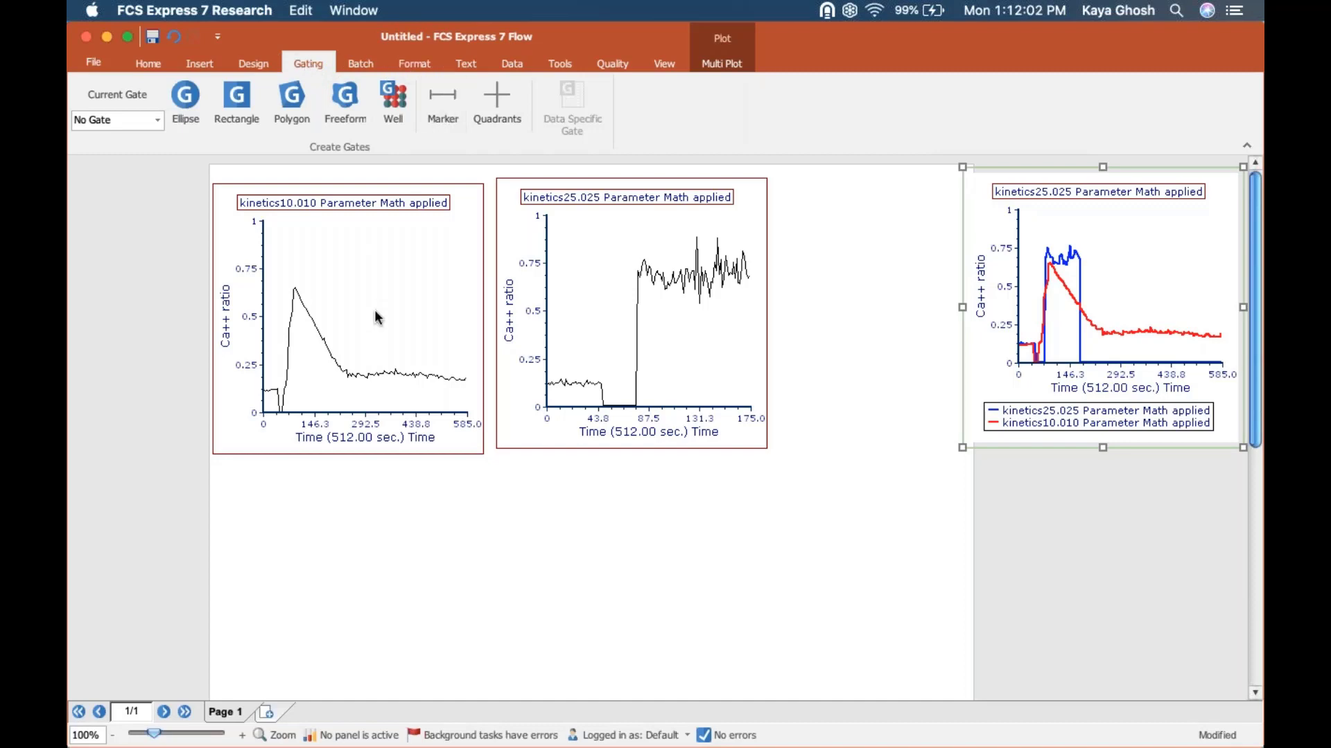
click(443, 108)
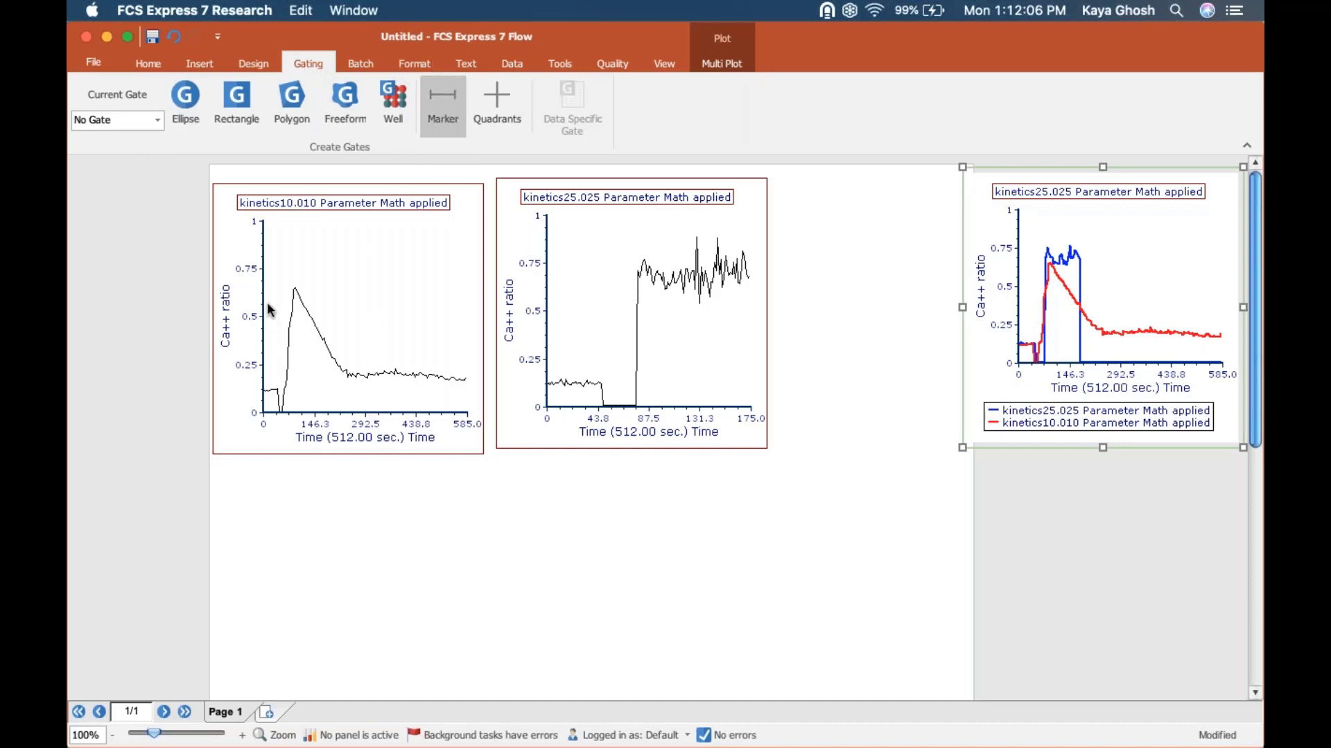
drag(269, 305, 426, 326)
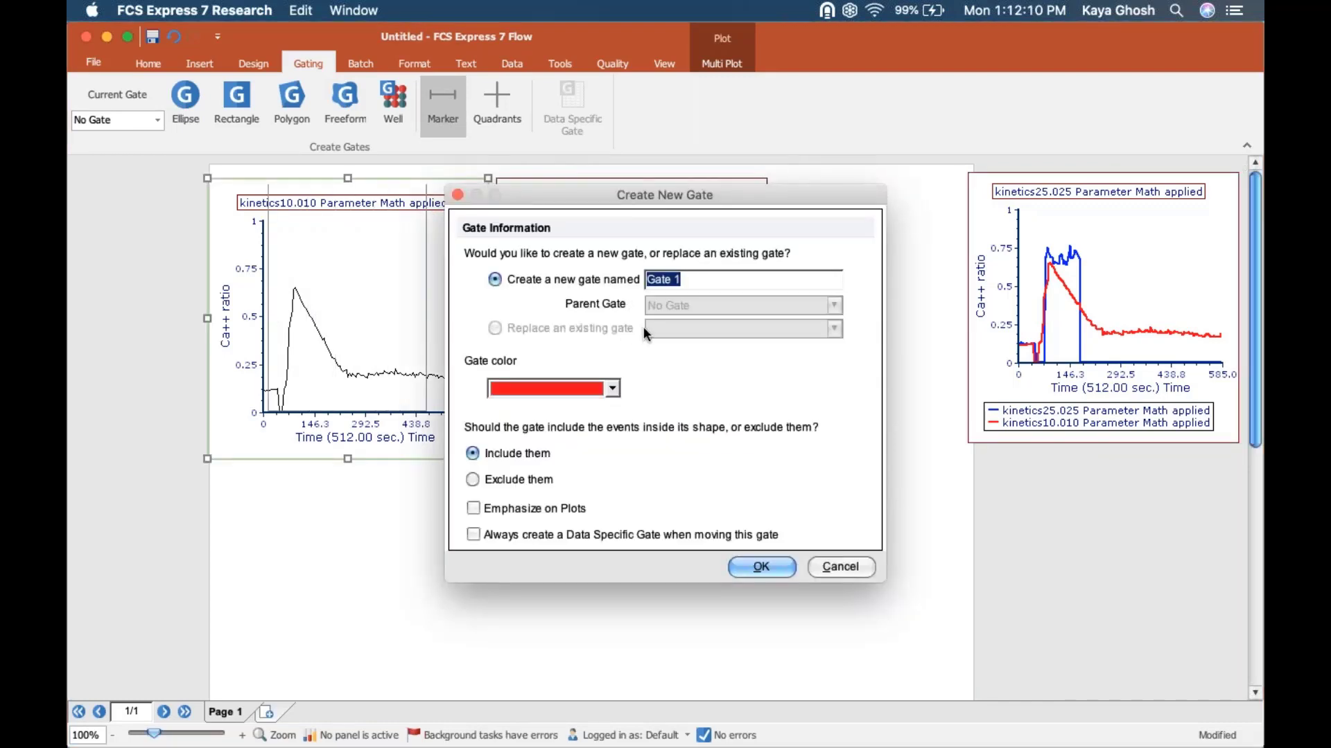
text(ROI)
key(Return)
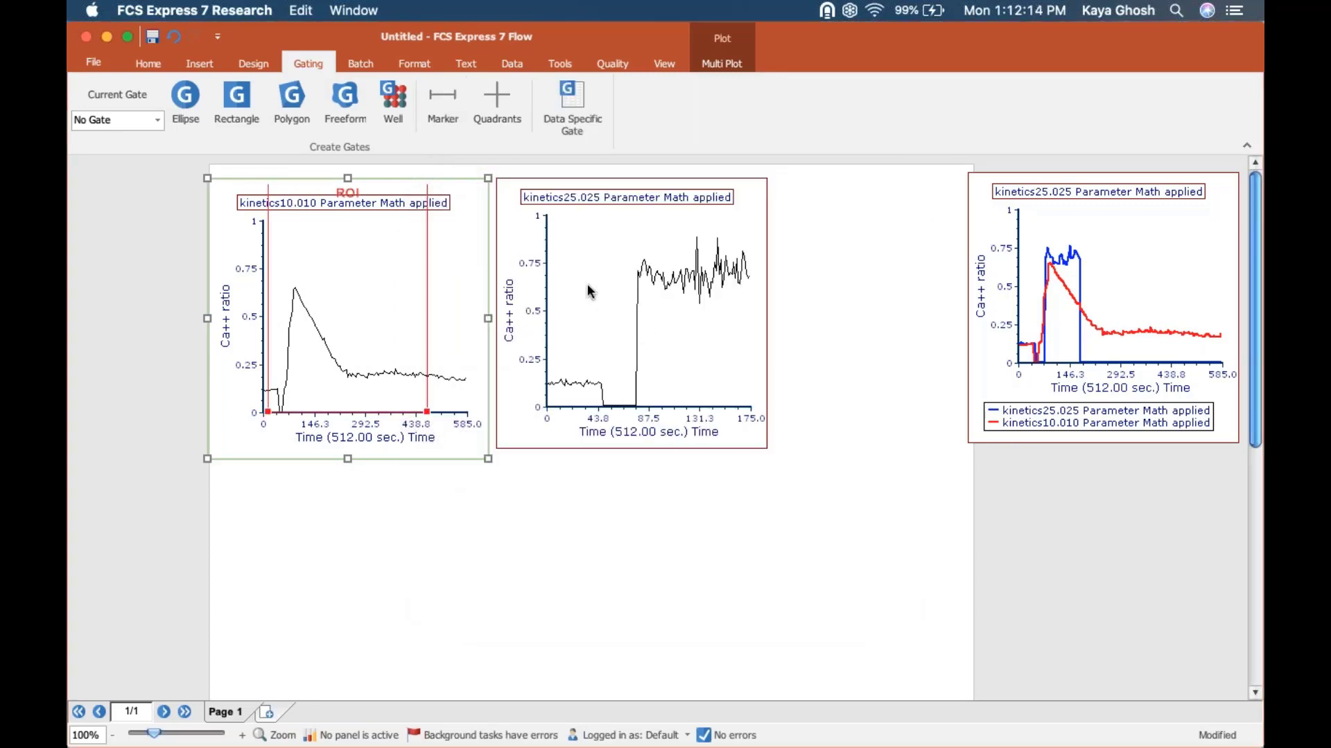
Step: Show the ROI gate on the kinetics25.025 plot, and undo it
right_click(588, 284)
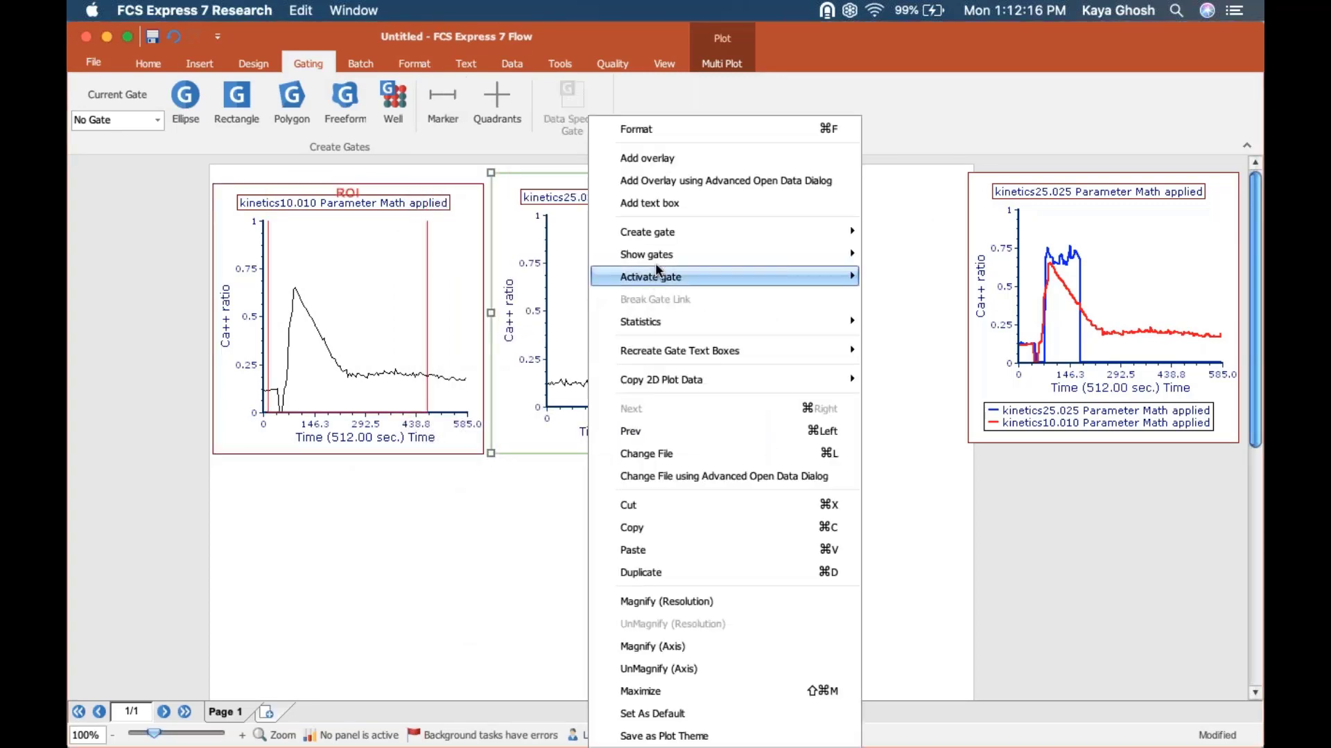
mouse_move(652, 263)
click(917, 299)
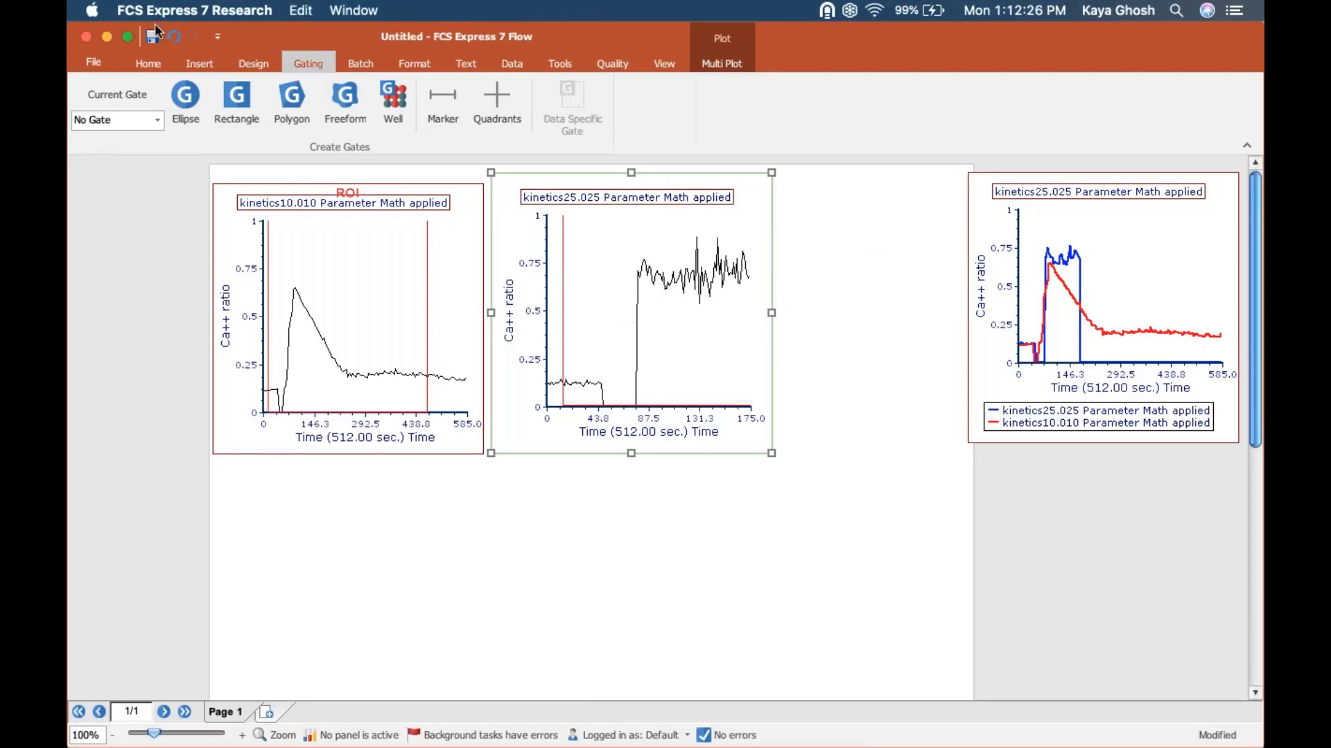
click(174, 36)
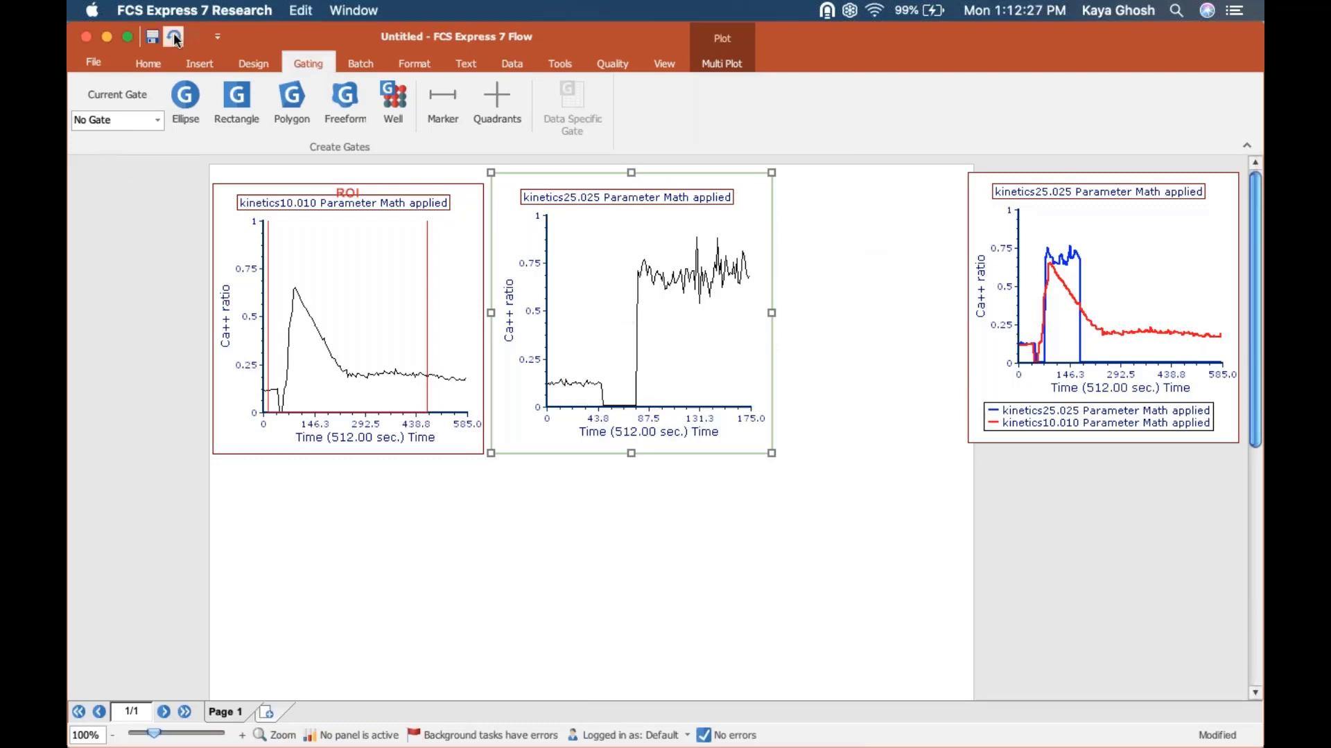
Step: Create a marker gate named ROI 2 on the kinetics25.025 plot, spanning from near the time origin to about four fifths of the time axis
right_click(600, 287)
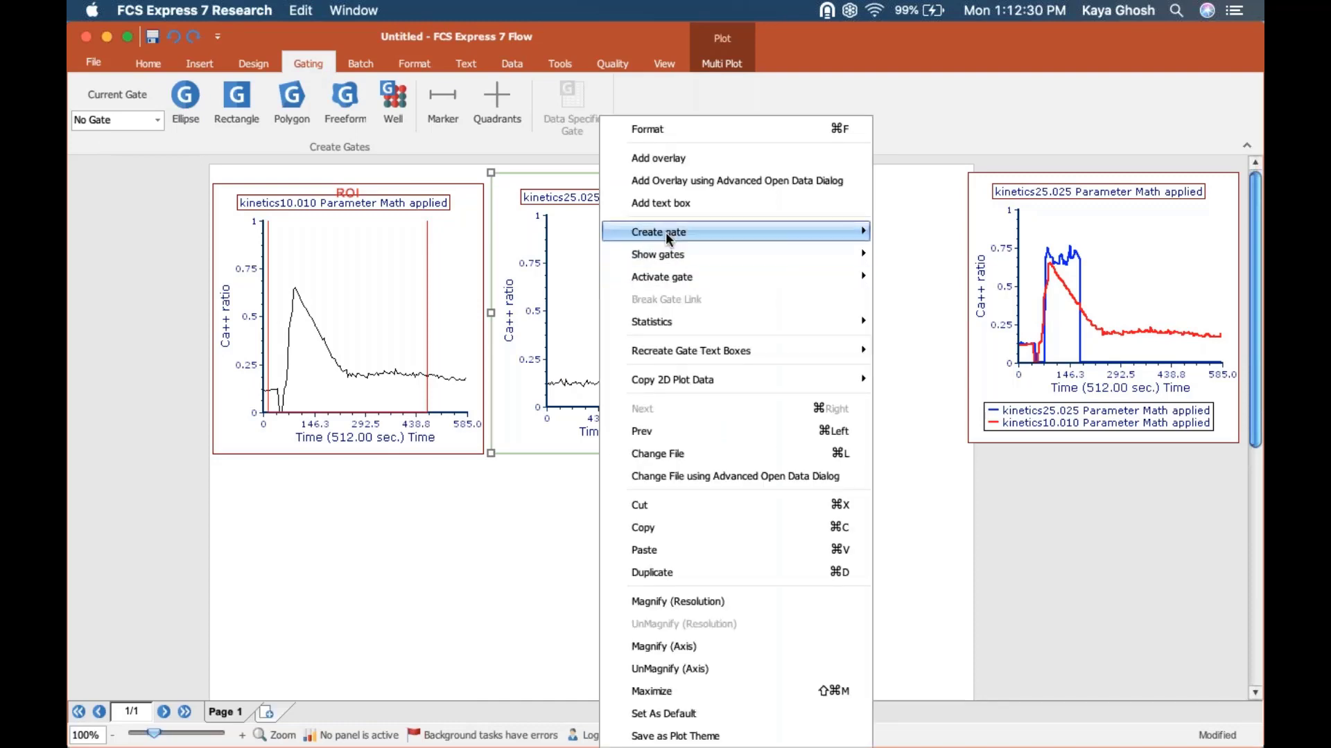
mouse_move(665, 233)
click(912, 234)
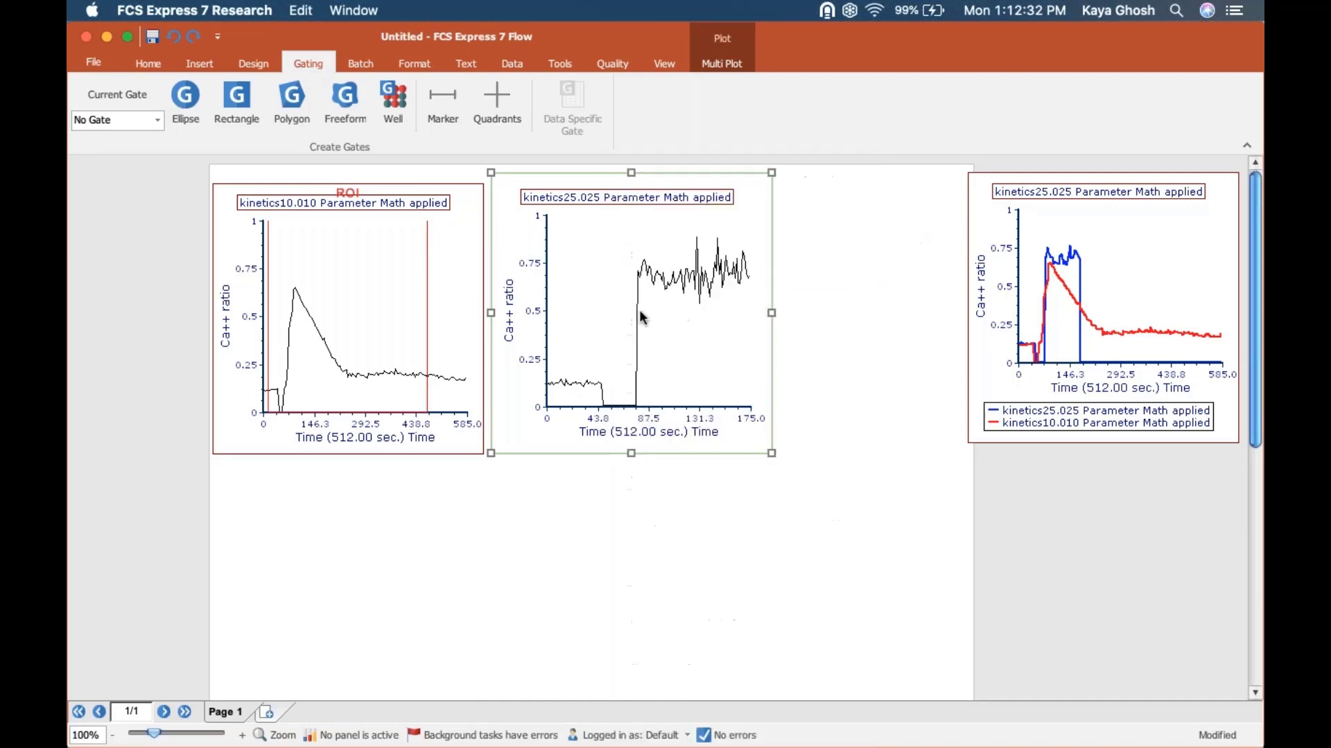
drag(560, 289, 716, 332)
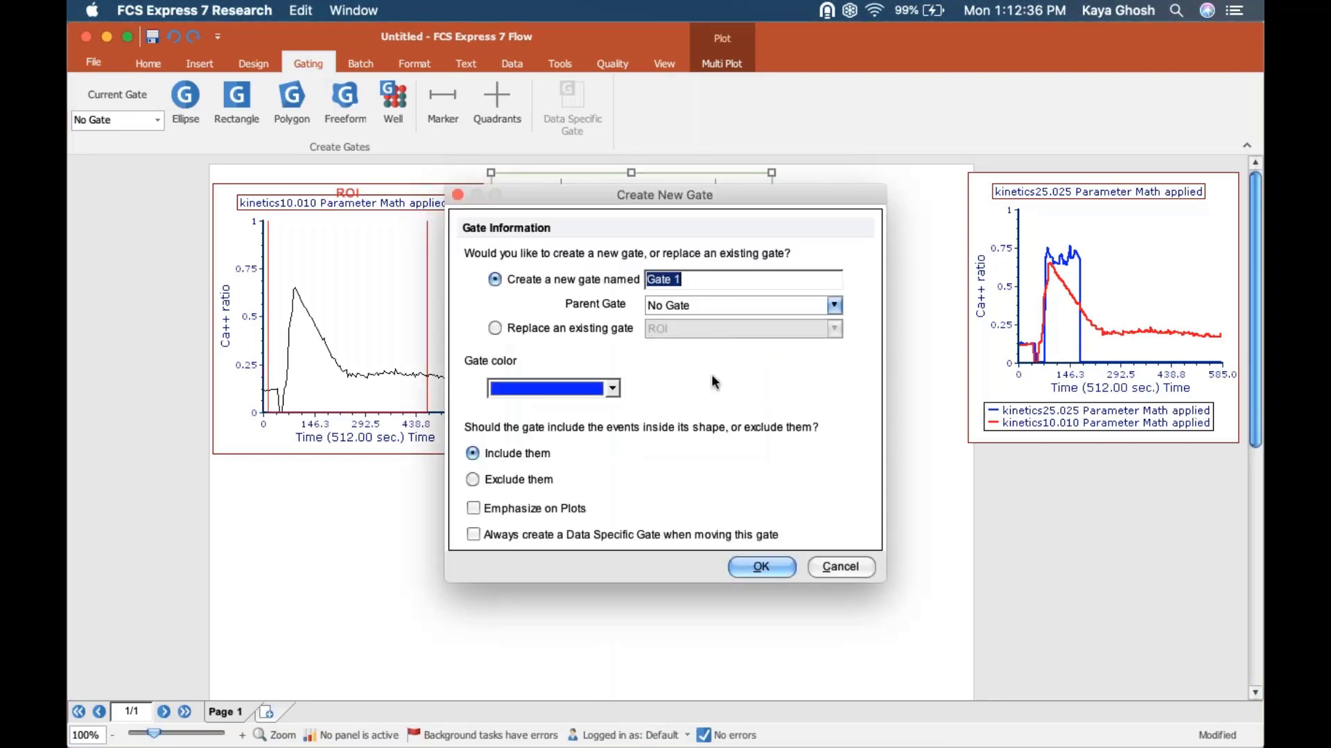
text(ROI 2)
key(Return)
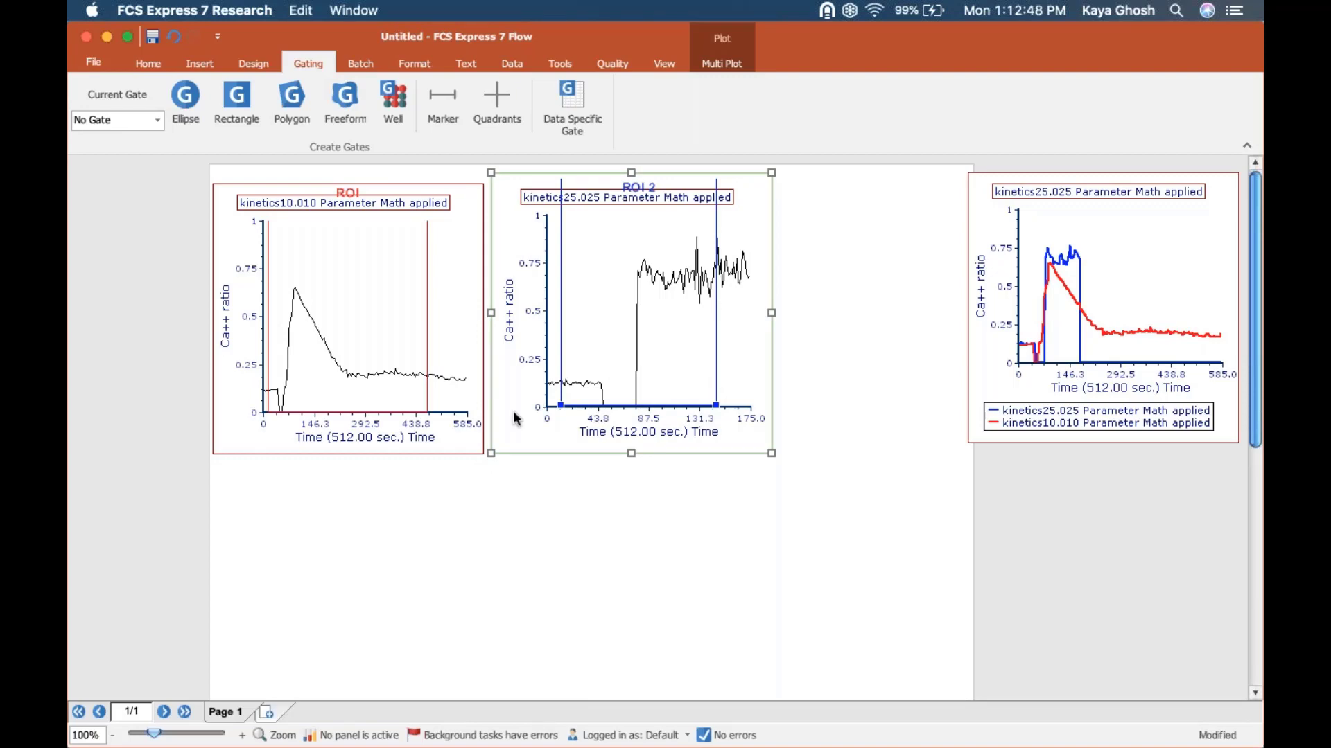
click(451, 611)
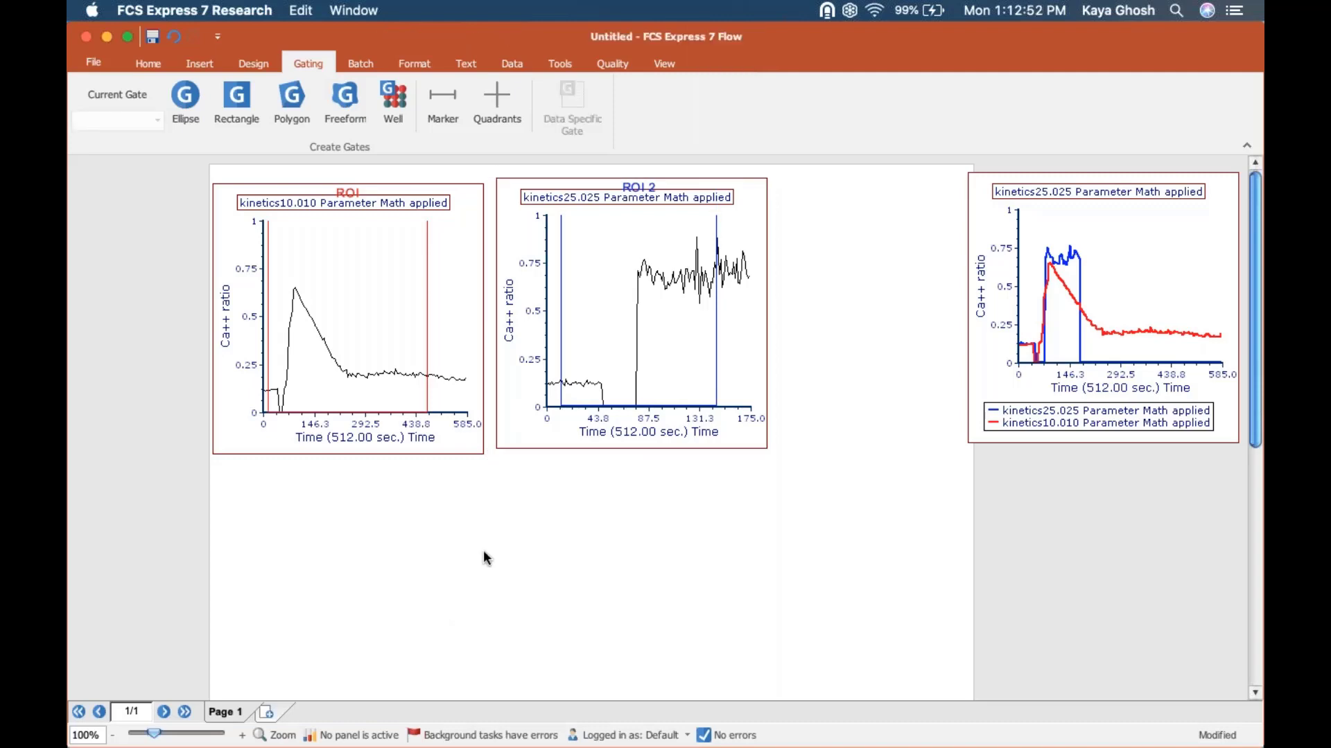
Step: Insert a Kinetics Statistics table for the kinetics10.010 plot and place it directly below that plot
right_click(397, 321)
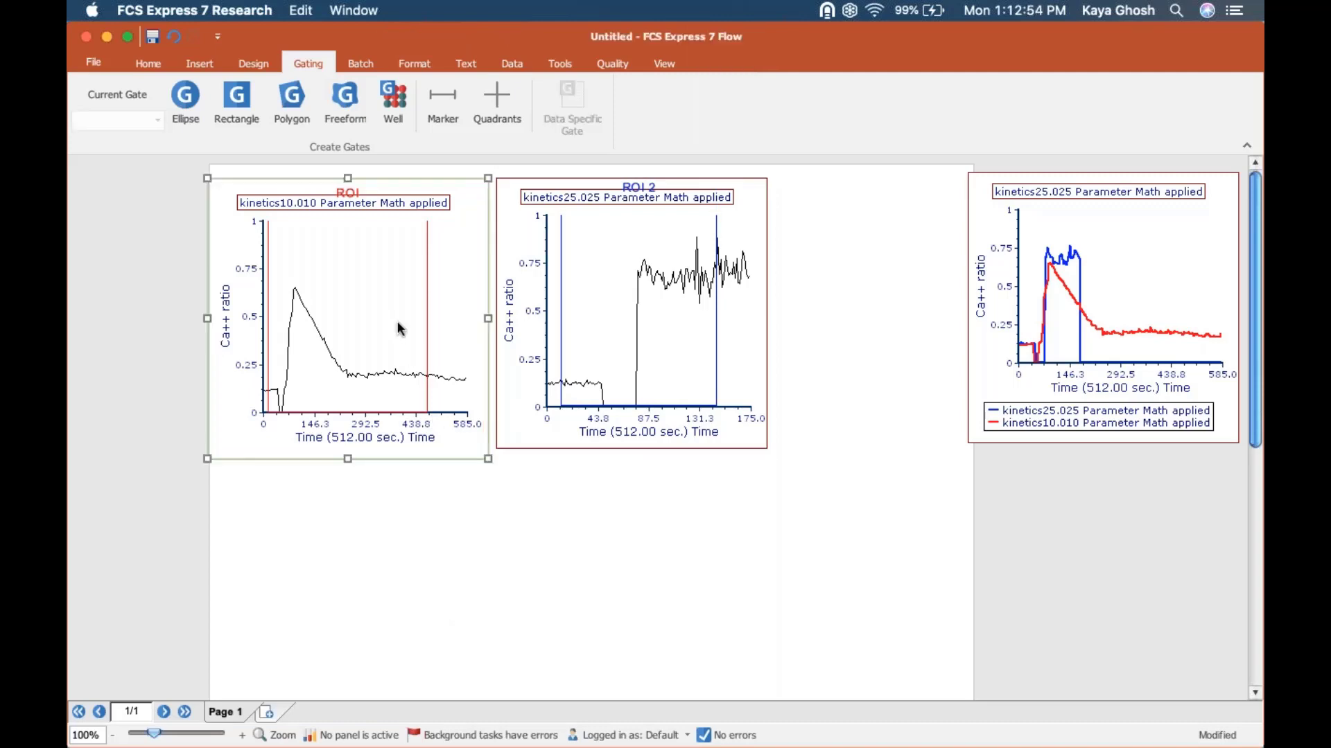
mouse_move(454, 325)
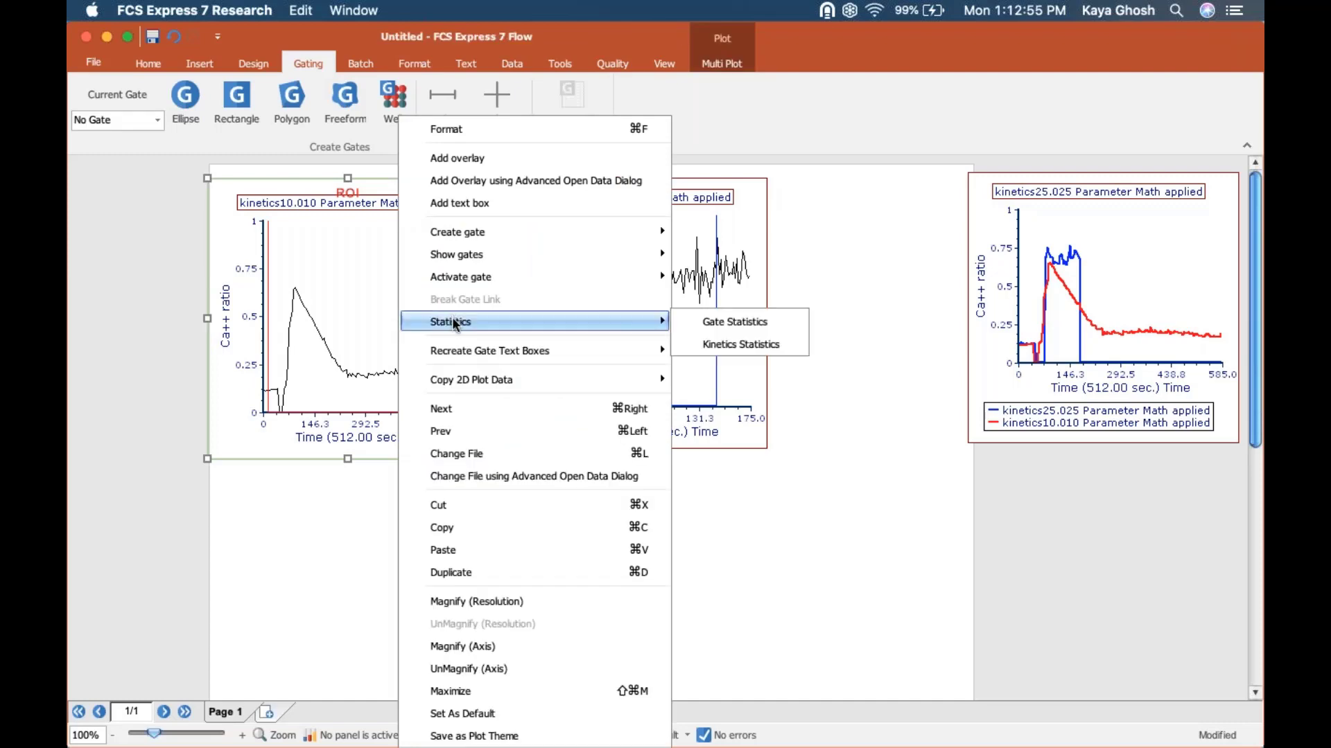
click(737, 348)
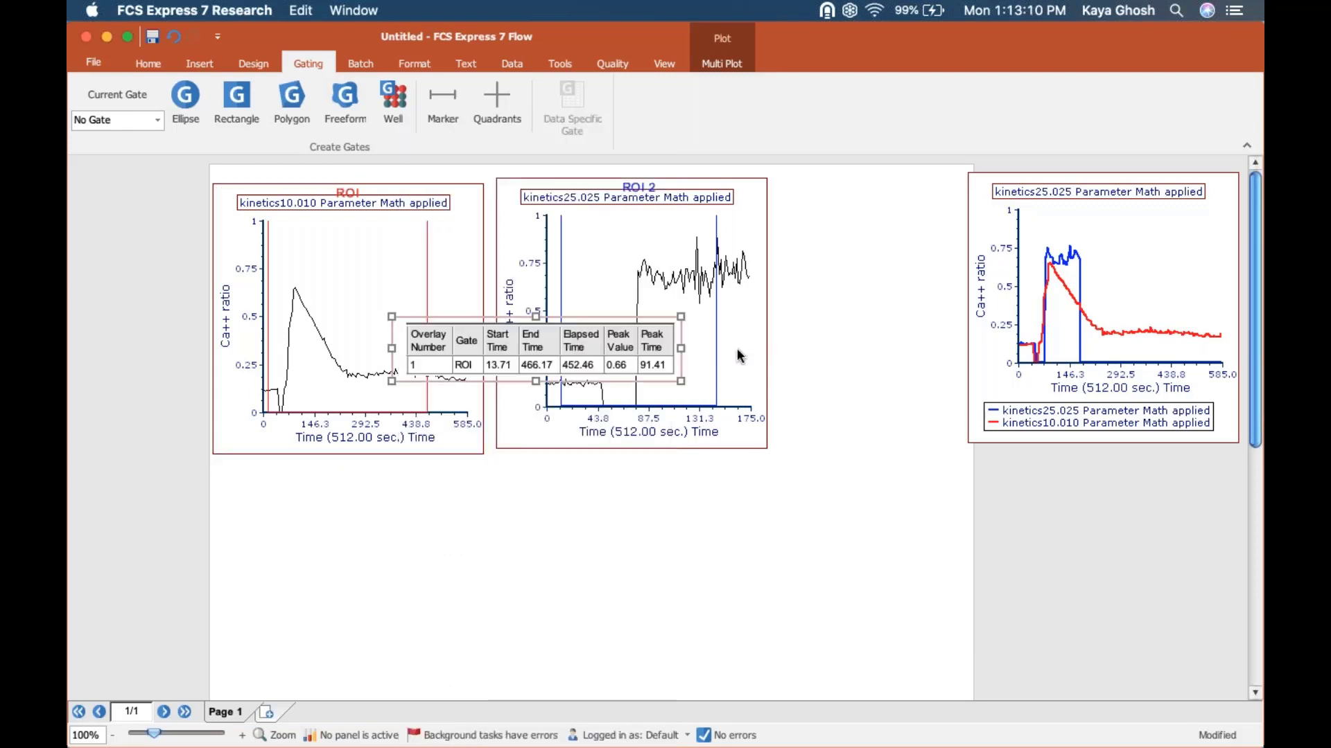
drag(562, 314, 379, 473)
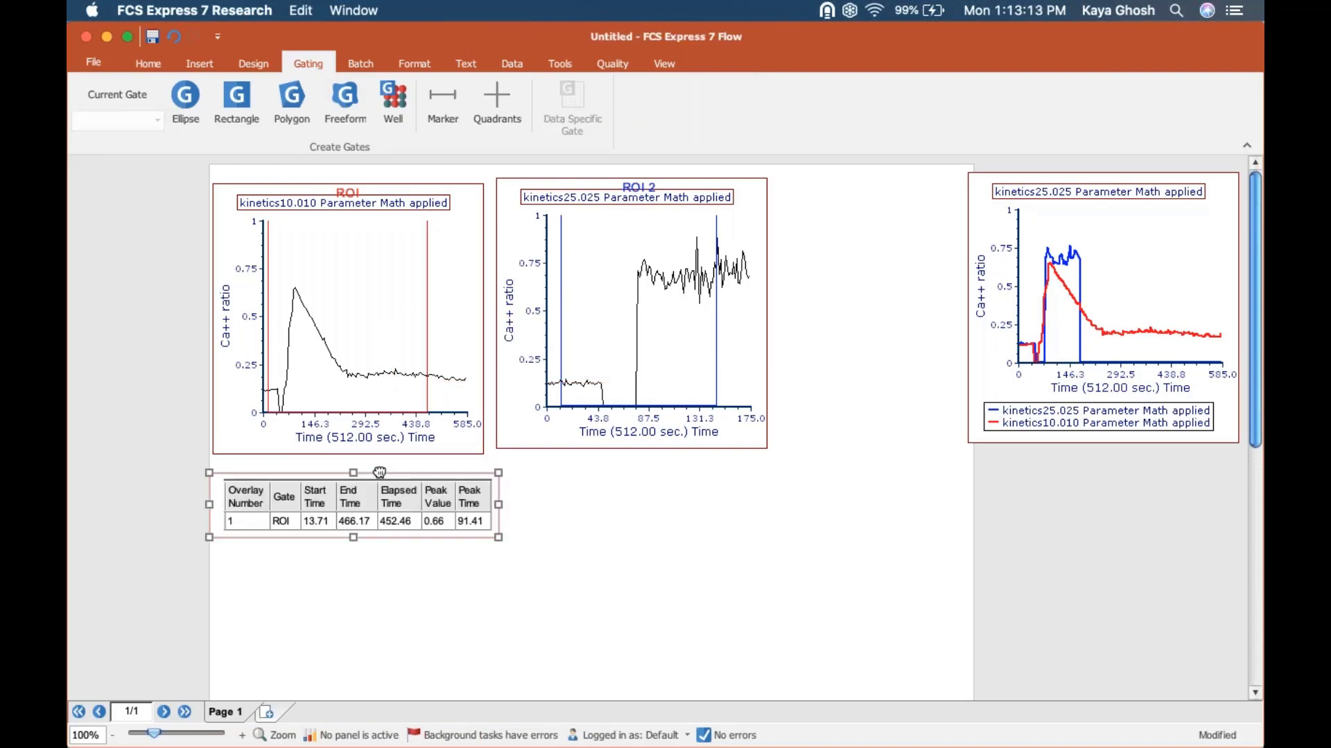
Step: Insert a Kinetics Statistics table for the combined overlay plot and place it directly below the plot's legend
right_click(1057, 223)
mouse_move(968, 323)
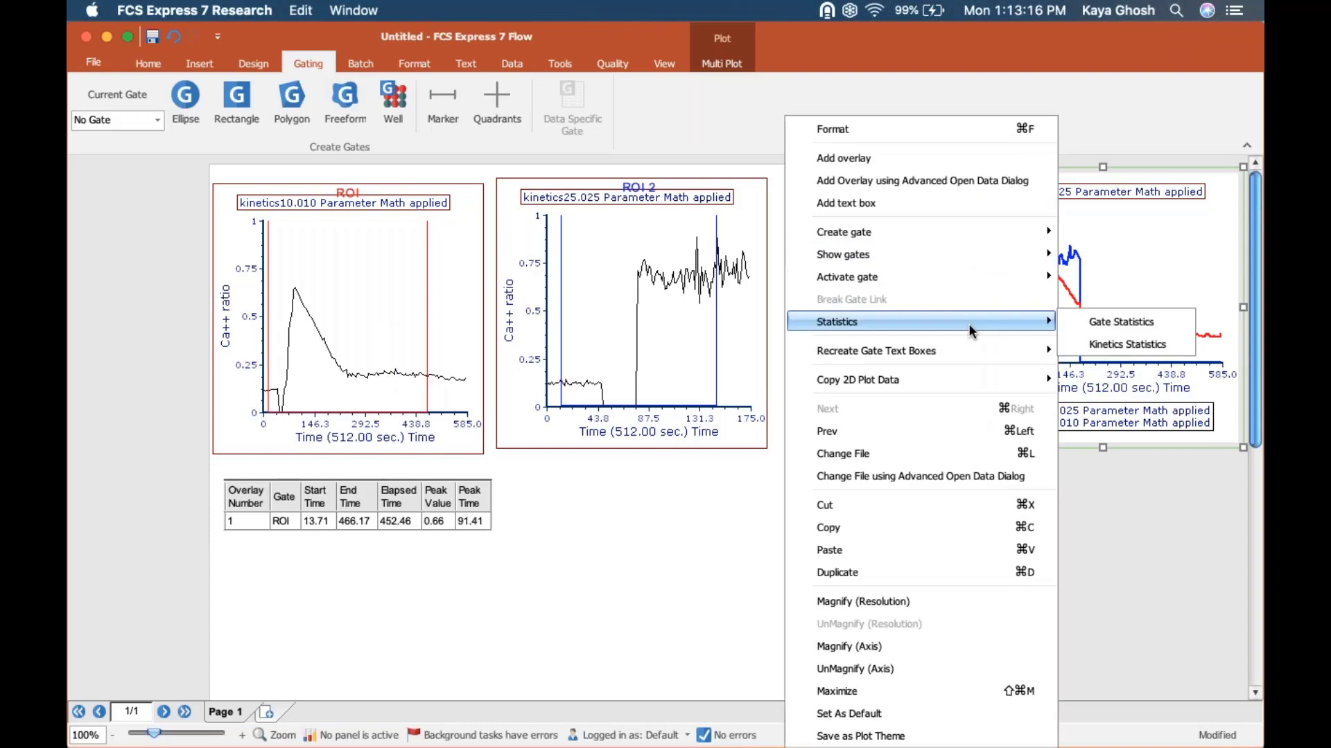
click(1090, 343)
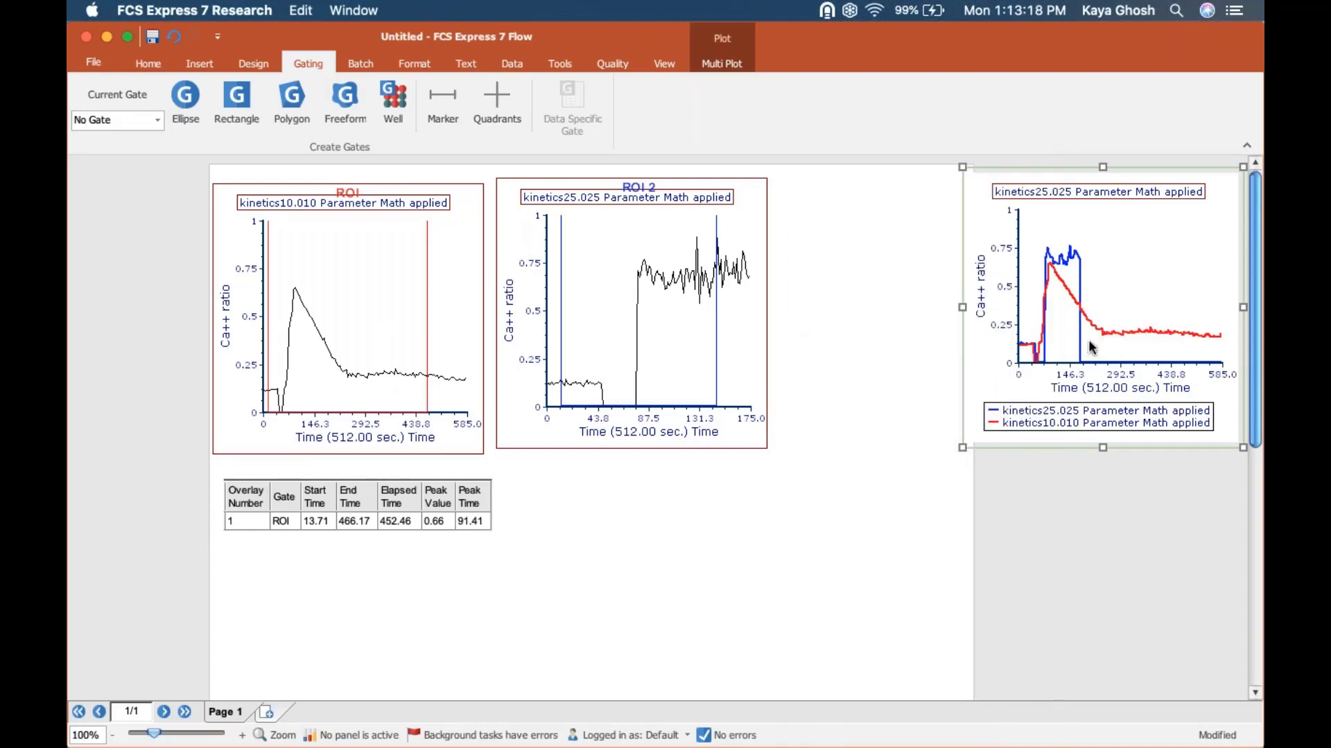
drag(1035, 217, 959, 467)
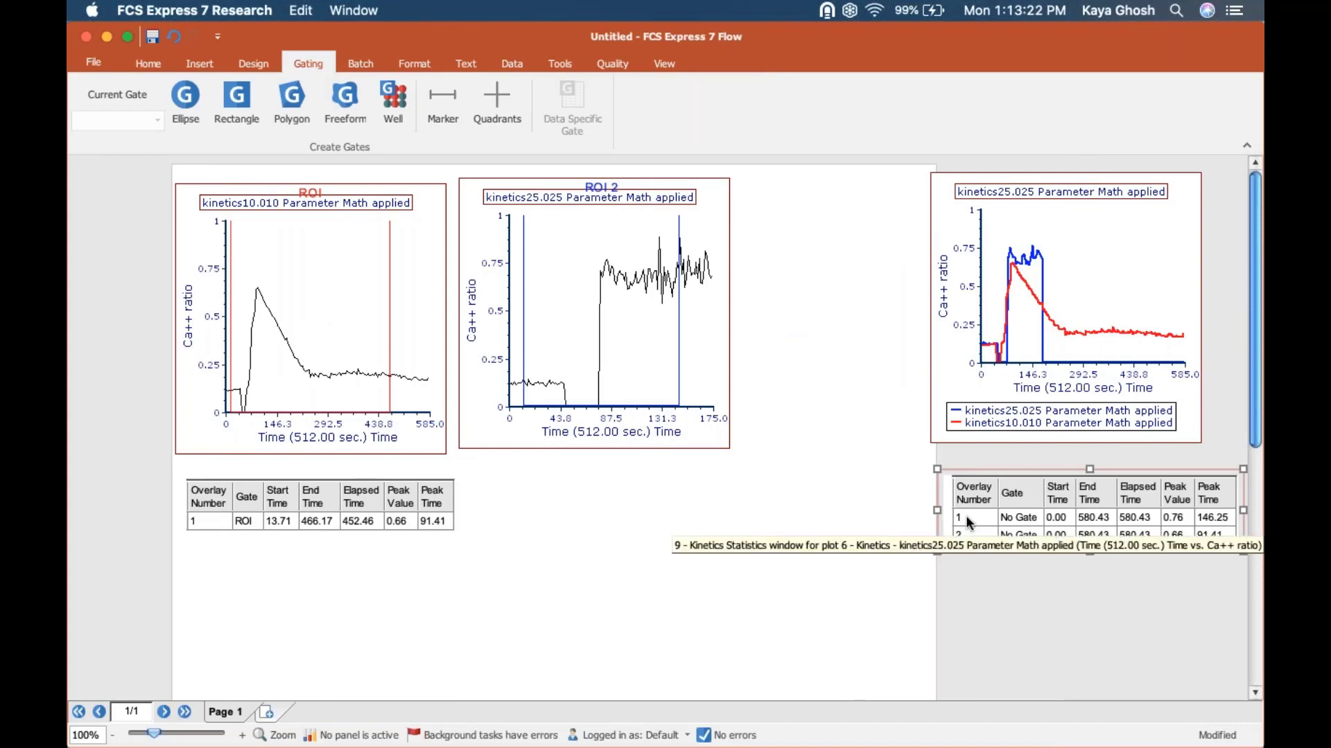
Step: Add the Overlay Legend column to the combined plot's kinetics statistics table
double_click(966, 516)
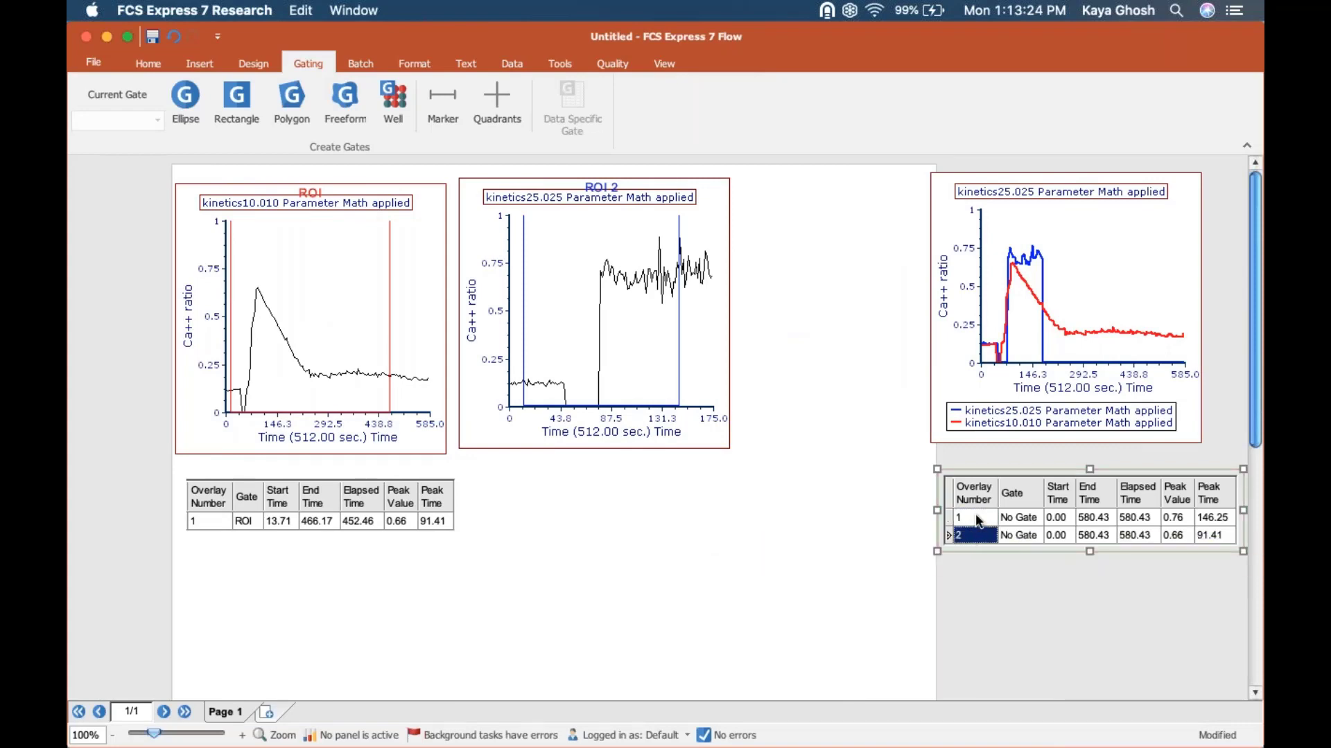
right_click(978, 521)
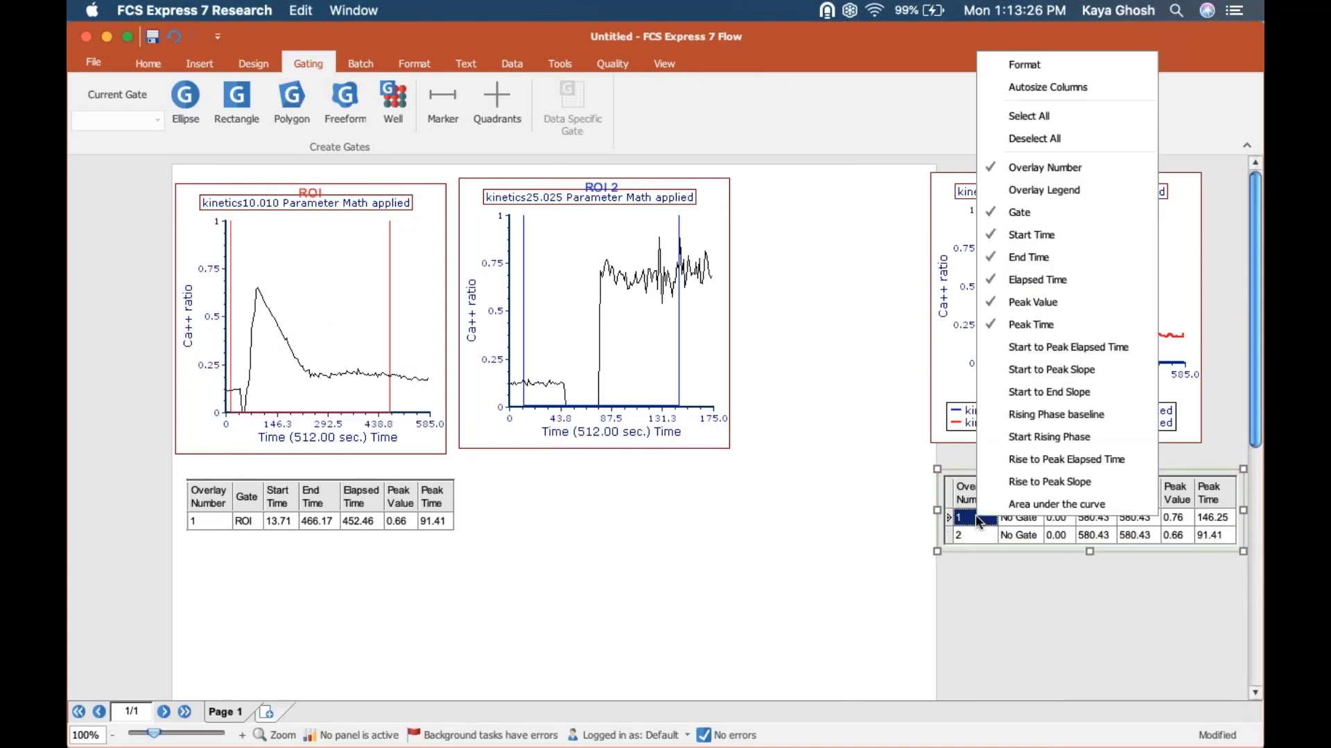
click(1005, 190)
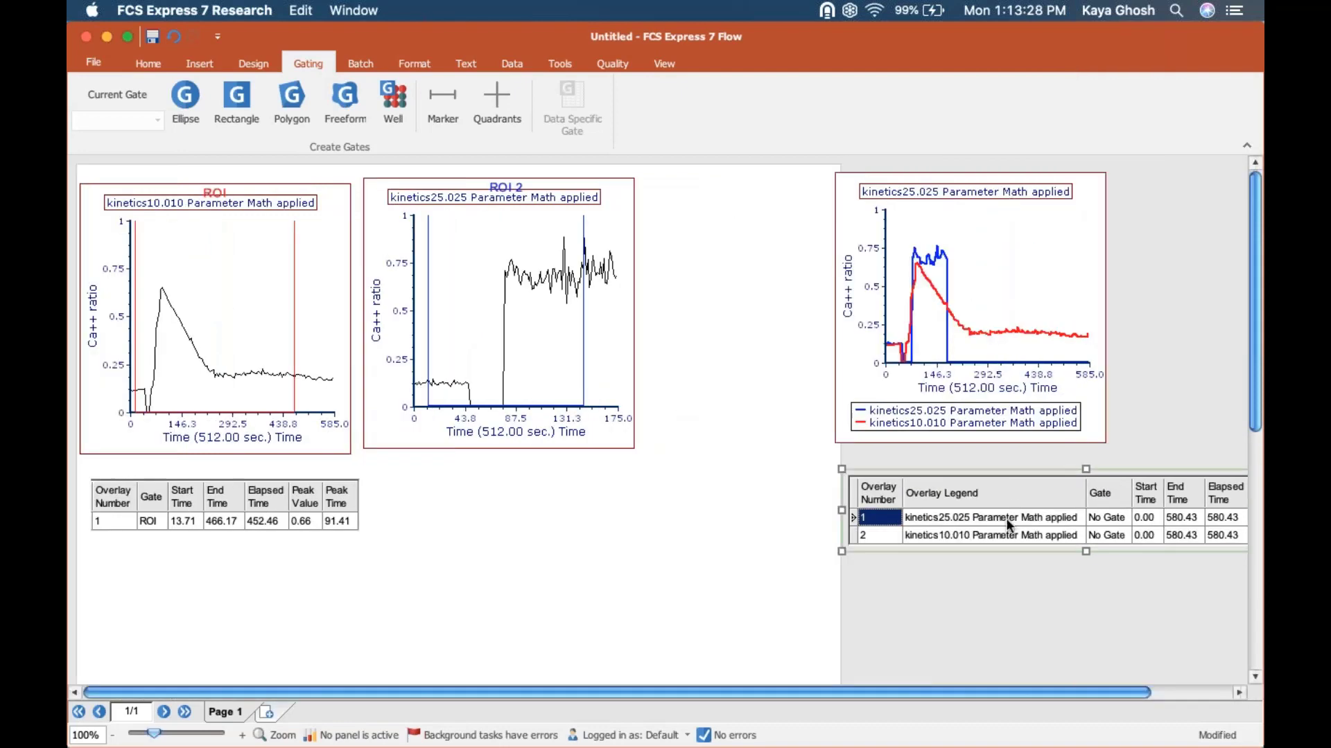
drag(996, 689, 1103, 696)
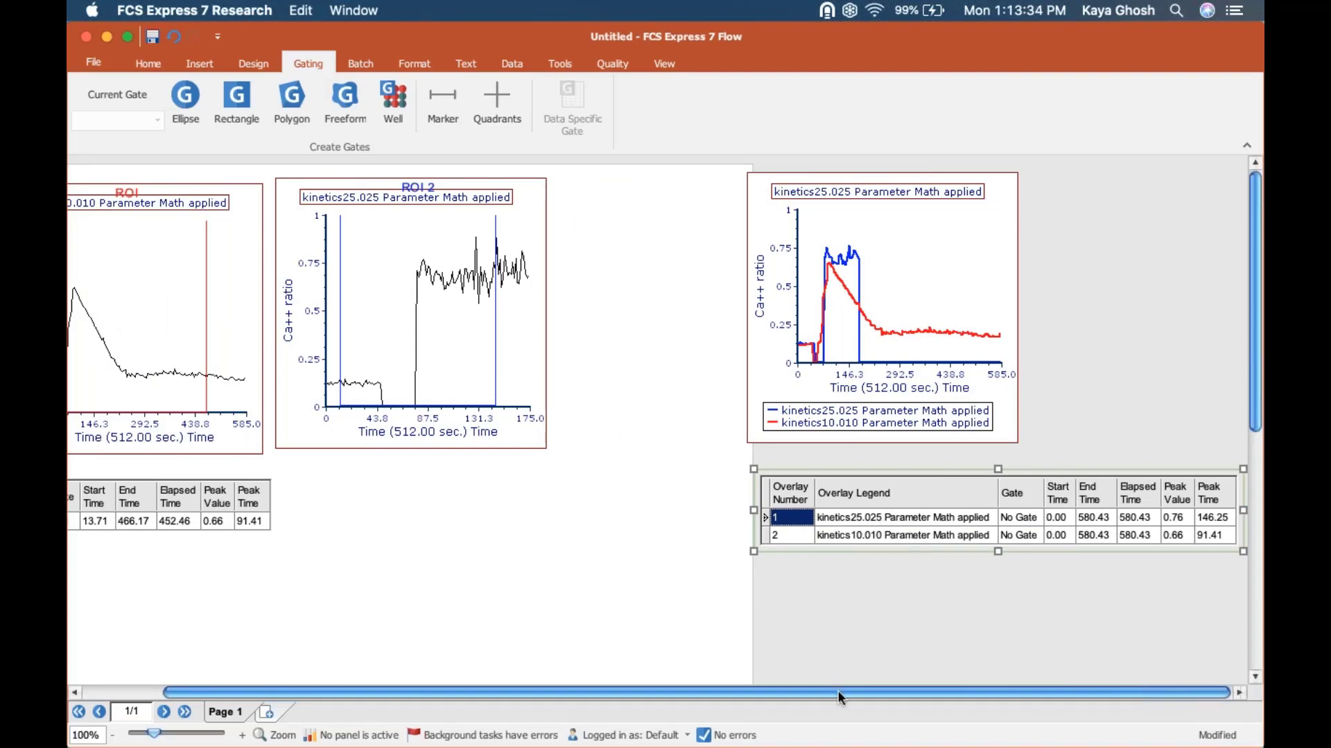
scroll(400, 692, left, 3)
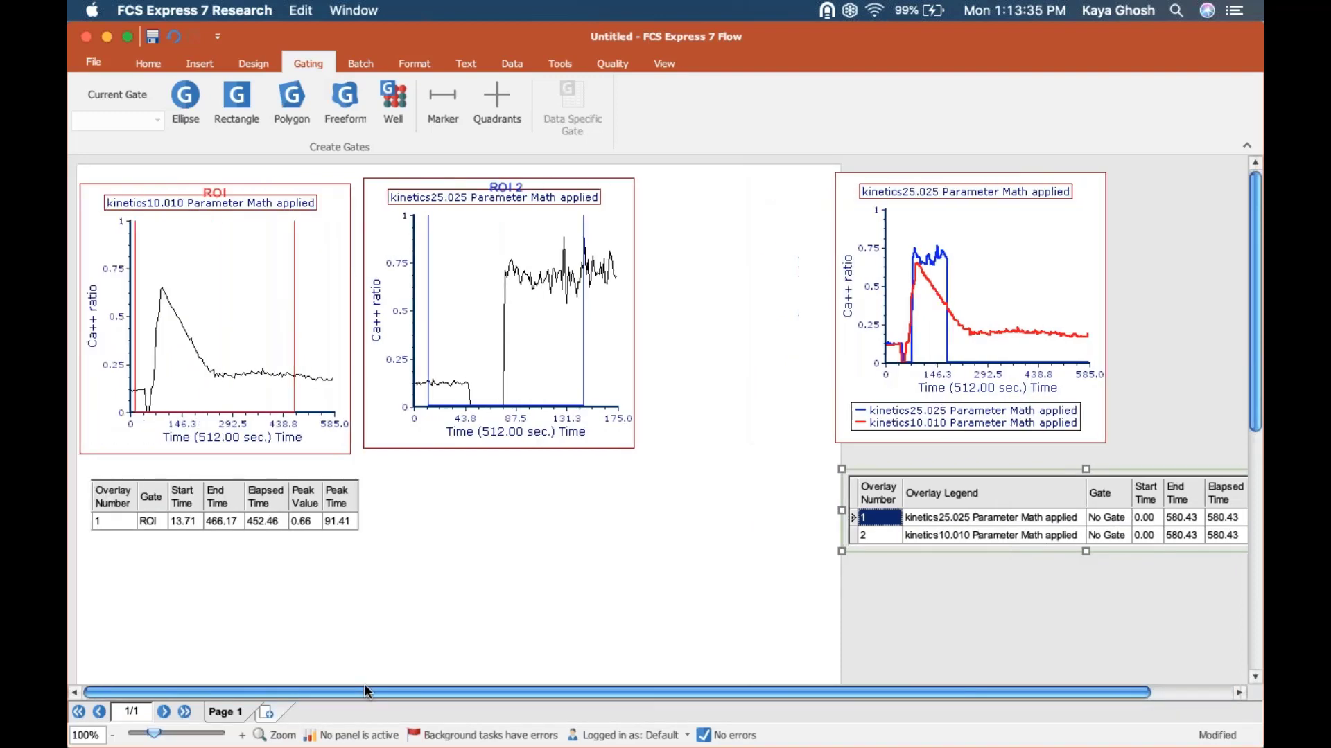
right_click(246, 498)
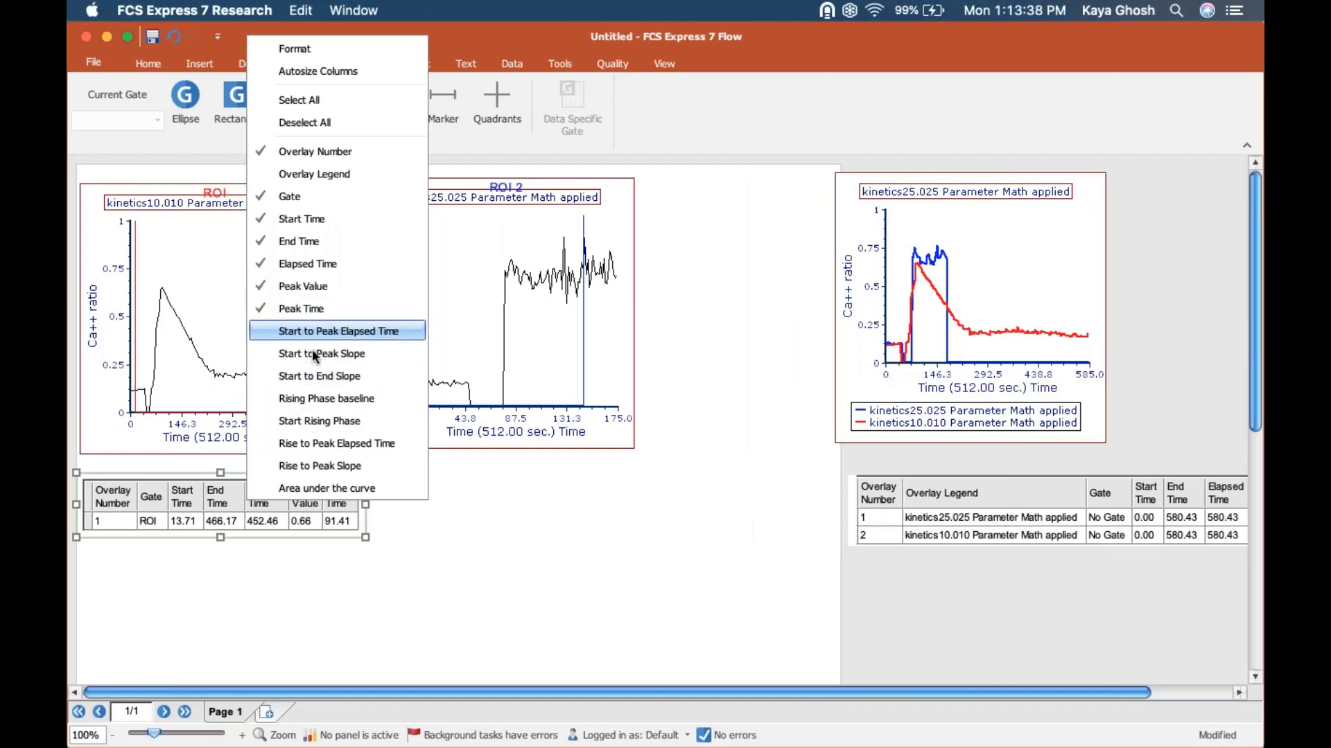
click(455, 586)
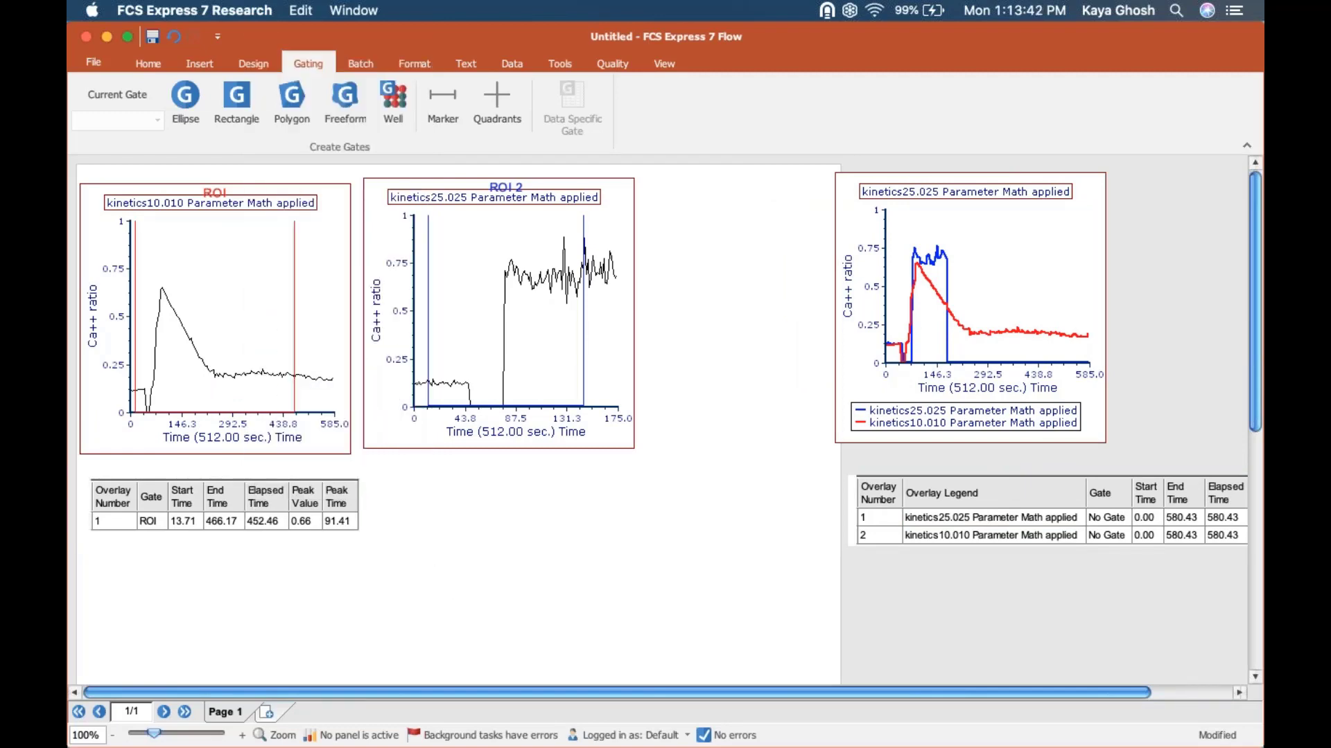
Step: Switch to Firefox with the FCS Express 7 Manual and make its window full screen
key(super+Tab)
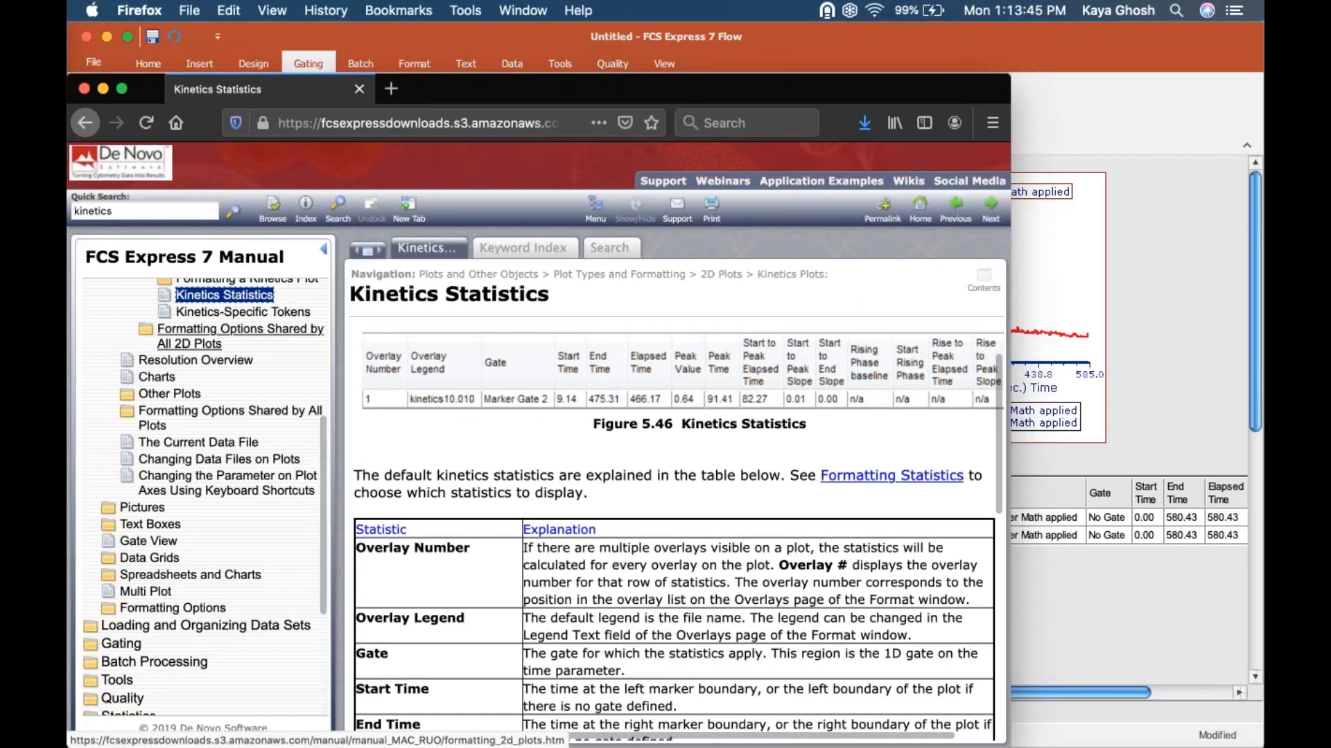
drag(540, 79, 594, 38)
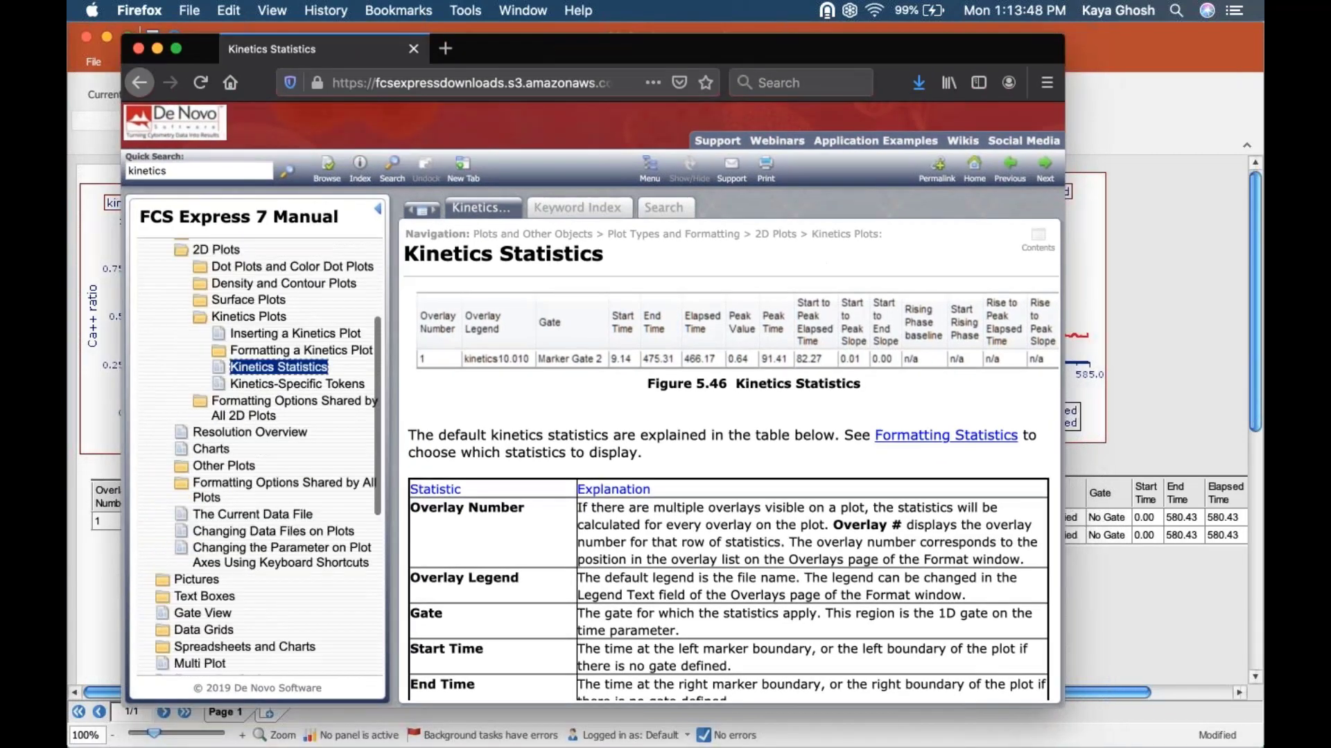
click(177, 49)
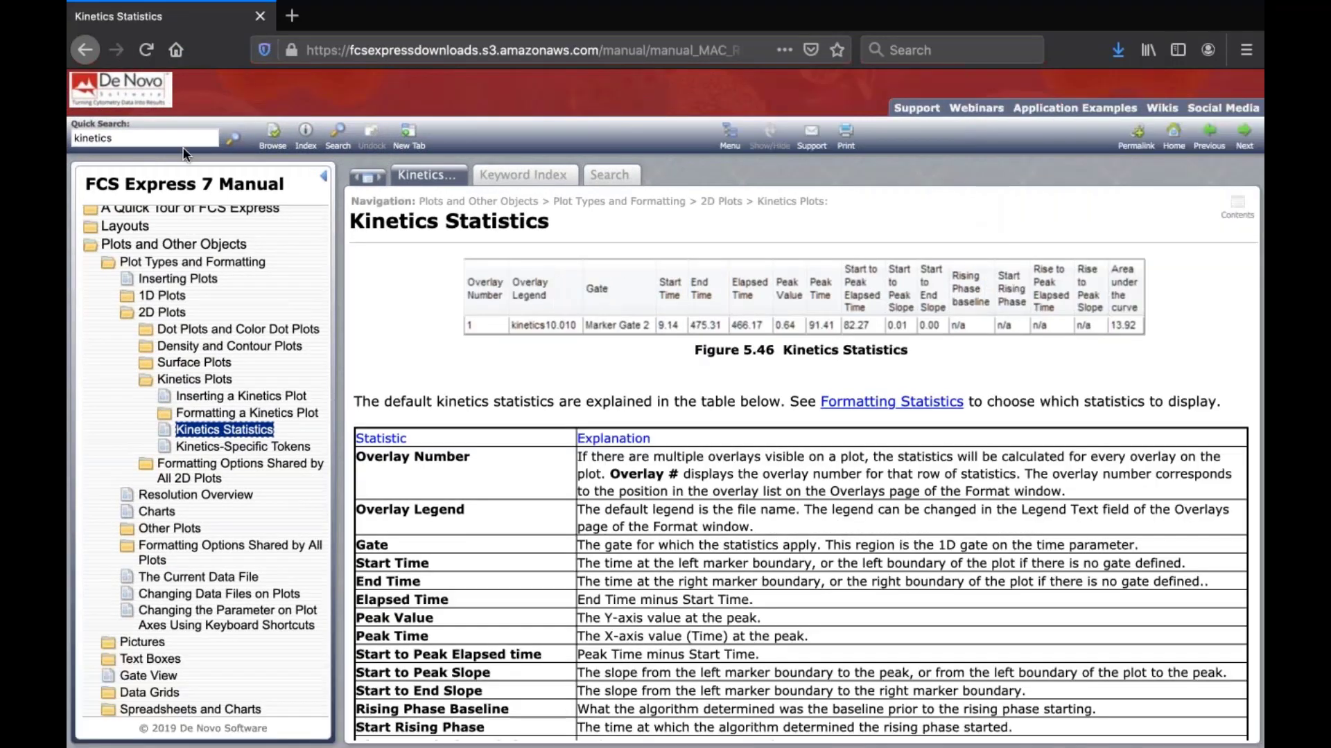
Step: Search the manual for "kinetics statistics" and open the Kinetics Statistics topic
click(143, 137)
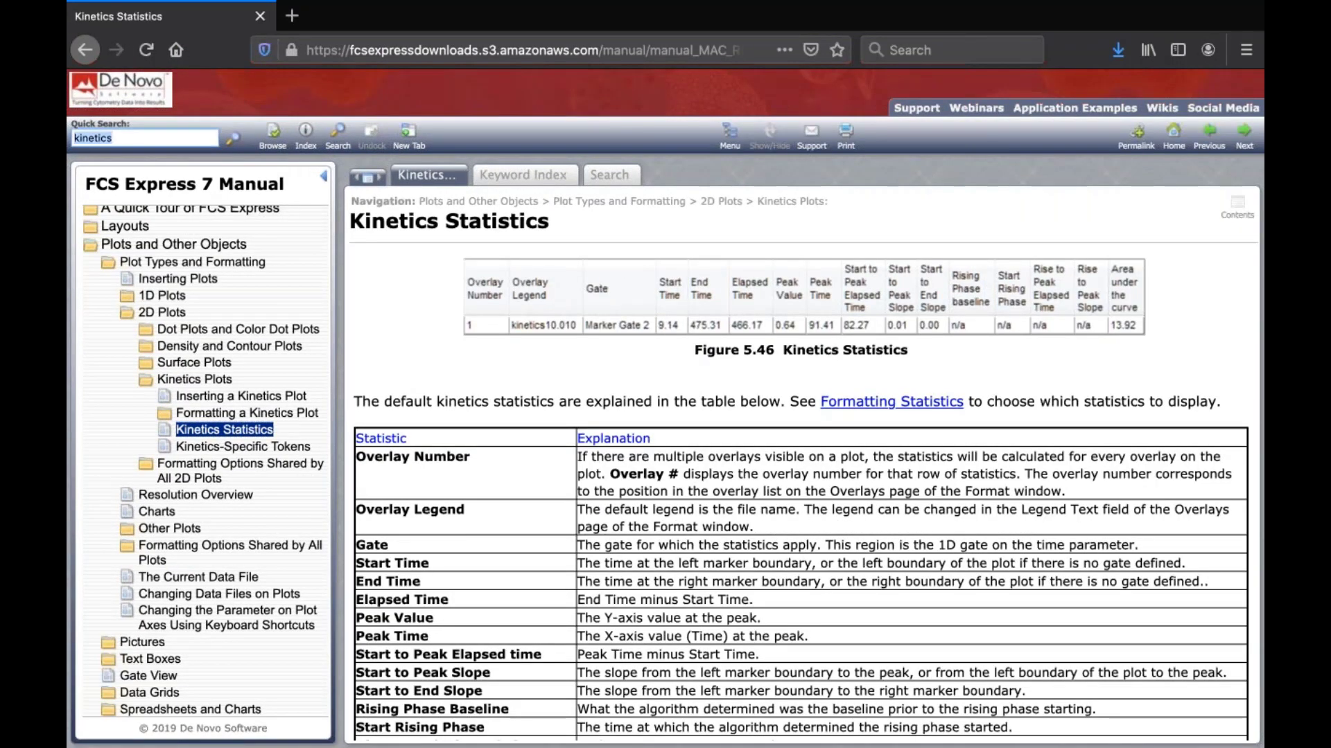
text(k)
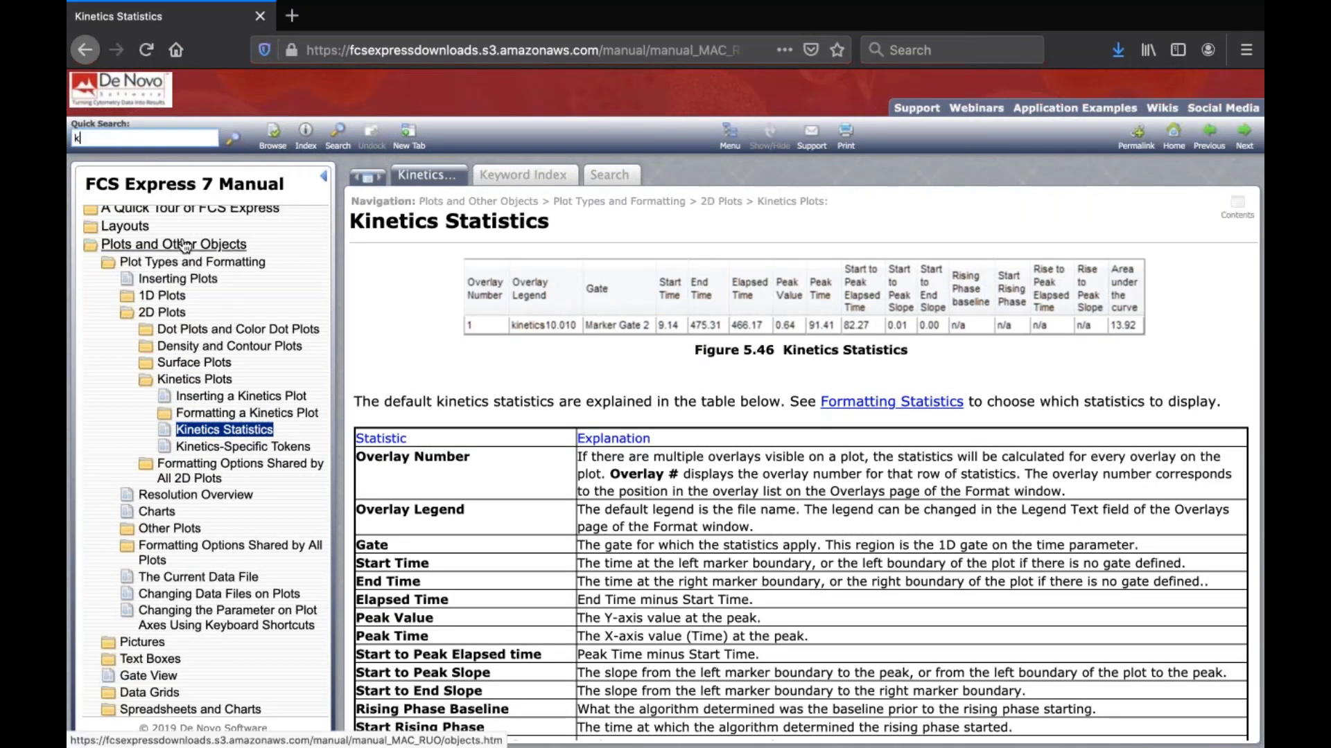
text(inetics statistics)
key(Return)
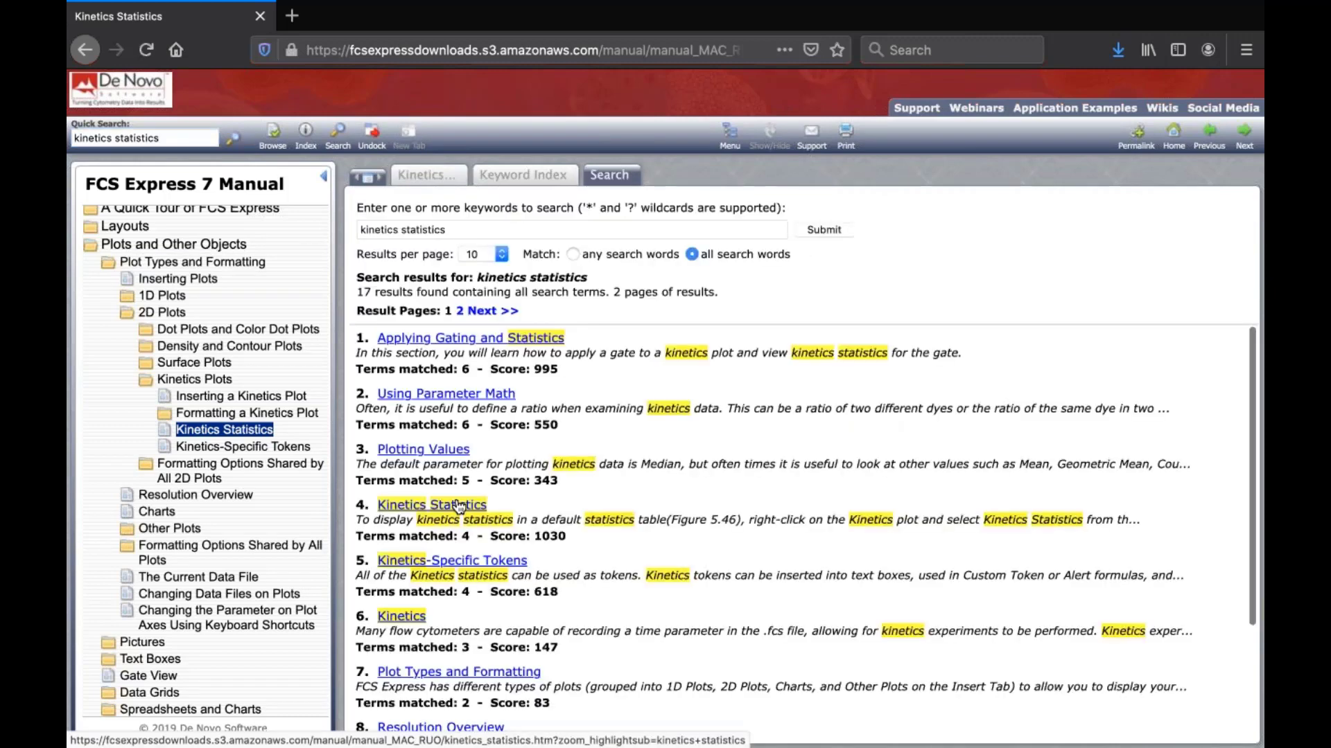
click(459, 505)
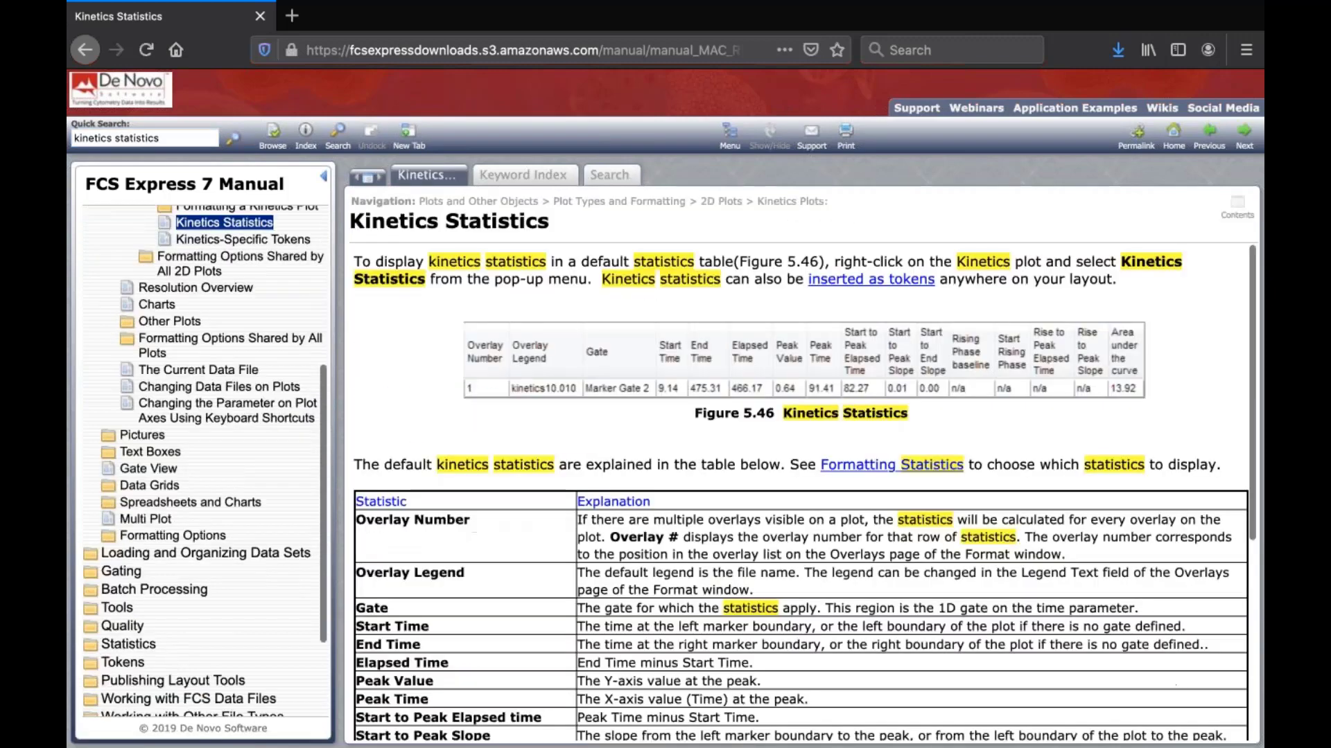
Step: Review the table of kinetics statistic explanations and the notes on gating kinetics plots, and minimize the browser window
scroll(804, 492, down, 3)
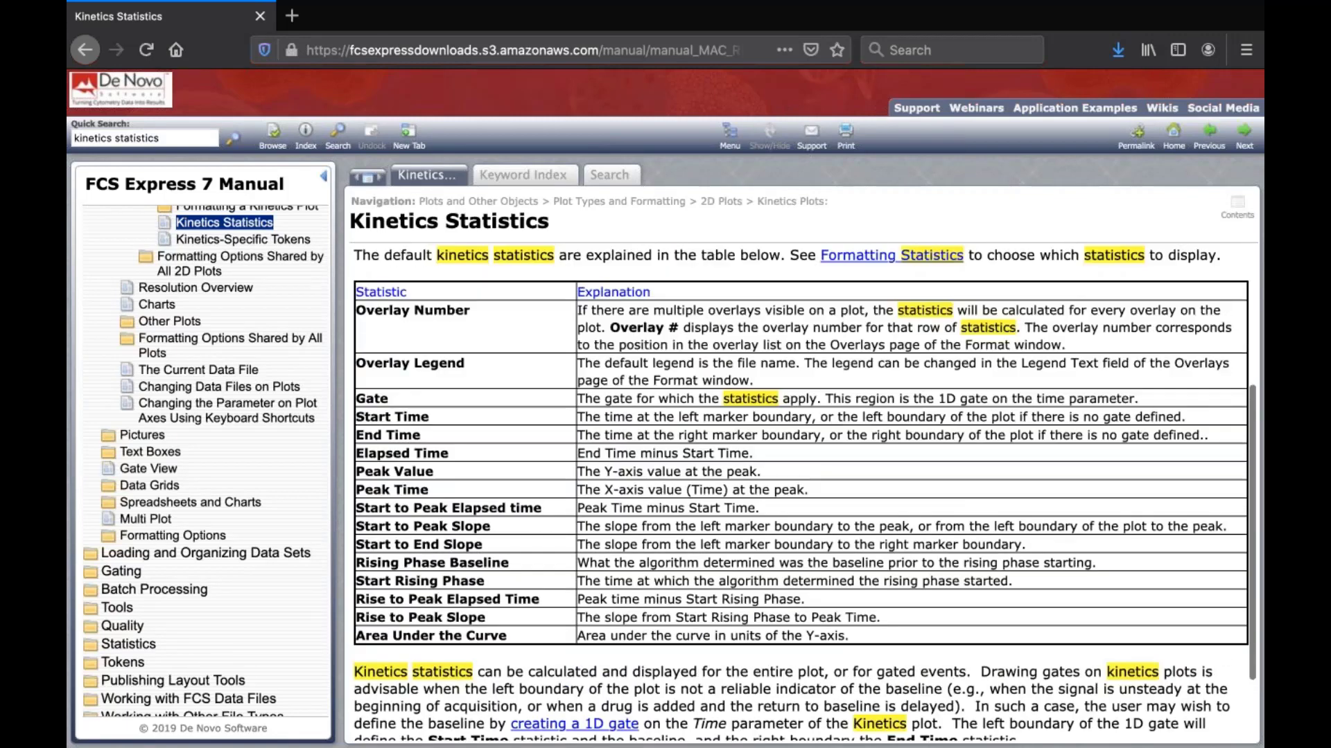
drag(578, 312, 911, 506)
click(911, 505)
scroll(910, 506, down, 3)
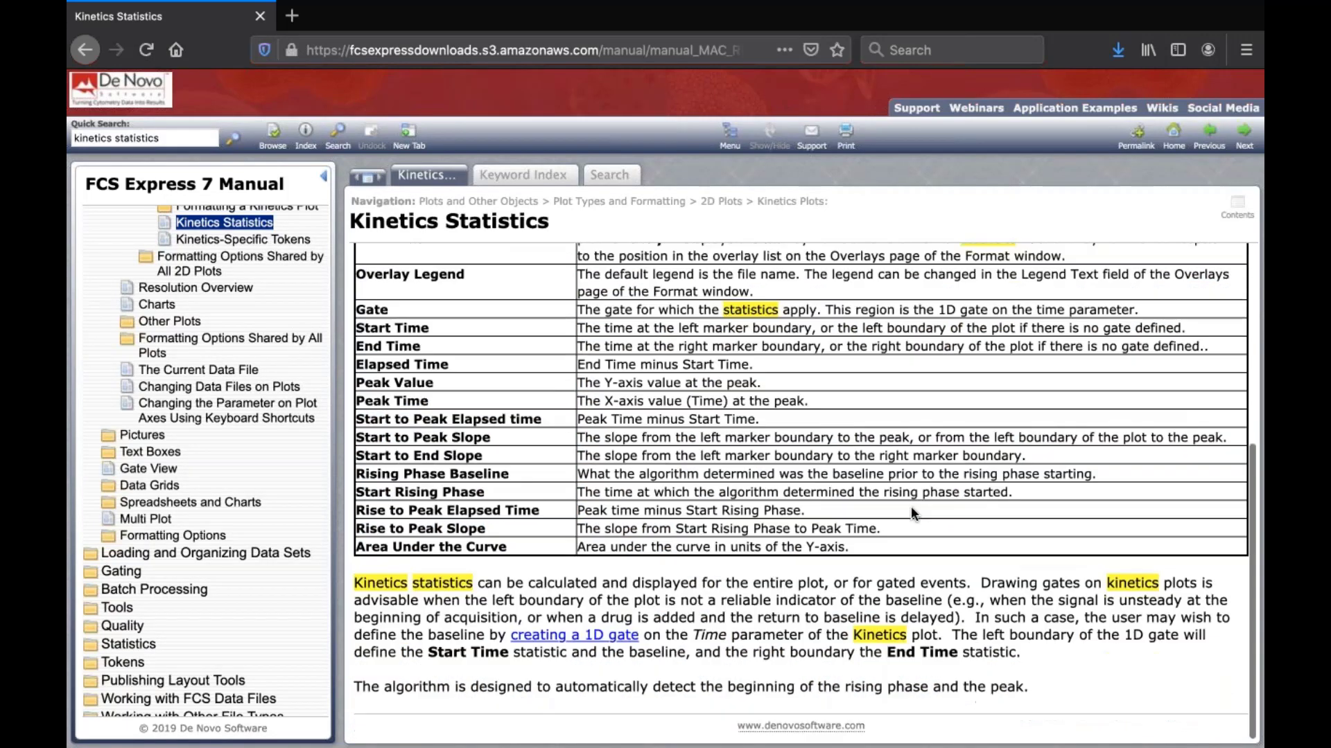
scroll(911, 506, up, 5)
scroll(910, 506, down, 2)
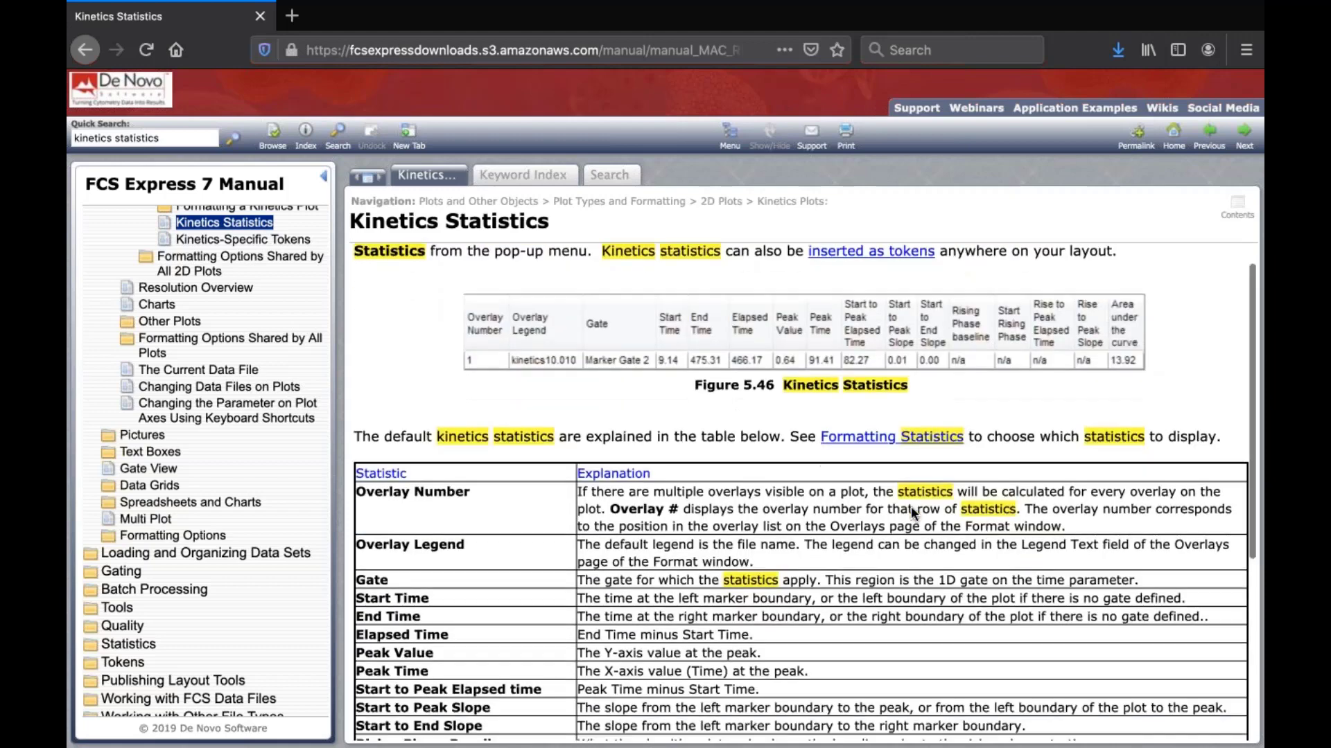
scroll(910, 506, up, 1)
scroll(911, 506, down, 7)
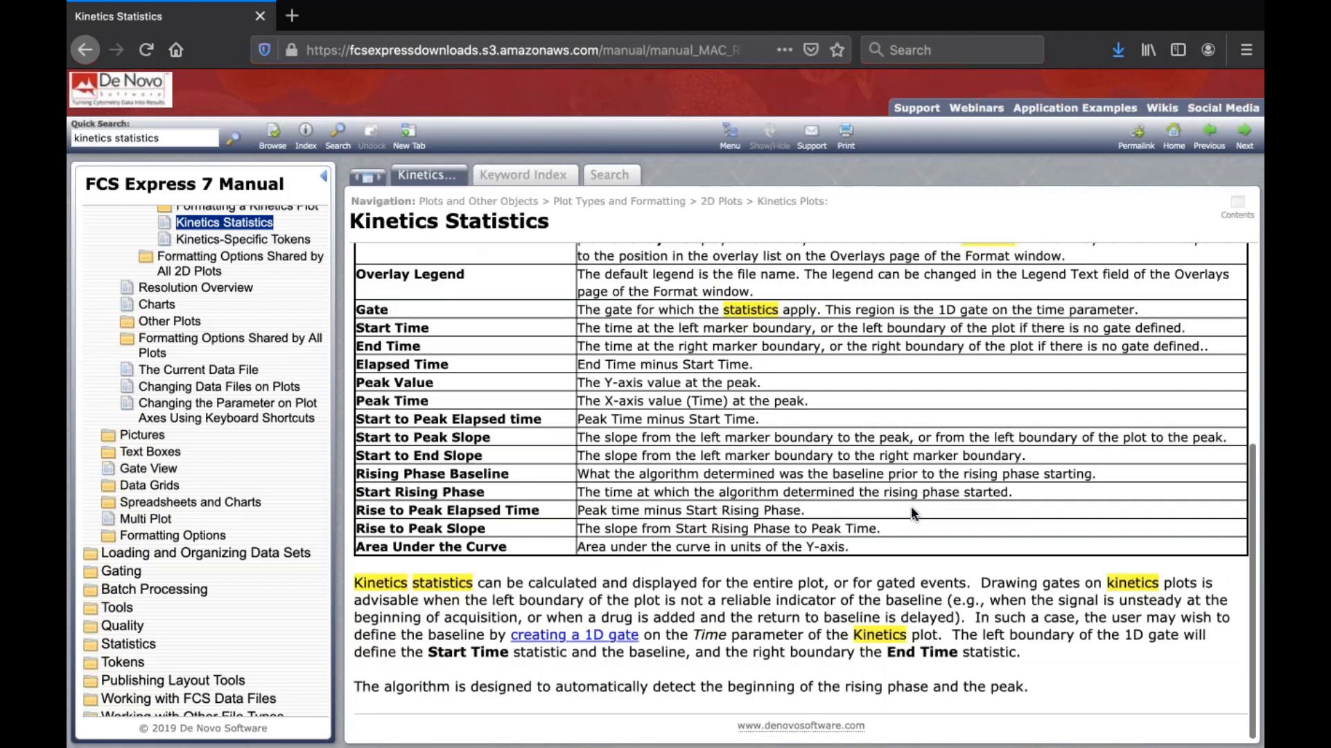
scroll(911, 506, up, 8)
click(116, 32)
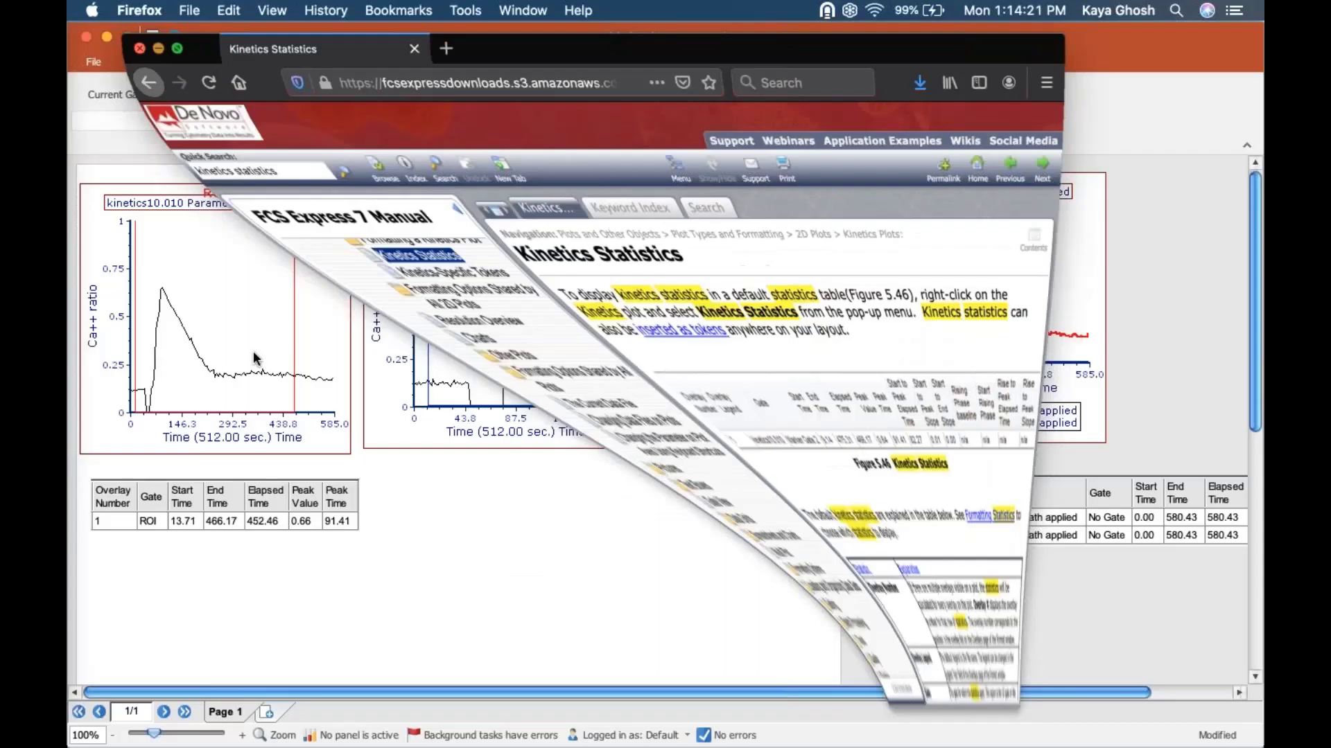
Step: Add the Start to Peak Elapsed Time column to the kinetics10.010 plot's statistics table
right_click(270, 497)
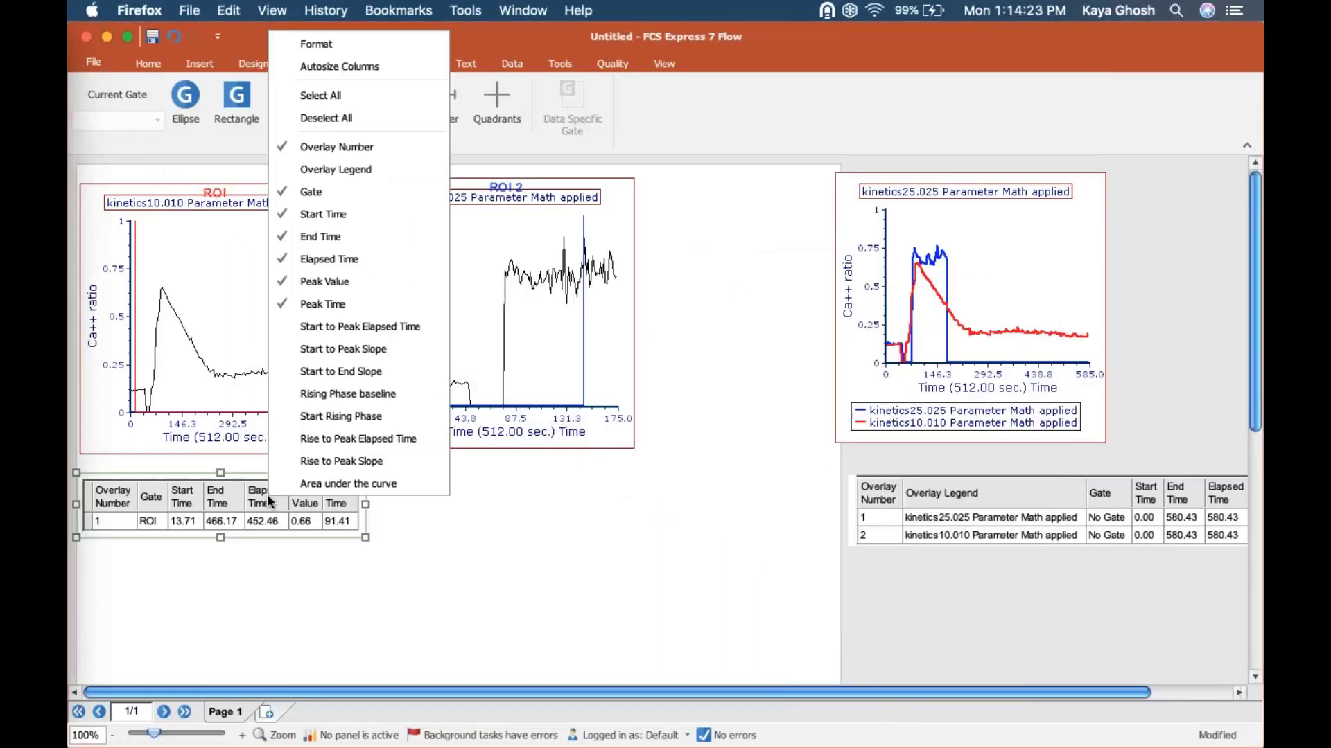
click(326, 326)
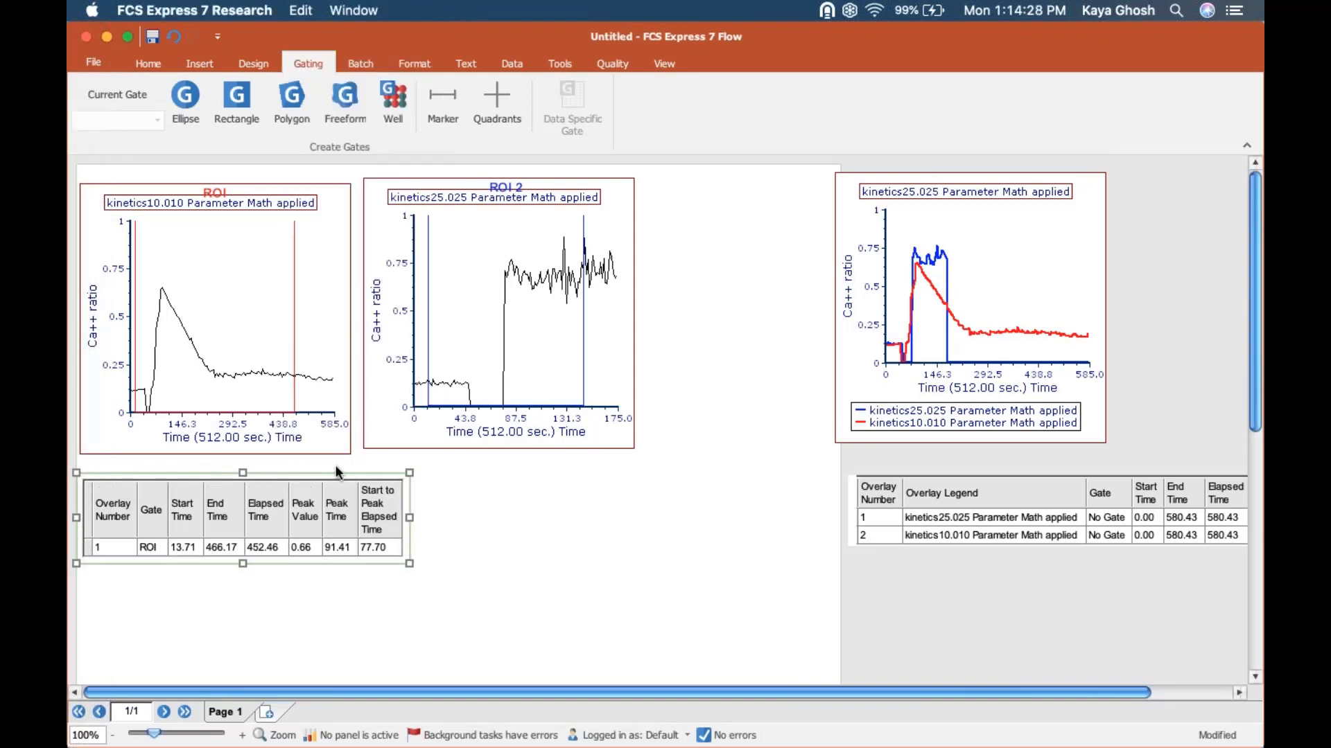
click(242, 736)
click(242, 735)
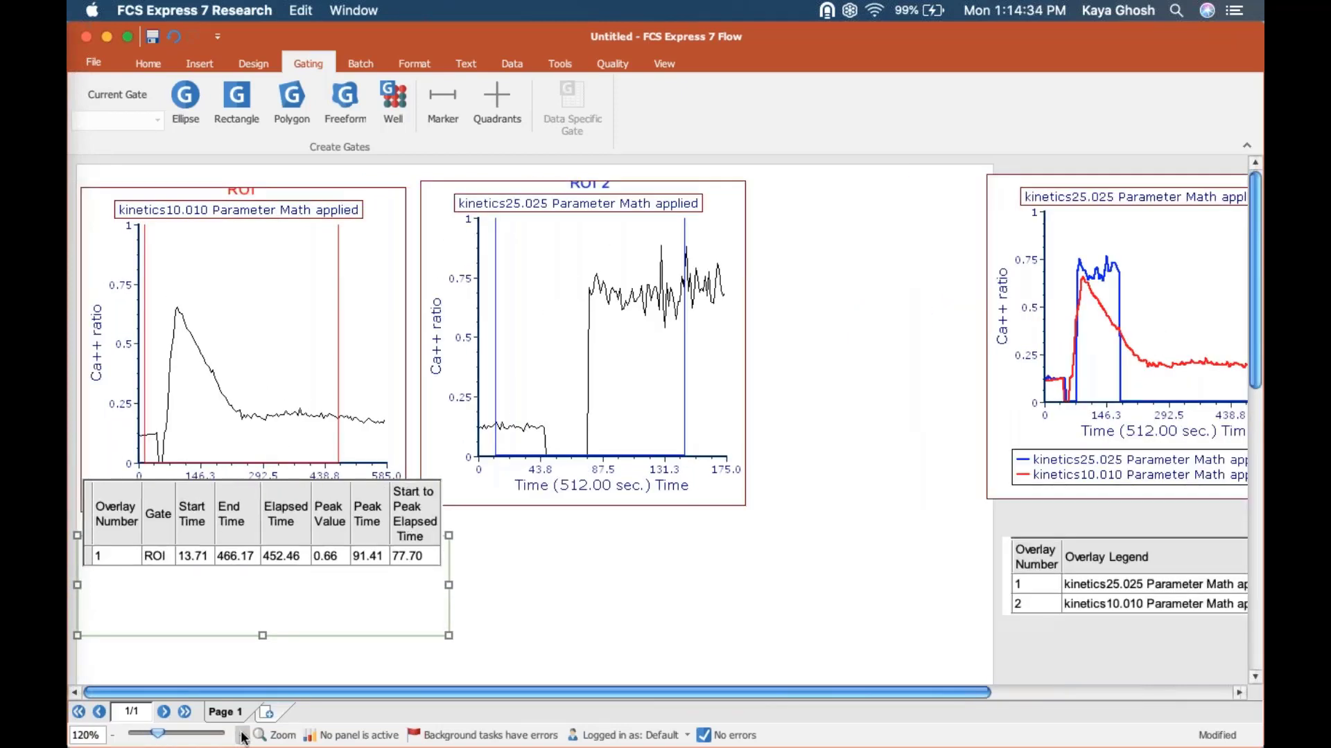
click(242, 737)
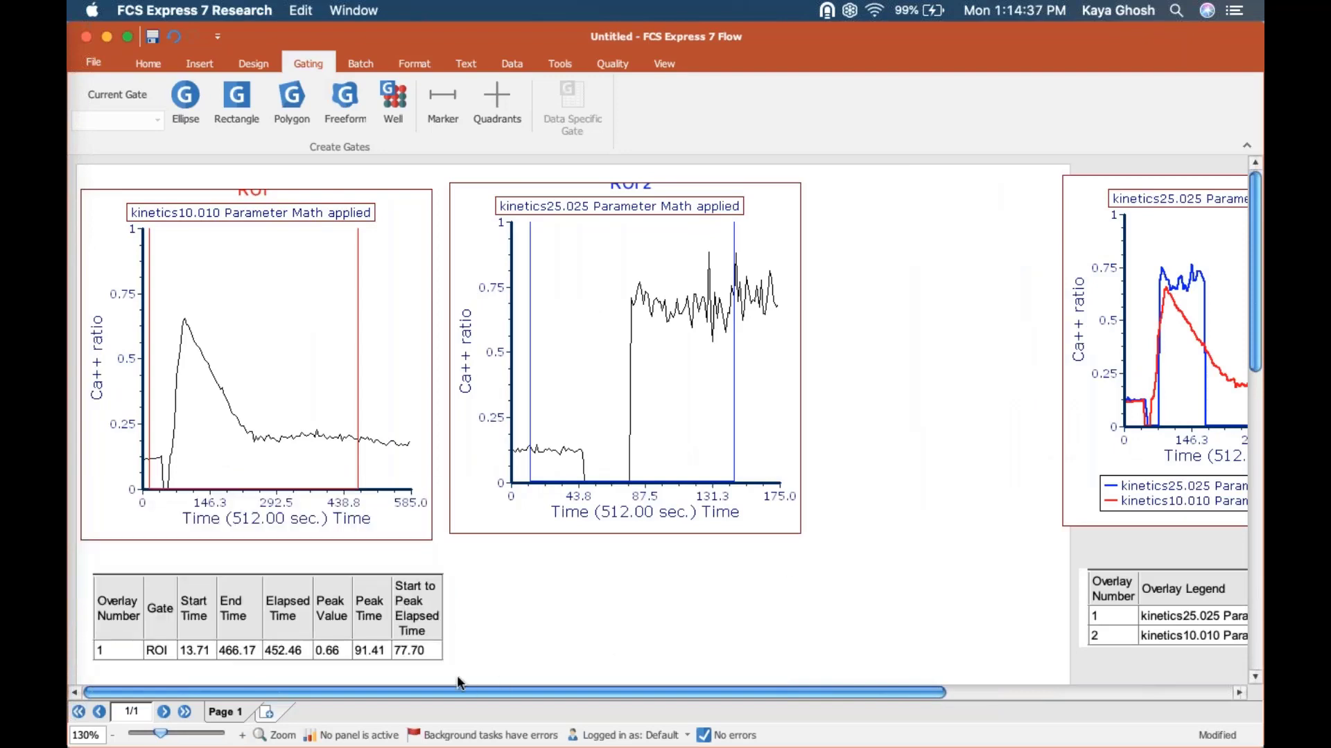
Step: Move the start edge of the ROI marker gate on the kinetics10.010 plot to a start time of about 54.84
click(415, 651)
click(144, 490)
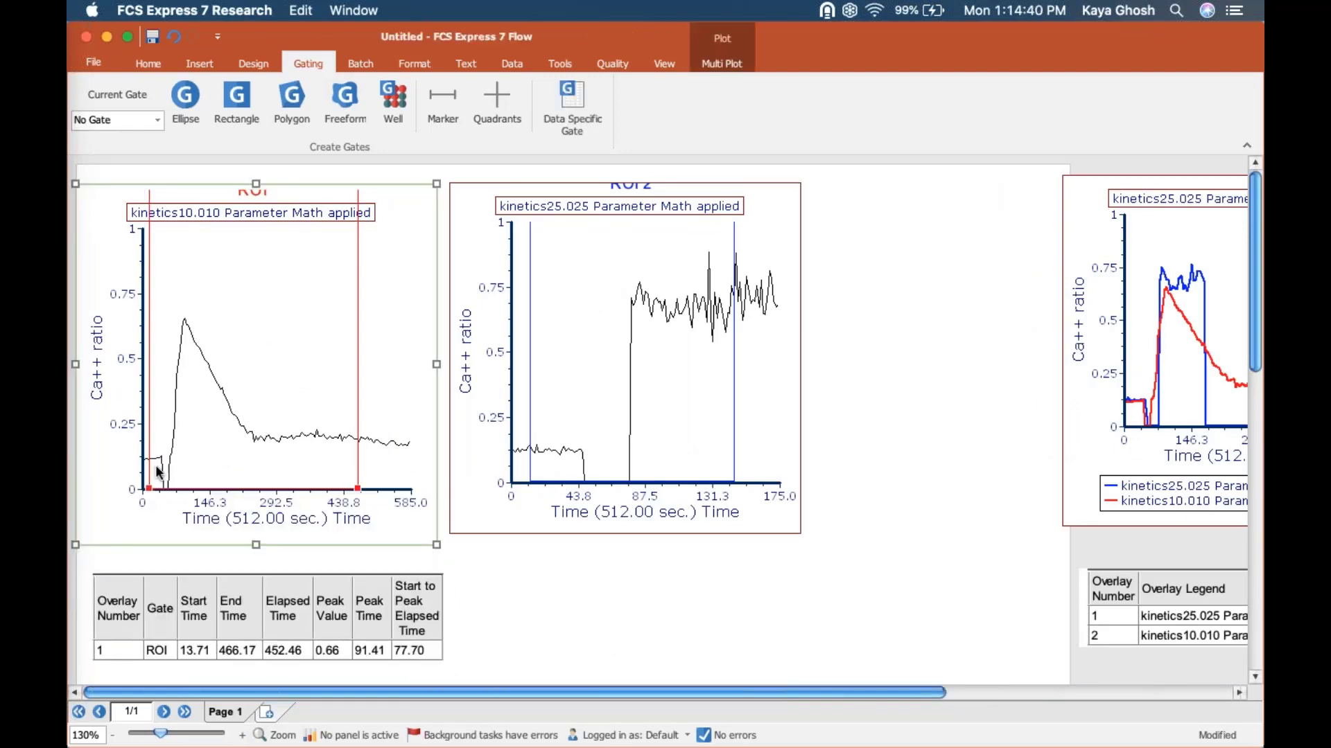
click(149, 489)
drag(149, 489, 168, 503)
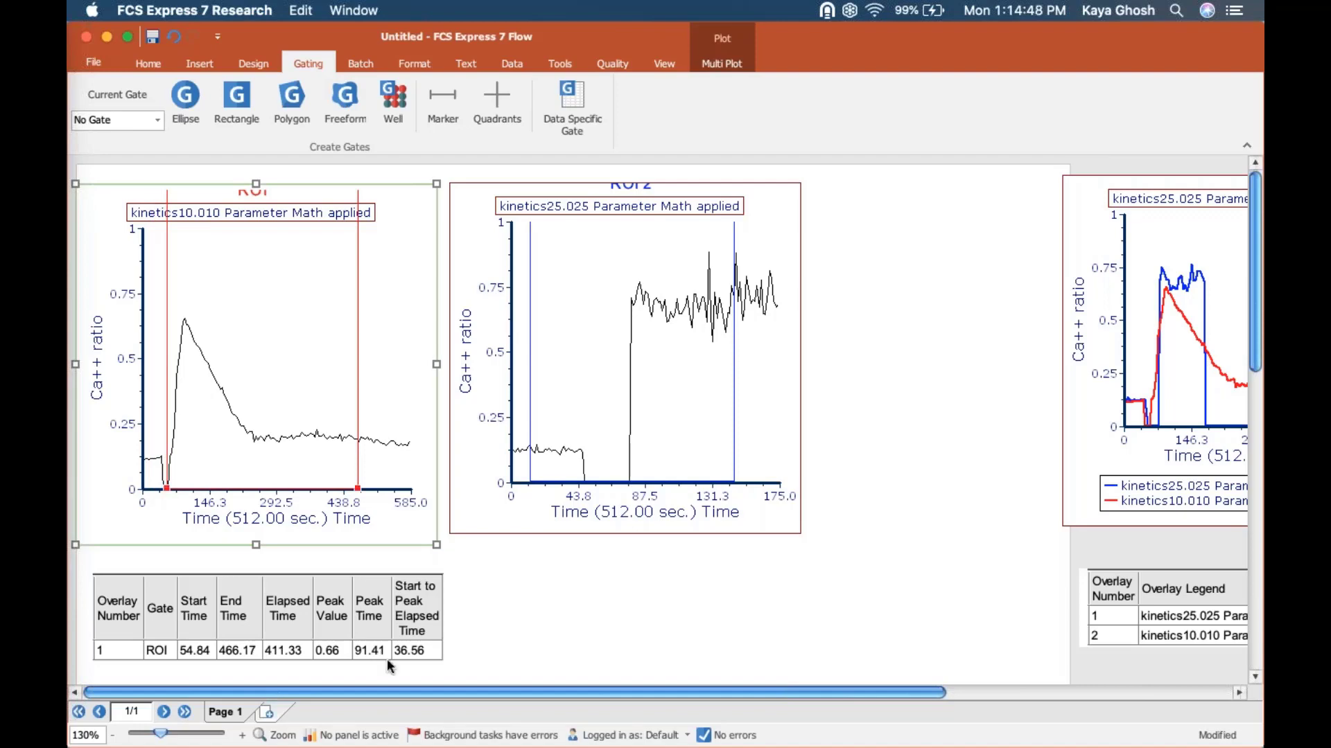
click(418, 648)
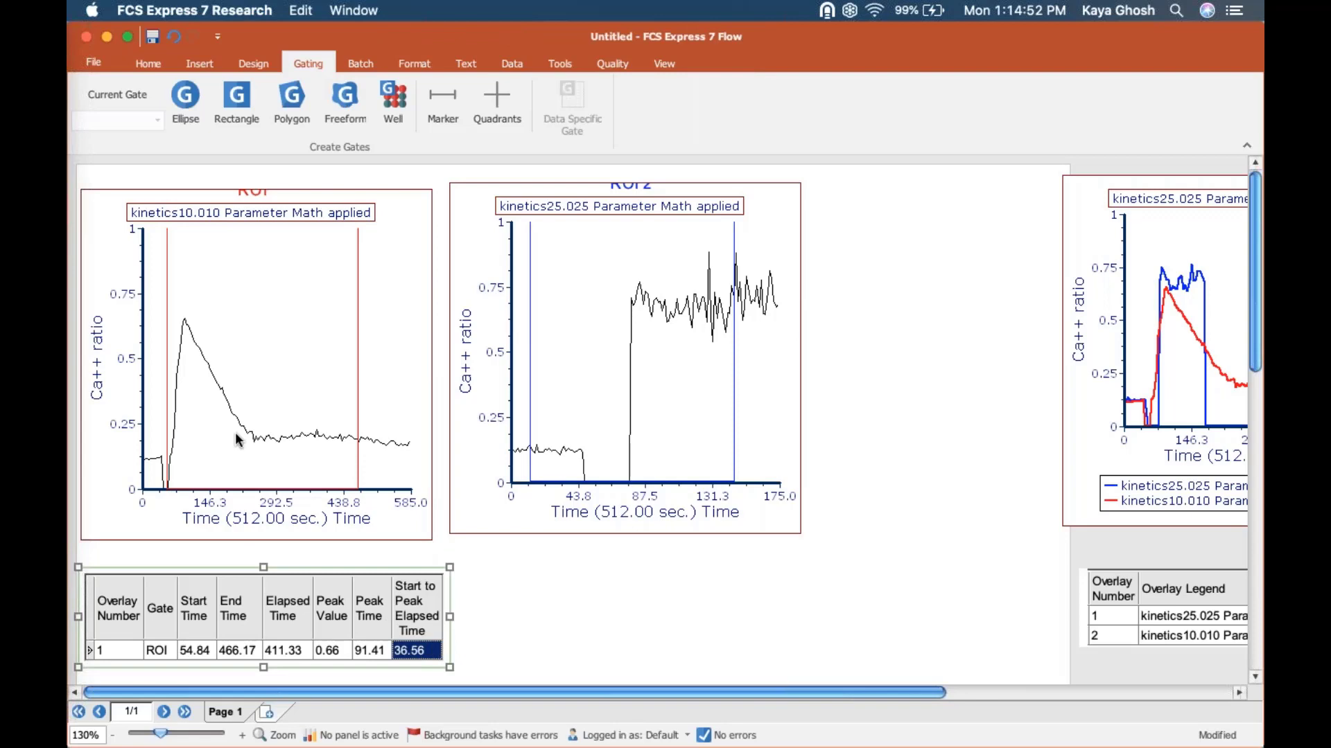
Step: Move the ROI gate's end edge to about 415.90 and return it to about 466.17
click(377, 497)
mouse_move(357, 489)
mouse_down()
mouse_move(256, 484)
mouse_move(343, 485)
mouse_move(269, 480)
mouse_move(334, 473)
mouse_up()
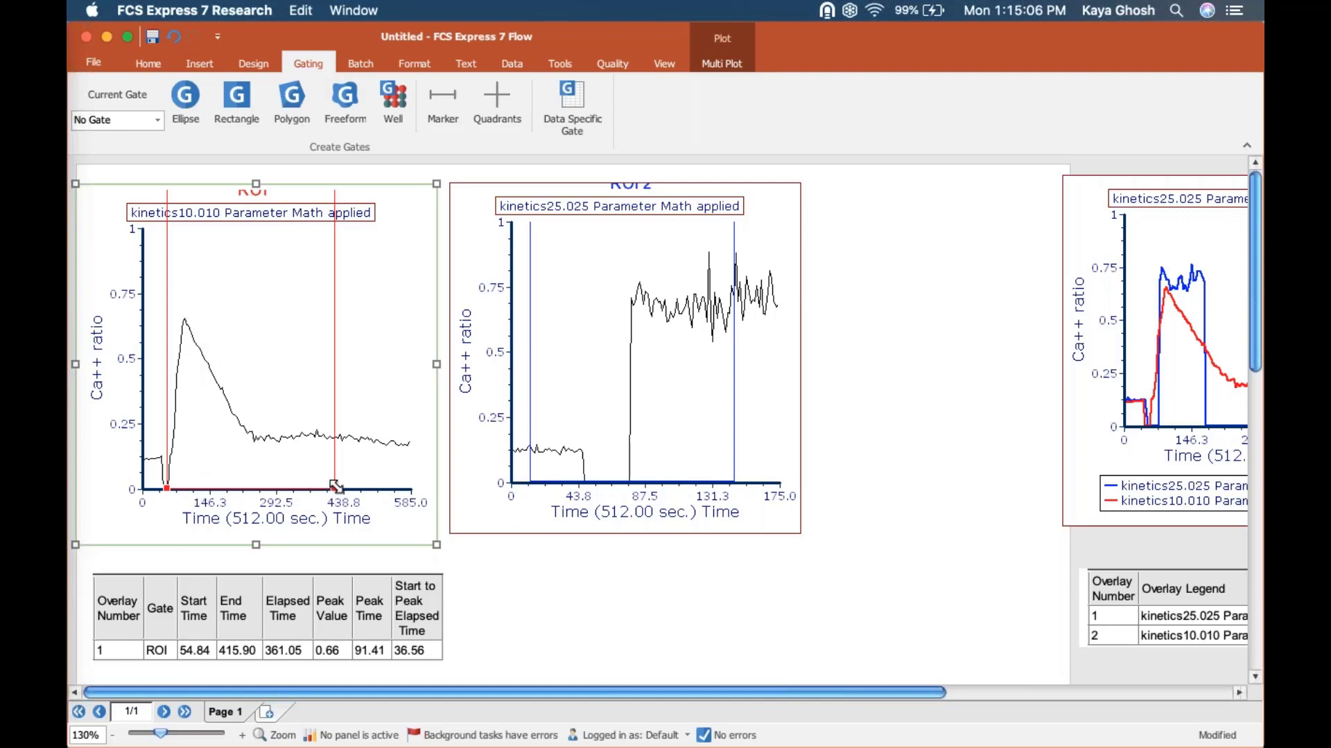
mouse_move(334, 489)
mouse_down()
mouse_move(224, 474)
mouse_move(200, 461)
mouse_move(264, 466)
mouse_move(178, 438)
mouse_move(358, 447)
mouse_up()
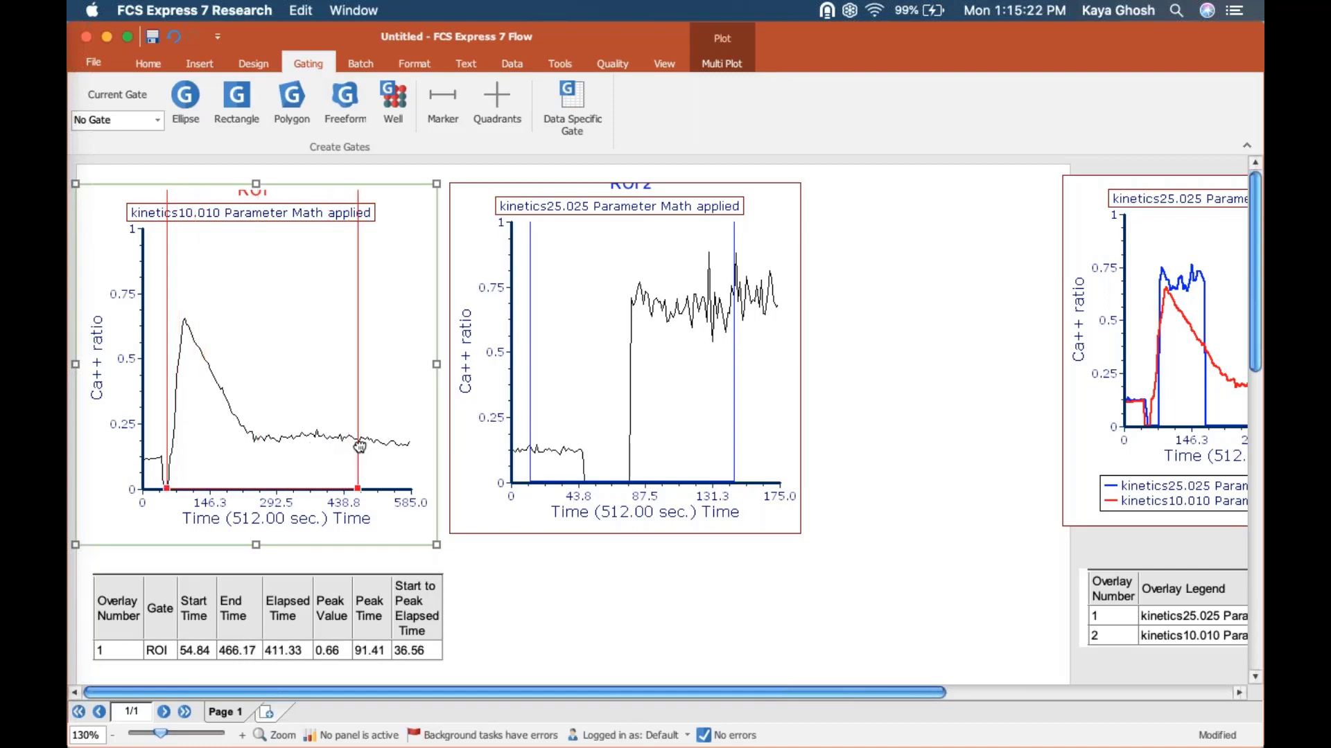
Step: Add the Area under the curve column to the kinetics10.010 plot's statistics table
right_click(320, 633)
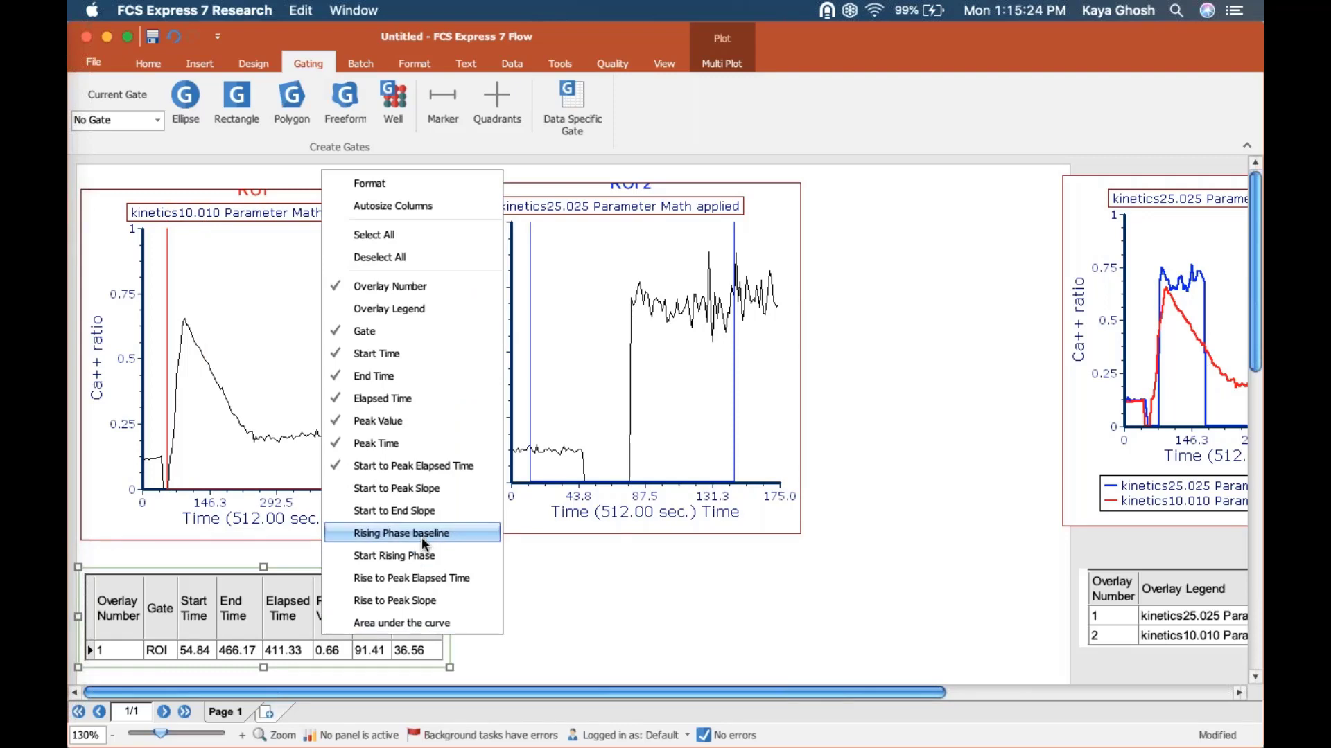
click(422, 621)
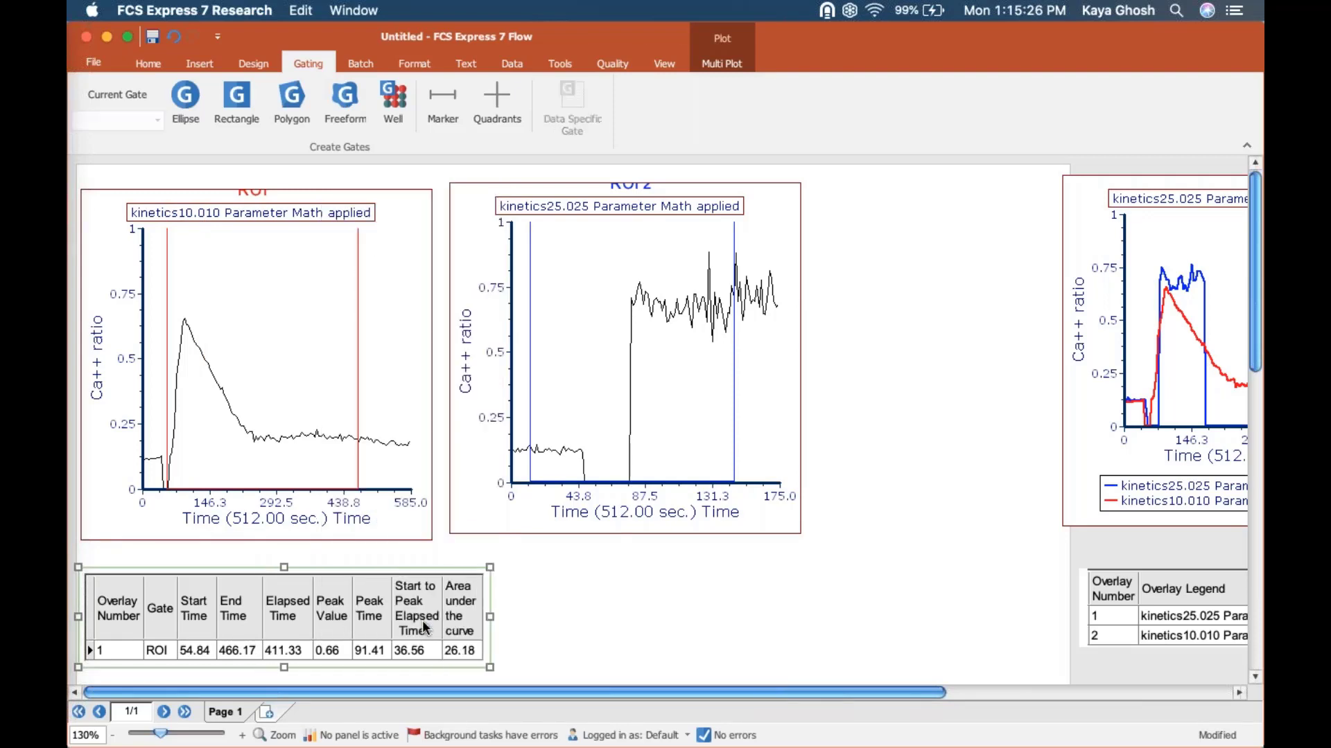
right_click(337, 619)
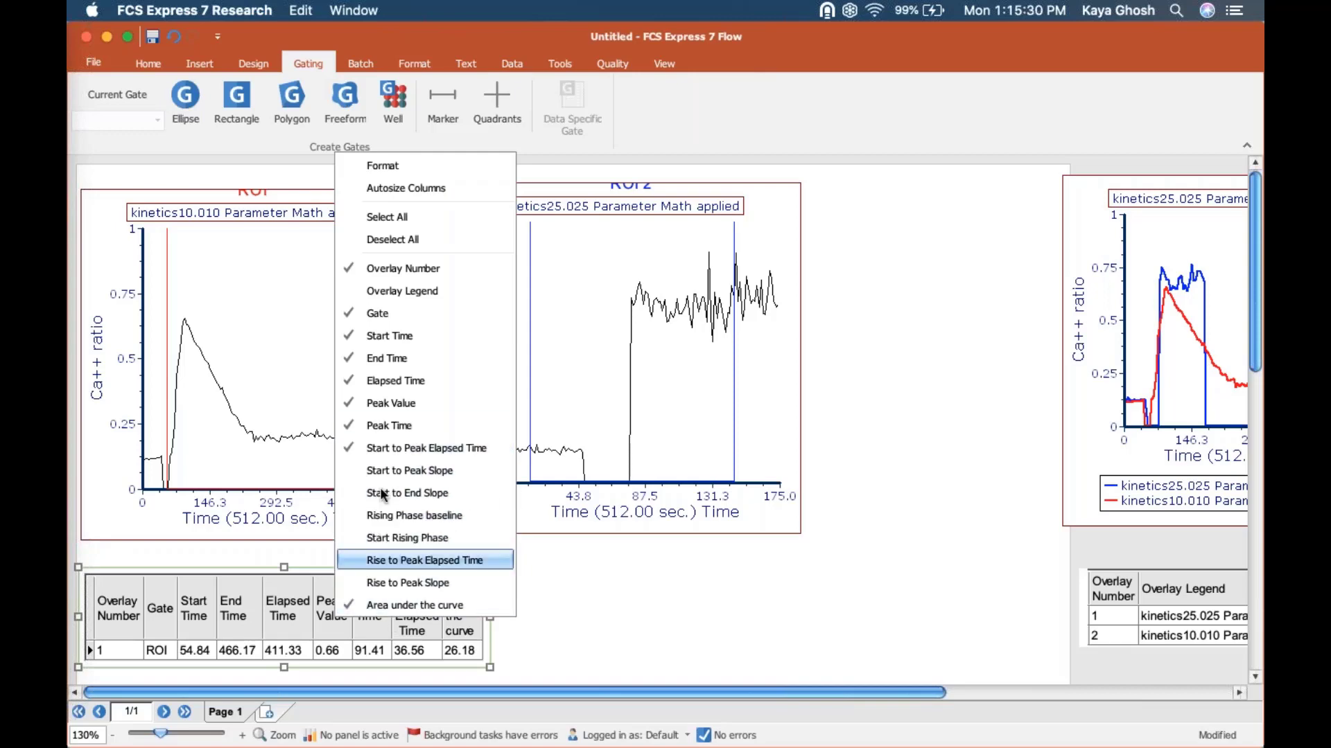
click(552, 614)
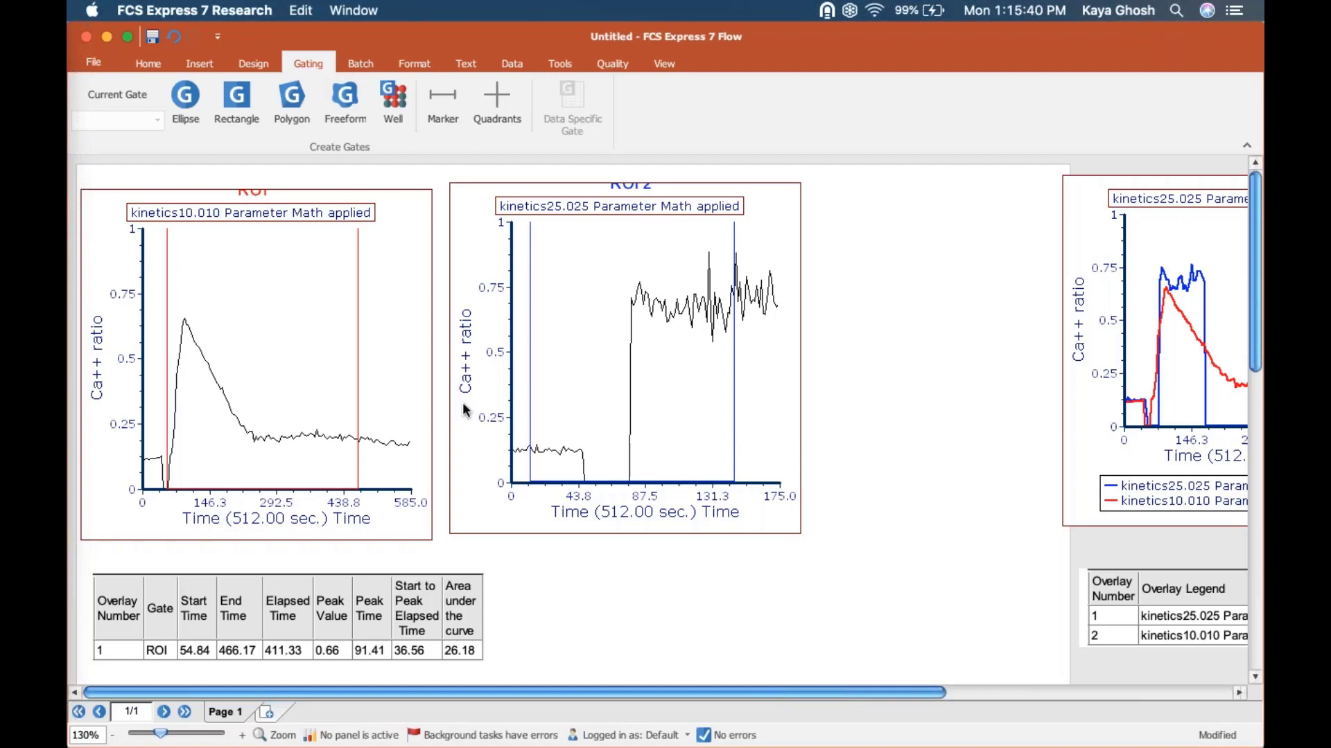
Step: Switch to the welcome screen kinetics v7 layout, review the webinar outline's bullet points, and return to the Untitled layout
click(667, 63)
click(630, 105)
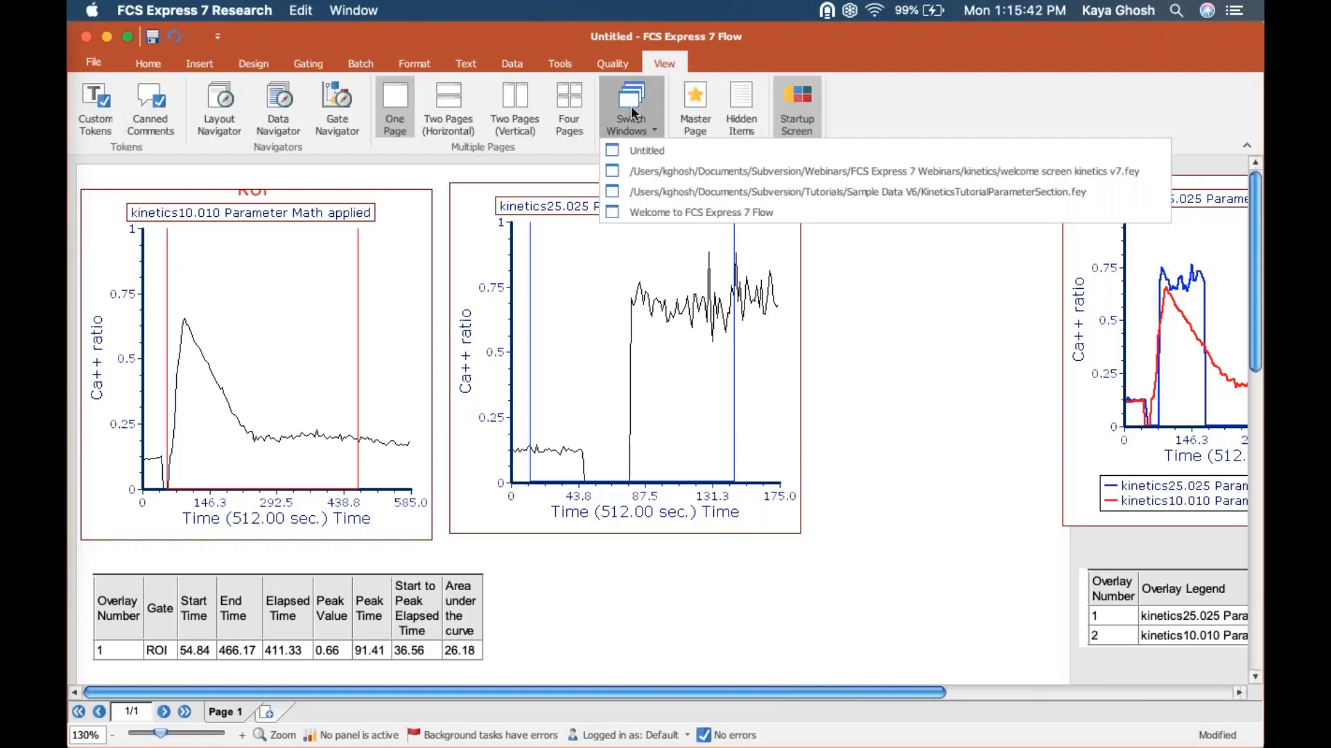
click(662, 174)
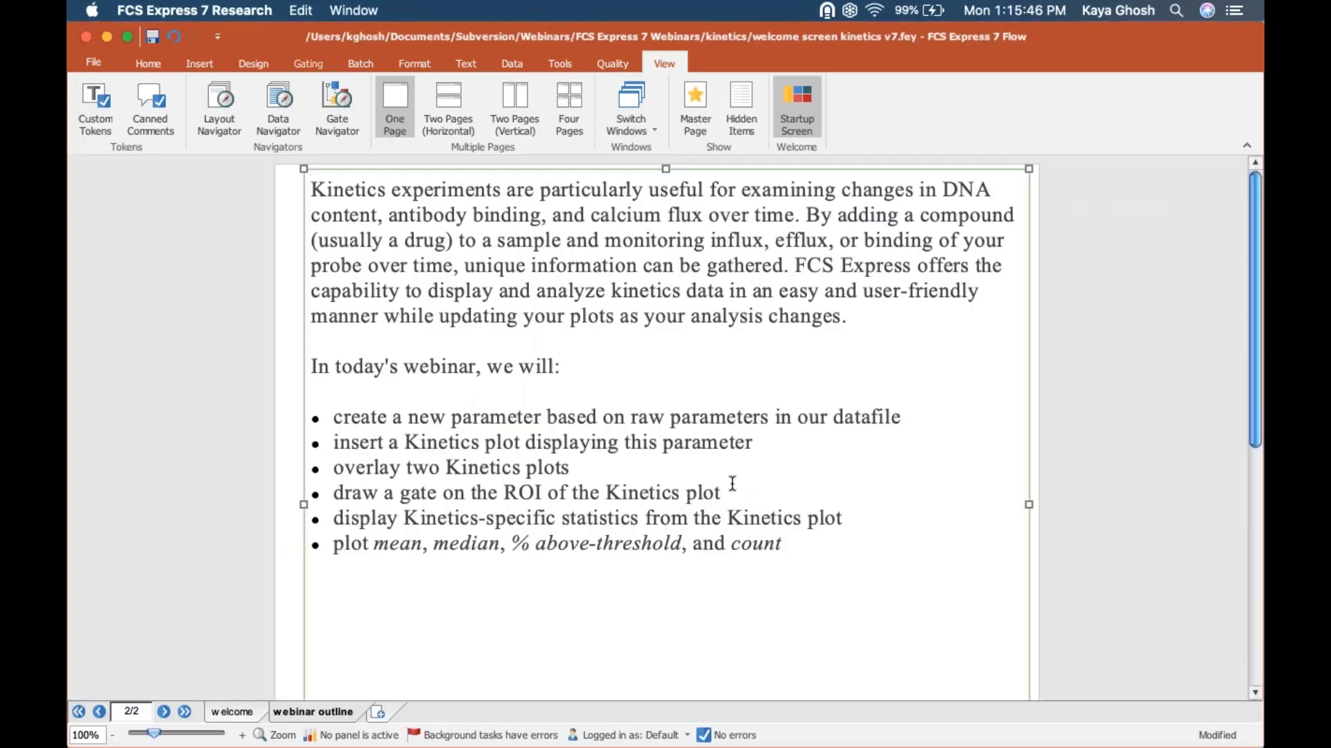
drag(333, 416, 839, 513)
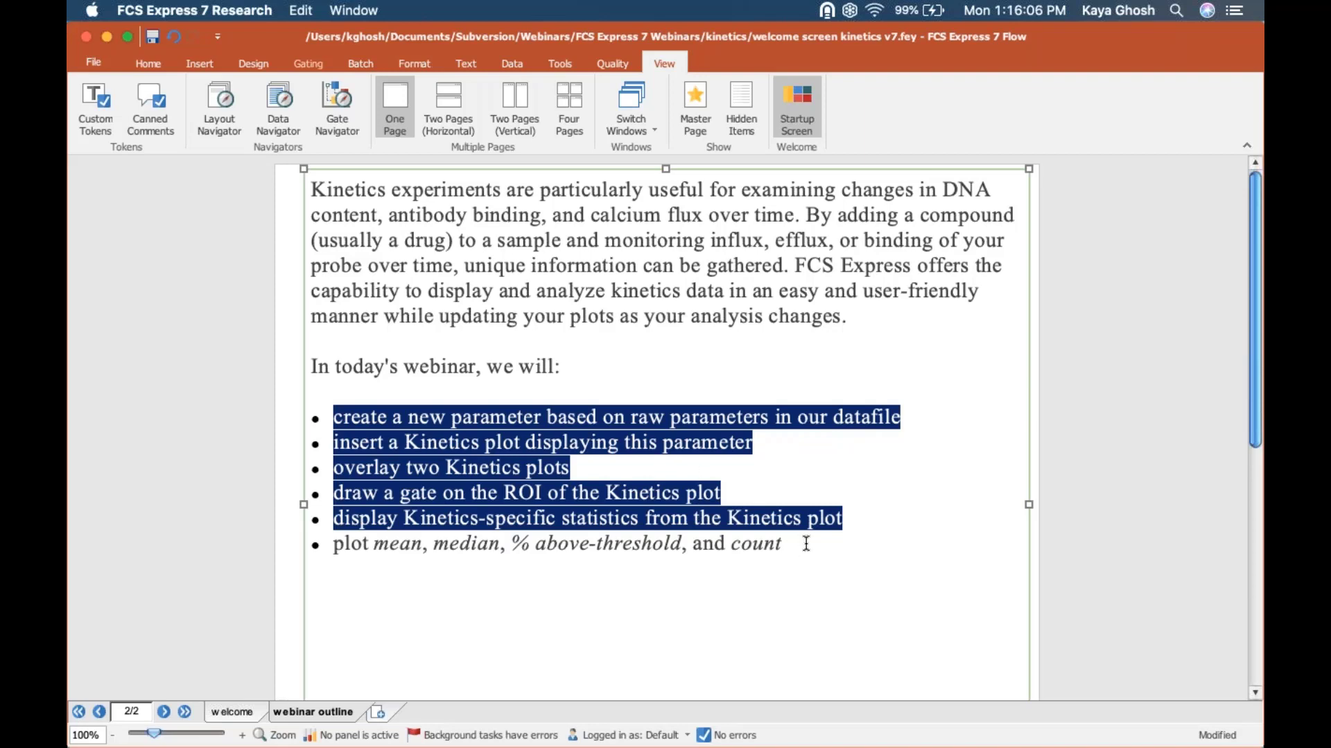
drag(806, 543, 344, 541)
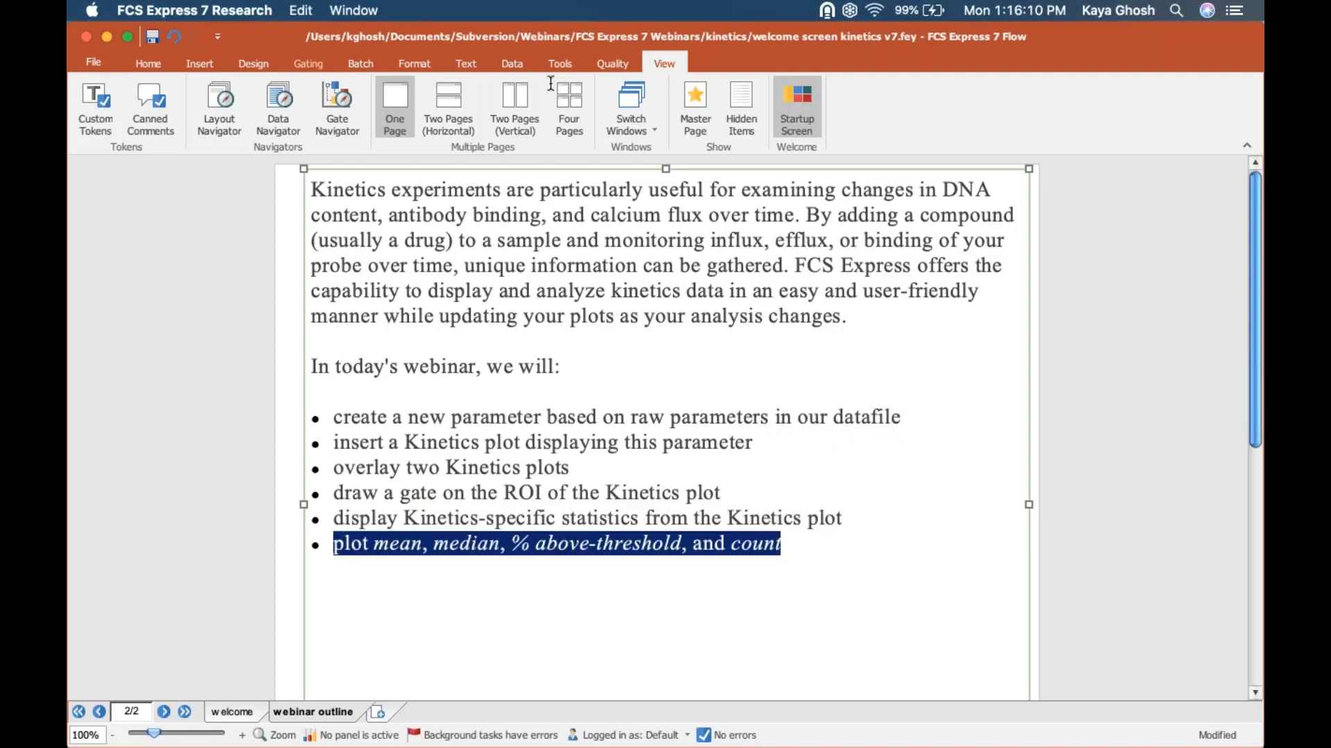
click(617, 126)
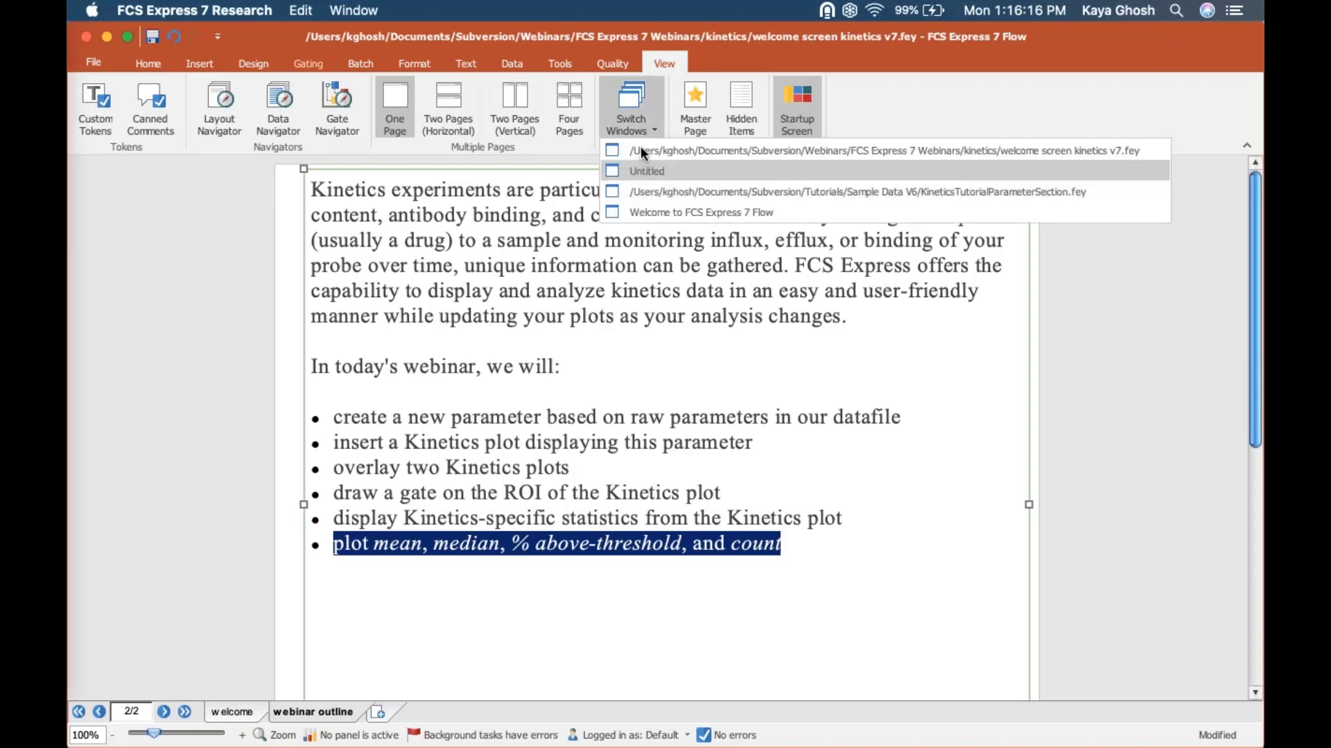
click(636, 178)
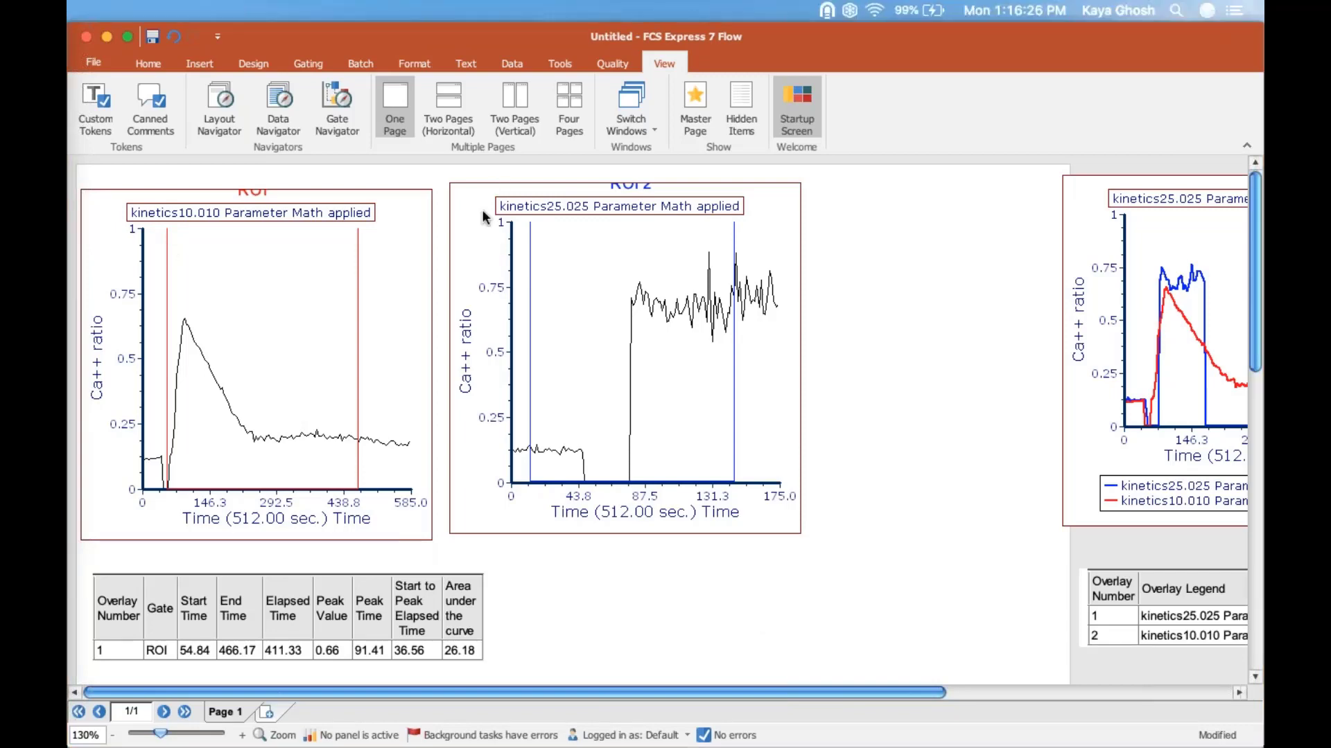
Step: Duplicate the kinetics10.010 plot and place the copy below its statistics table
click(112, 736)
click(112, 737)
click(111, 736)
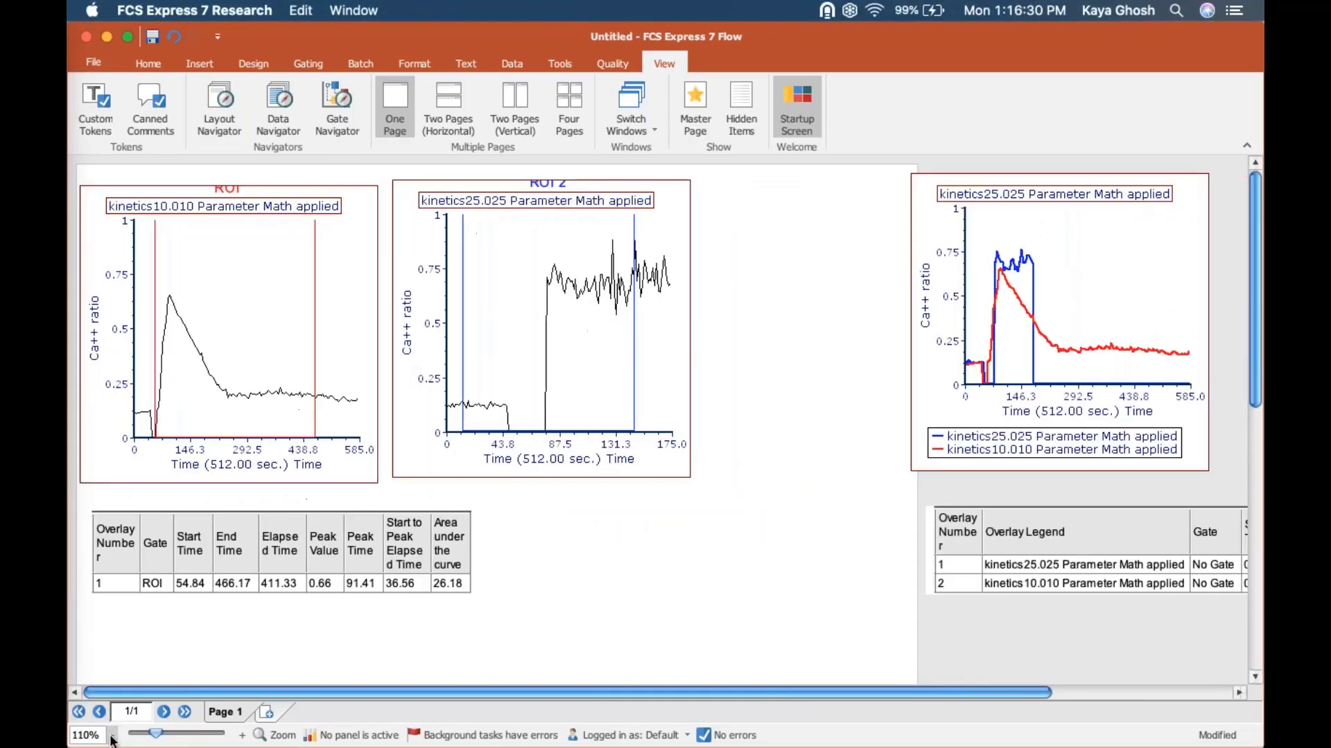
click(112, 736)
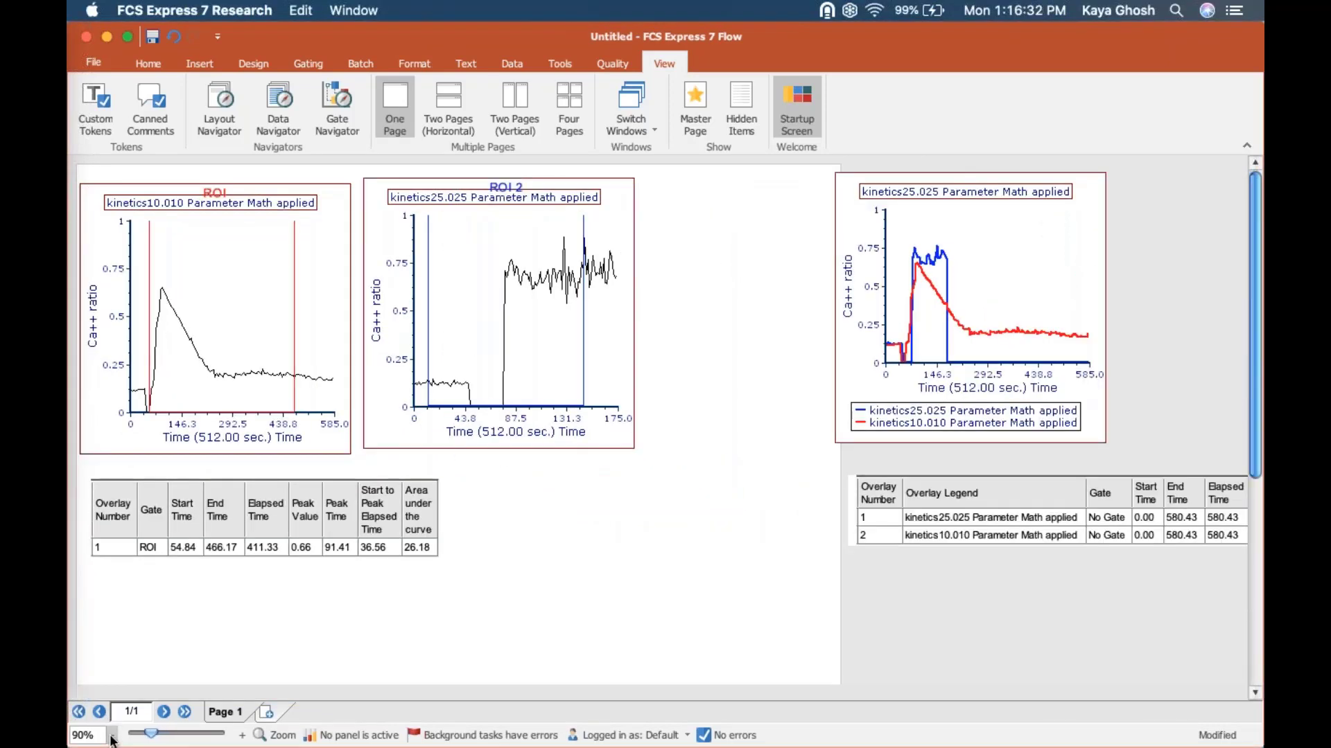
click(326, 199)
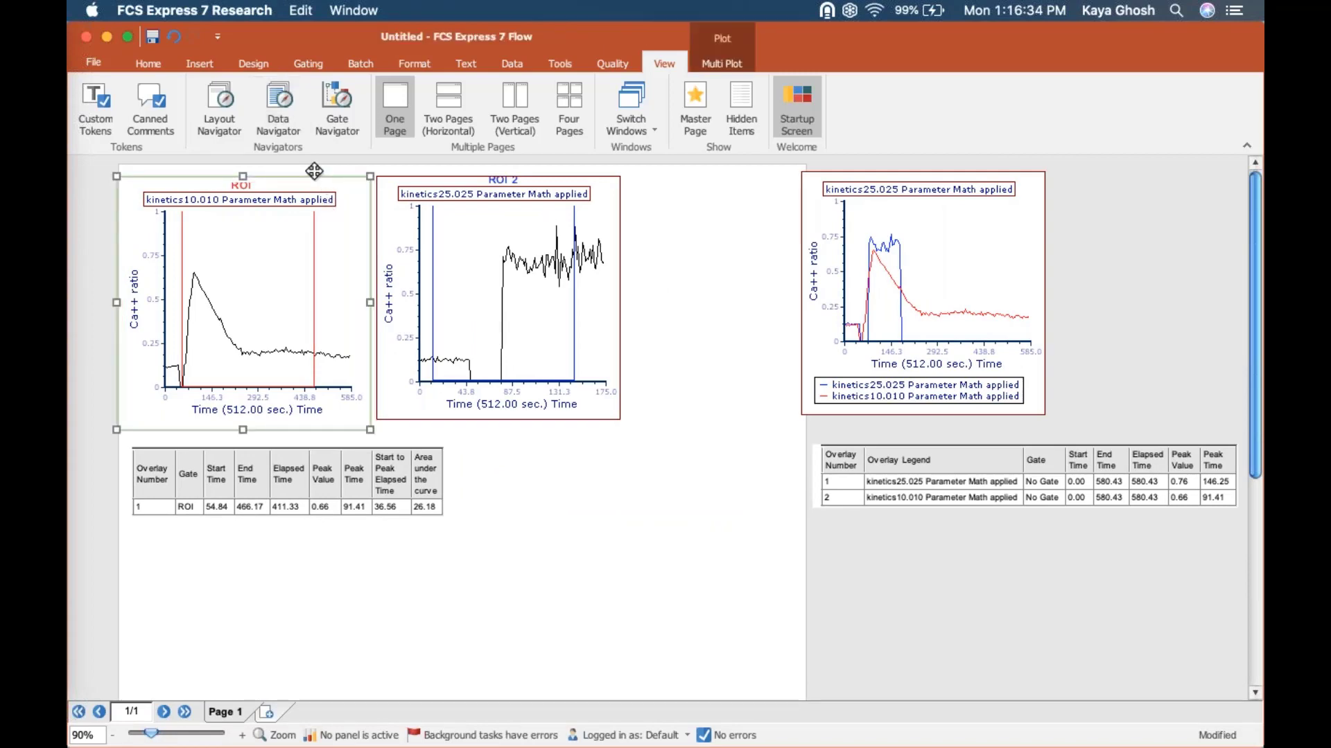
key(super+v)
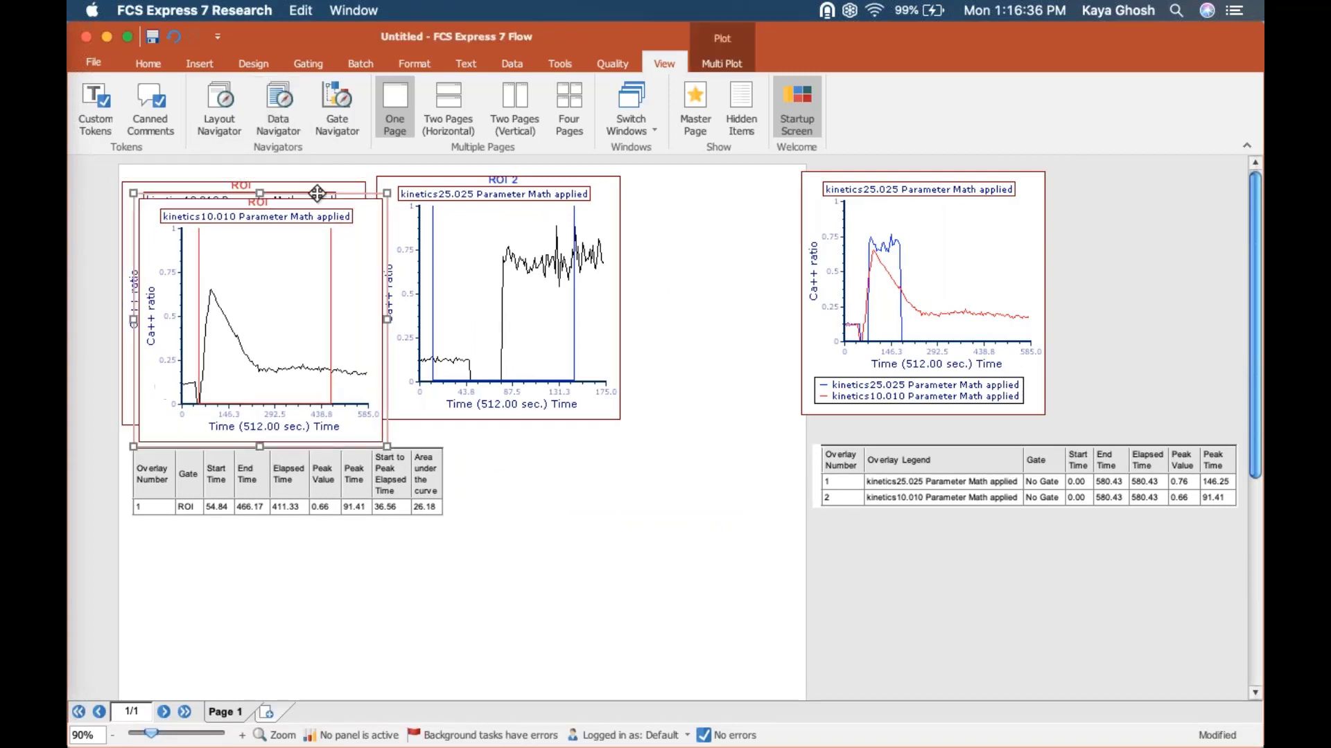
drag(319, 195, 307, 582)
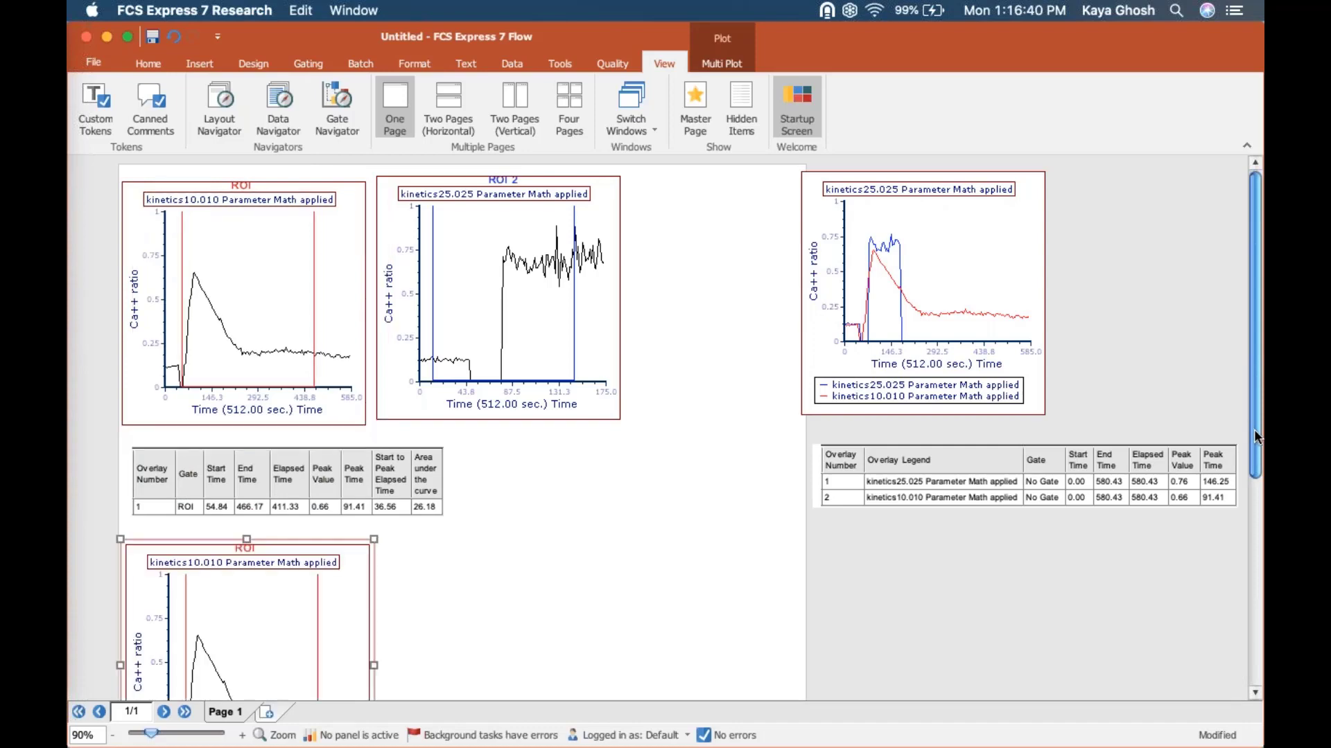
drag(1254, 433, 1263, 631)
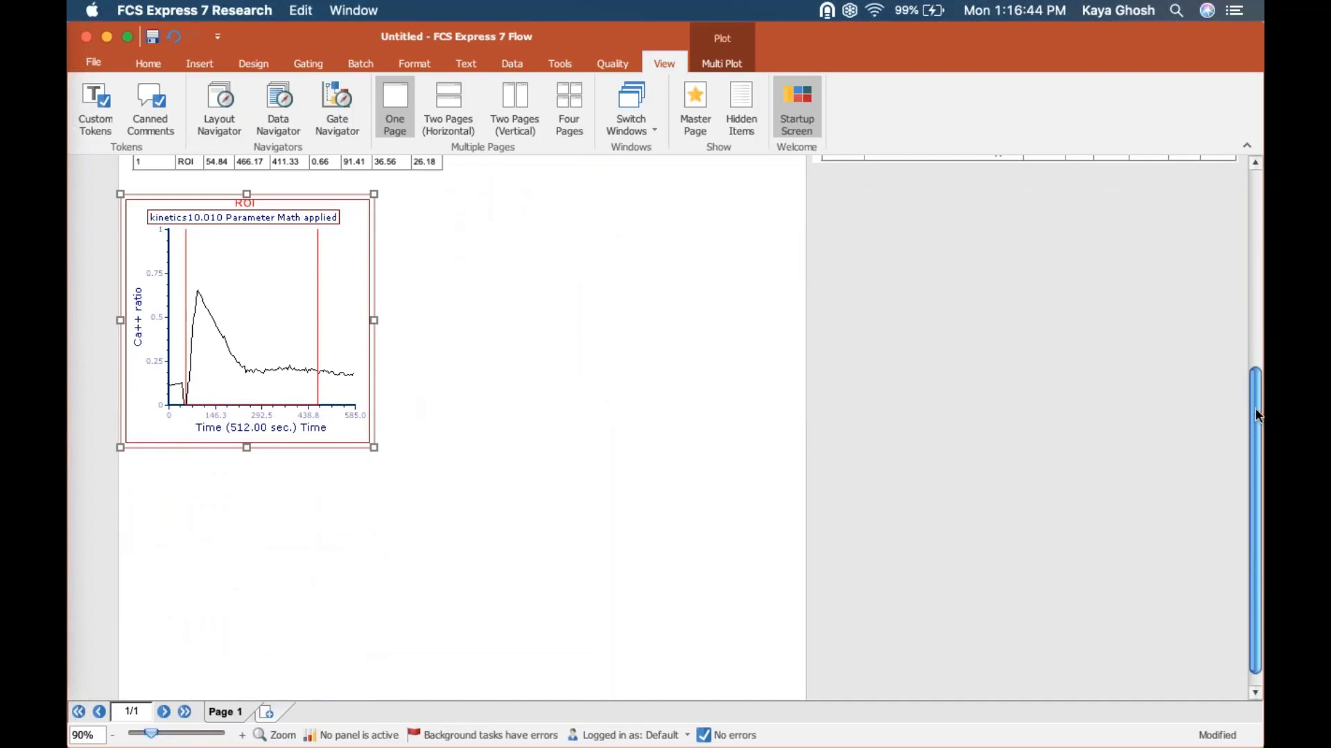
click(1253, 340)
drag(1253, 340, 1253, 341)
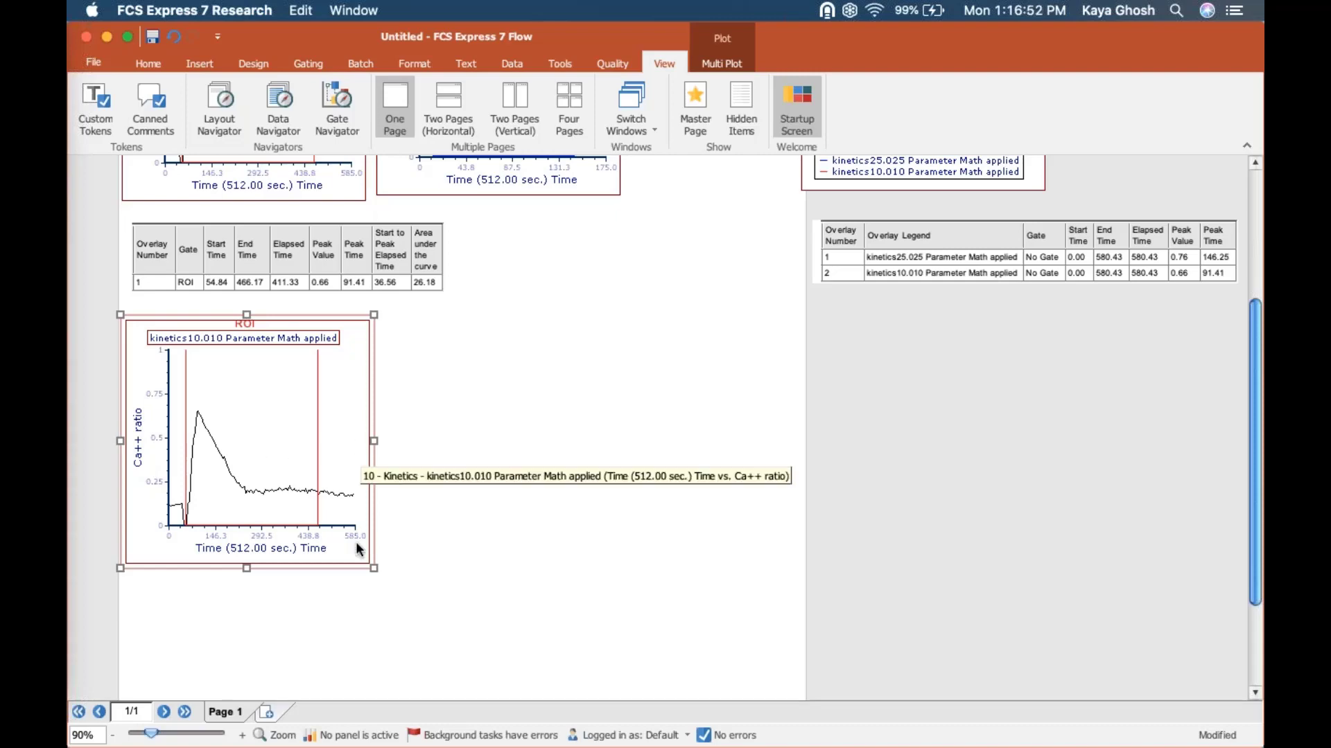
Step: Open the overlay formatting options of the duplicated kinetics10.010 plot and set its plotting value to Mean
click(410, 61)
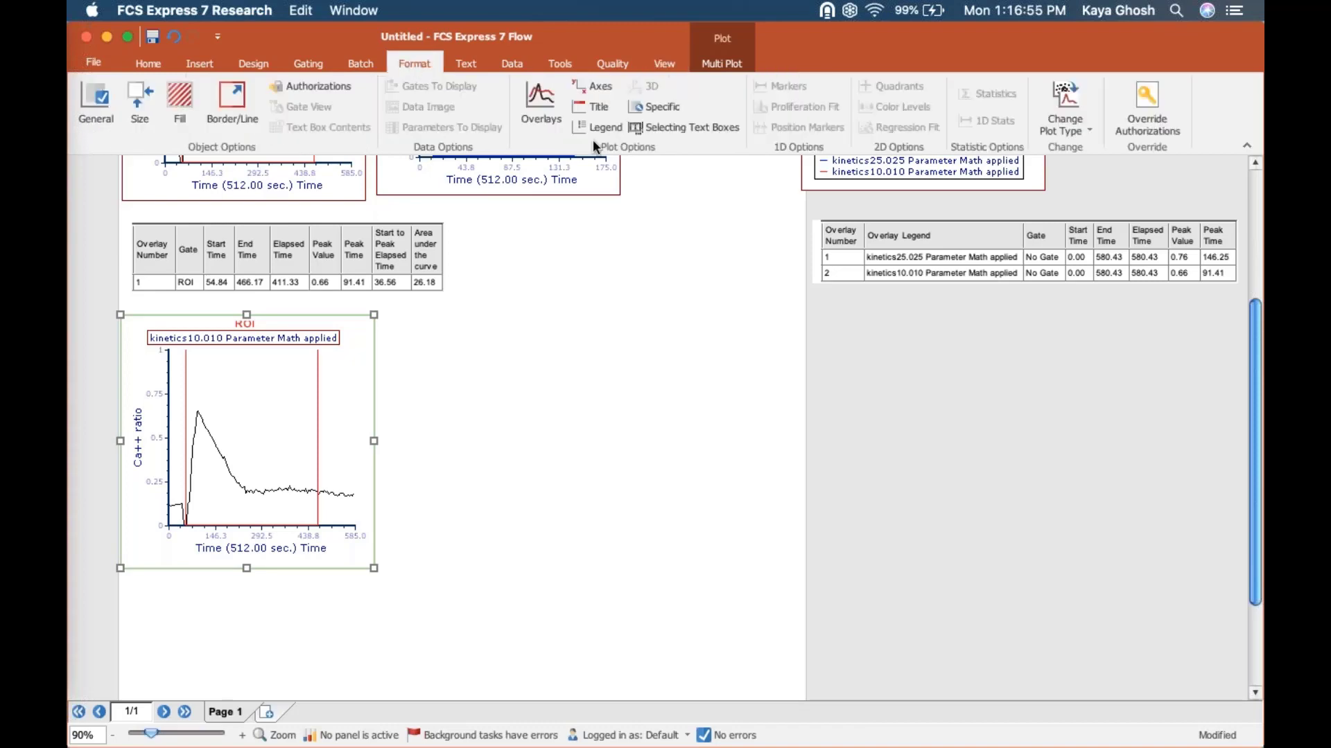
click(540, 102)
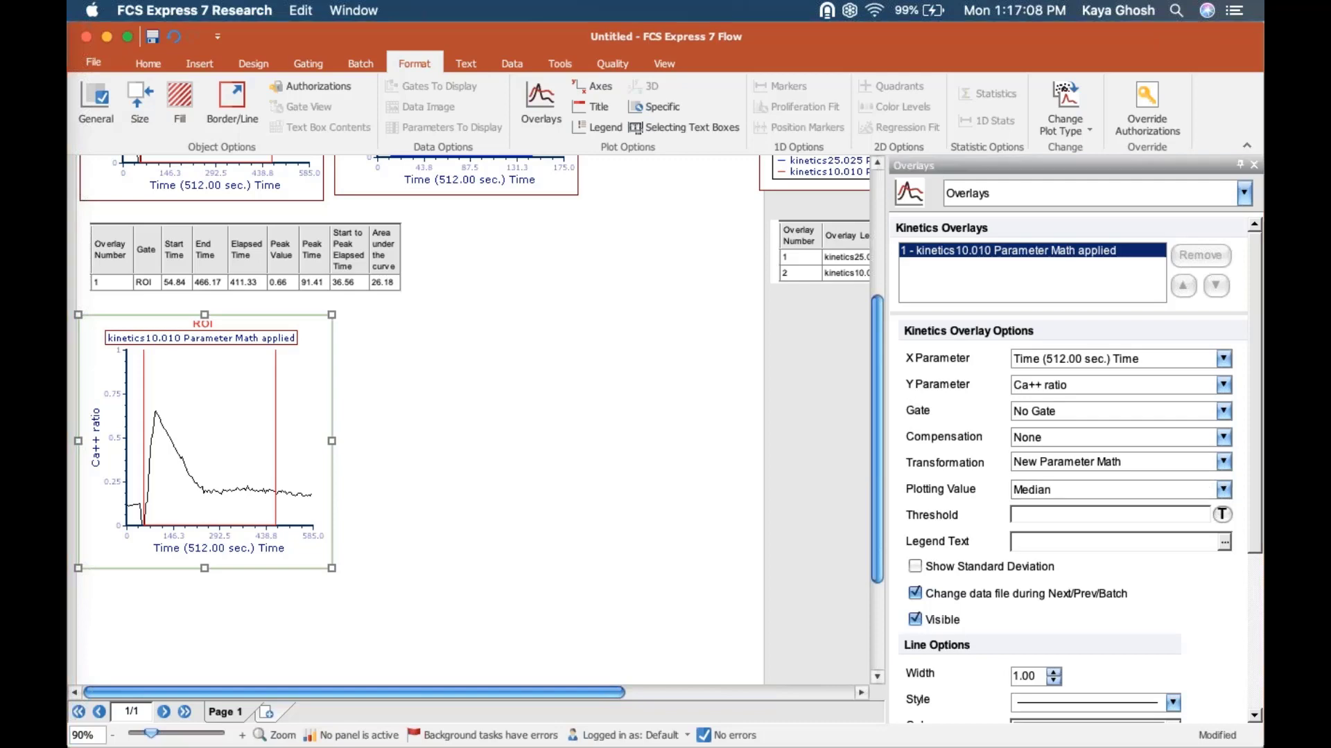
click(929, 497)
drag(905, 487, 984, 489)
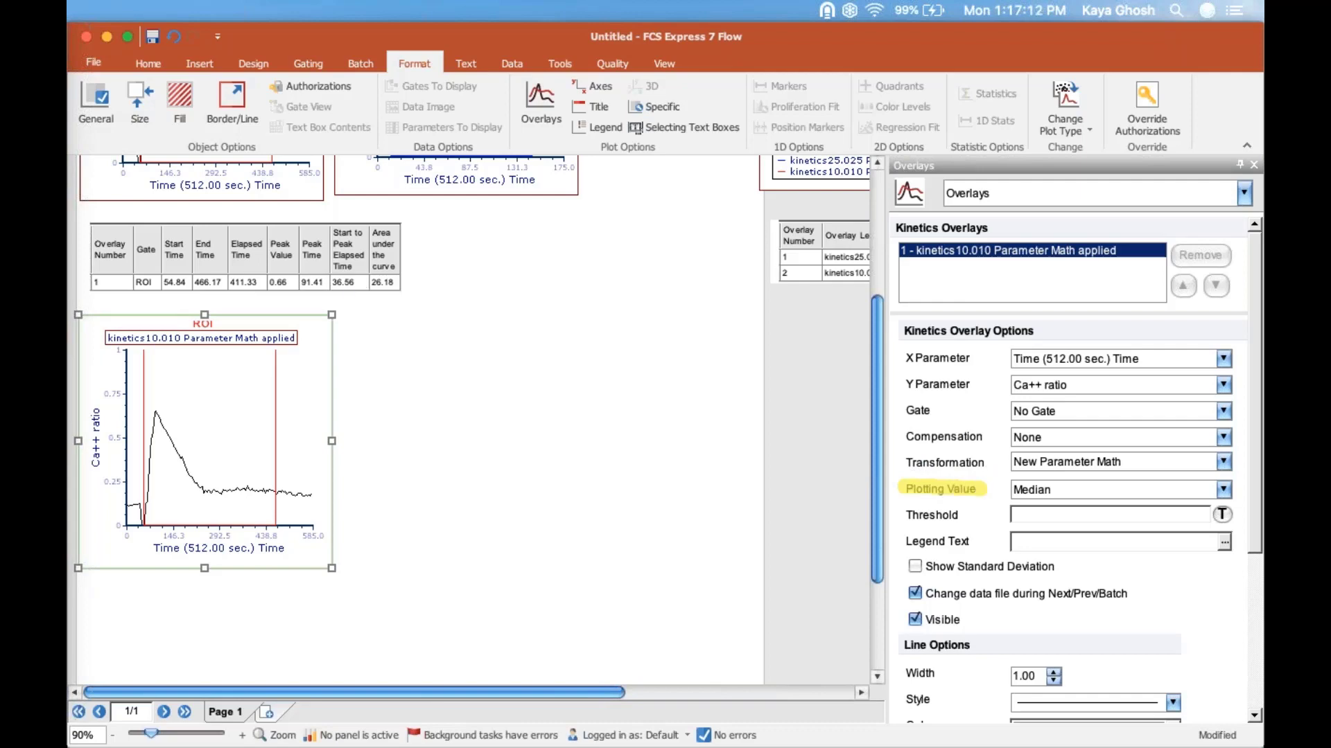
click(1210, 492)
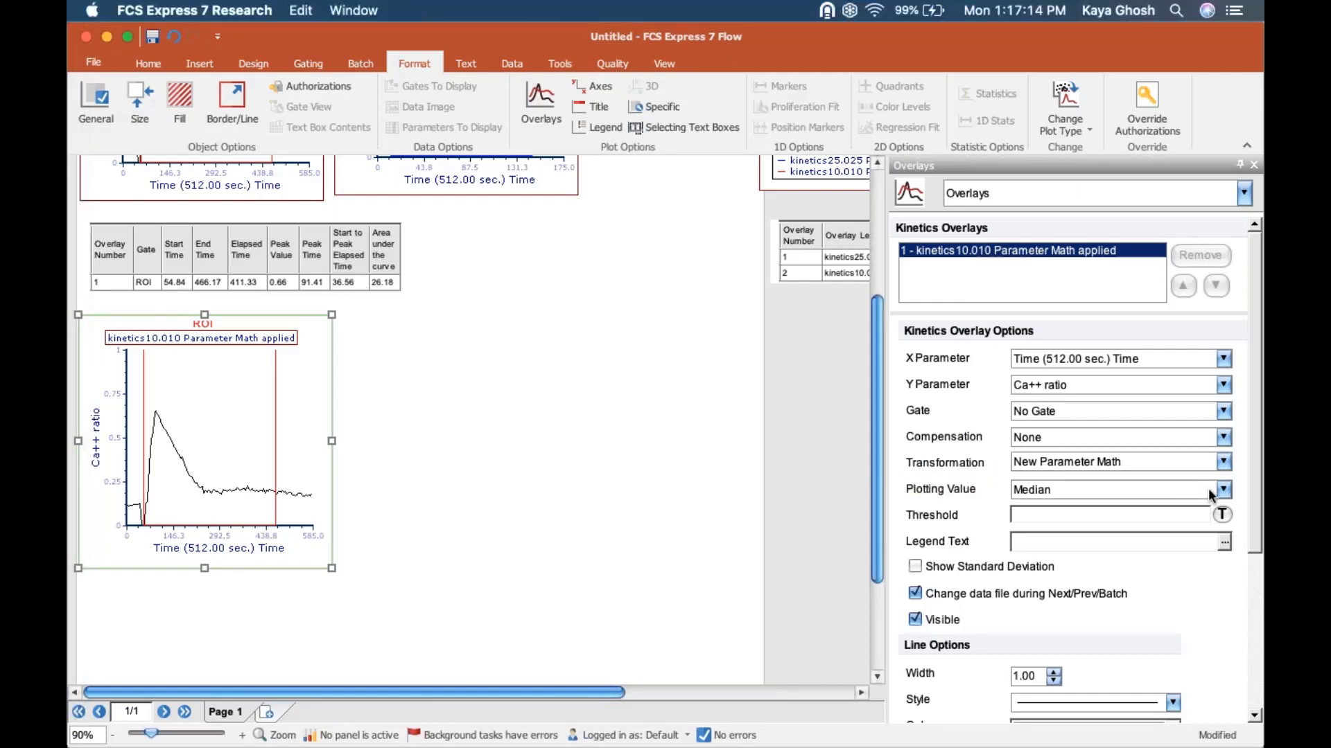
click(1213, 492)
click(1195, 507)
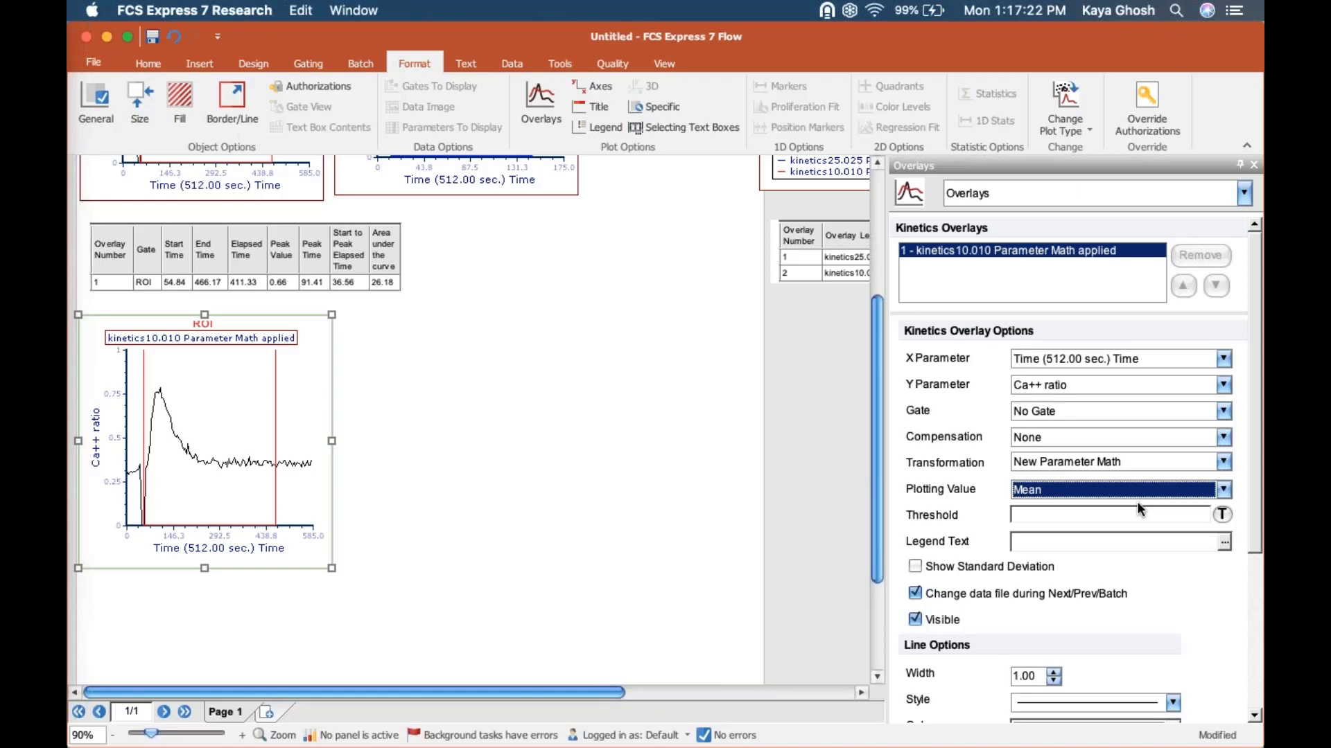
Step: Set the duplicated plot's plotting value to Count and make its Y axis range automatic
click(1224, 490)
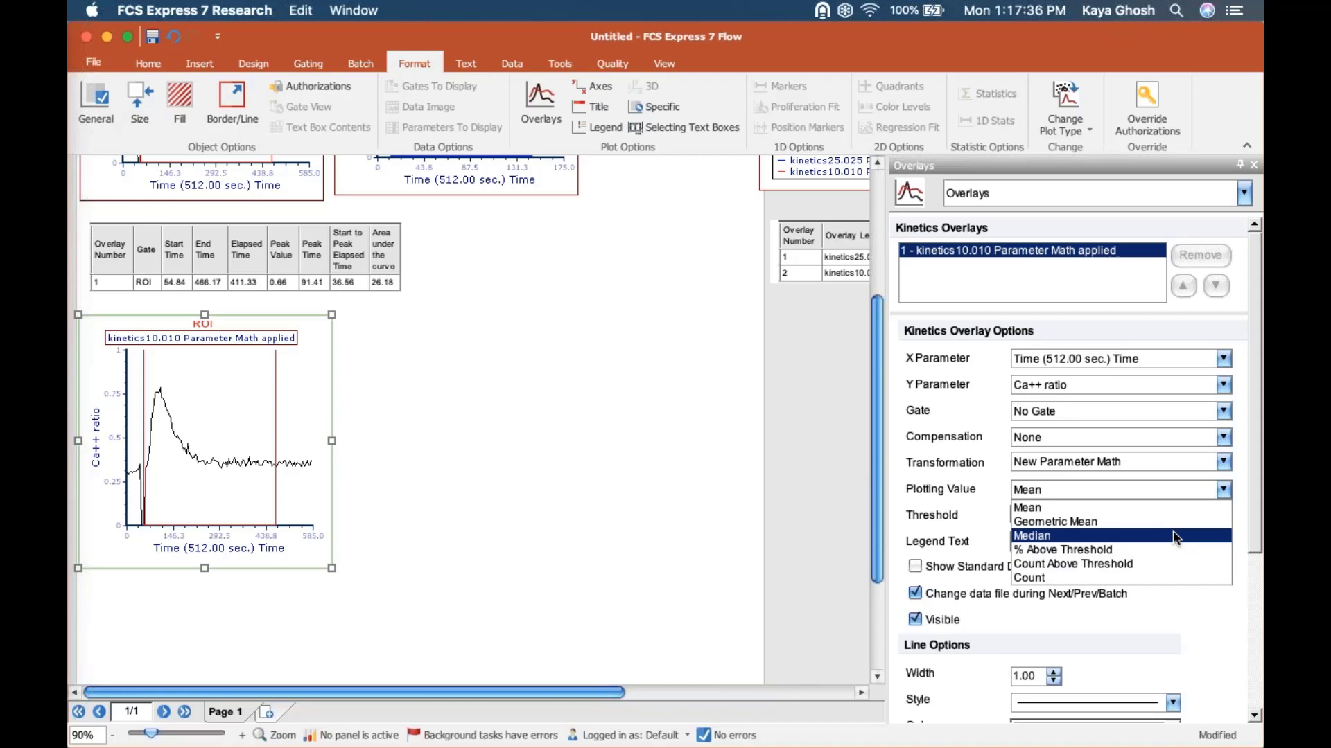
click(1124, 576)
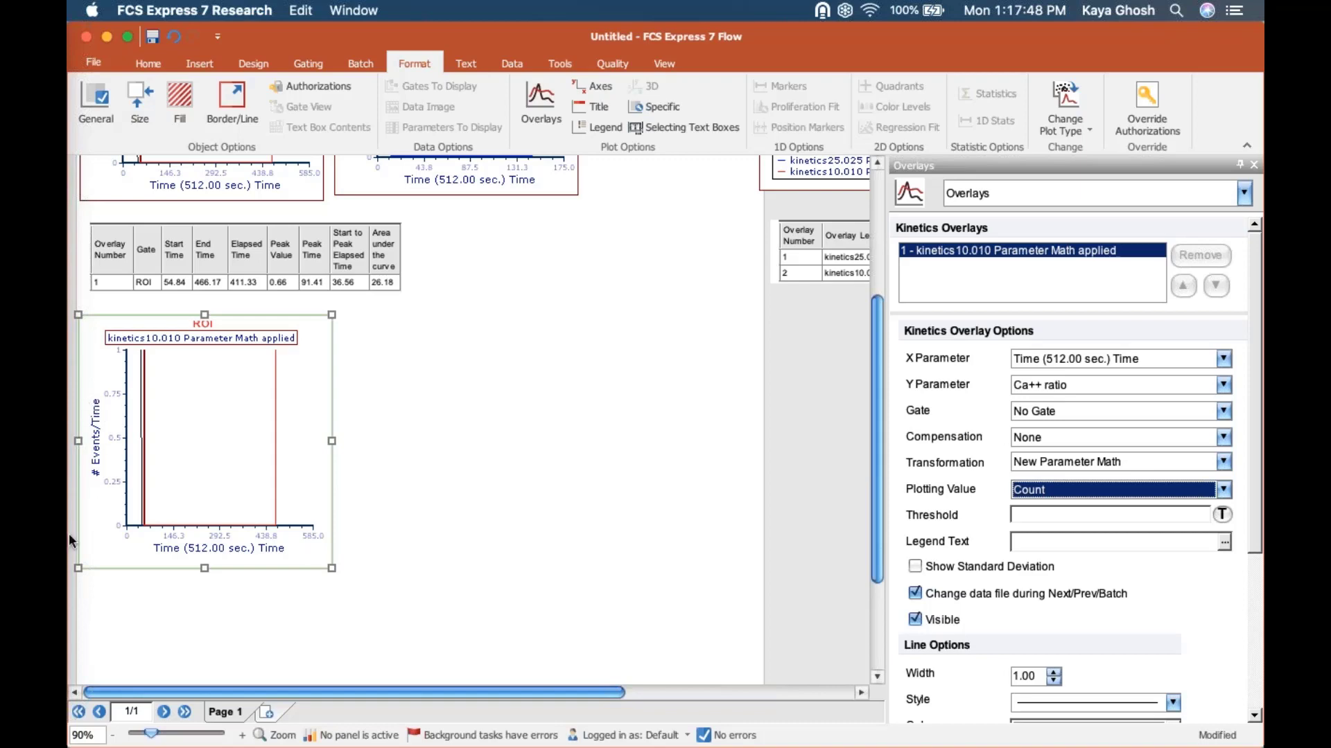
click(242, 735)
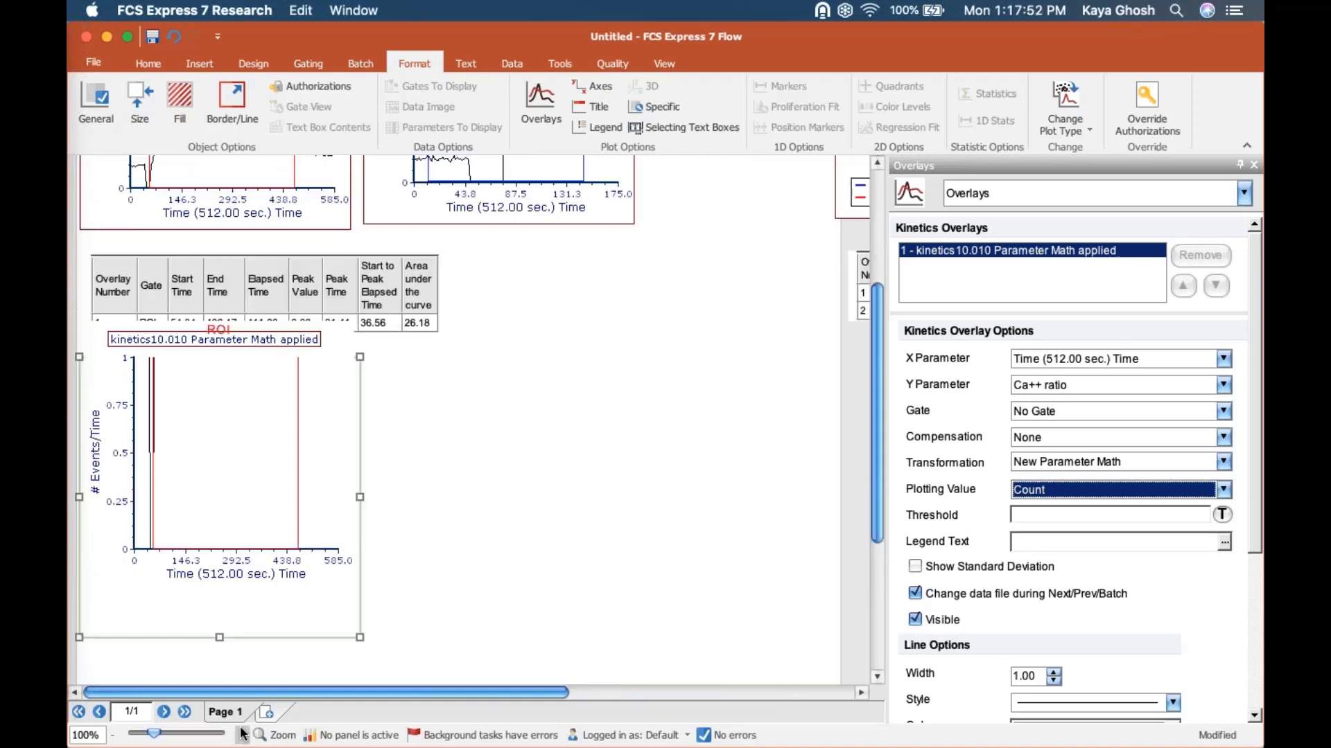
click(1007, 199)
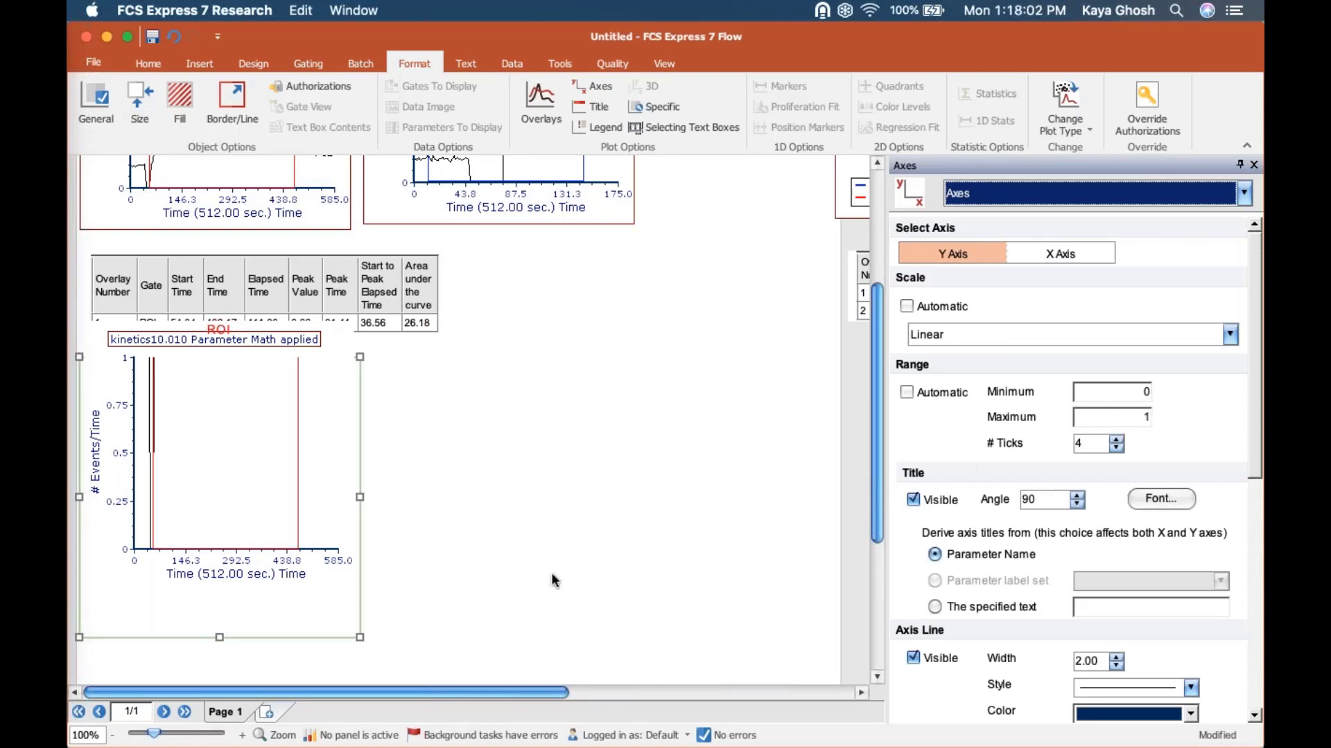
click(905, 394)
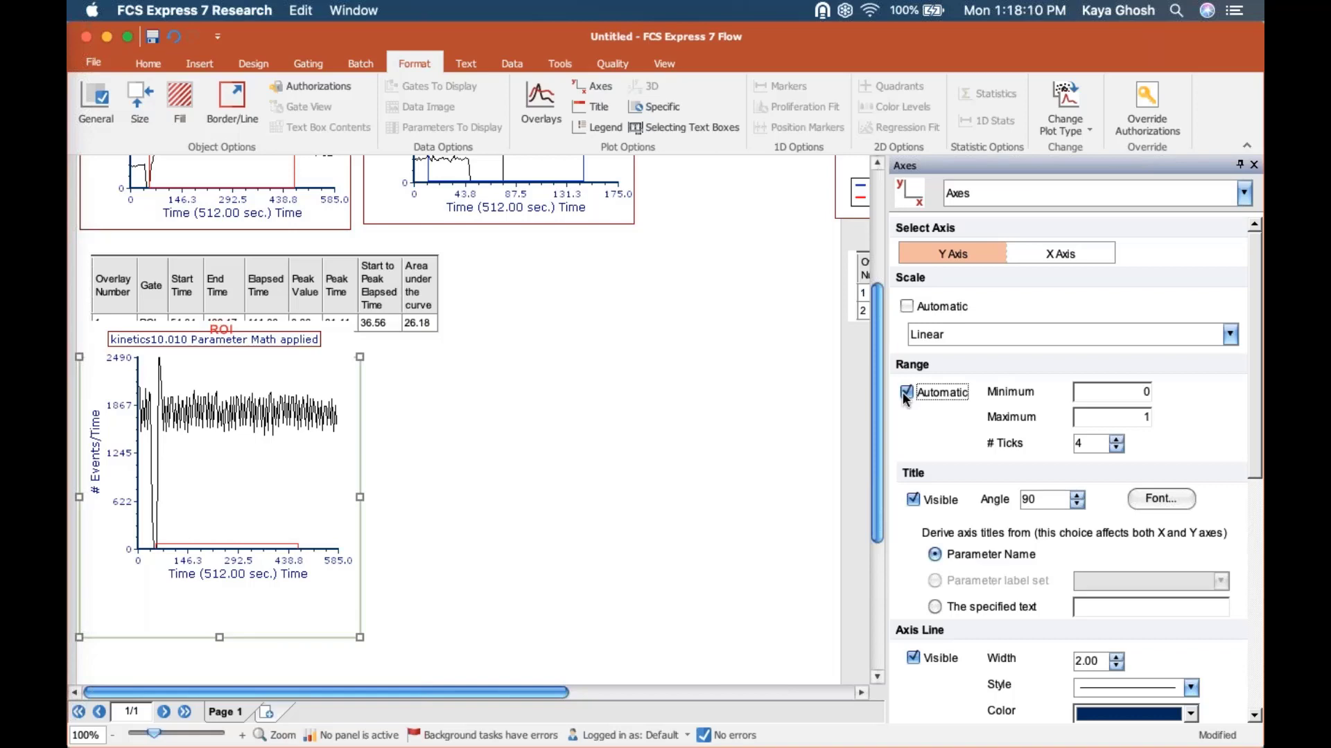
Step: Set the duplicated plot's resolution to 64 x 64 in its specific options
click(984, 200)
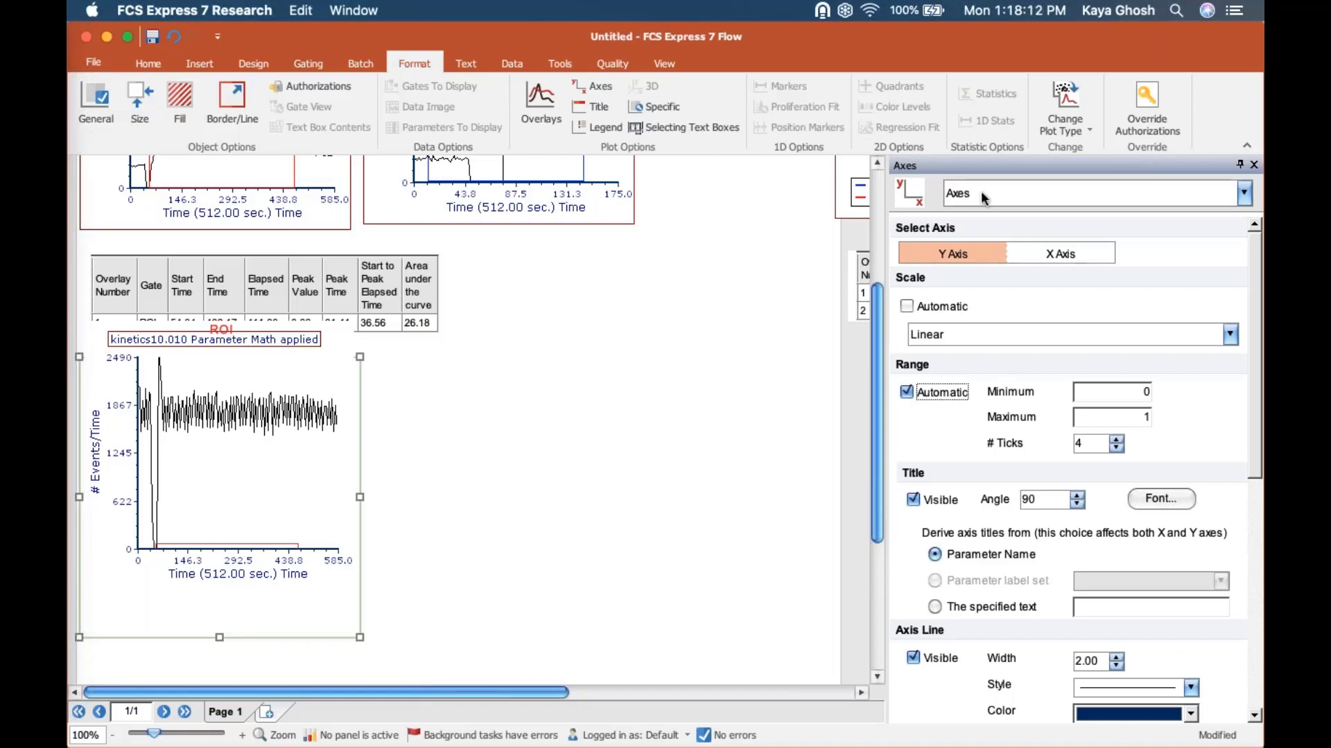
click(993, 243)
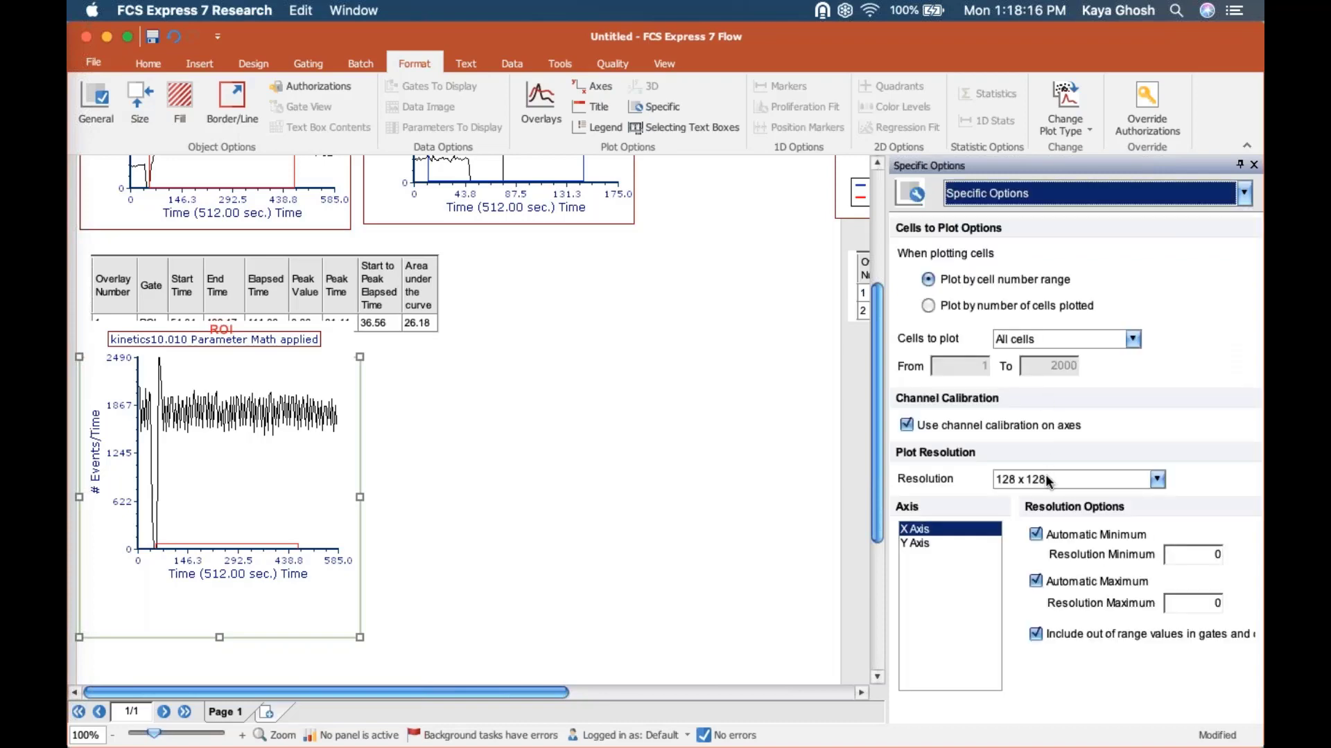
click(1048, 481)
click(1028, 506)
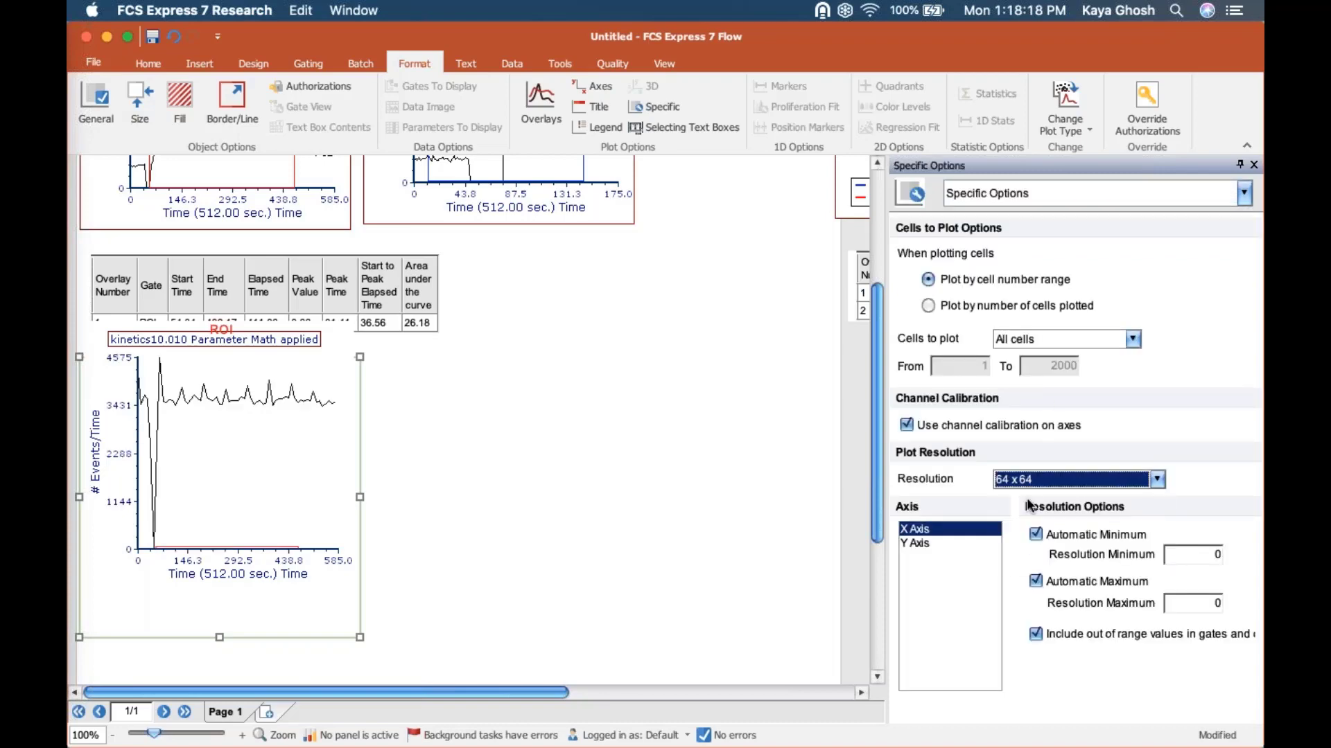
Step: Set the duplicated kinetics10.010 plot's resolution to 32 x 32 and deselect the plot
click(1024, 485)
click(1027, 496)
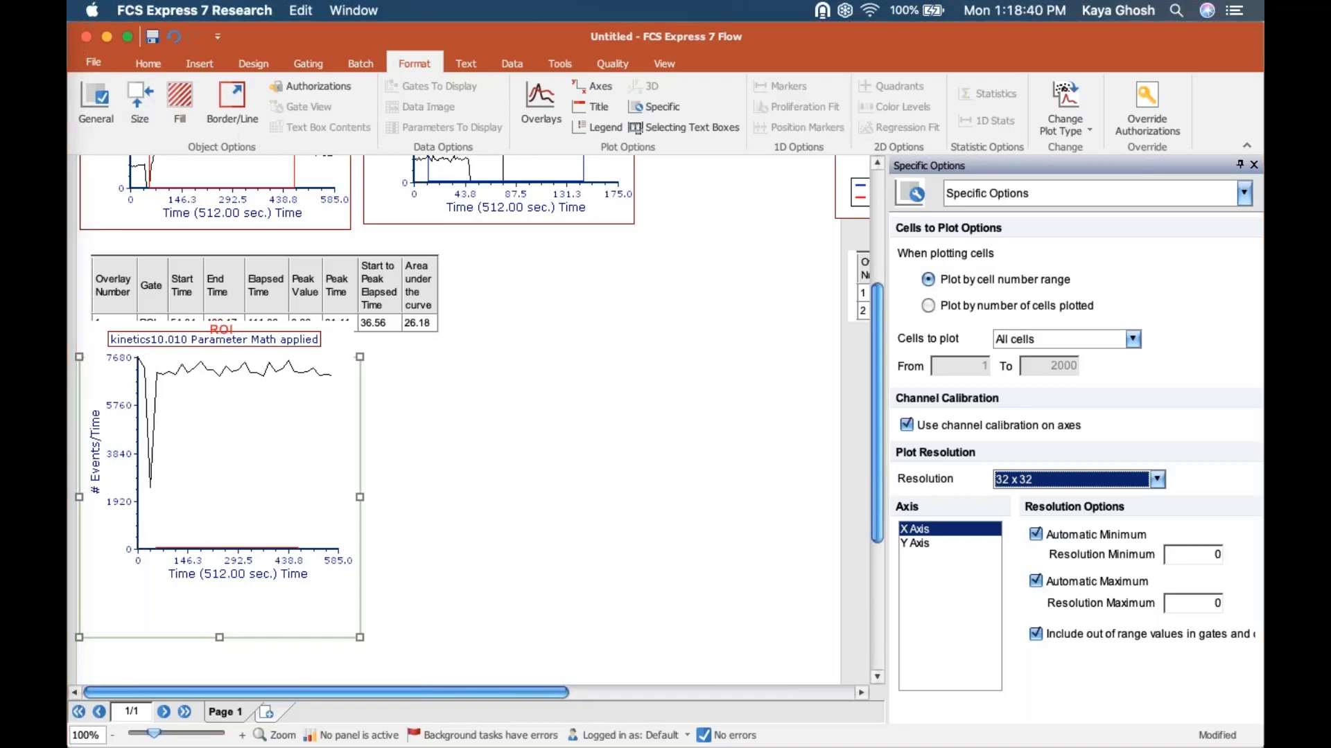
click(158, 490)
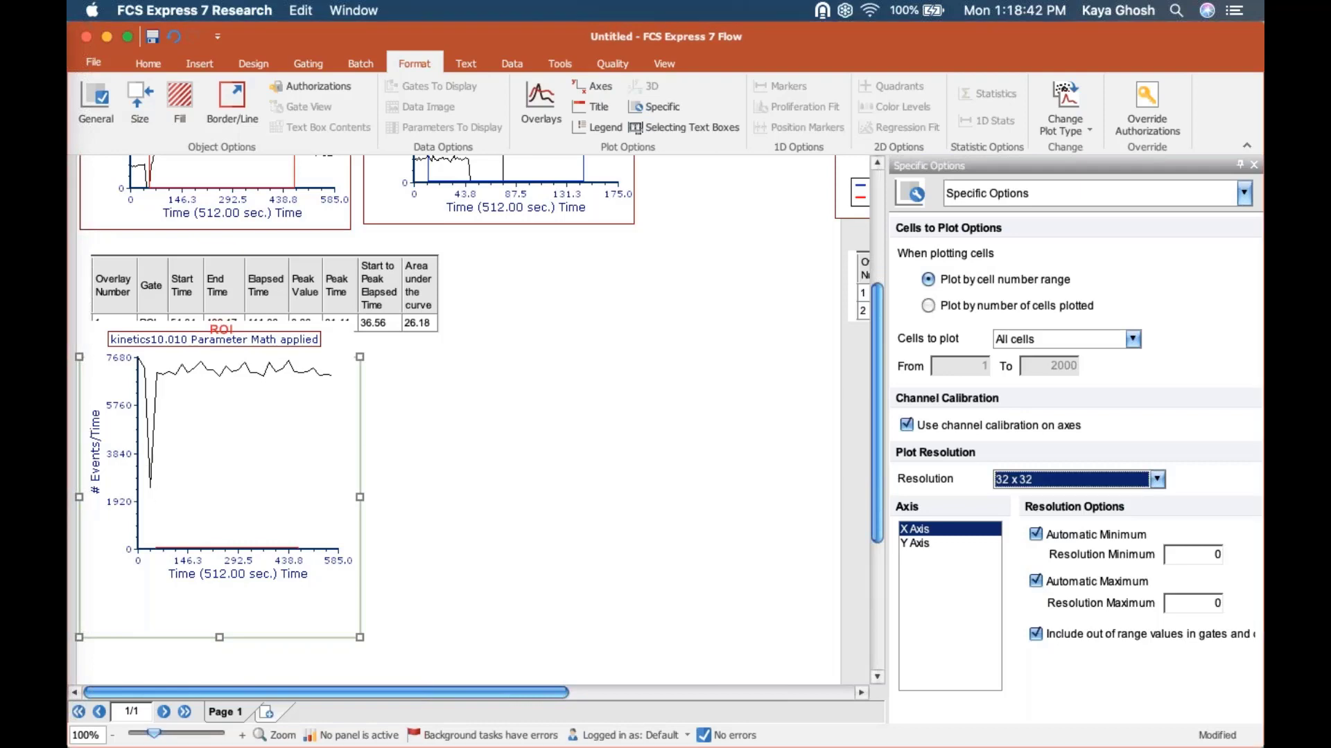
click(399, 515)
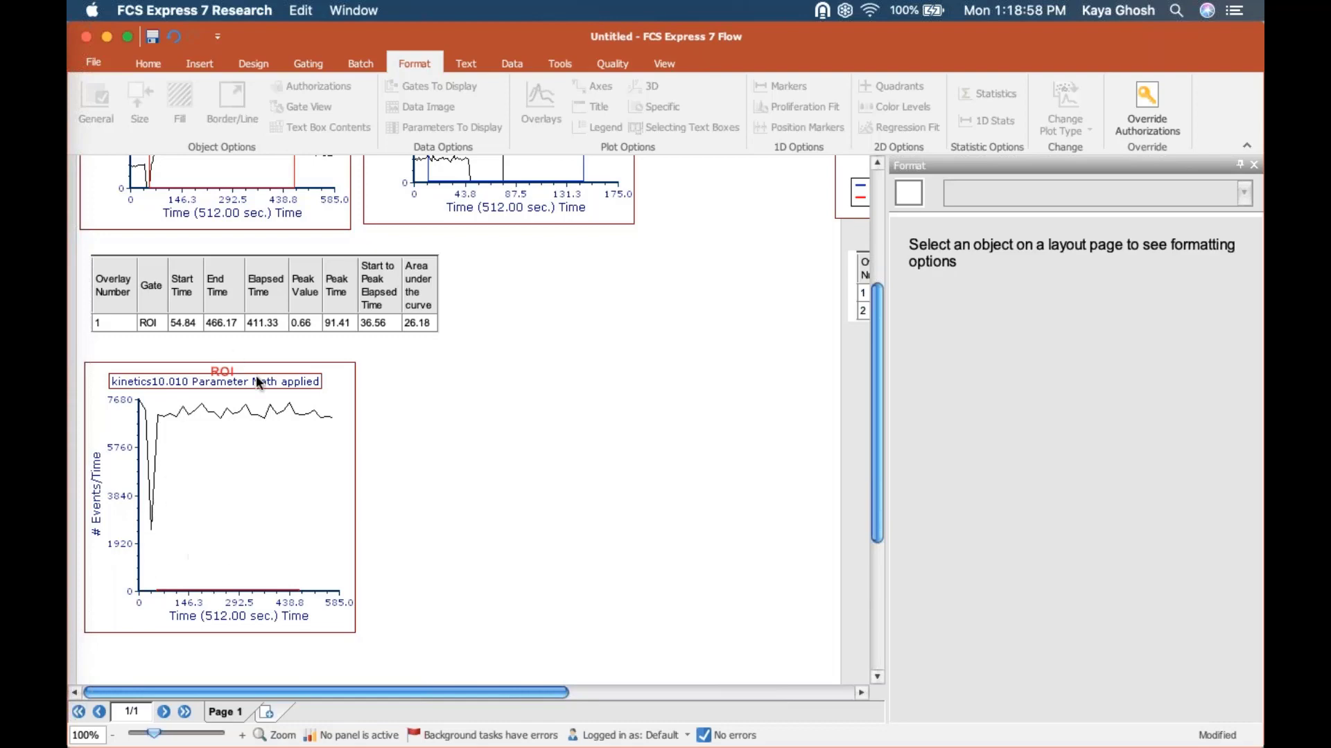
click(269, 494)
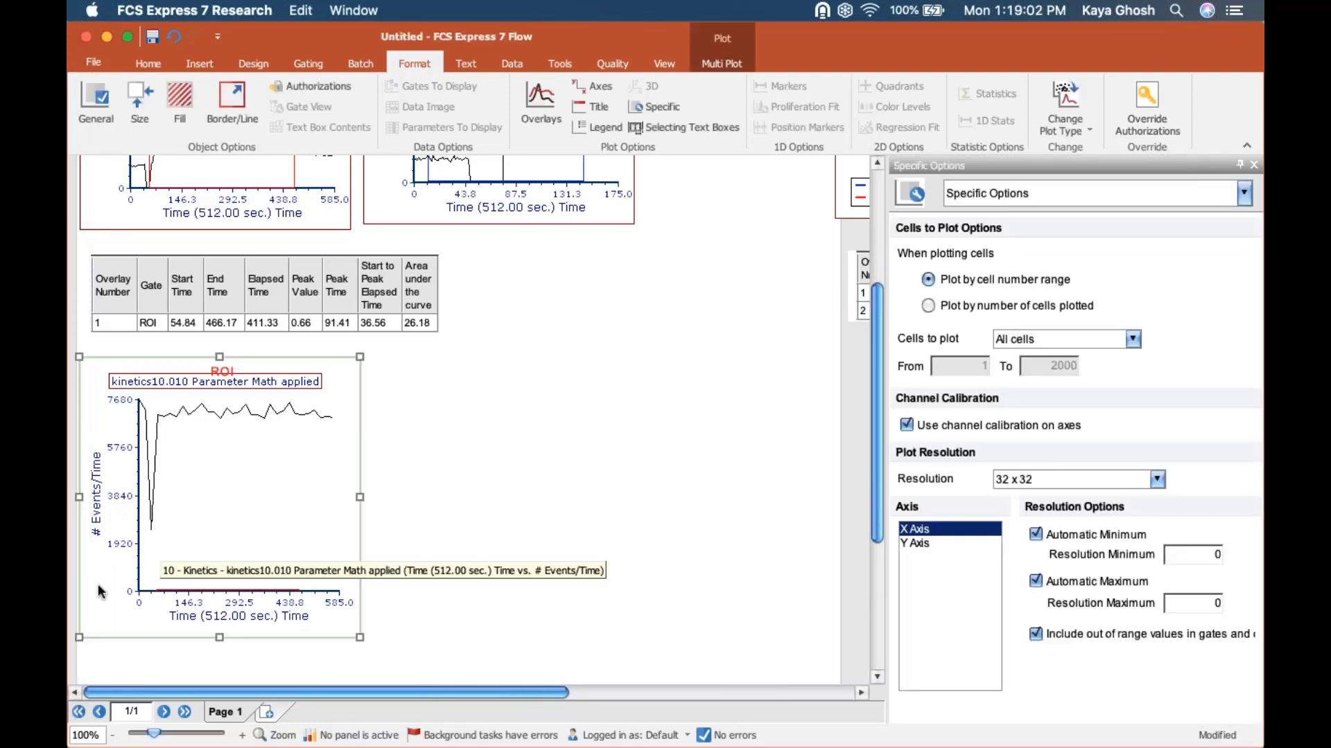
click(508, 404)
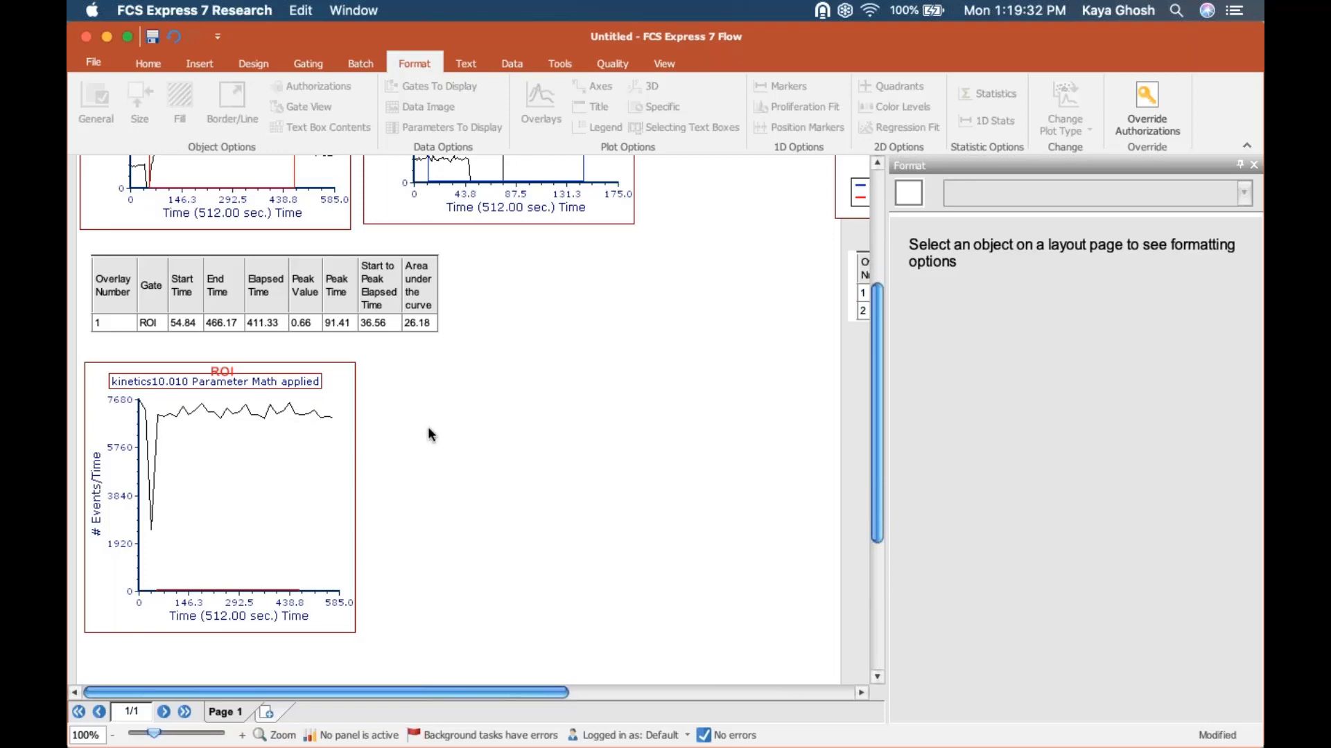
Step: Switch to the open KineticsTutorialParameterSection.fey layout and maximize its window
click(668, 62)
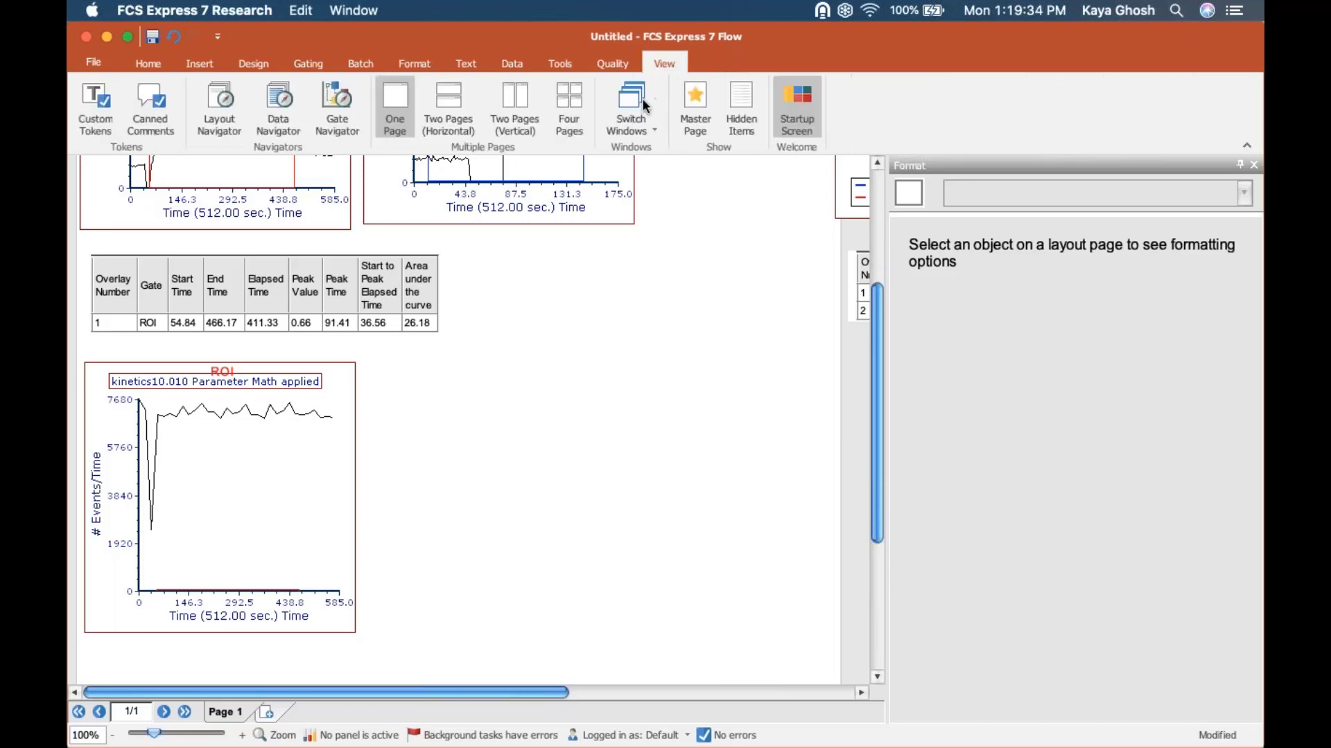
click(641, 105)
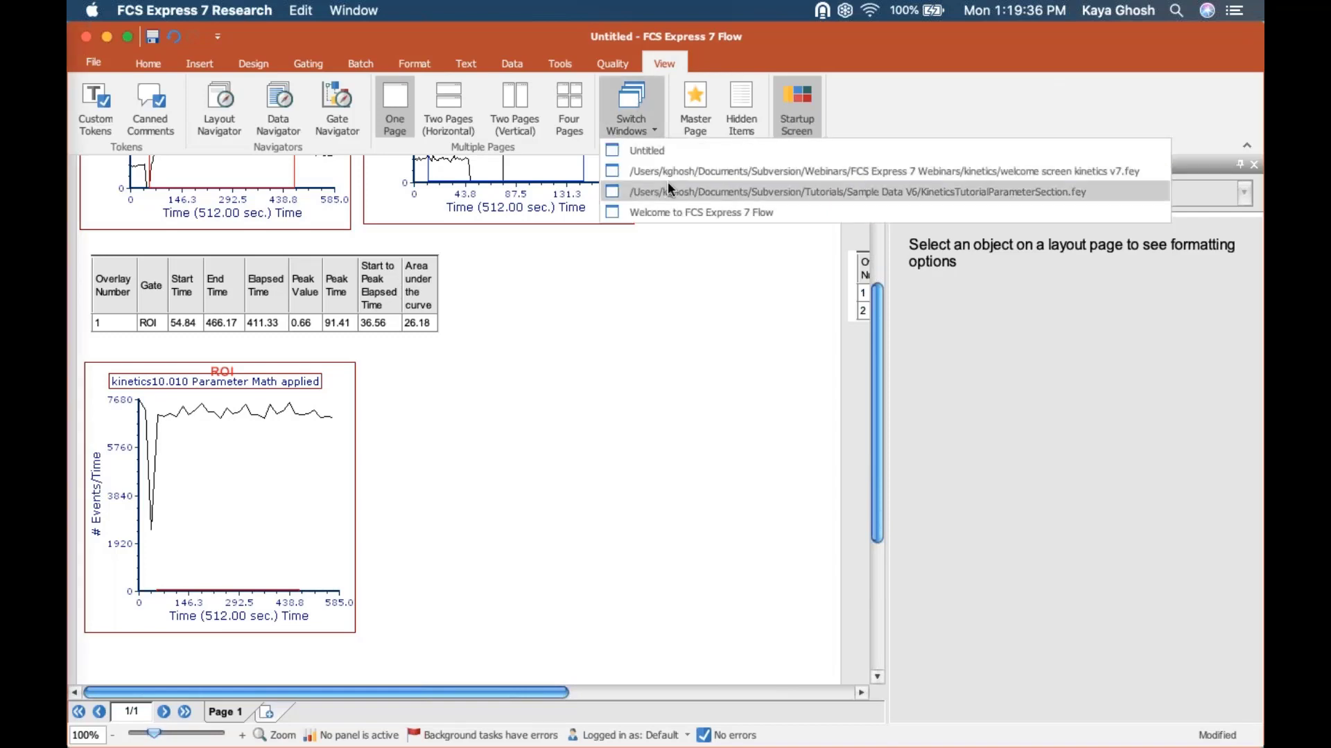
click(668, 184)
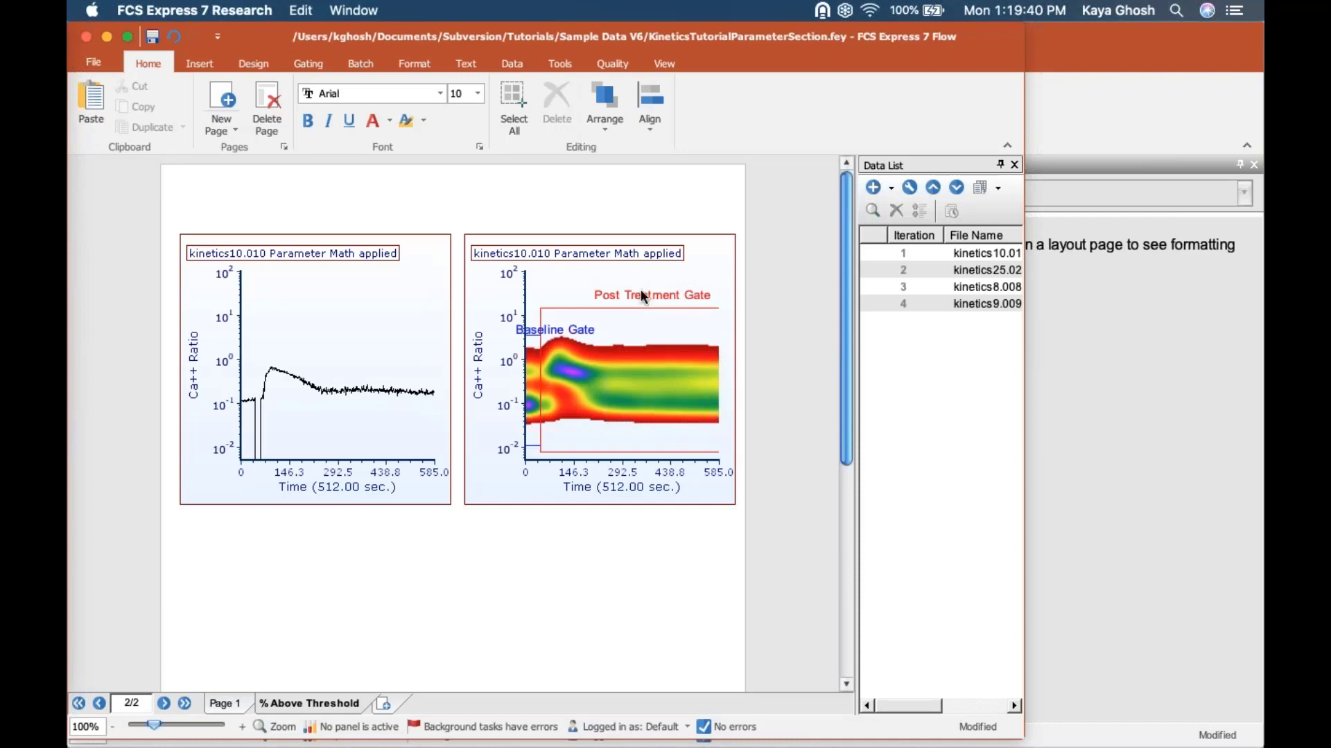
click(129, 39)
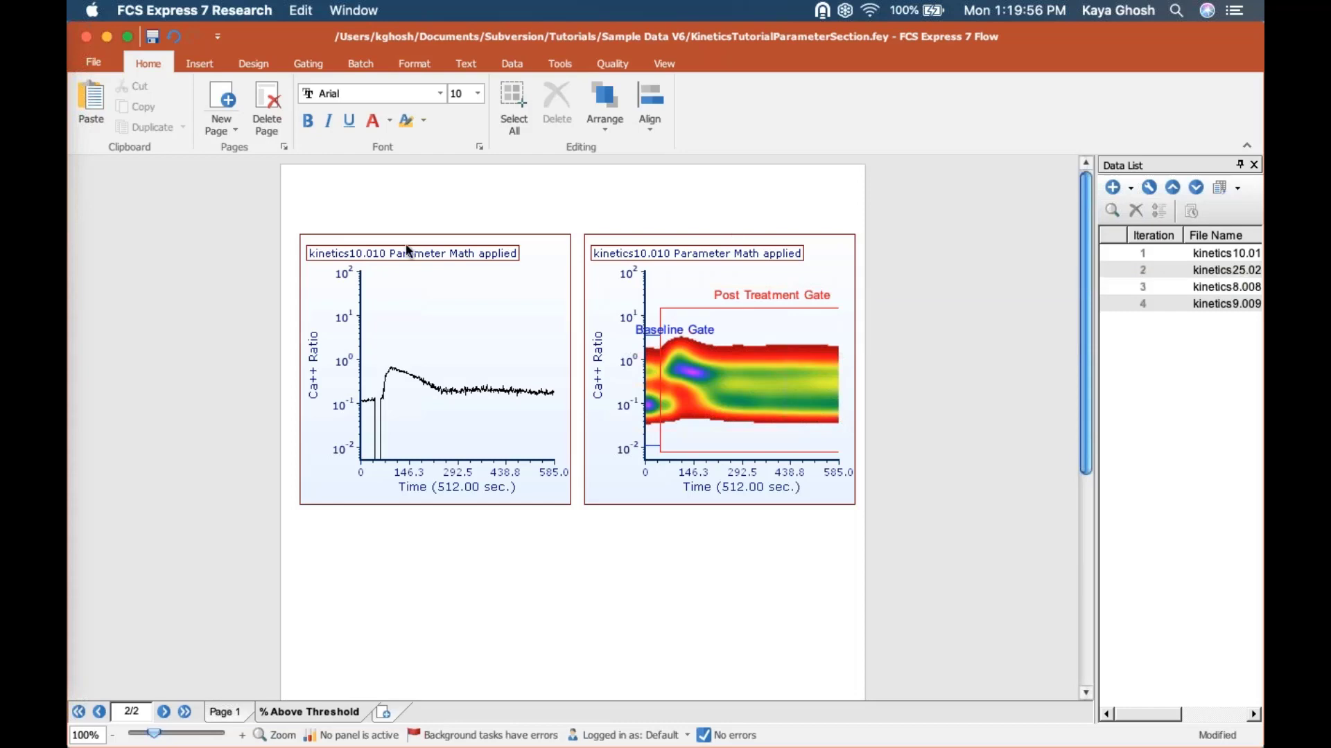
drag(901, 487, 985, 489)
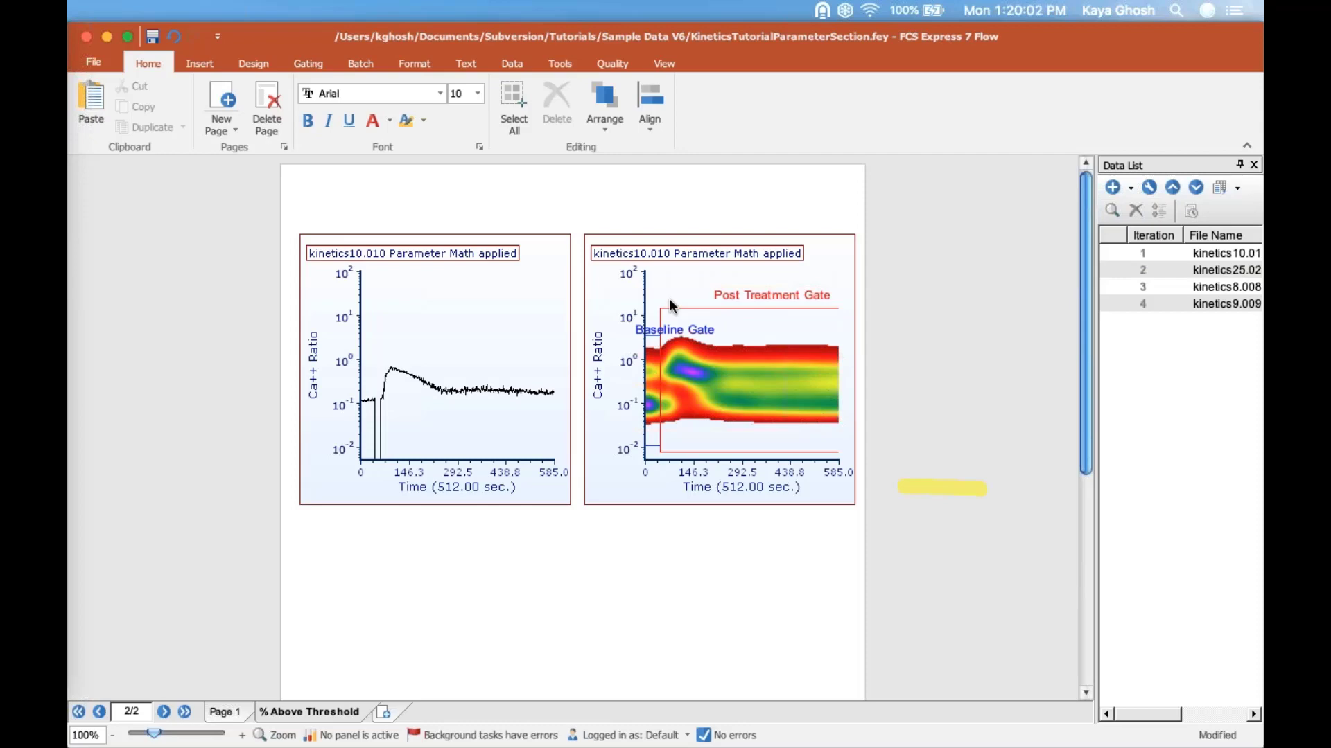
Step: Magnify the density plot to examine its Baseline Gate and Post Treatment Gate, and restore the plot to its original size
right_click(689, 280)
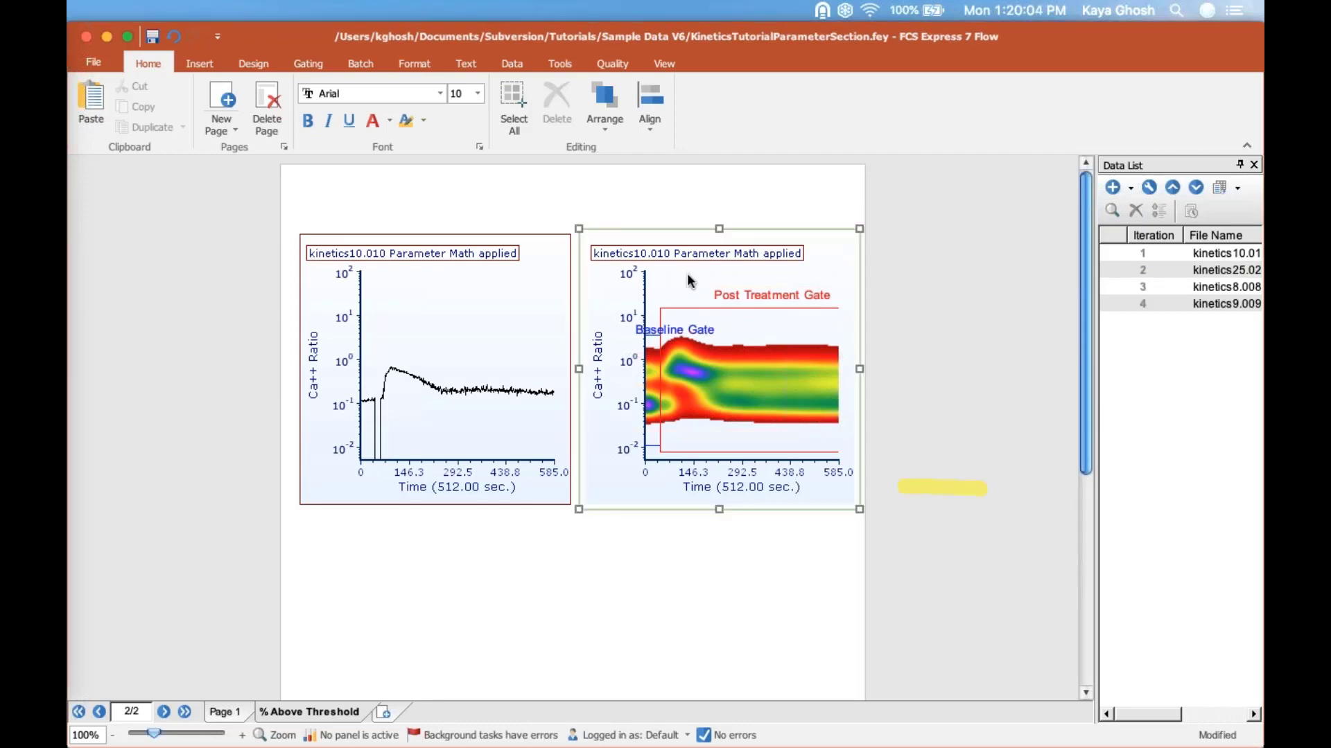
click(775, 690)
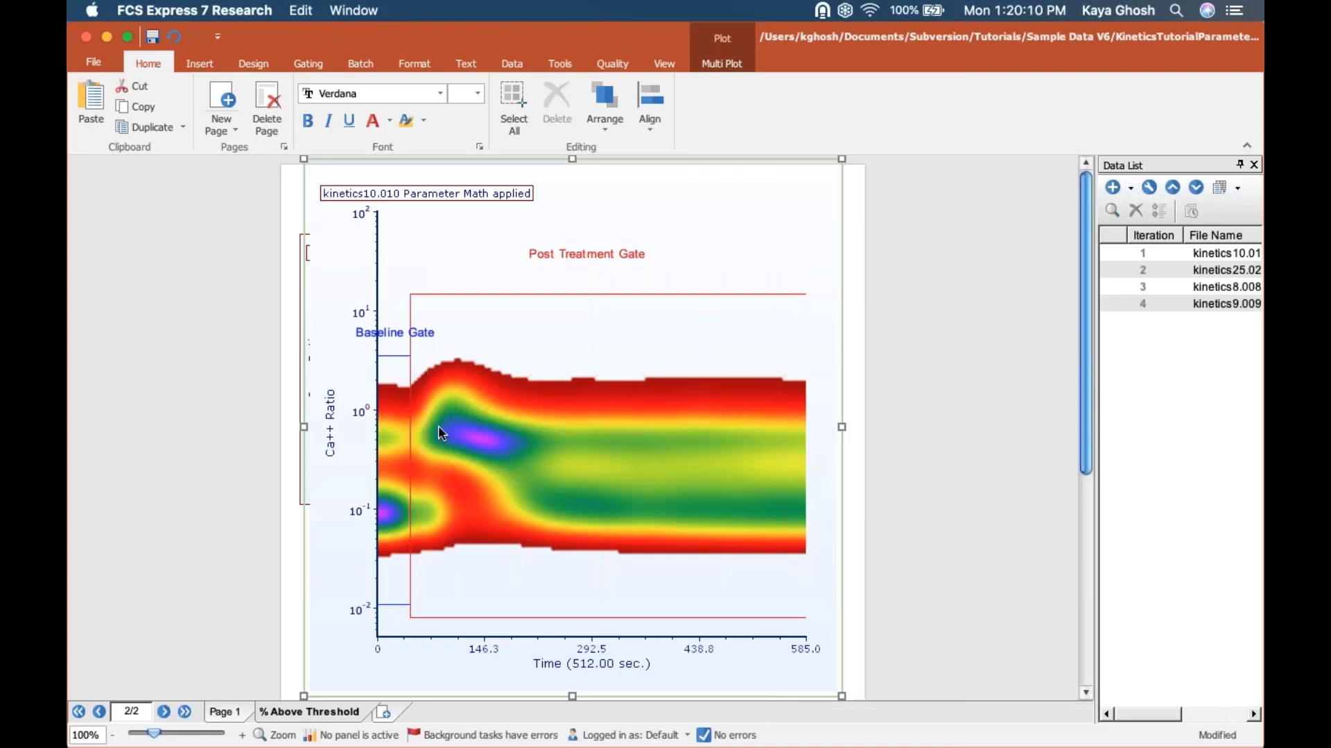
click(393, 380)
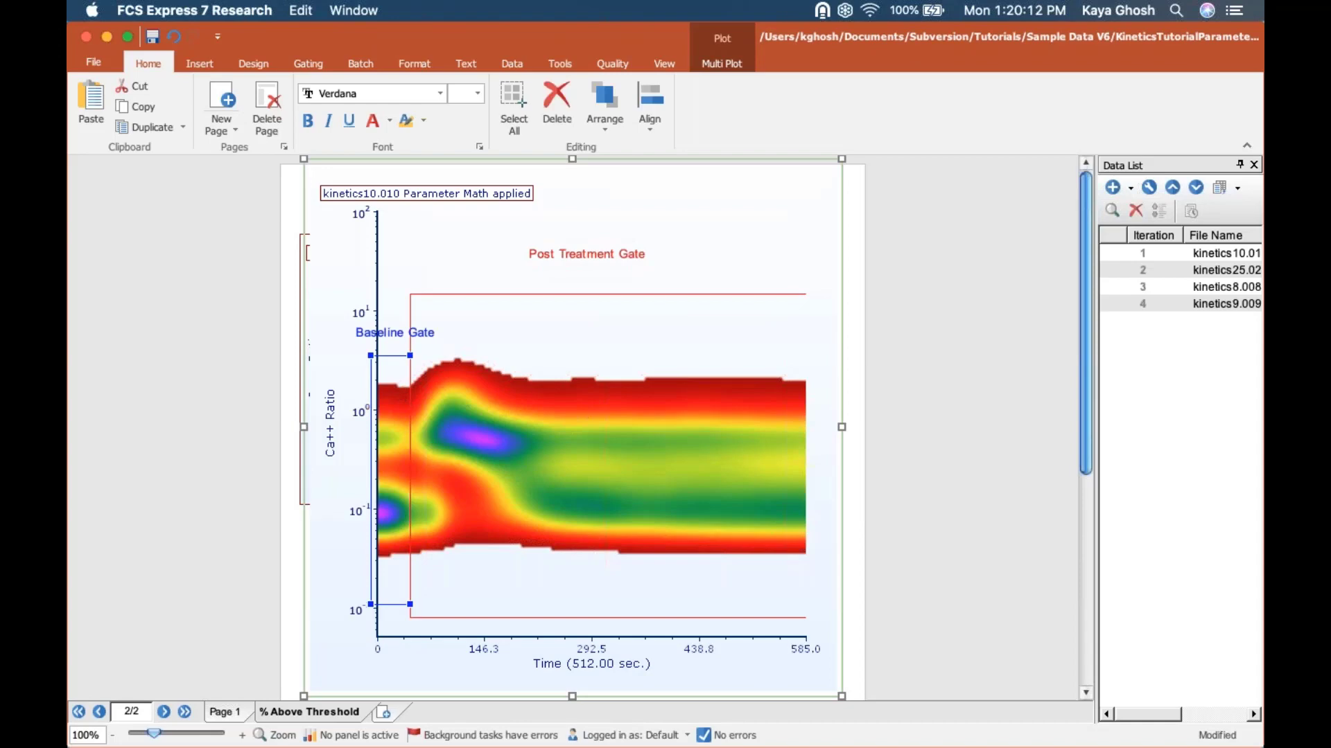
click(522, 321)
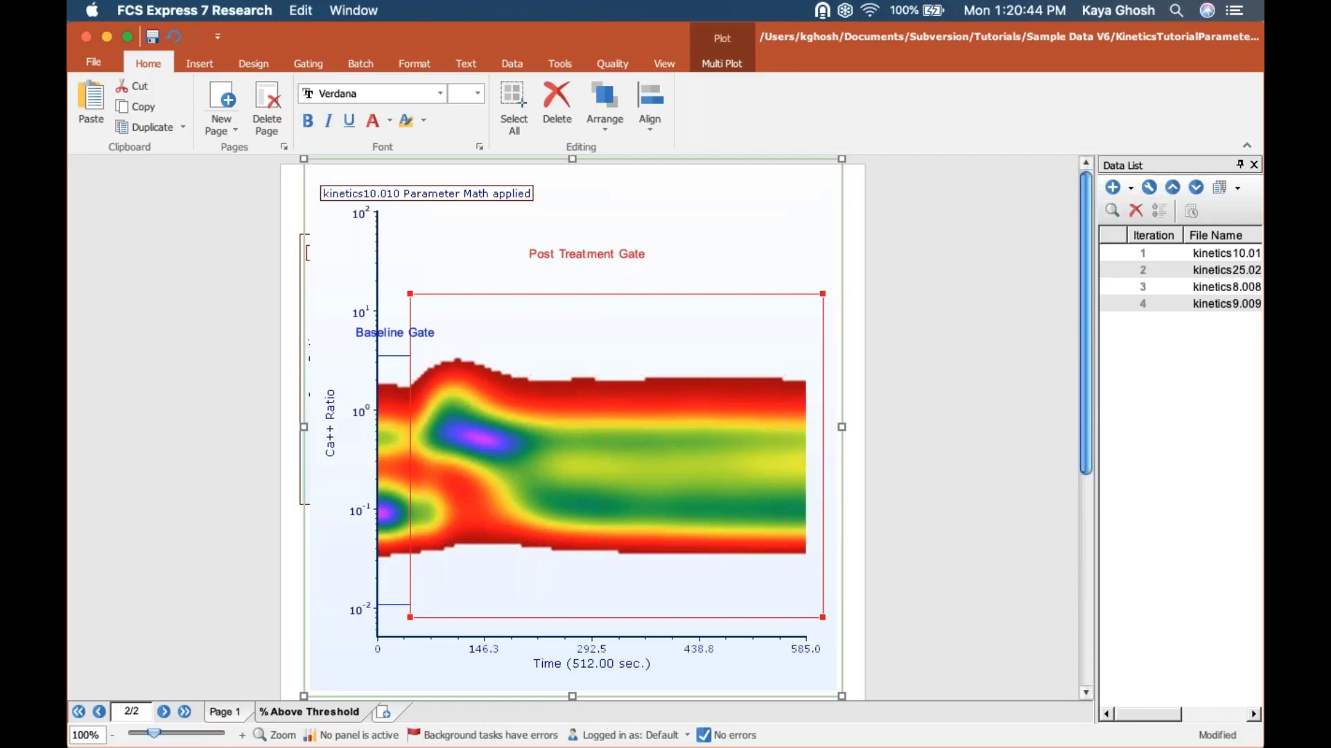
right_click(463, 236)
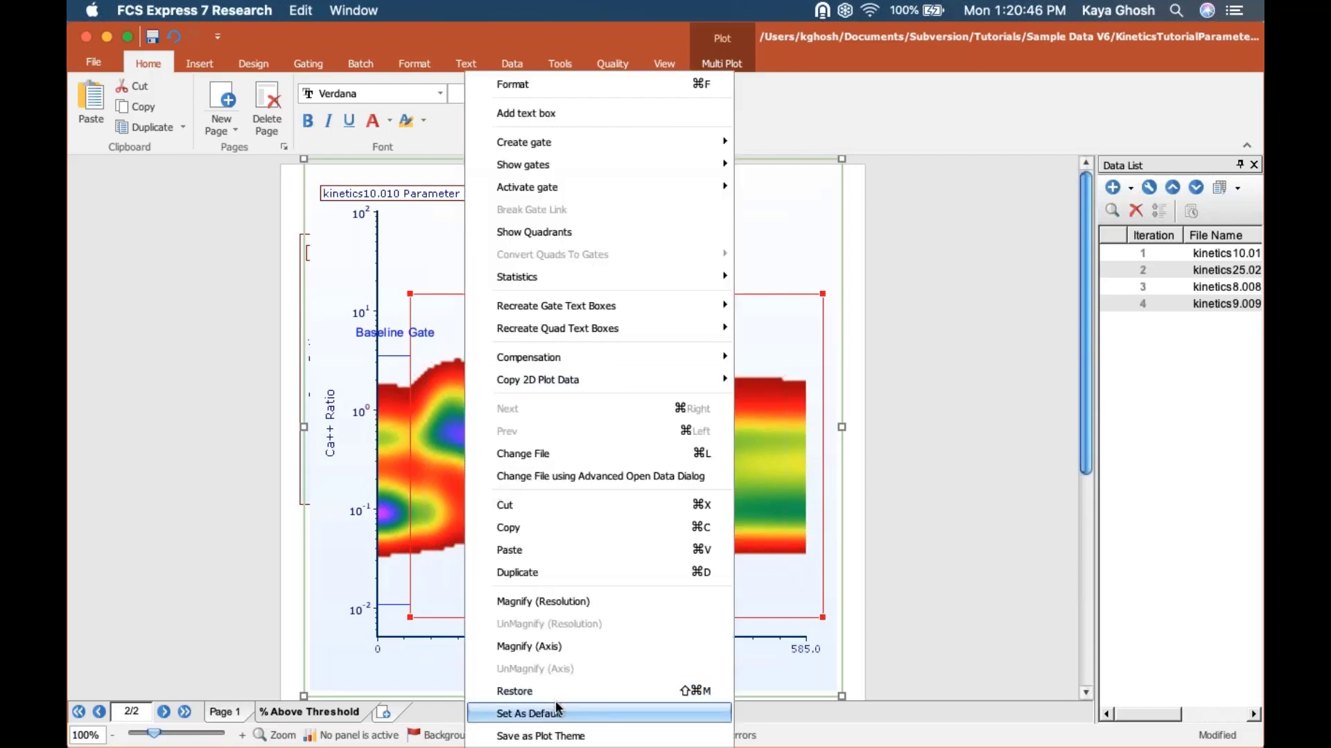
click(547, 692)
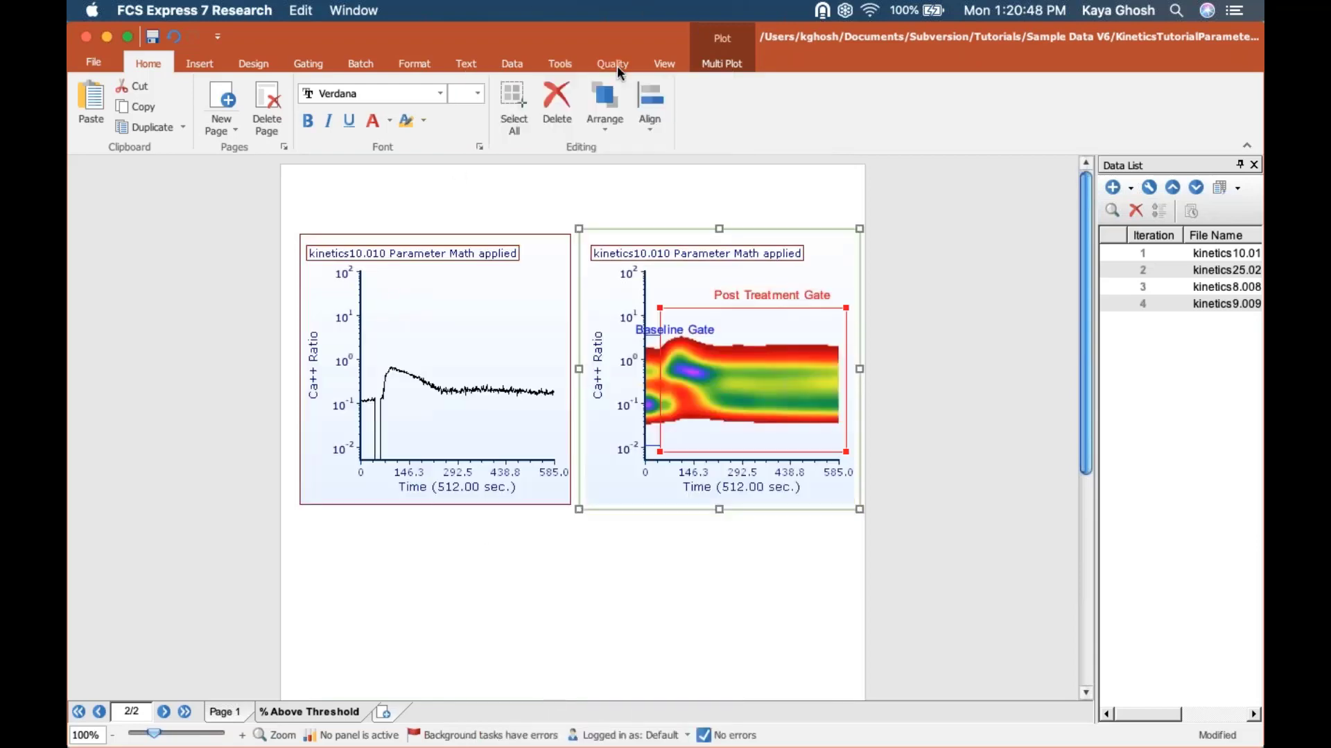
Step: Examine the formula of the "Y Median + 2 * SD" custom token against the gated density plot, and close the Custom Tokens window
click(563, 61)
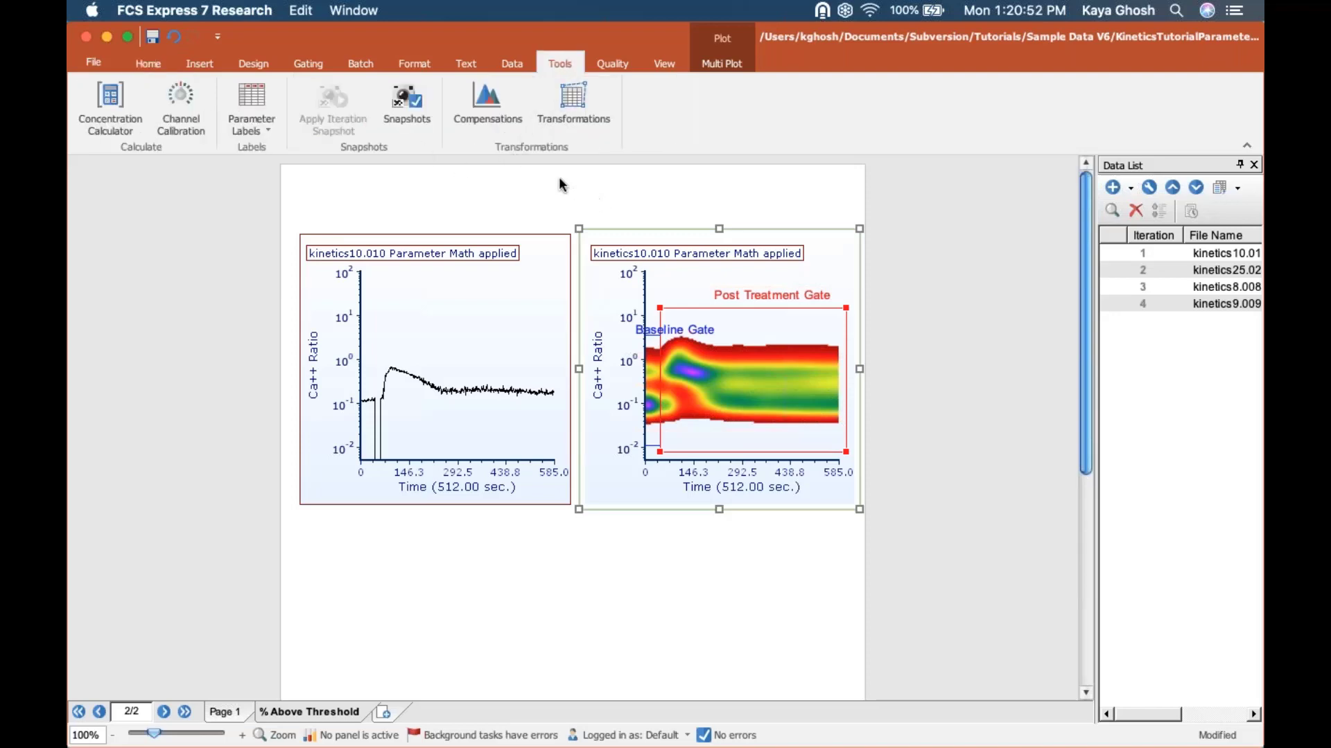
click(664, 63)
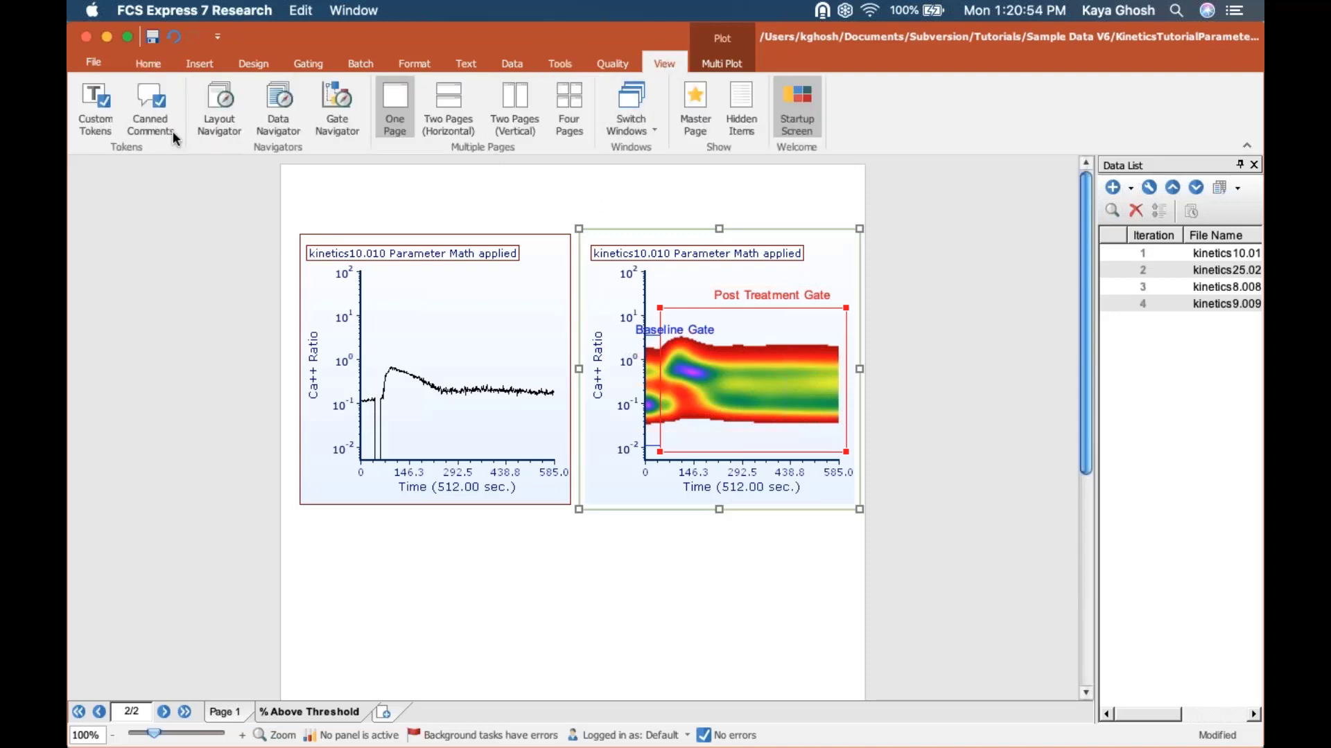
click(96, 119)
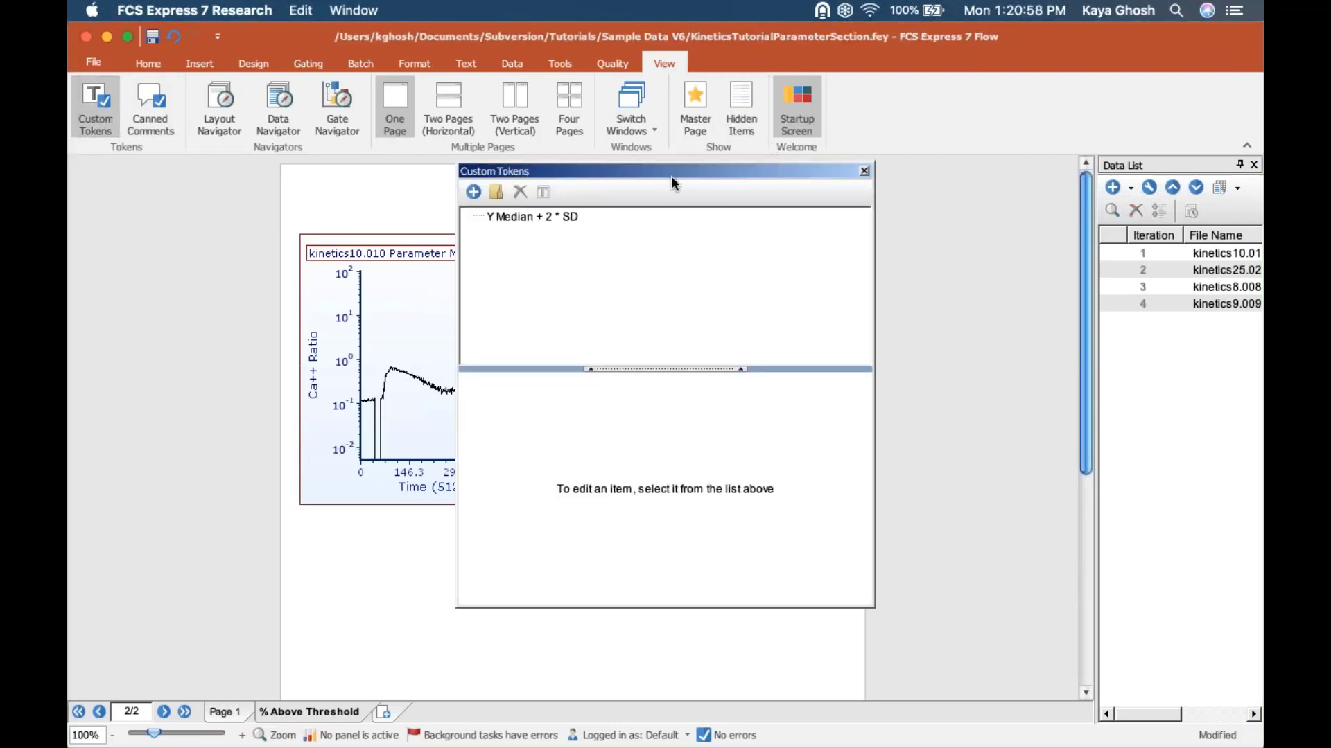
drag(526, 180, 488, 176)
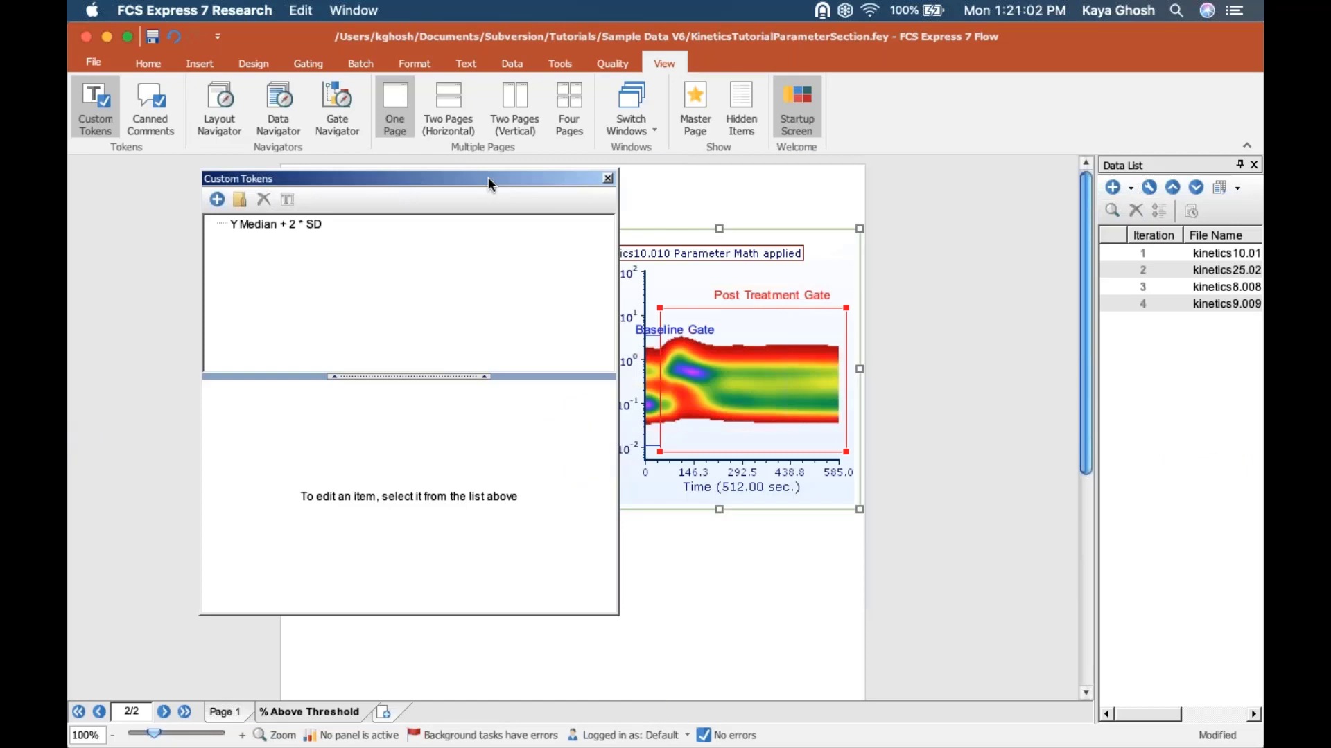
click(253, 226)
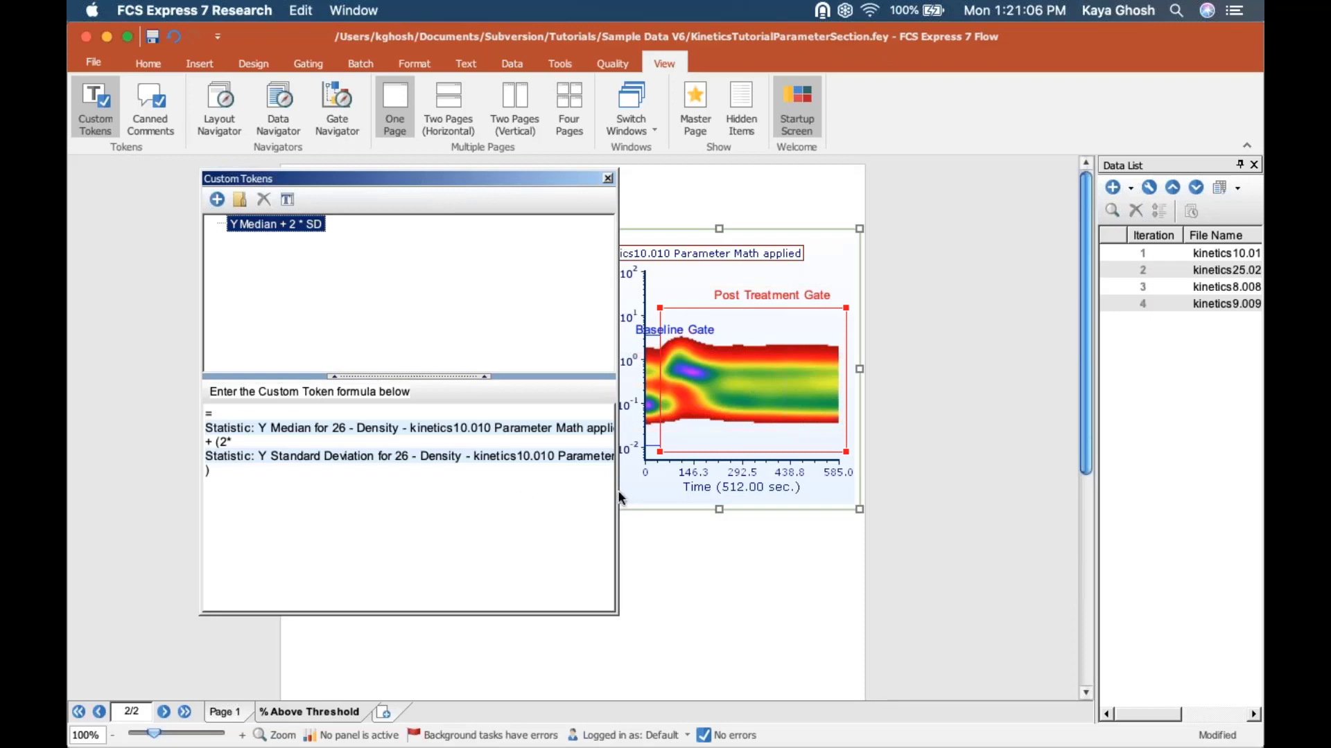
drag(619, 493, 1063, 537)
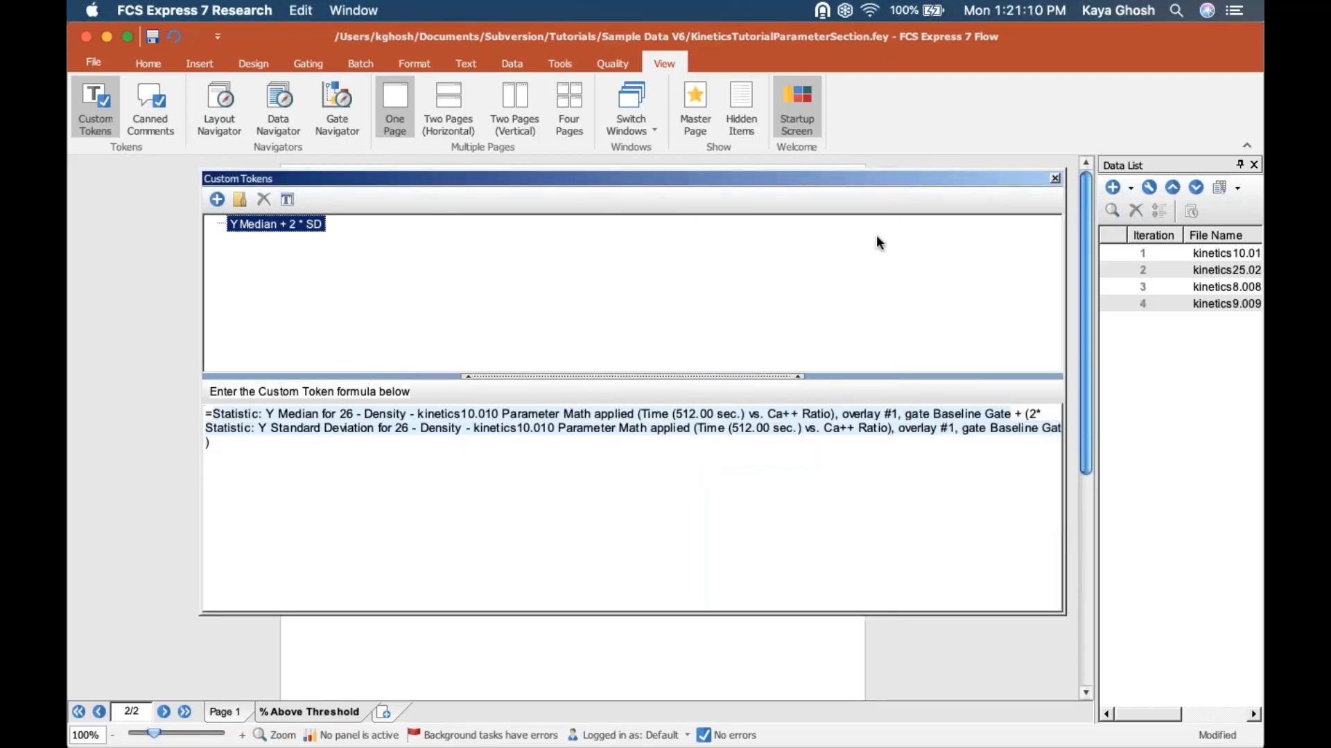
drag(772, 233, 768, 230)
drag(355, 204, 363, 345)
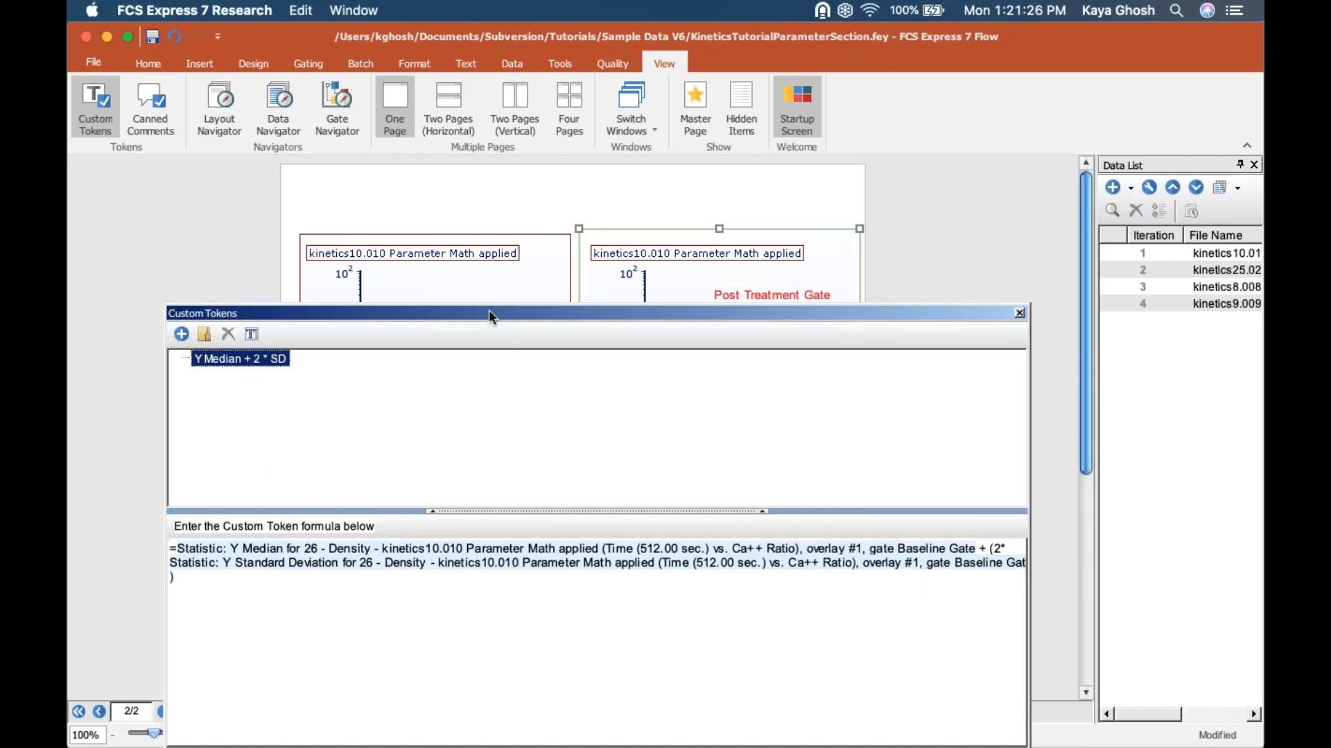
drag(489, 316, 511, 483)
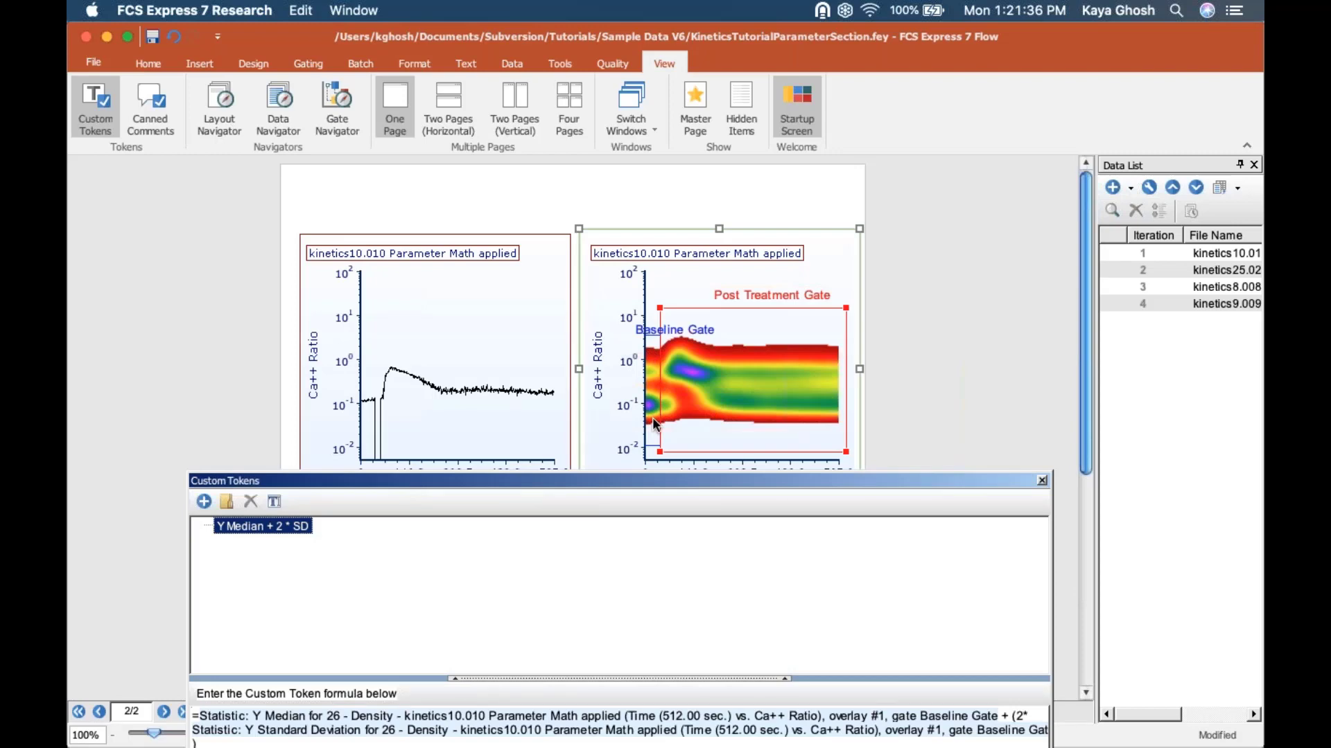
drag(593, 483, 578, 242)
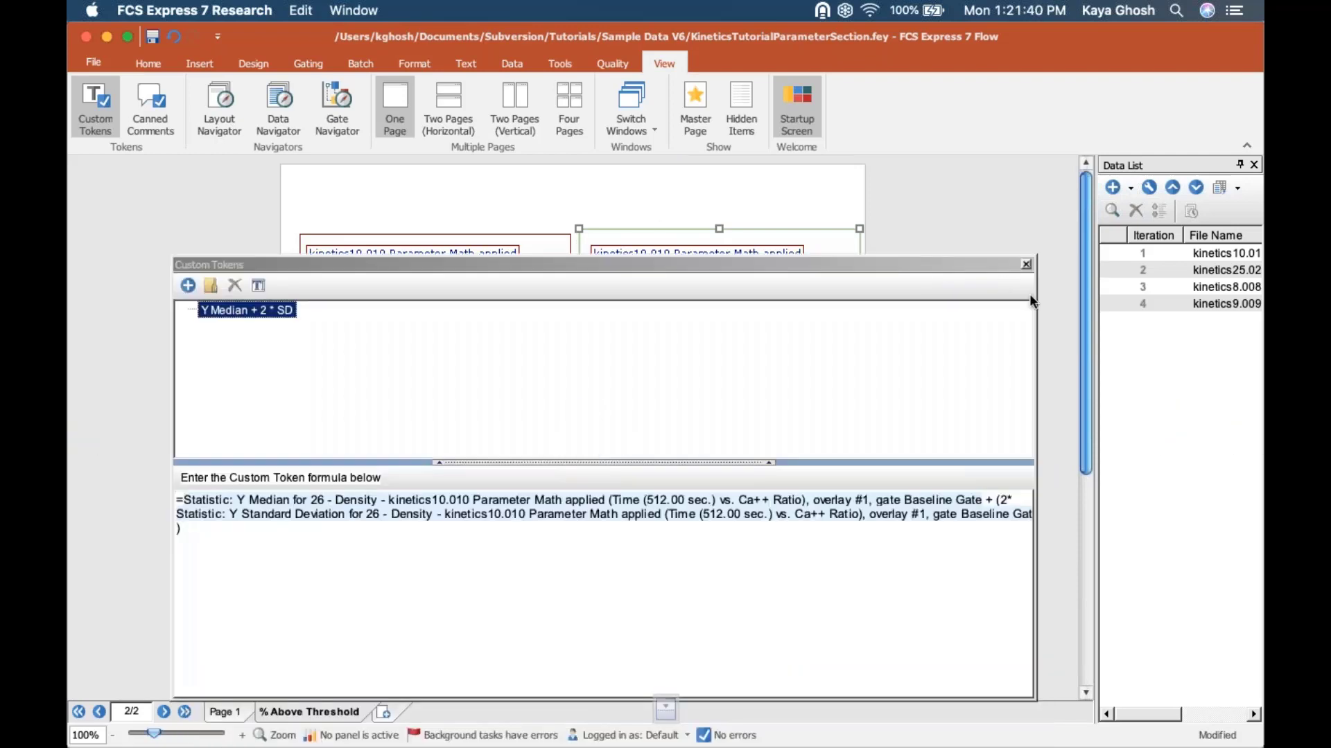
click(1025, 264)
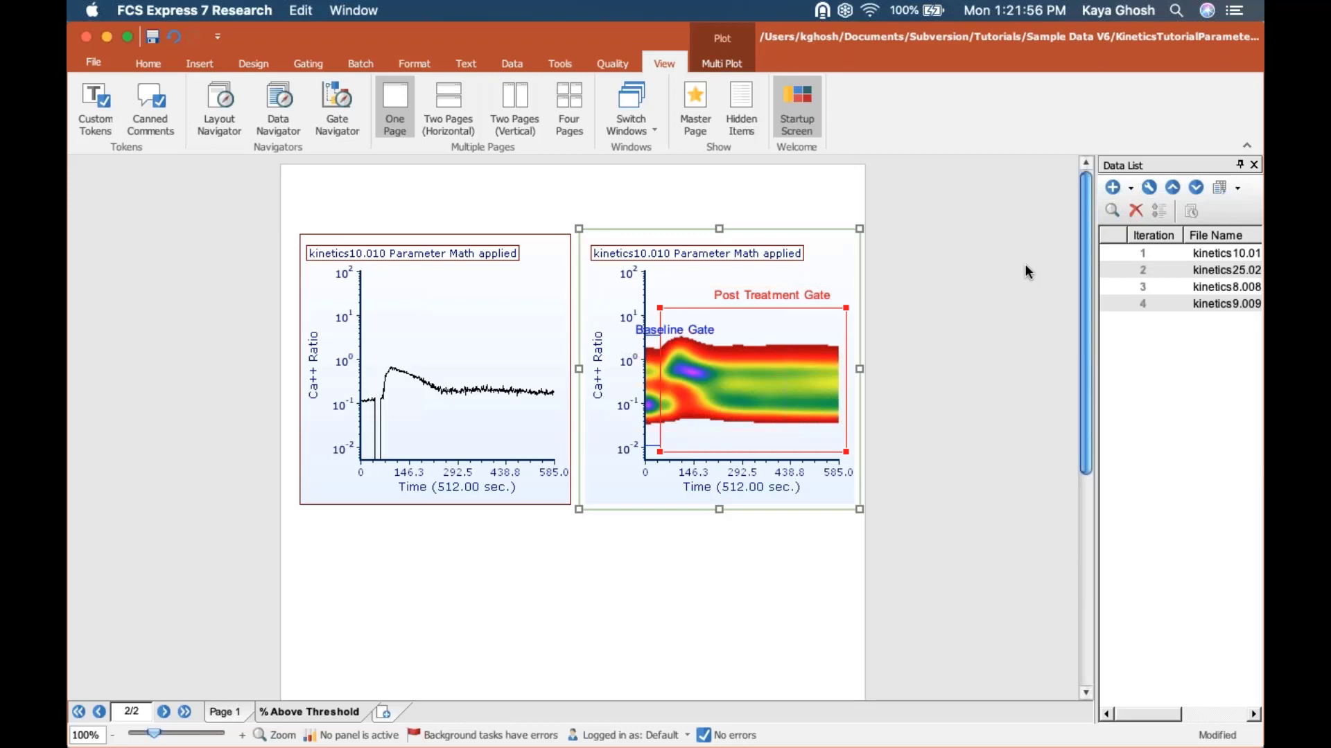
Step: Apply the Post Treatment Gate to the Ca++ Ratio kinetics plot on the % Above Threshold page
click(449, 340)
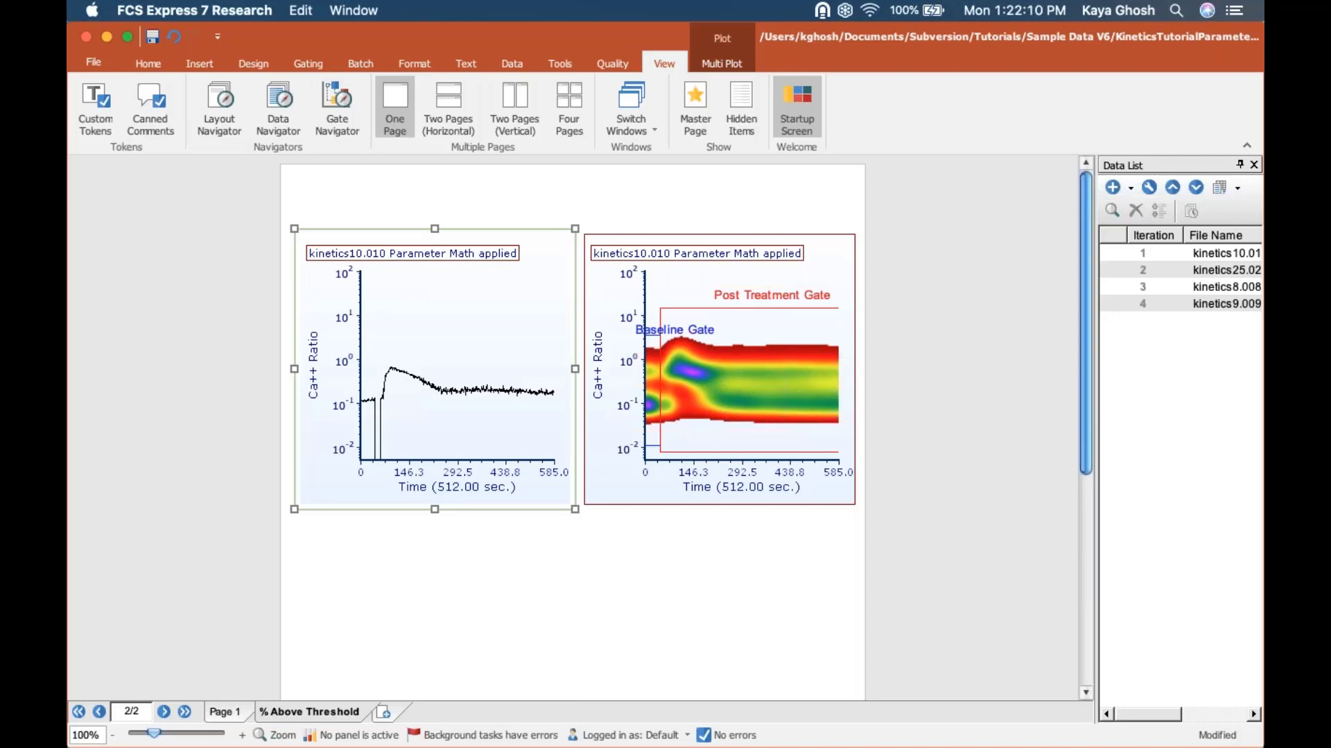
drag(905, 486, 981, 489)
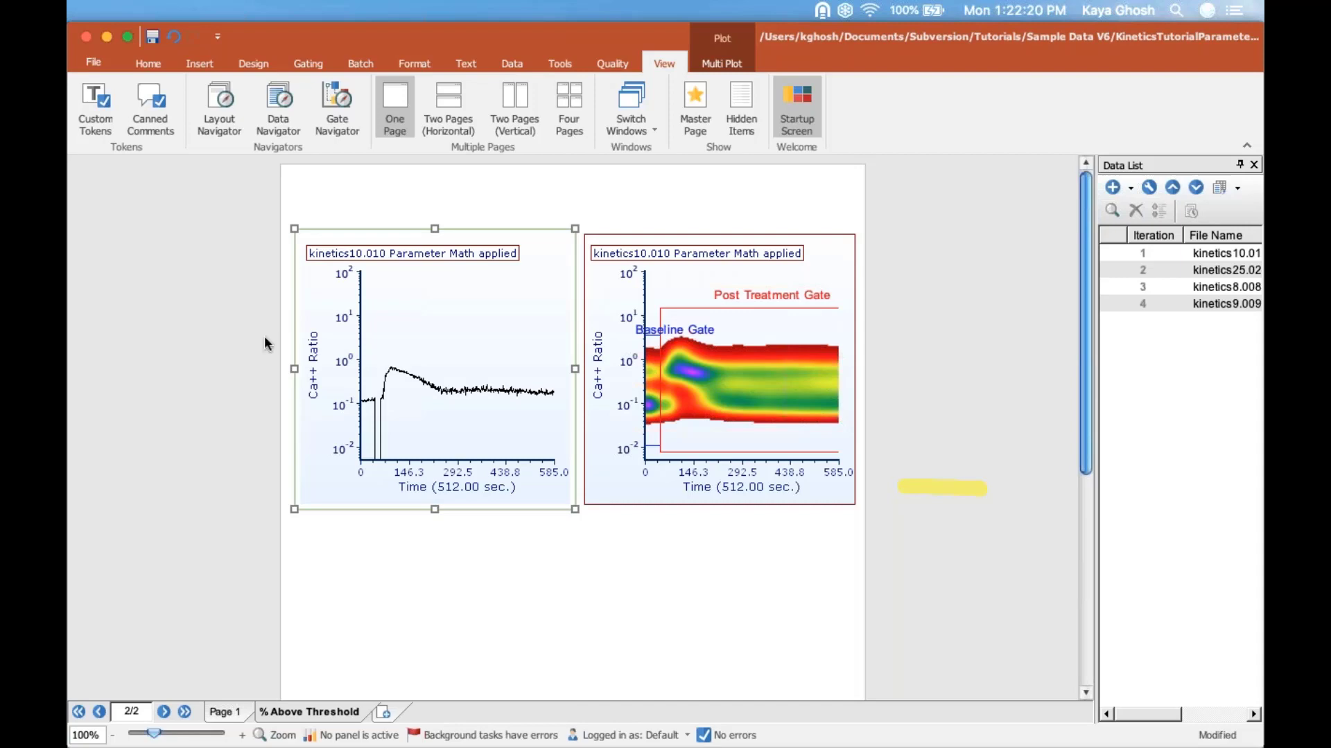
key(Escape)
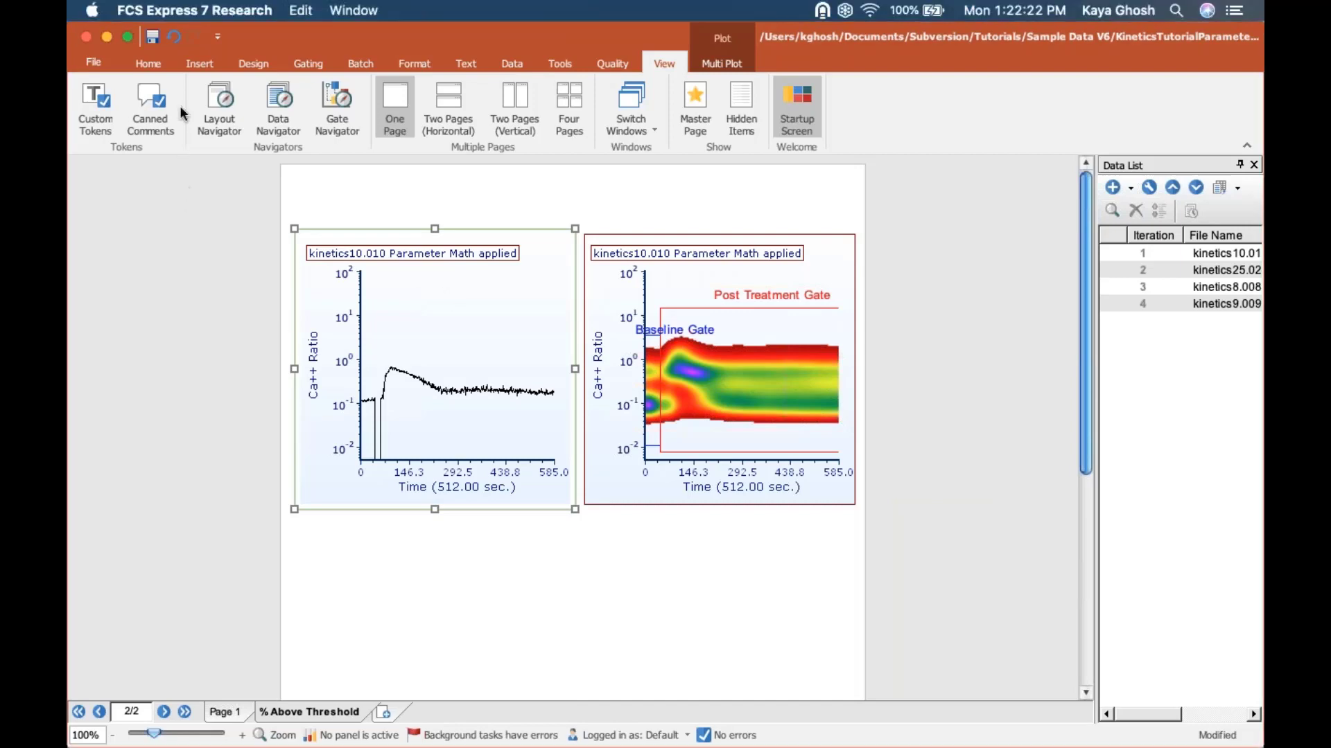
click(302, 62)
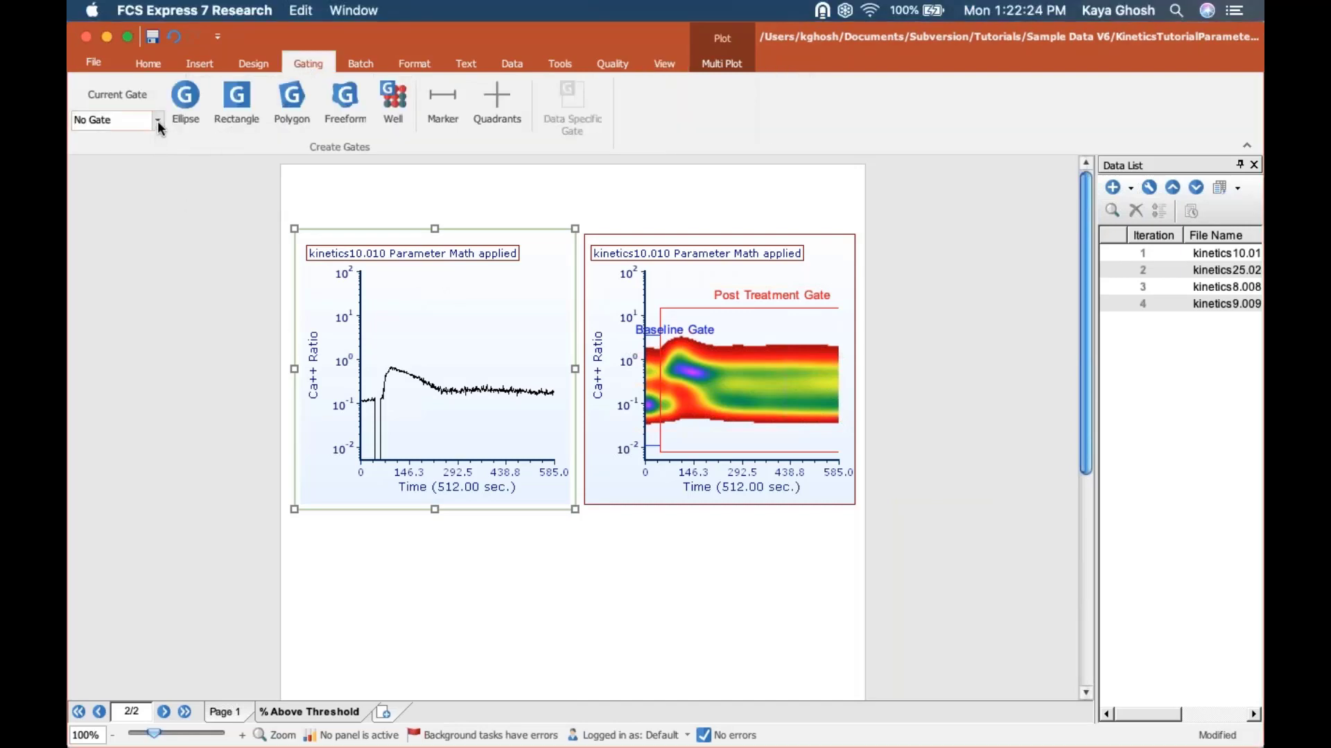
click(158, 121)
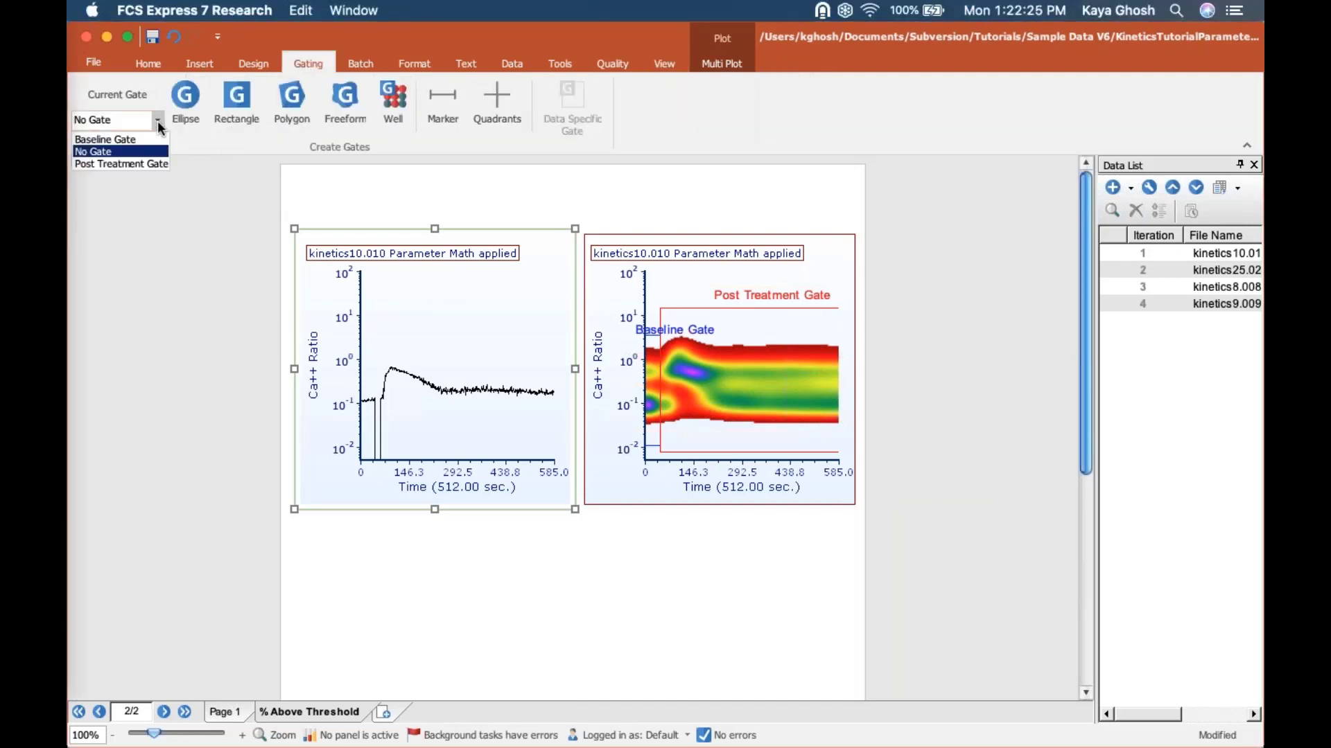
click(114, 165)
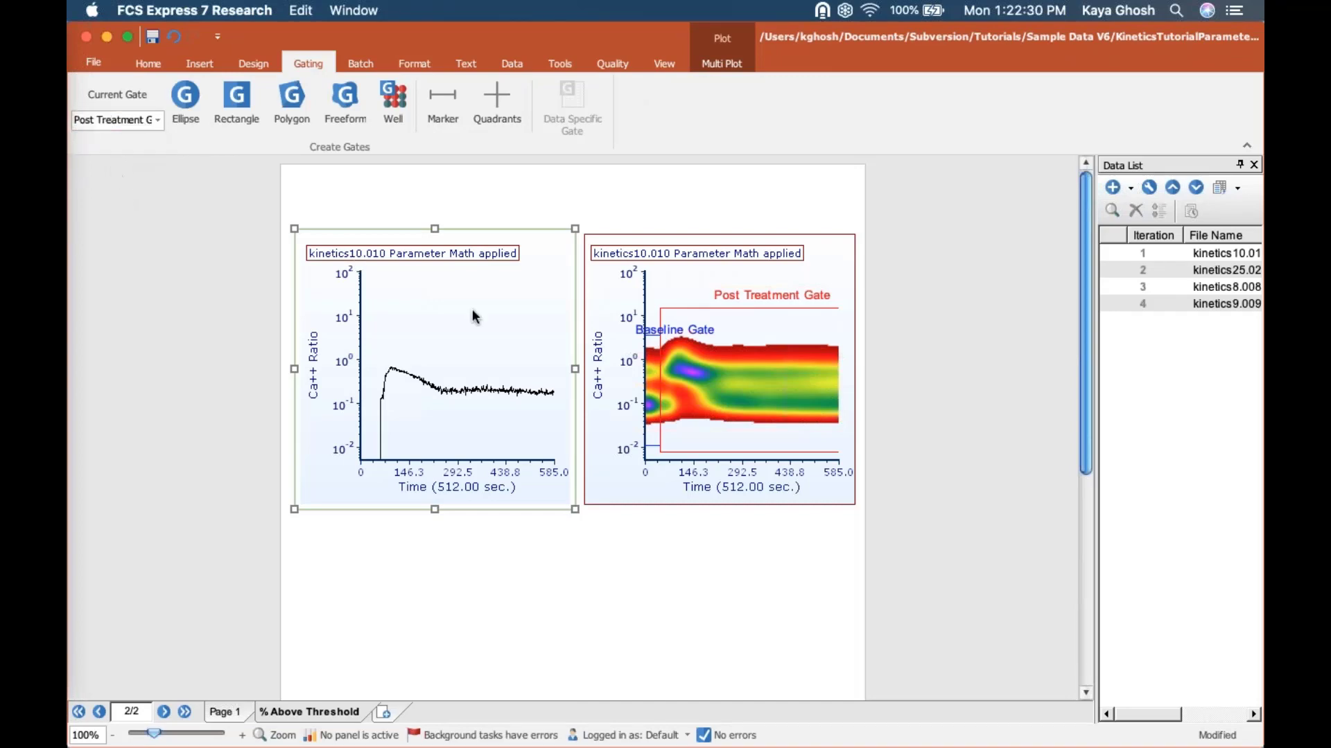
Step: Set the plotting value of the Ca++ Ratio kinetics plot's overlay to % Above Threshold, dismissing the interrupting Microsoft AutoUpdate window
click(425, 56)
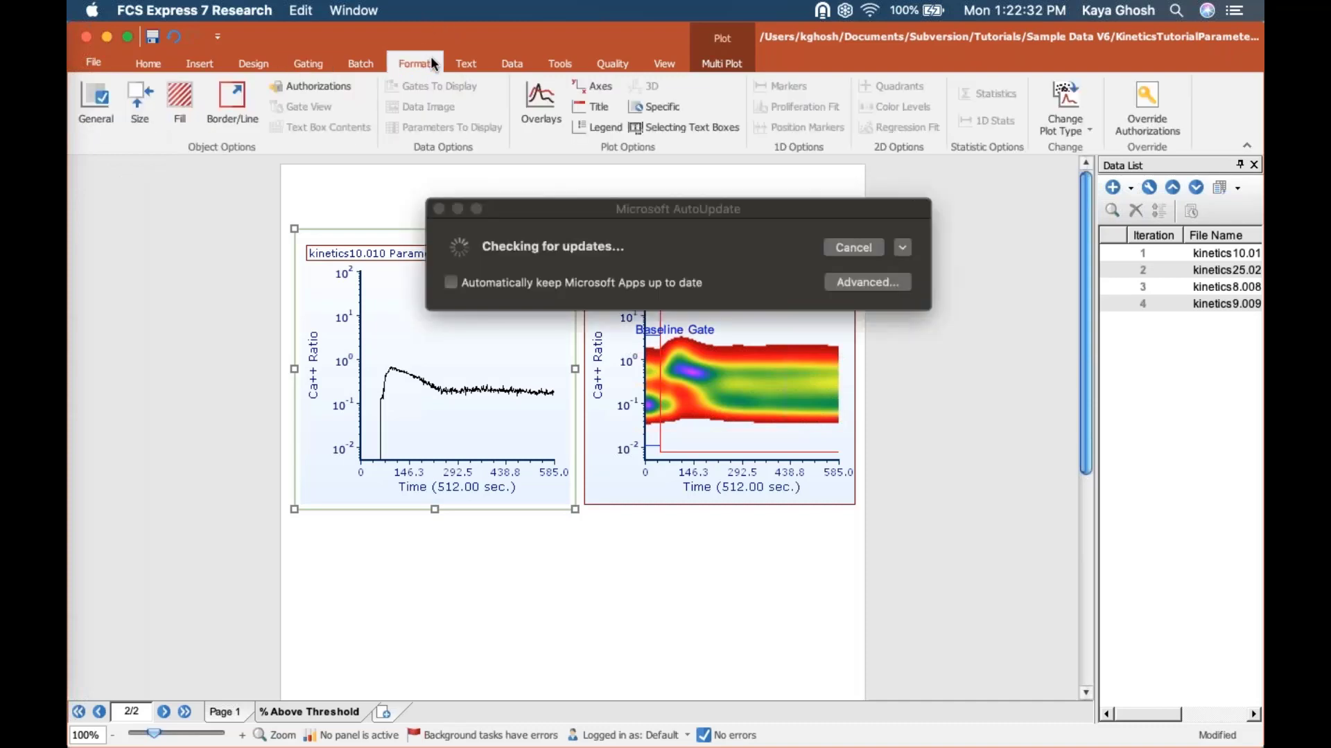
click(457, 208)
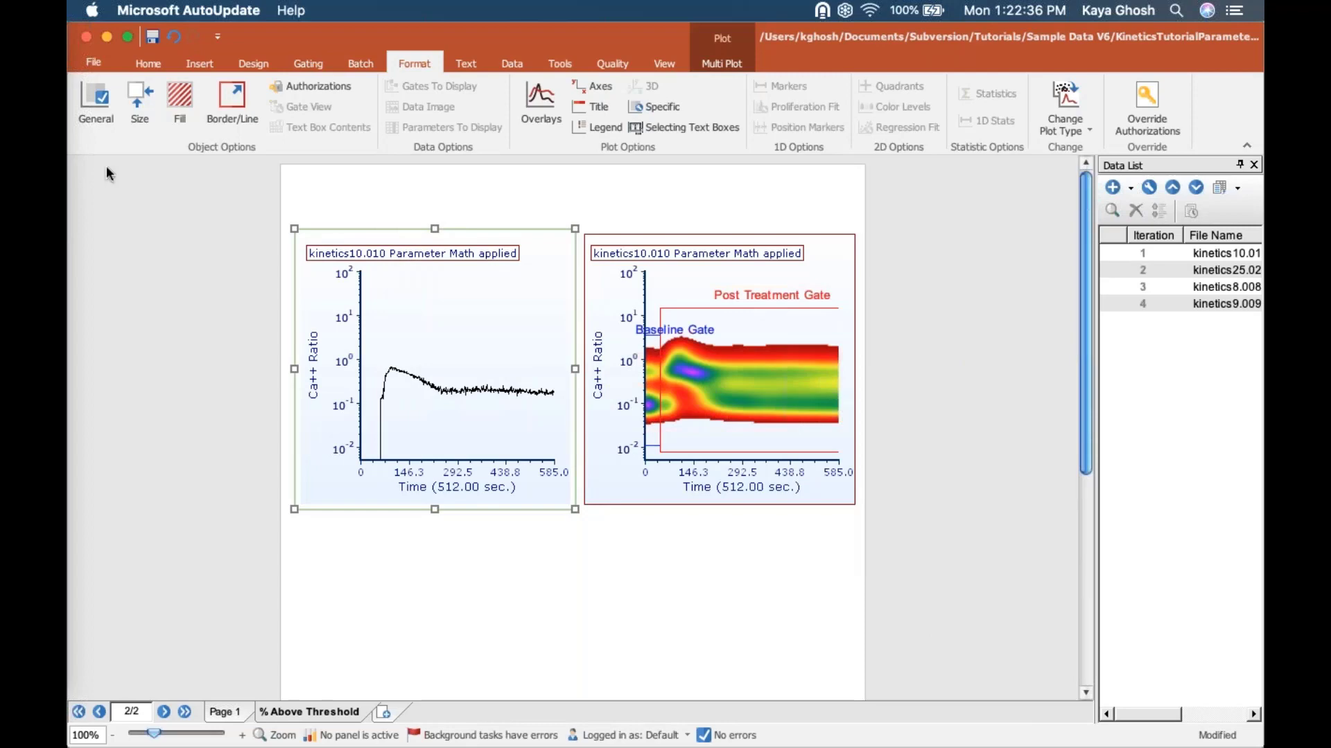
click(540, 104)
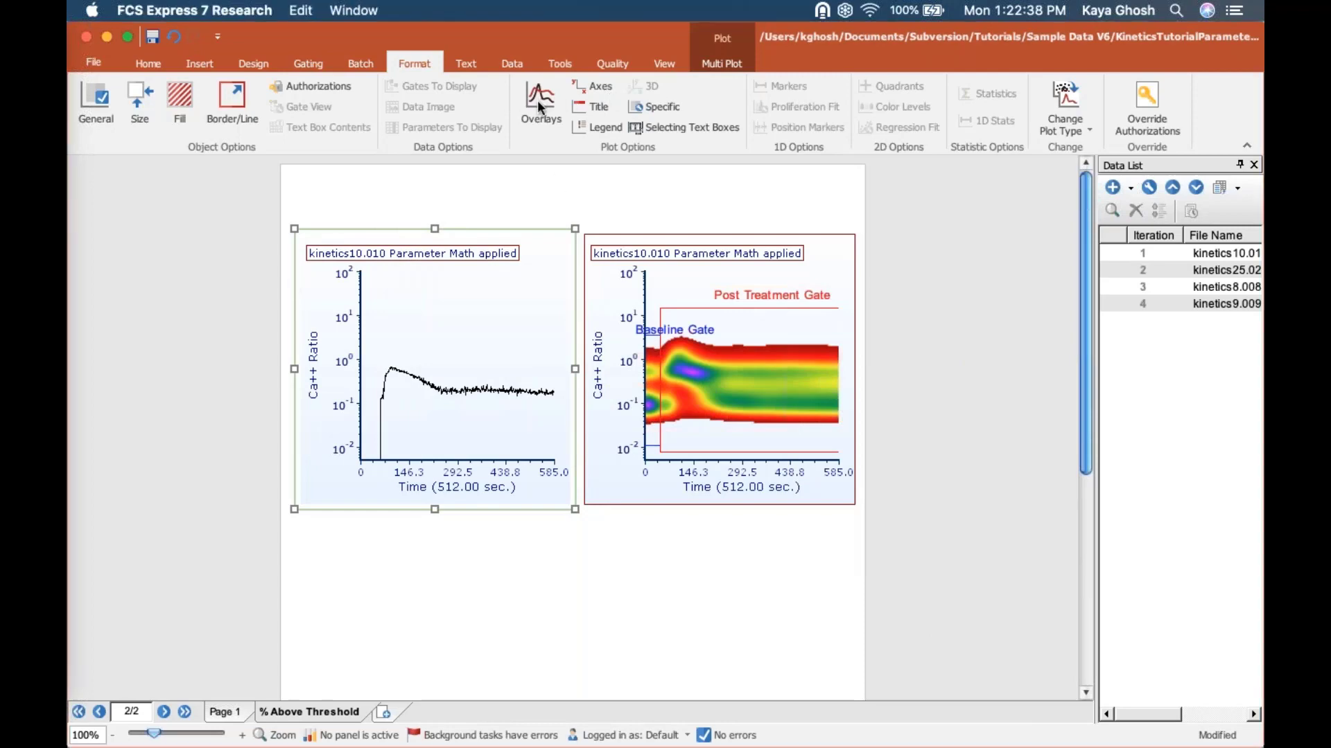
click(541, 97)
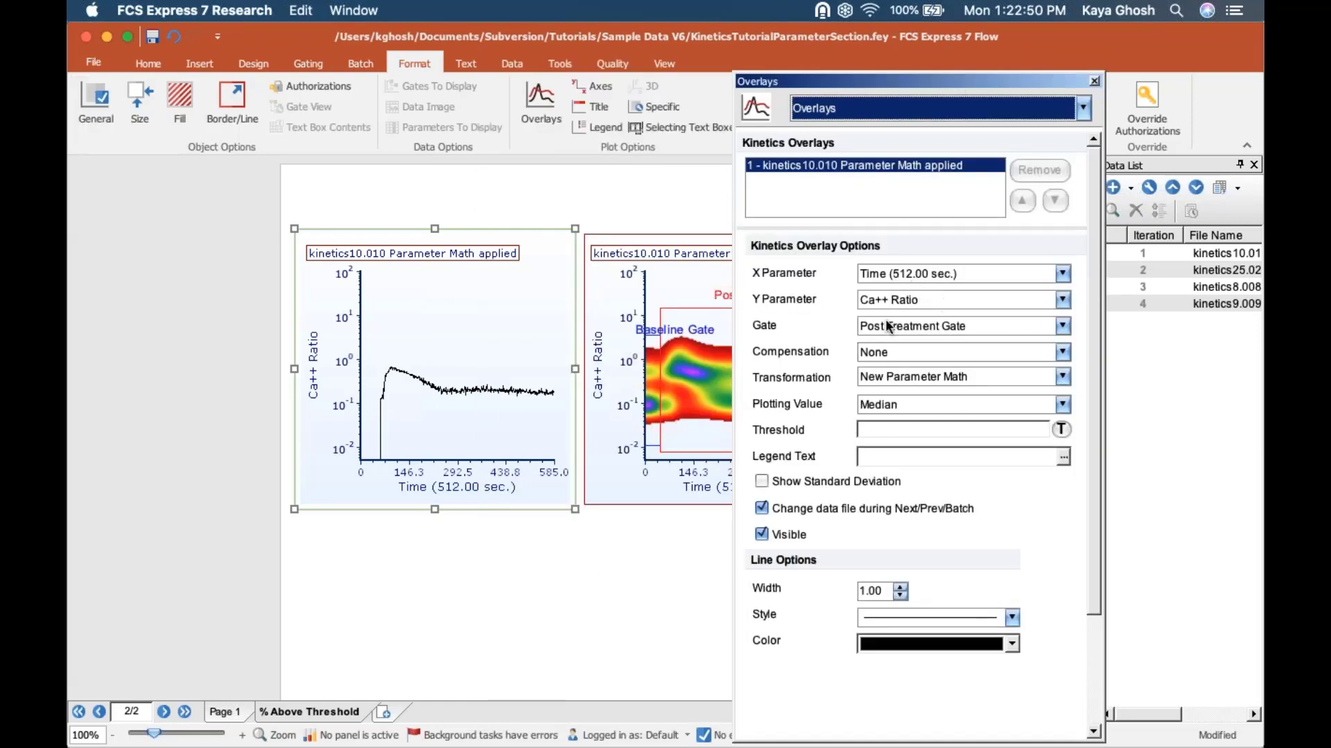
click(918, 404)
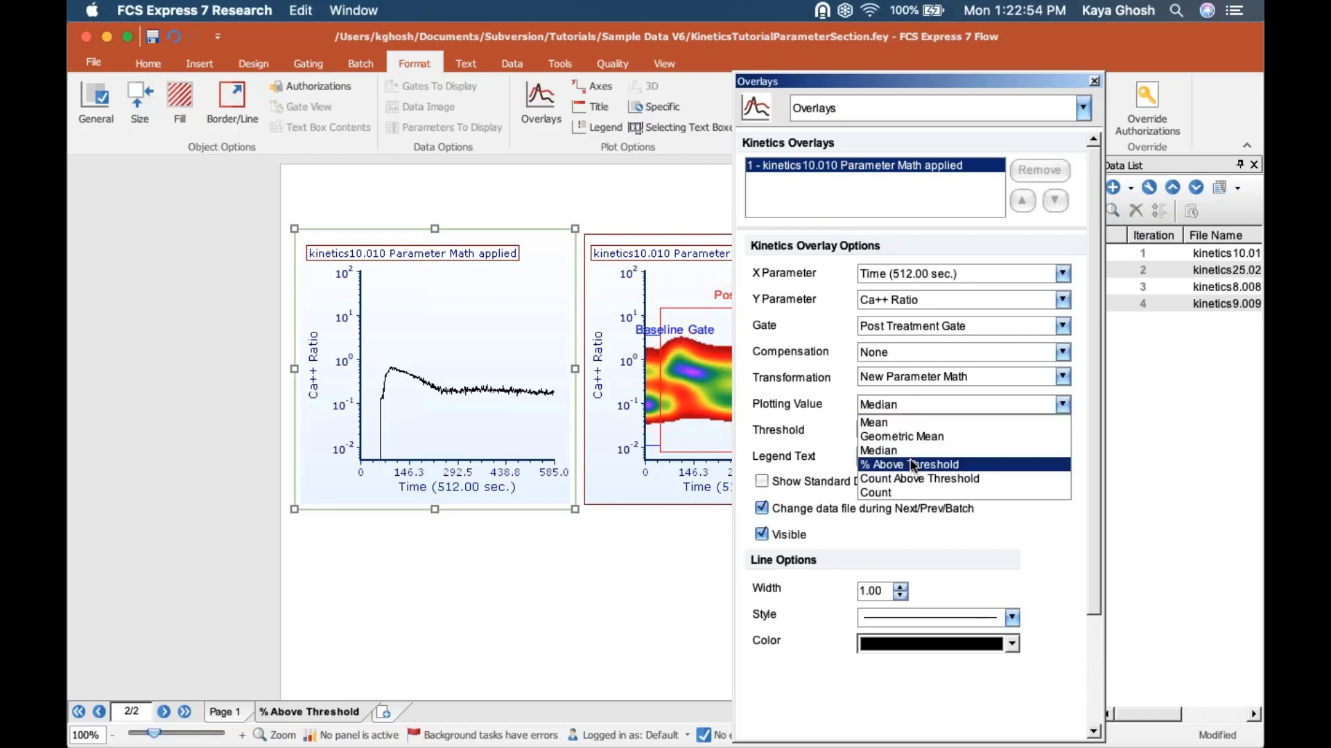
click(912, 464)
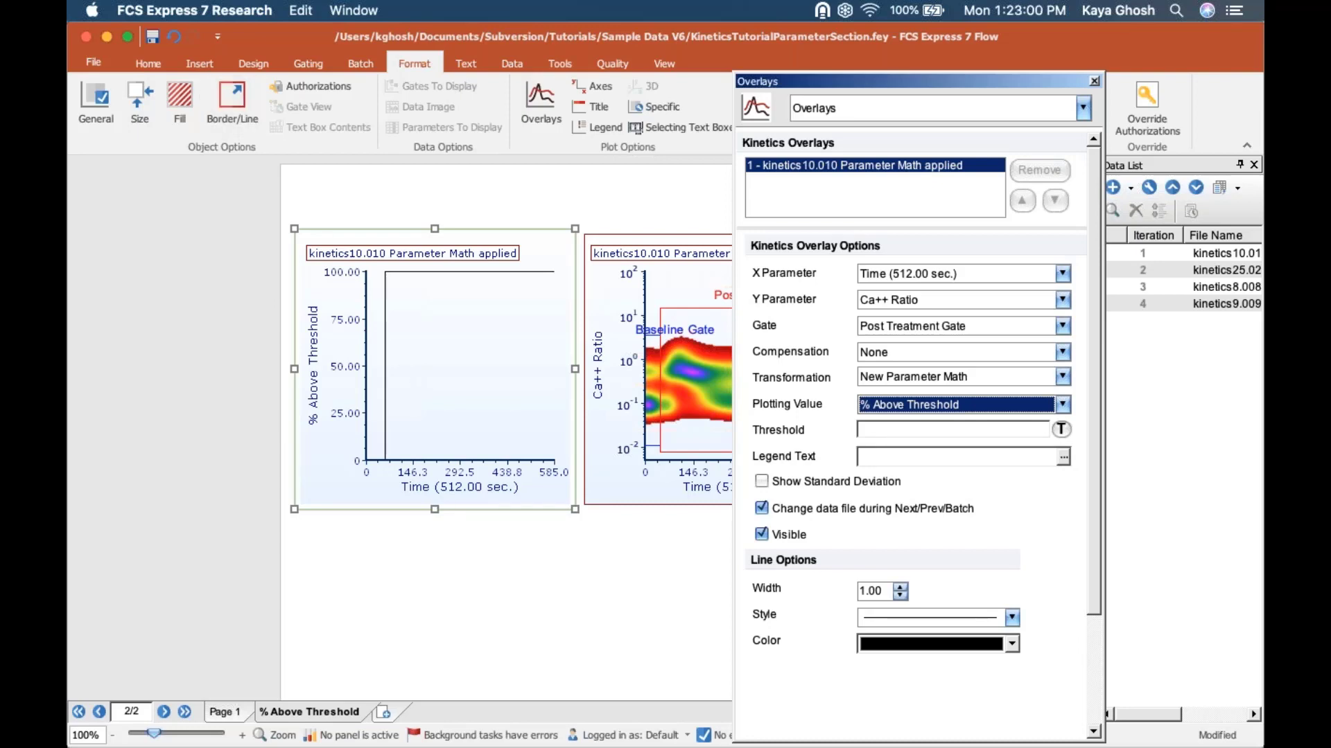
drag(905, 487, 980, 489)
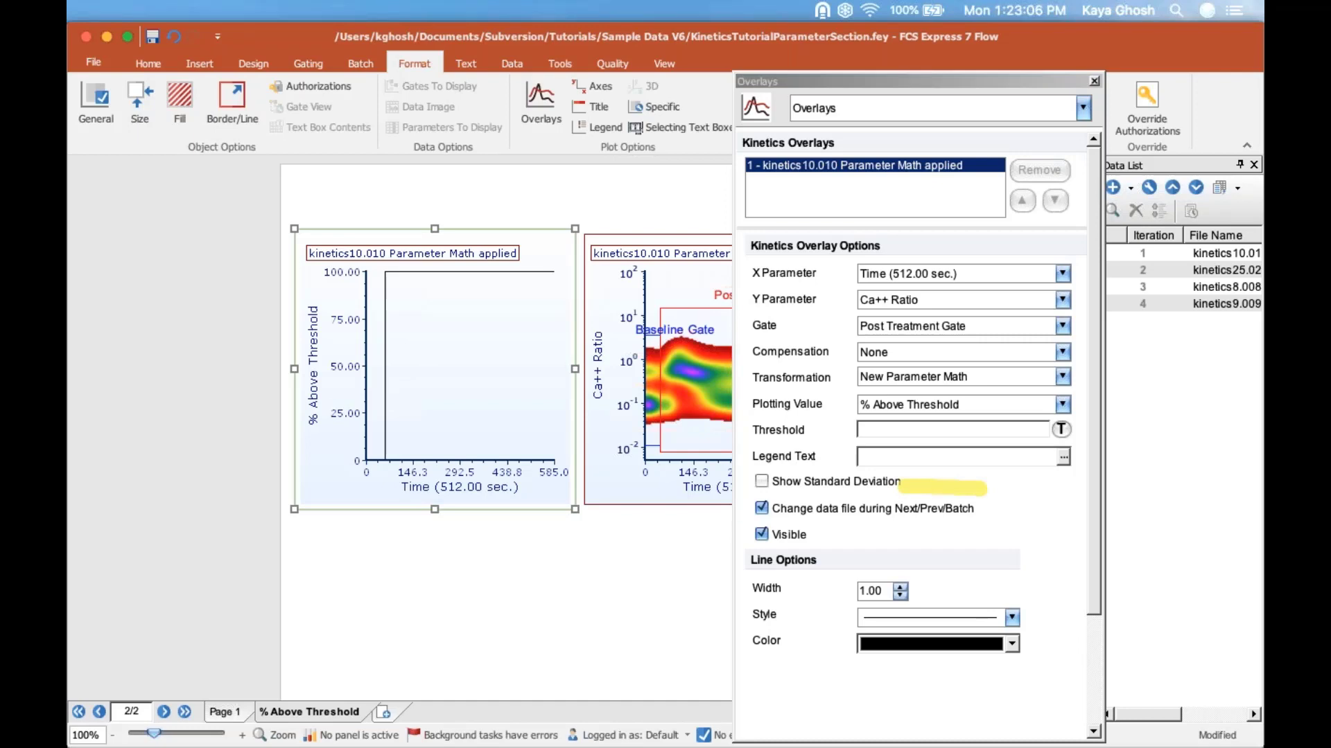
Step: Try a fixed threshold of 500 for the kinetics overlay and clear the value again
click(1038, 424)
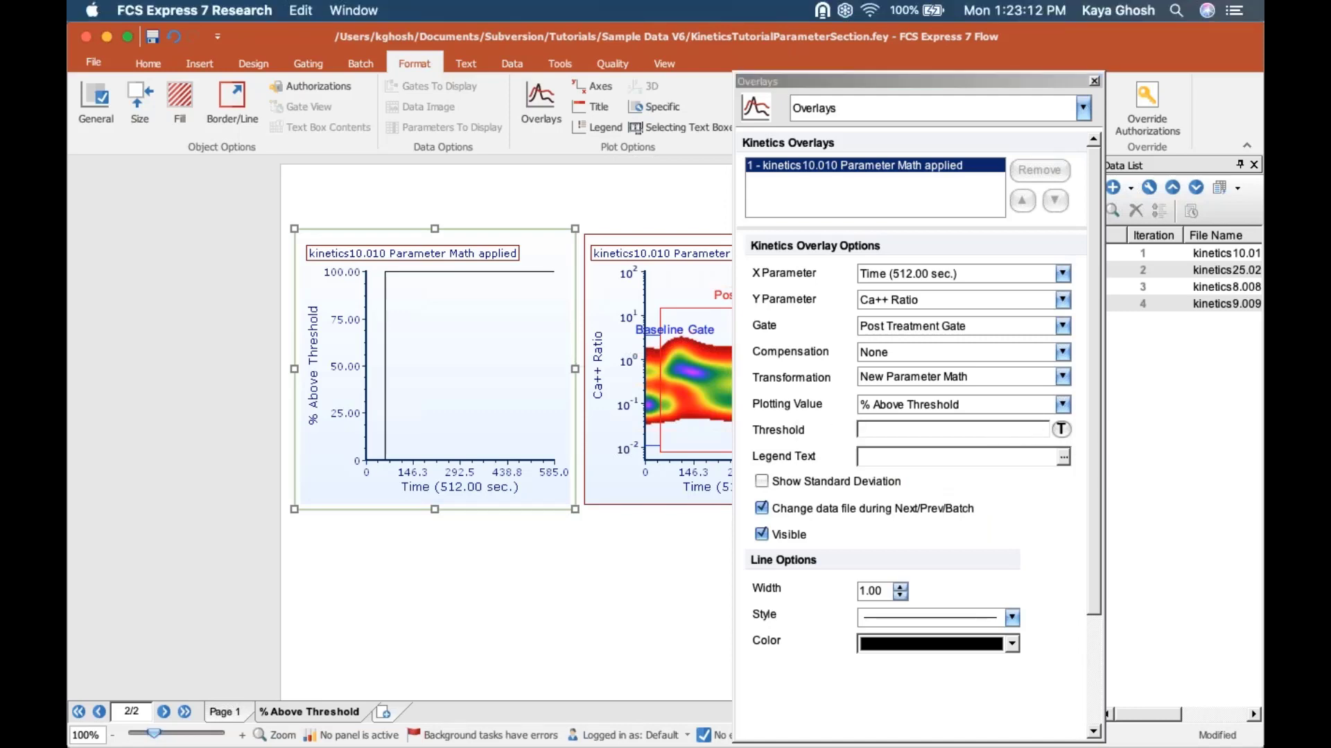
drag(743, 430, 823, 431)
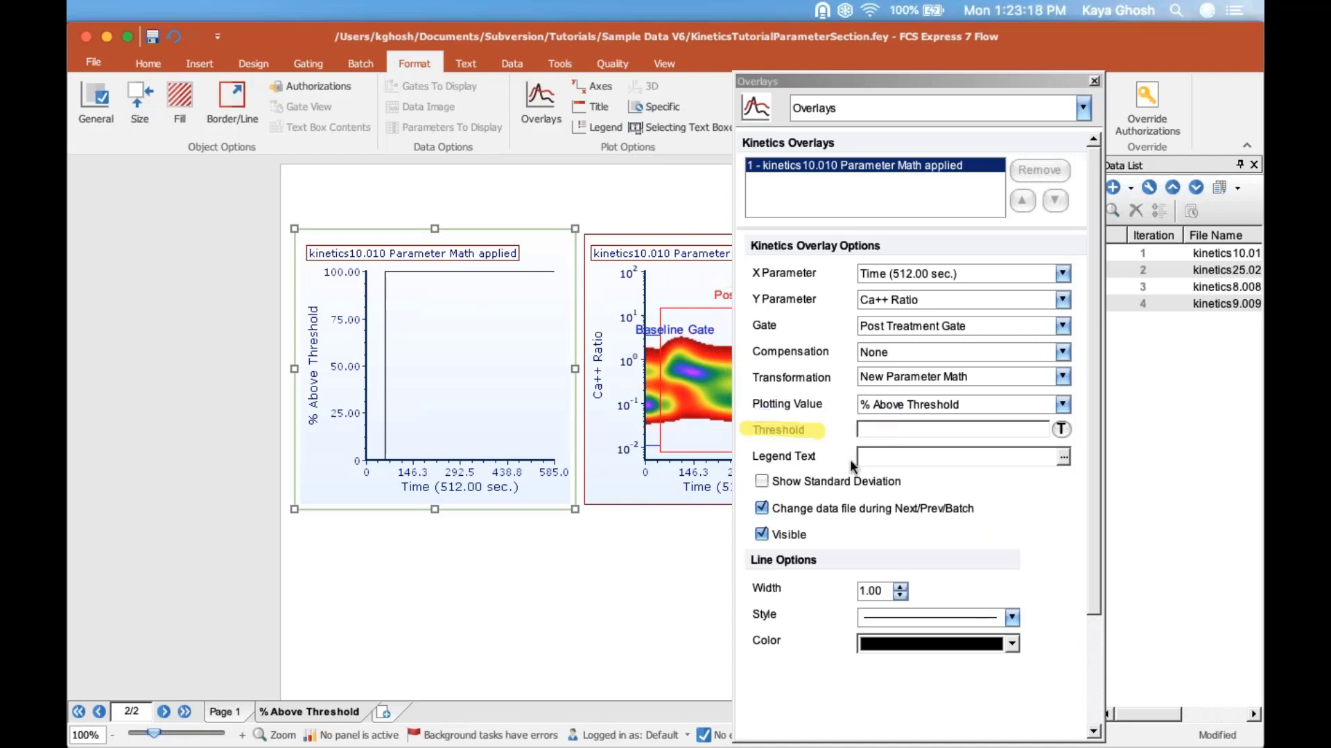
click(897, 434)
text(5)
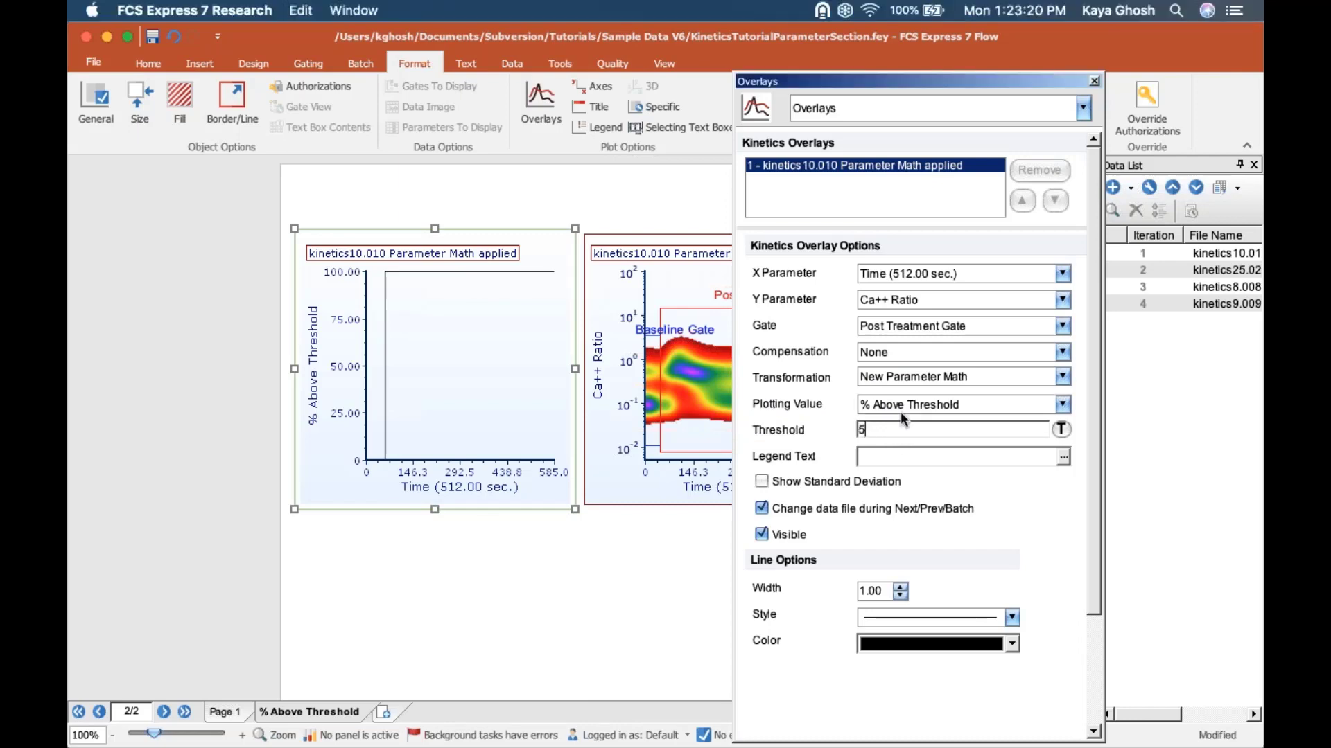
text(00)
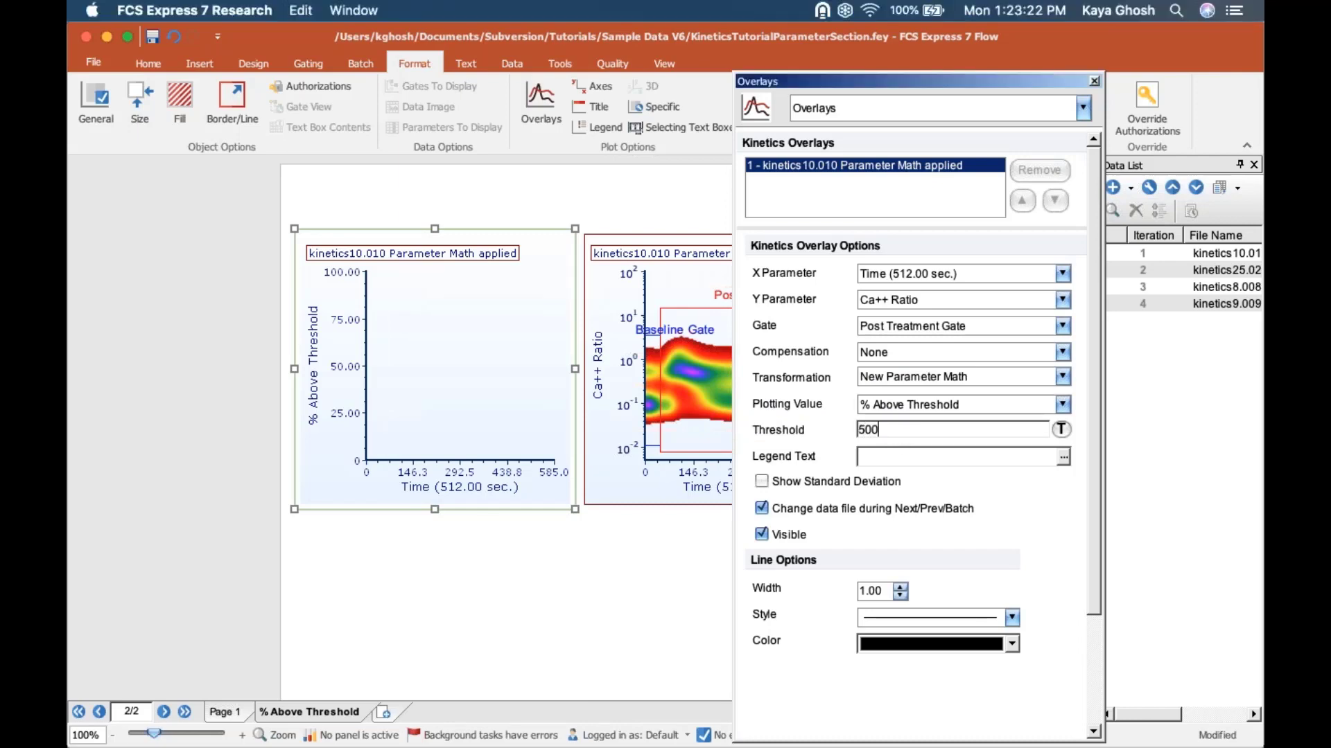
key(BackSpace)
key(BackSpace)
key(BackSpace)
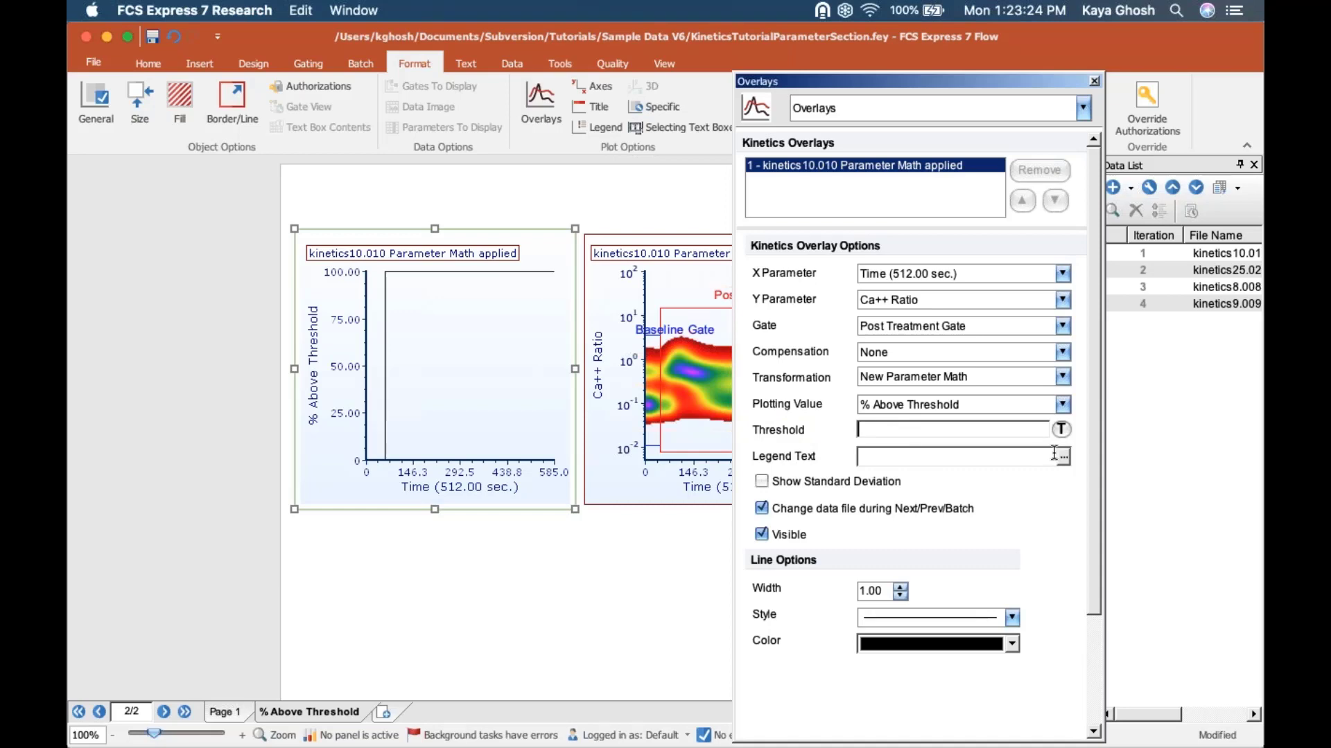
Step: Insert the custom token "Y Median + 2 * SD" as the overlay's threshold and close the overlay options
click(1062, 431)
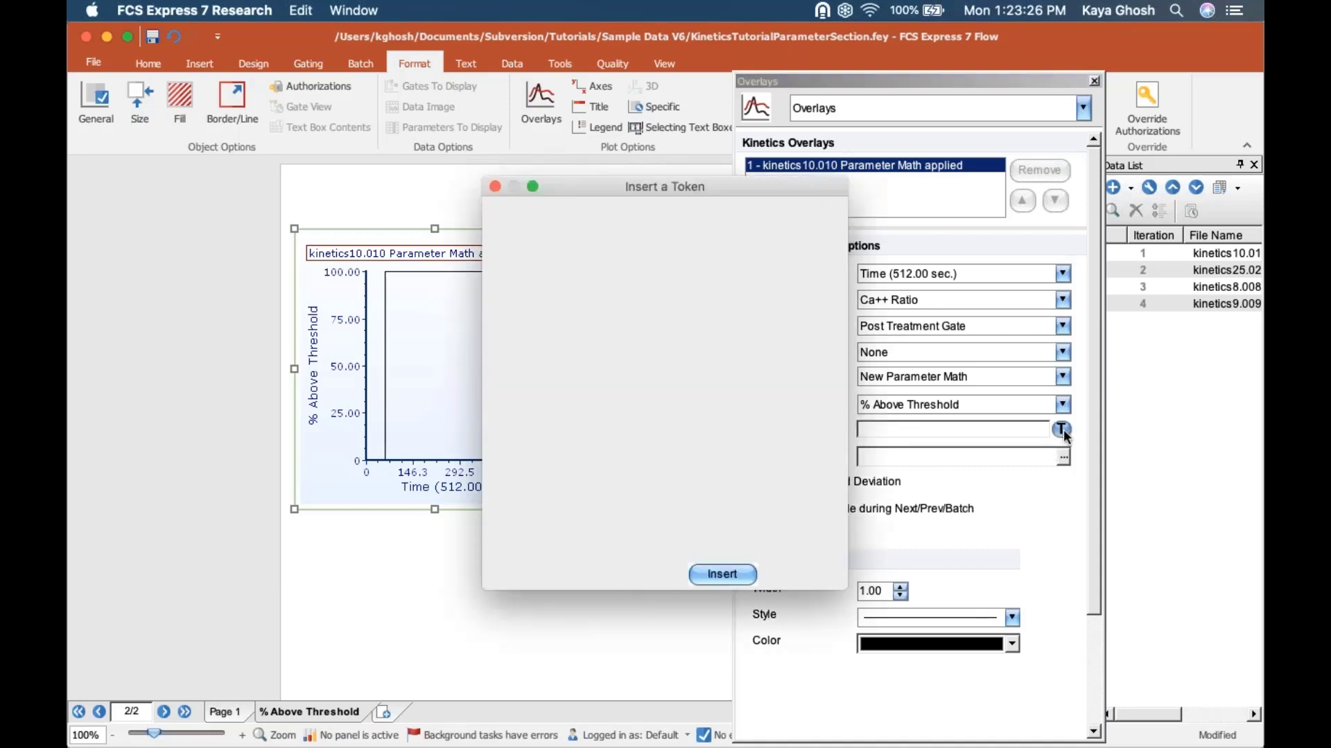
click(585, 505)
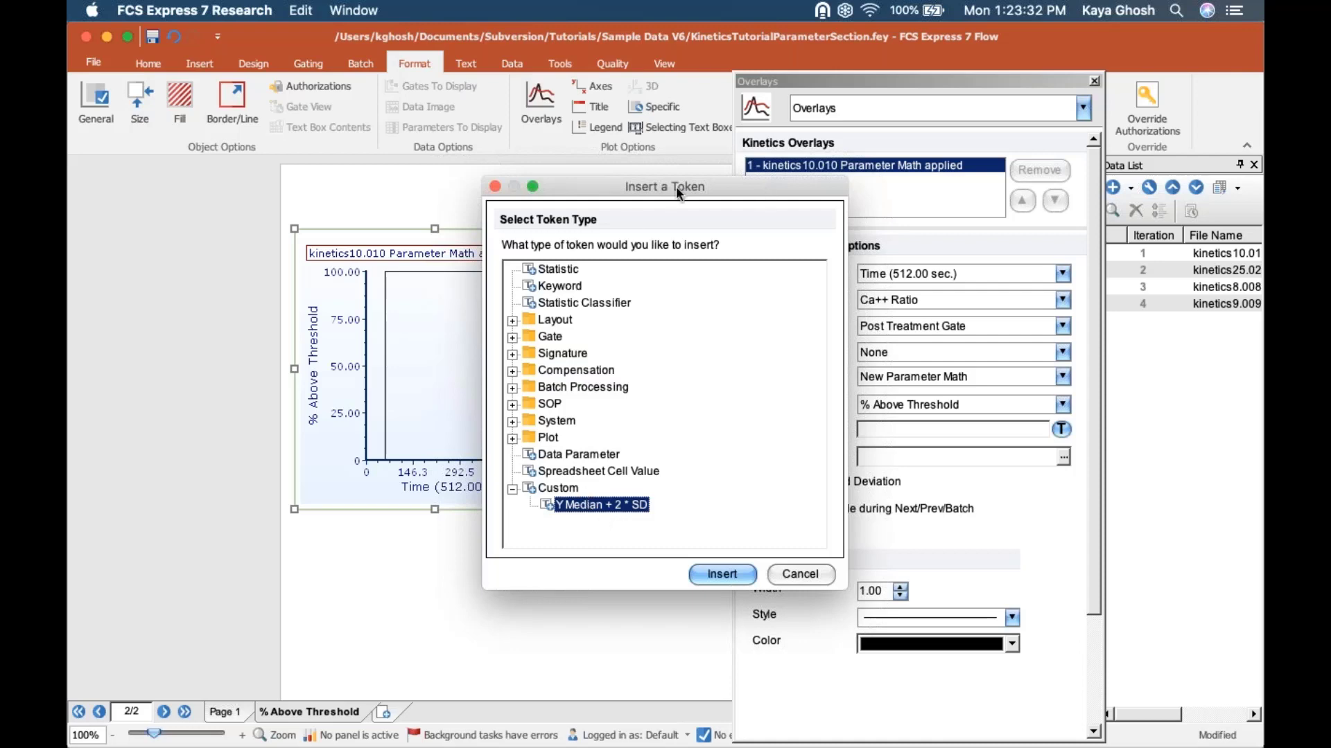
drag(680, 193, 331, 260)
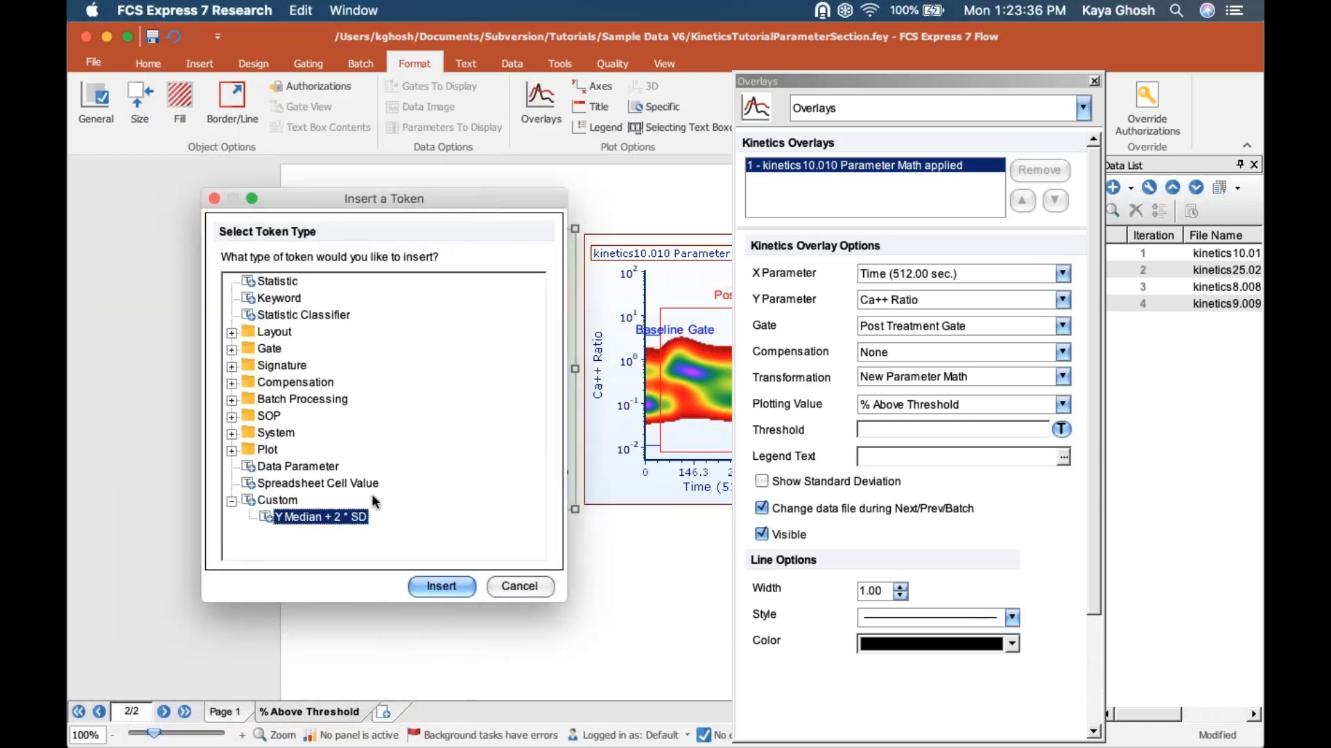
click(441, 586)
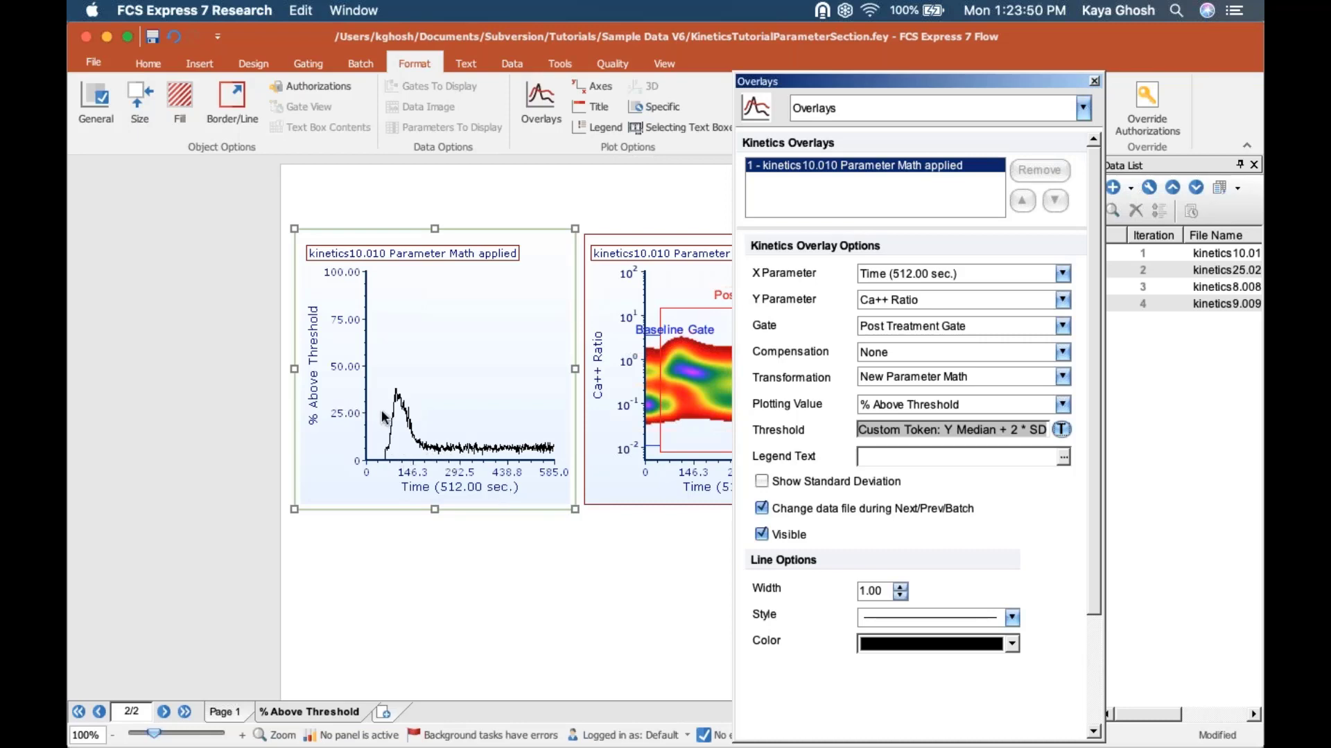
click(1094, 81)
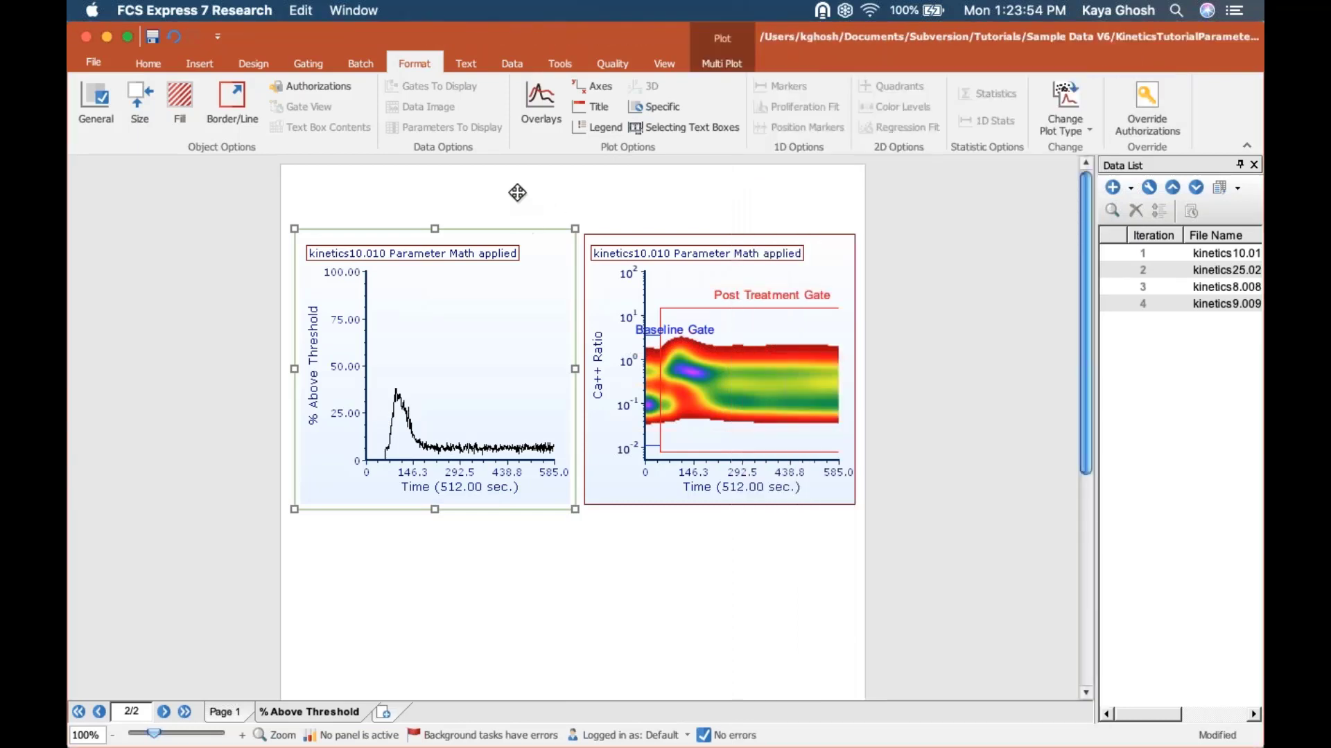
Step: Place a copy of the % Above Threshold plot below the original and replace the copy's overlay with the kinetics8.008 file
drag(517, 192, 508, 457)
key(super+v)
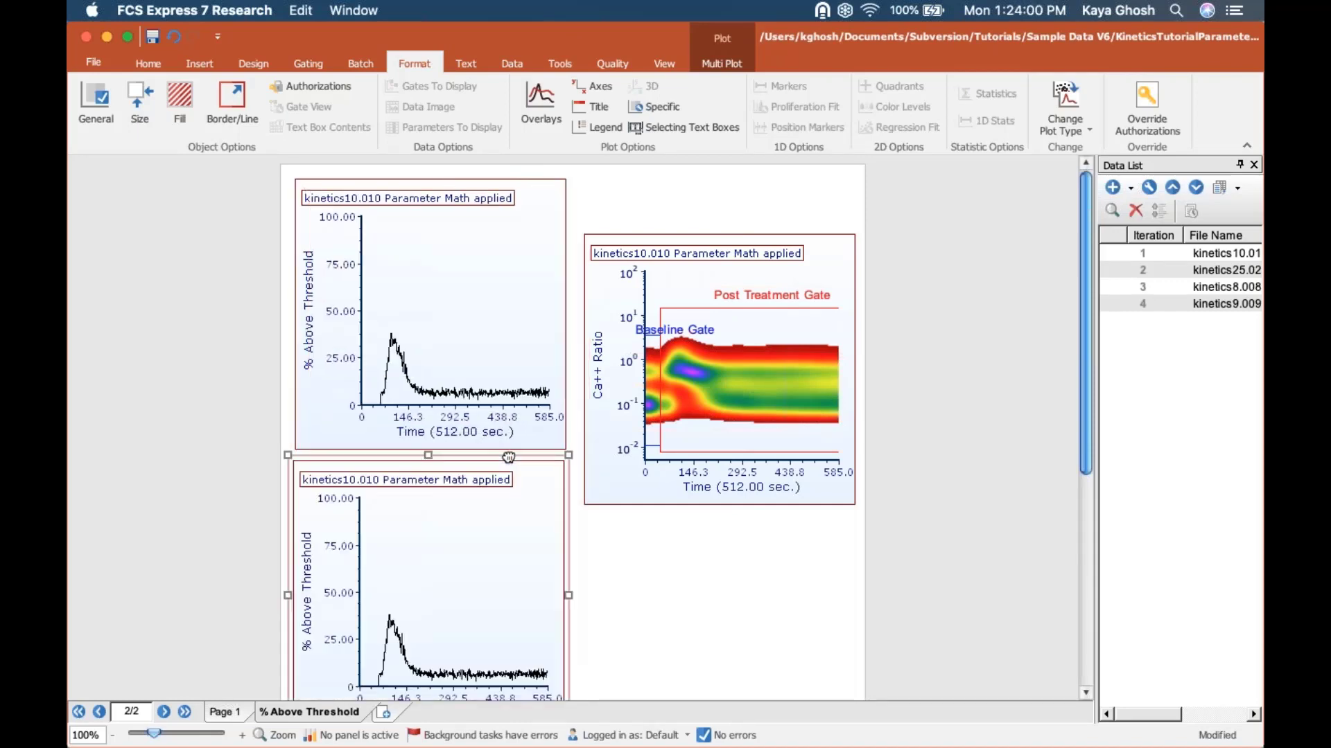
click(1196, 292)
click(1258, 282)
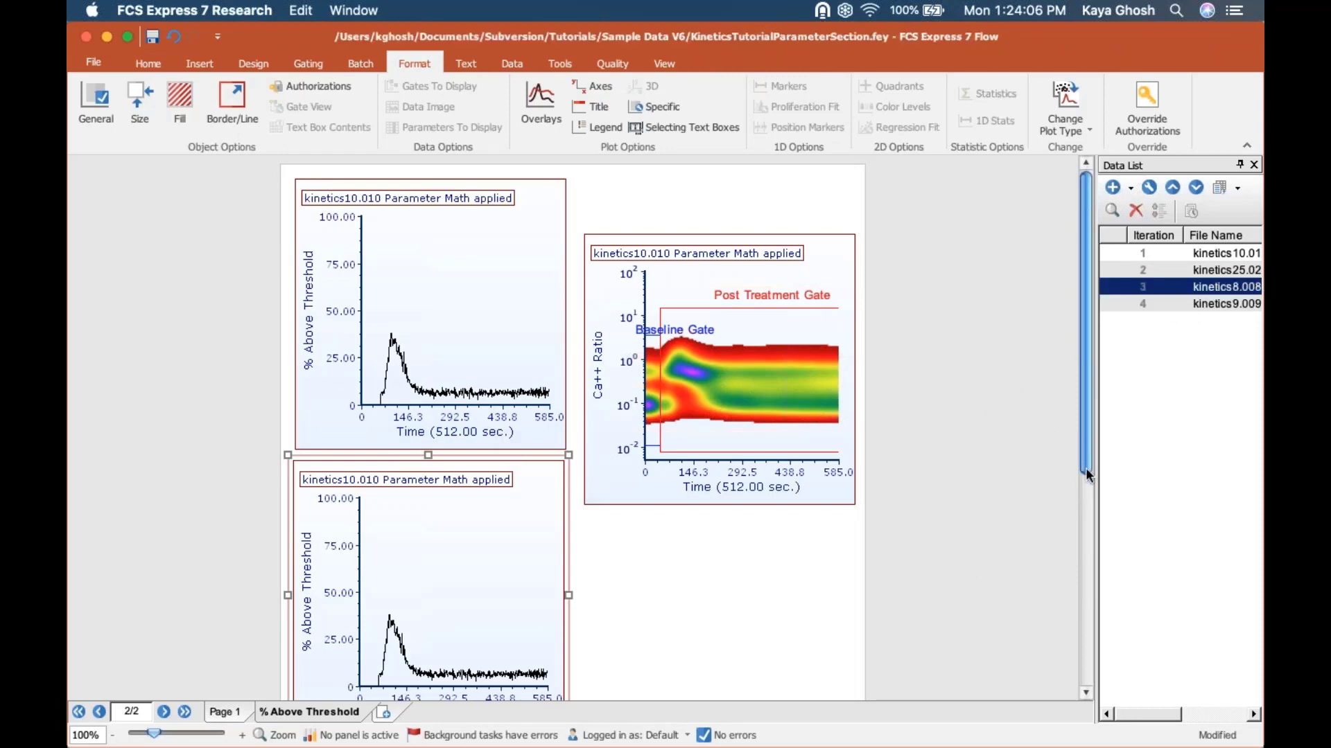
drag(1085, 467, 1086, 487)
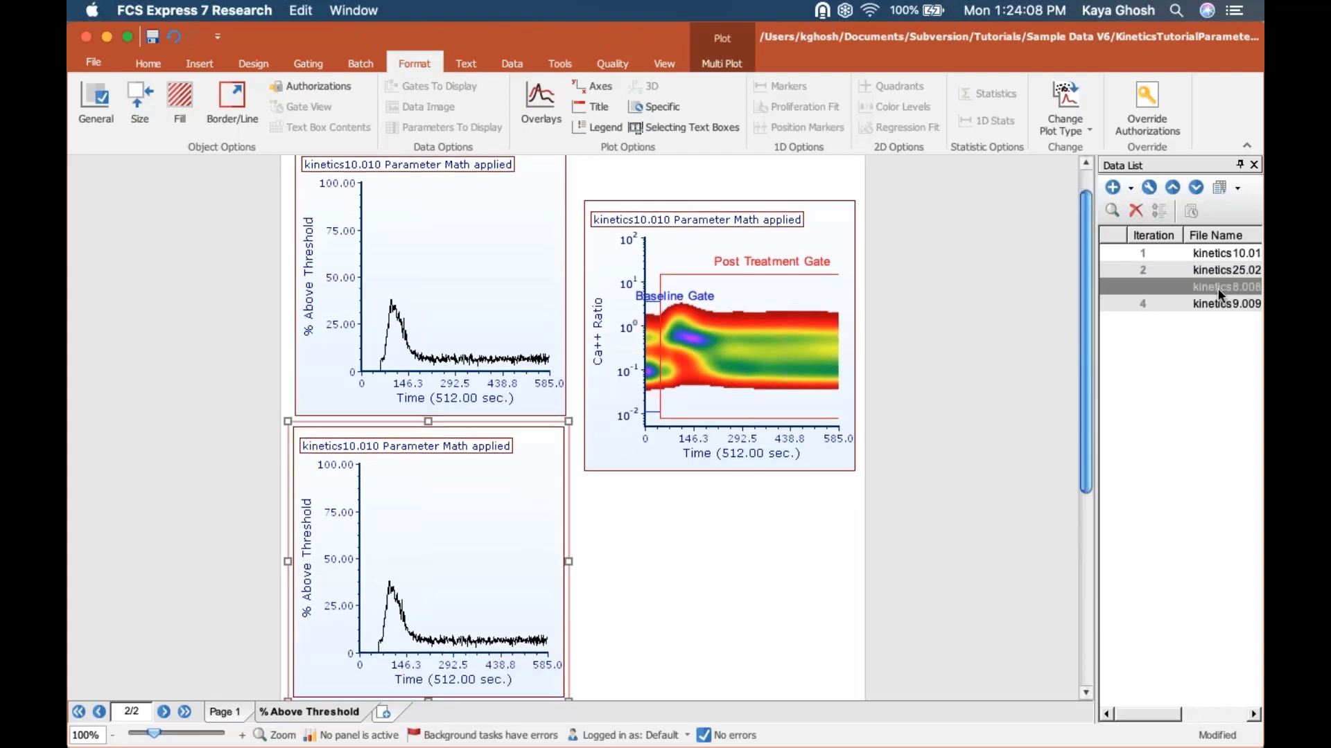
drag(1219, 289, 399, 567)
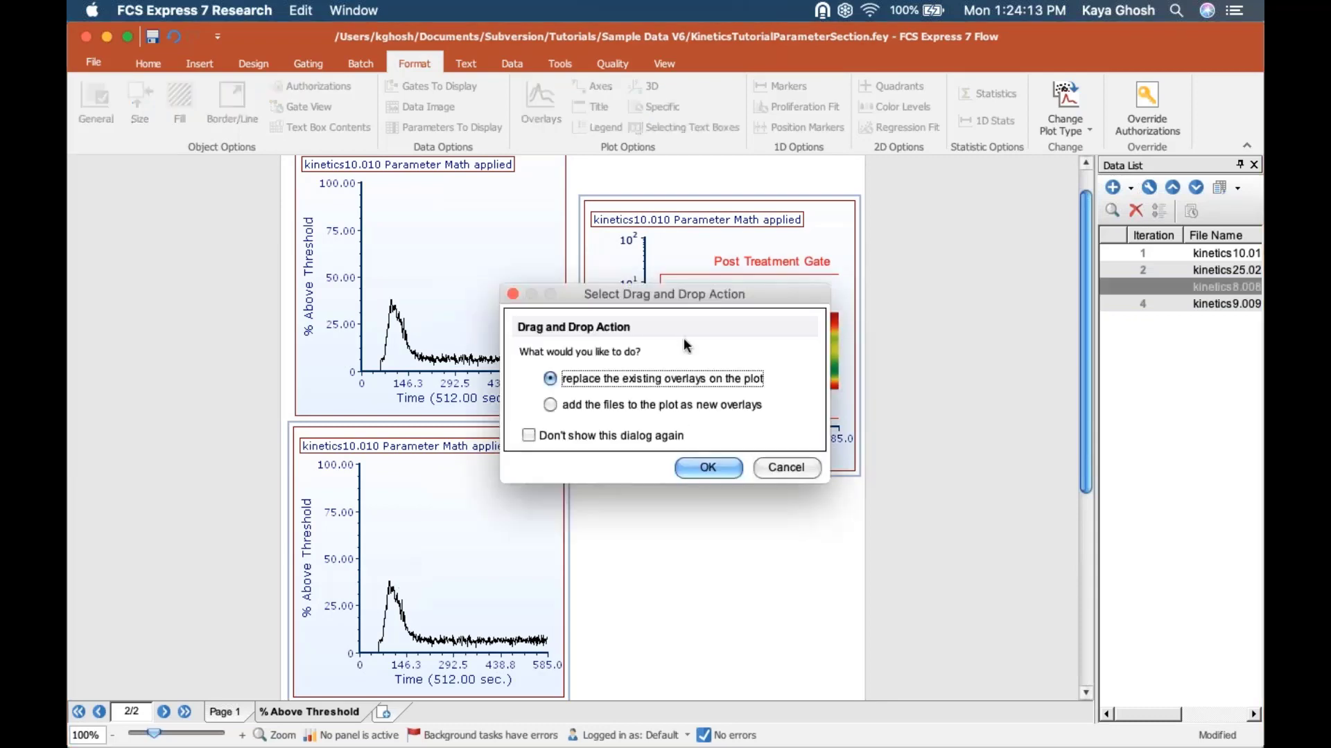
click(720, 474)
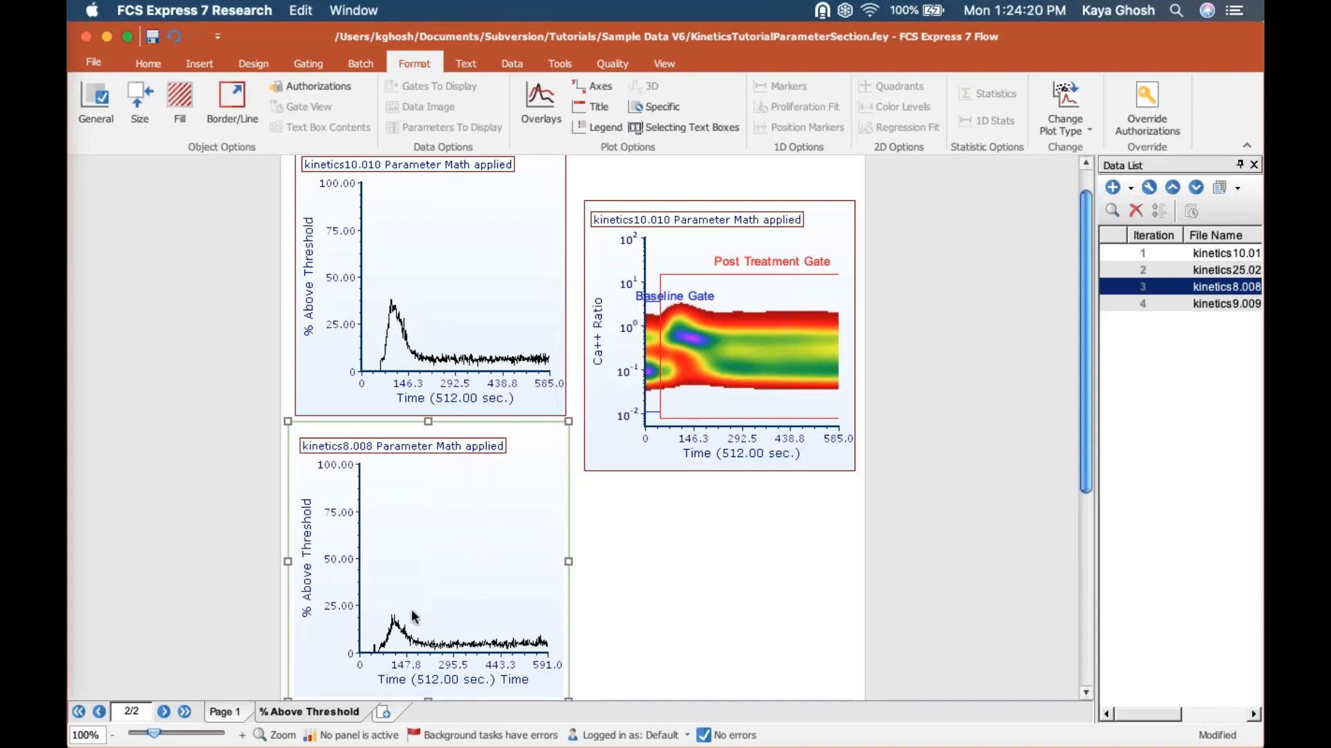
click(459, 244)
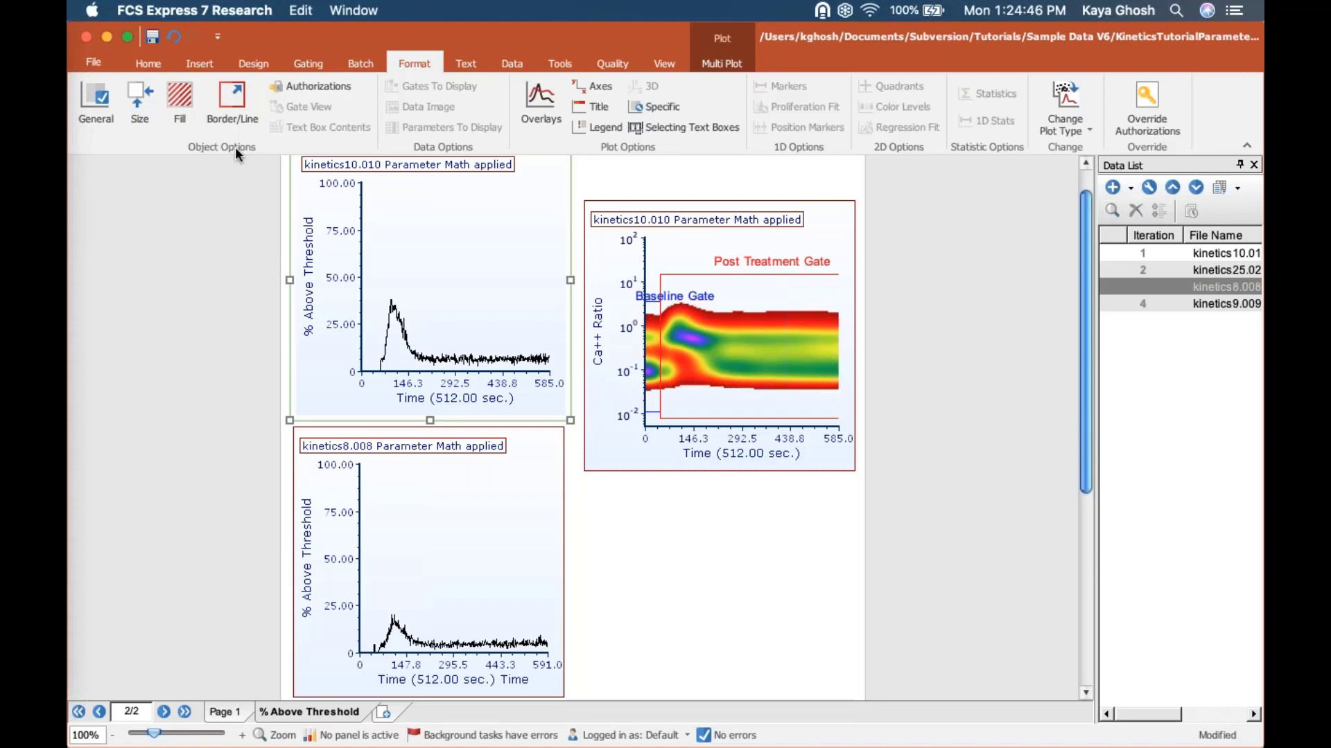
Step: Open the FCS Express Manual PDF from the welcome screen, skim its opening pages and minimize it
click(669, 62)
click(626, 110)
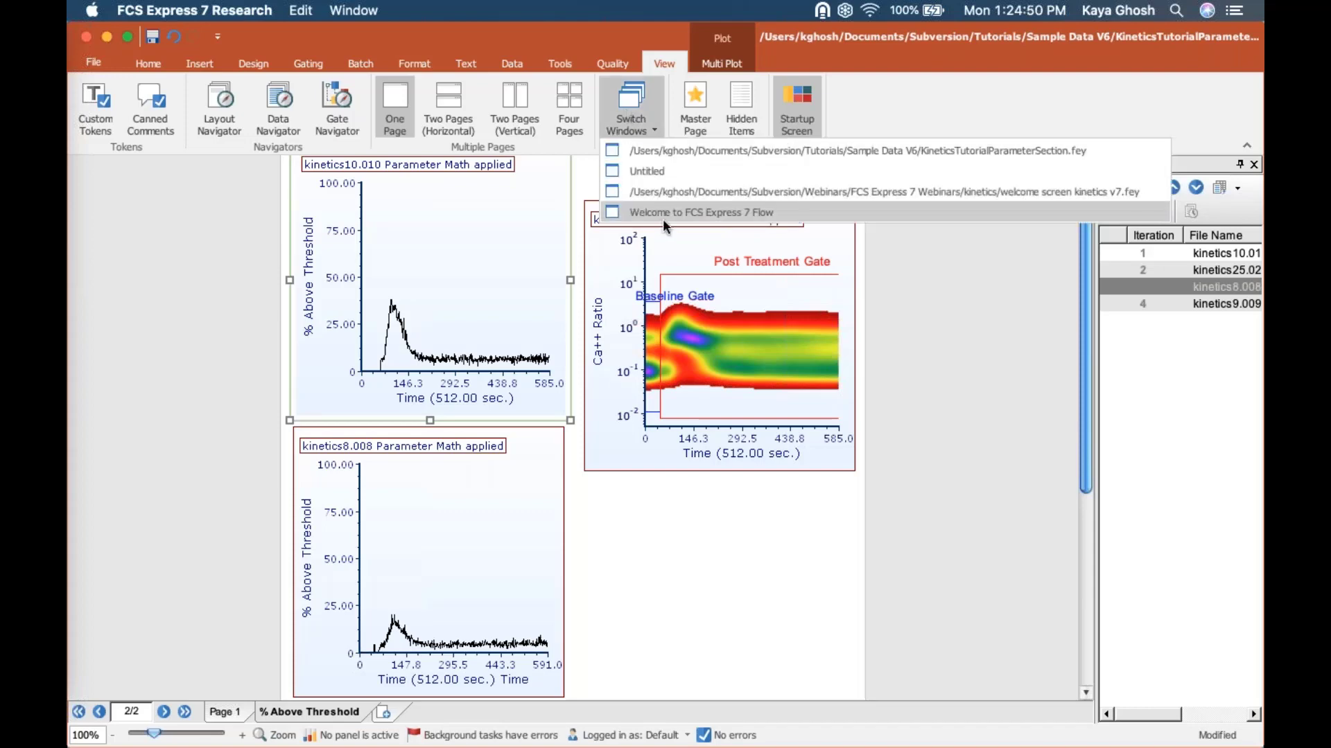
click(660, 214)
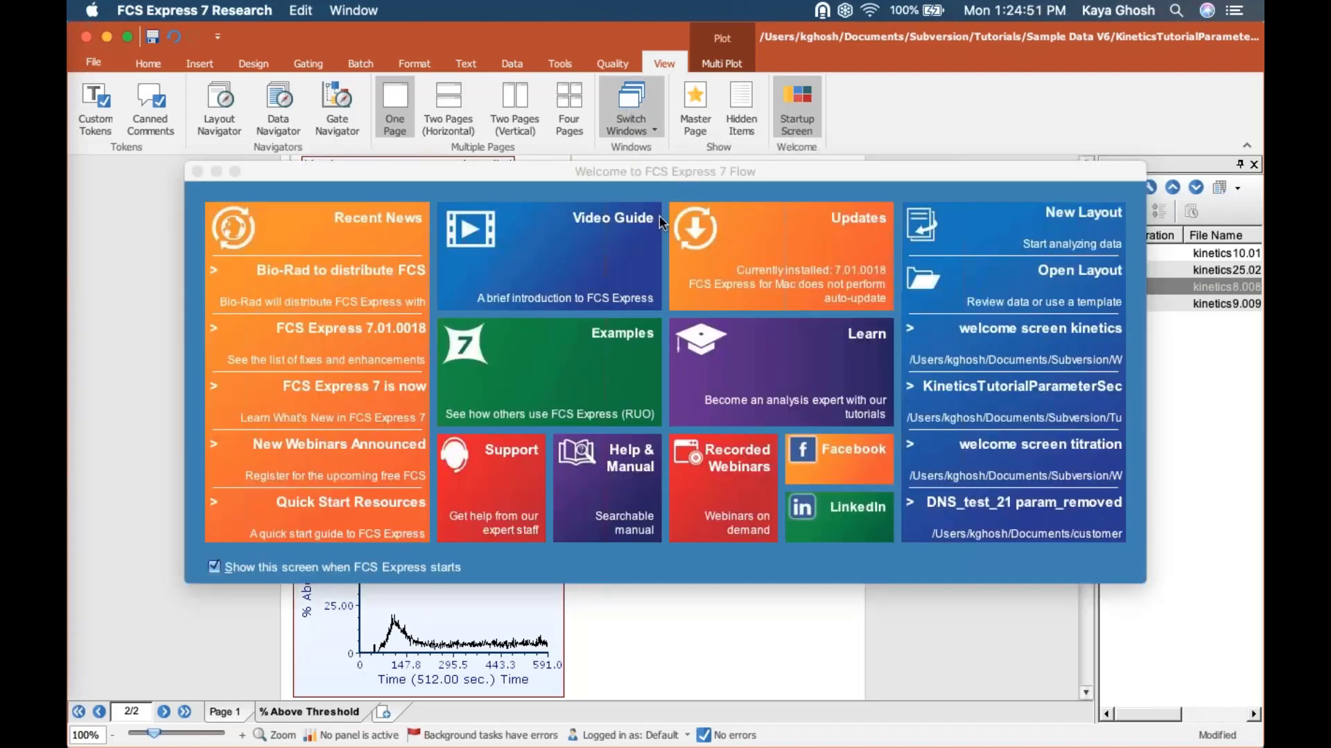
drag(854, 168, 803, 150)
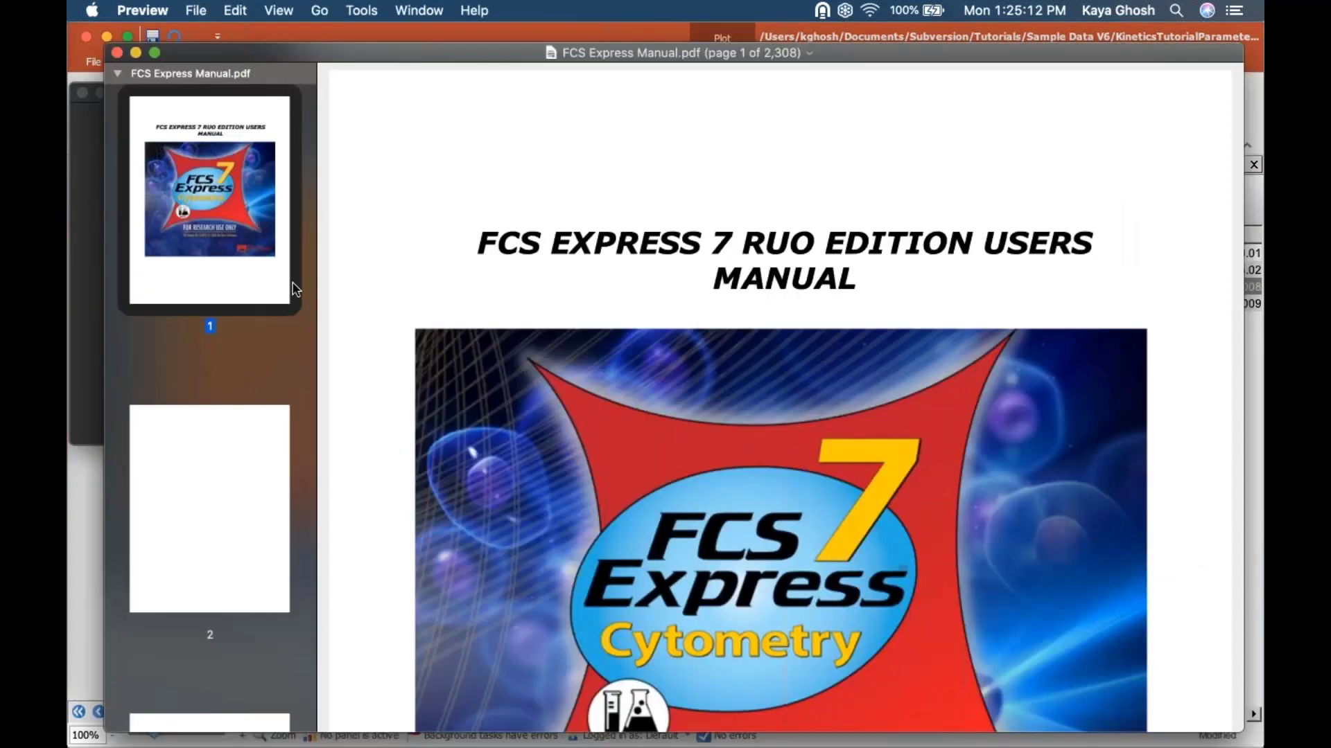
scroll(250, 387, down, 5)
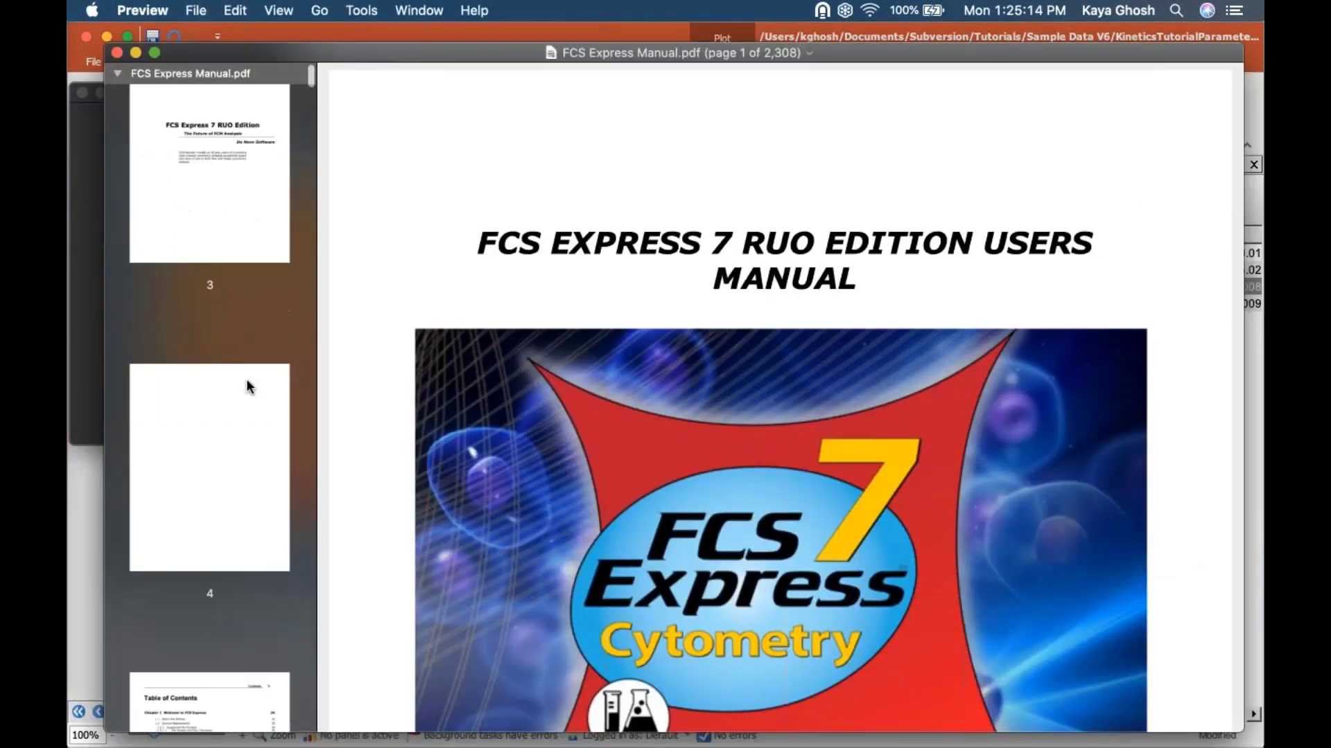
click(135, 58)
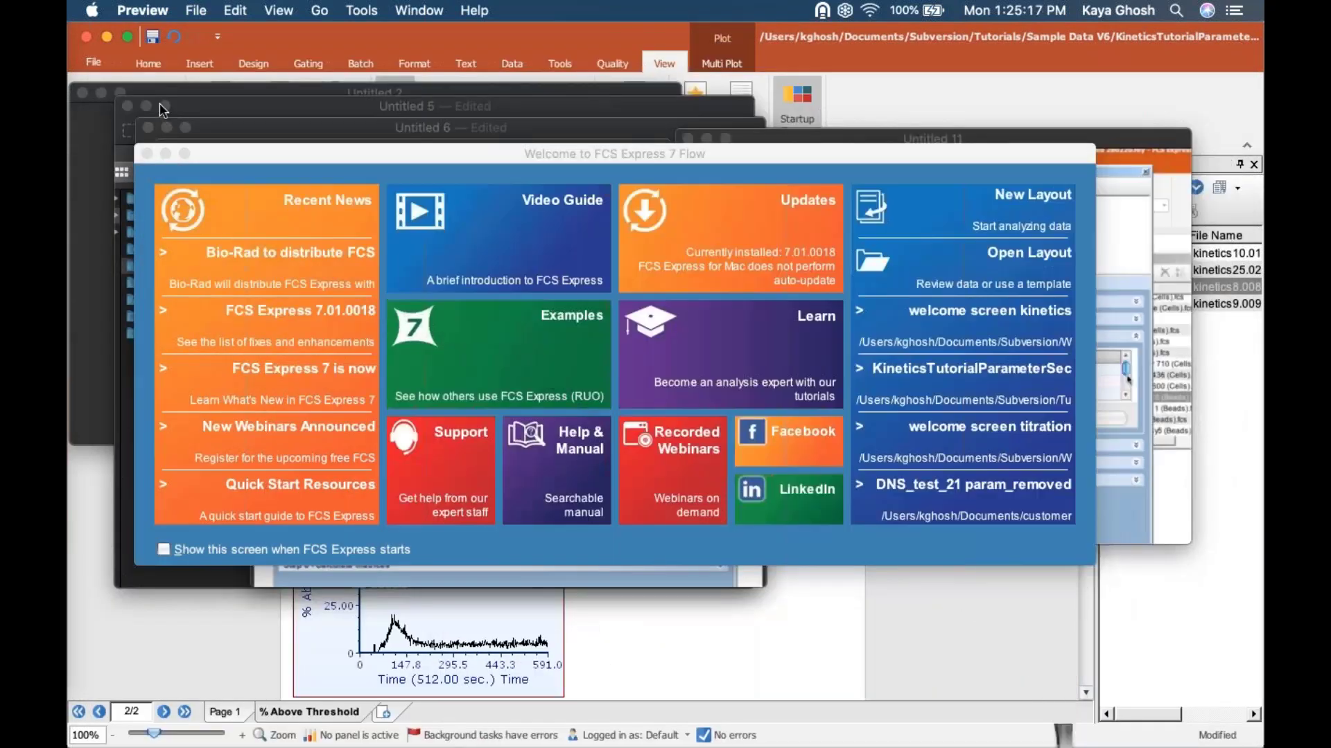
Step: Hide the windows of all other applications so only the kinetics layout remains on screen
click(198, 10)
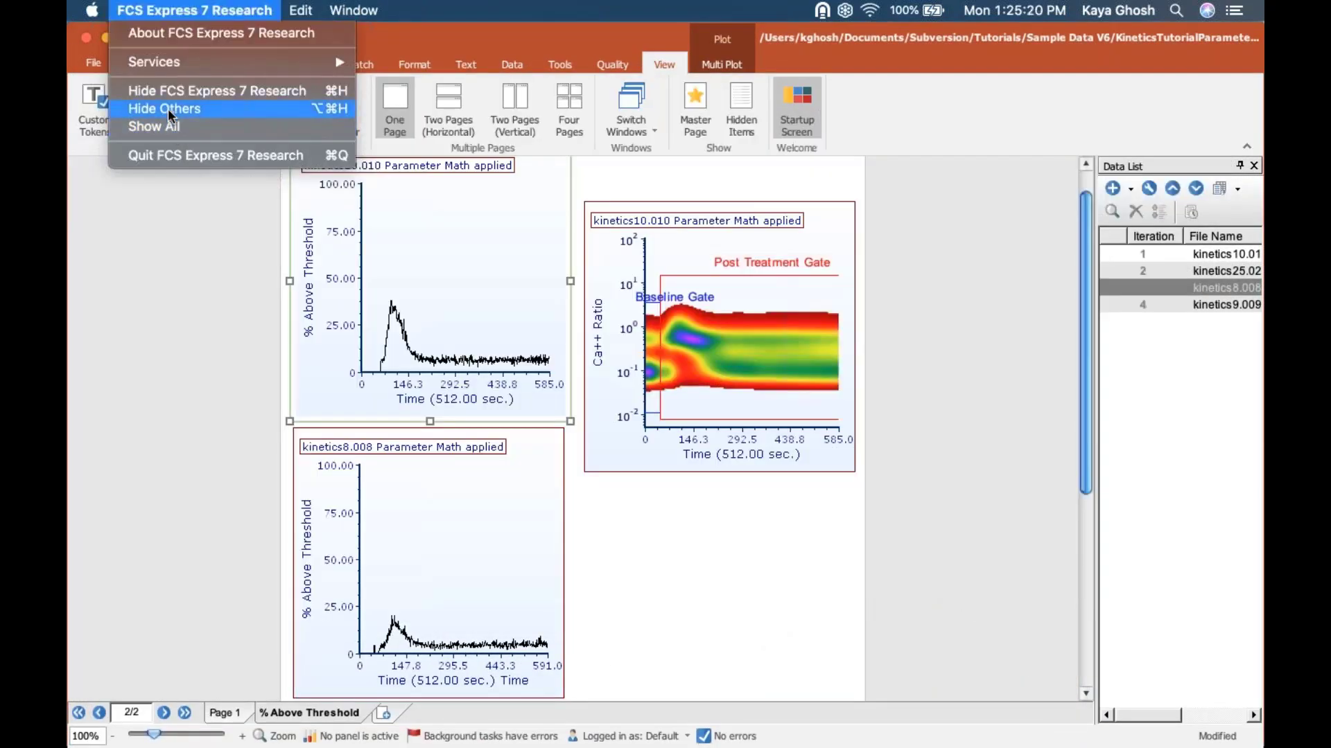
click(171, 109)
mouse_move(851, 744)
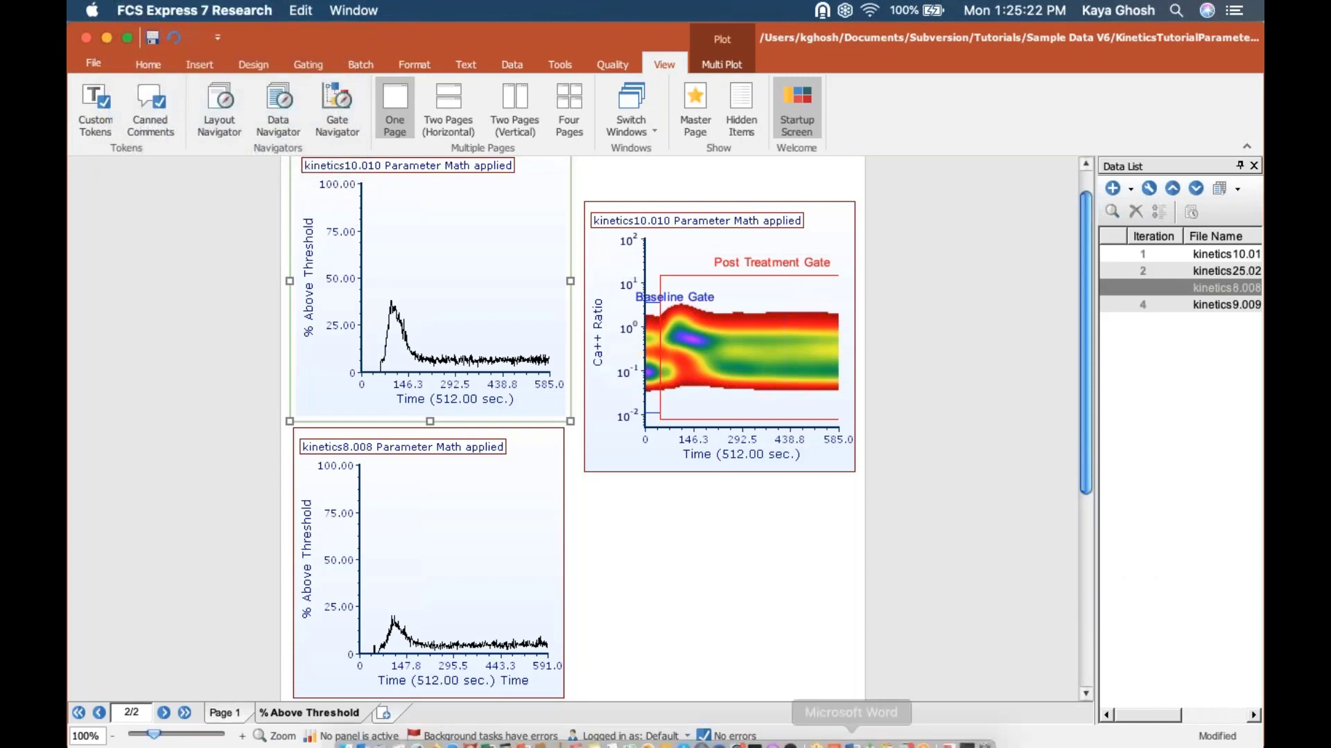
click(925, 735)
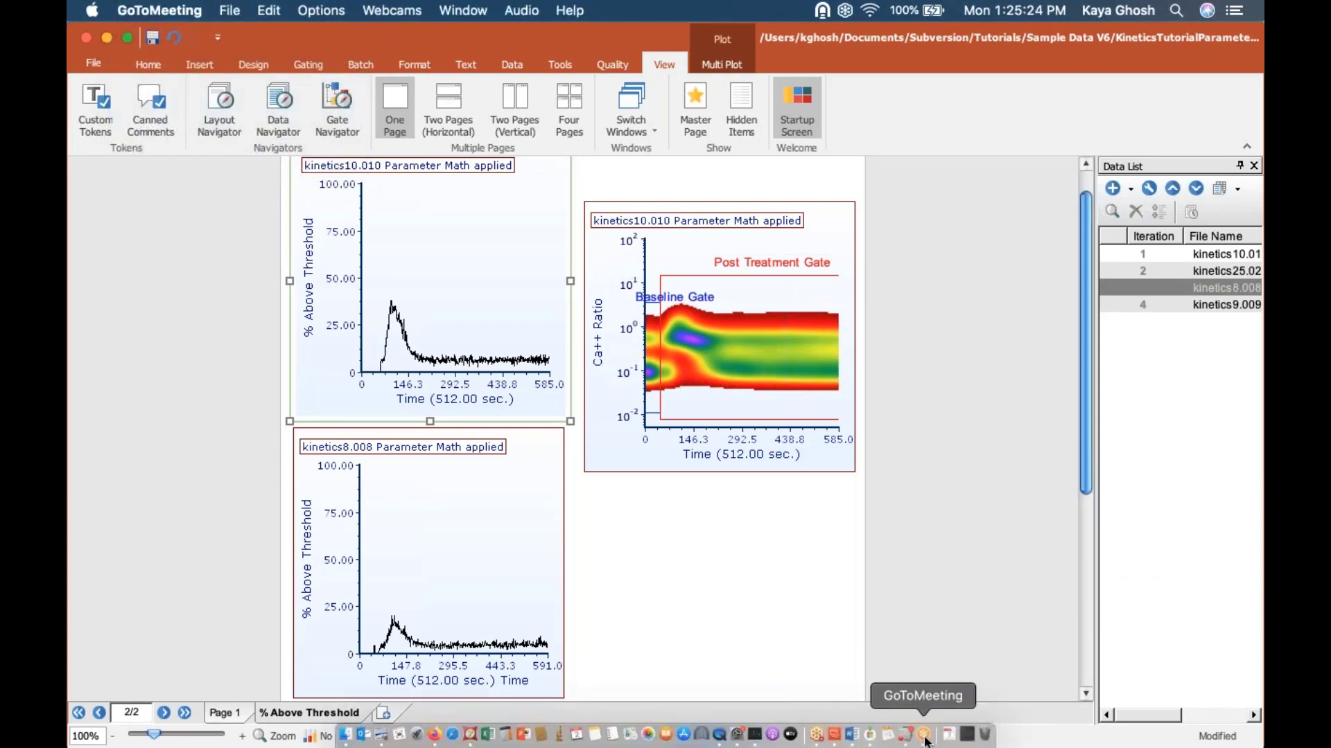
Step: Open the online FCS Express tutorials from the program's help page and bring the browser window into view
click(104, 64)
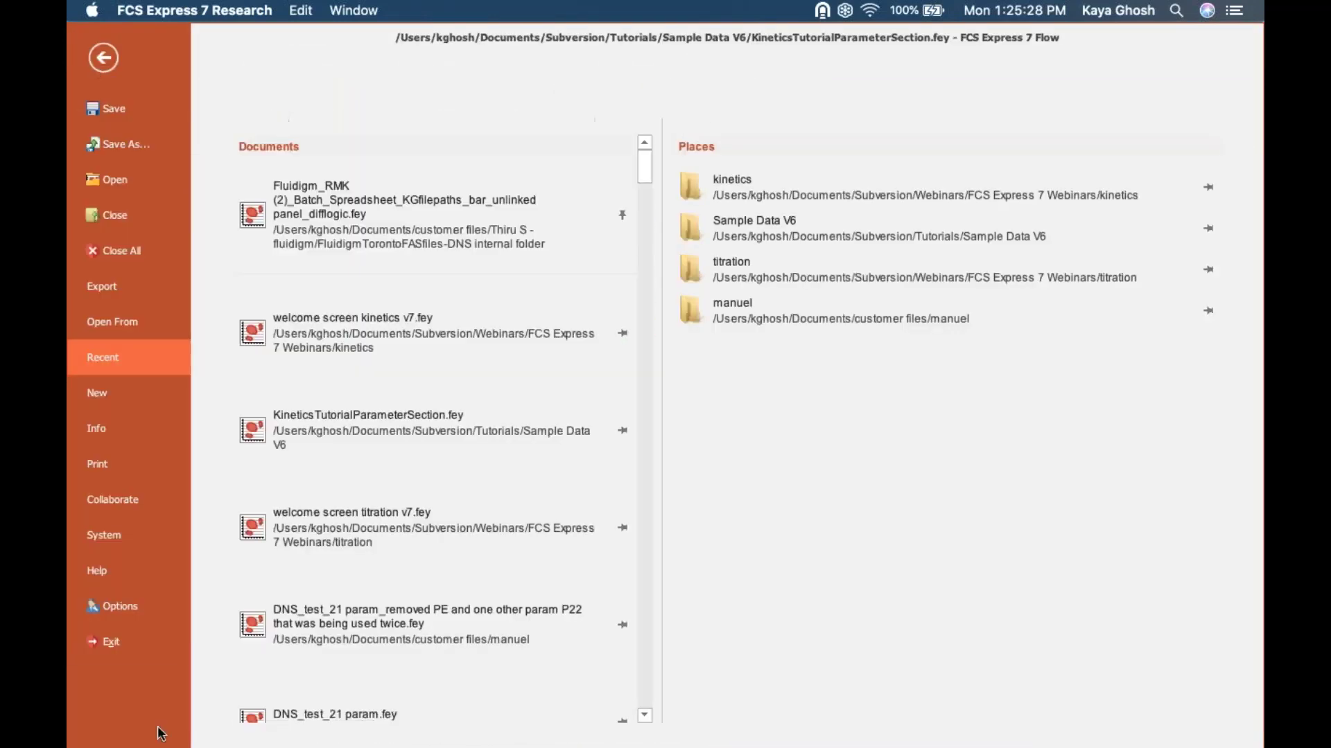
click(95, 578)
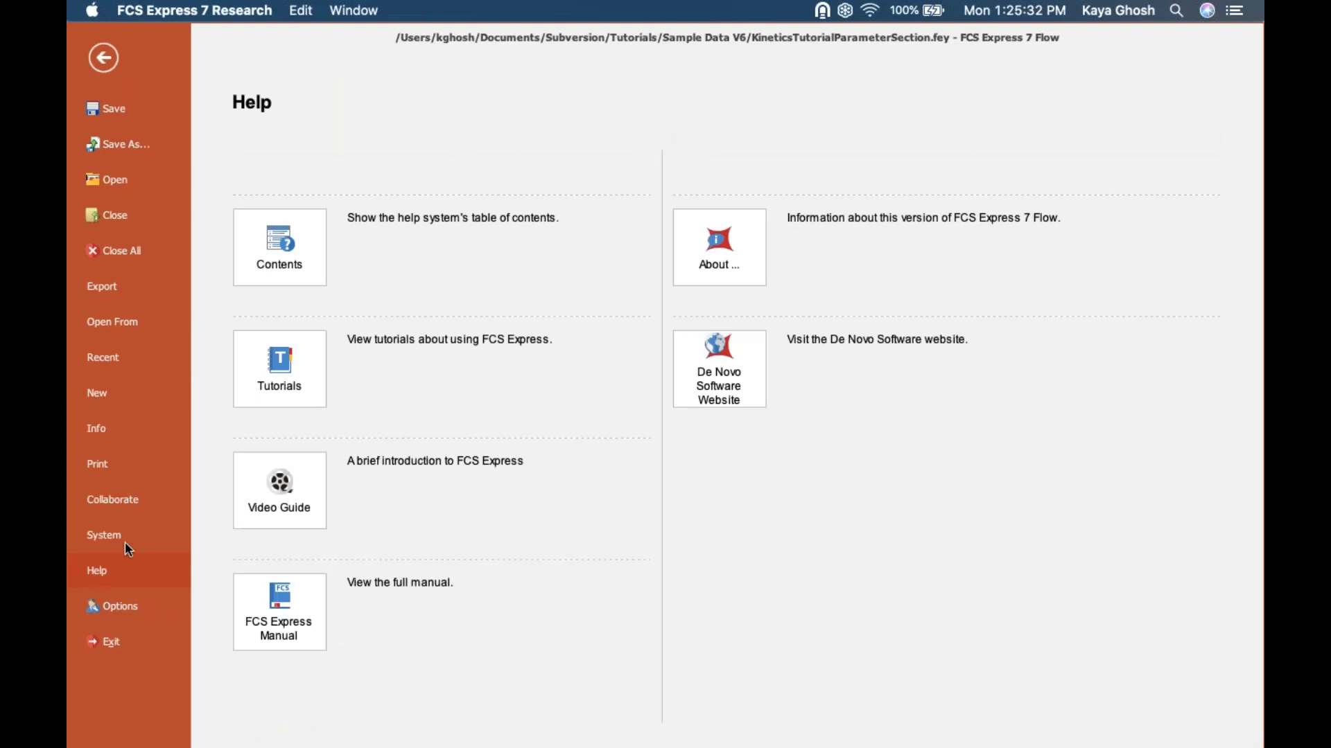
click(273, 367)
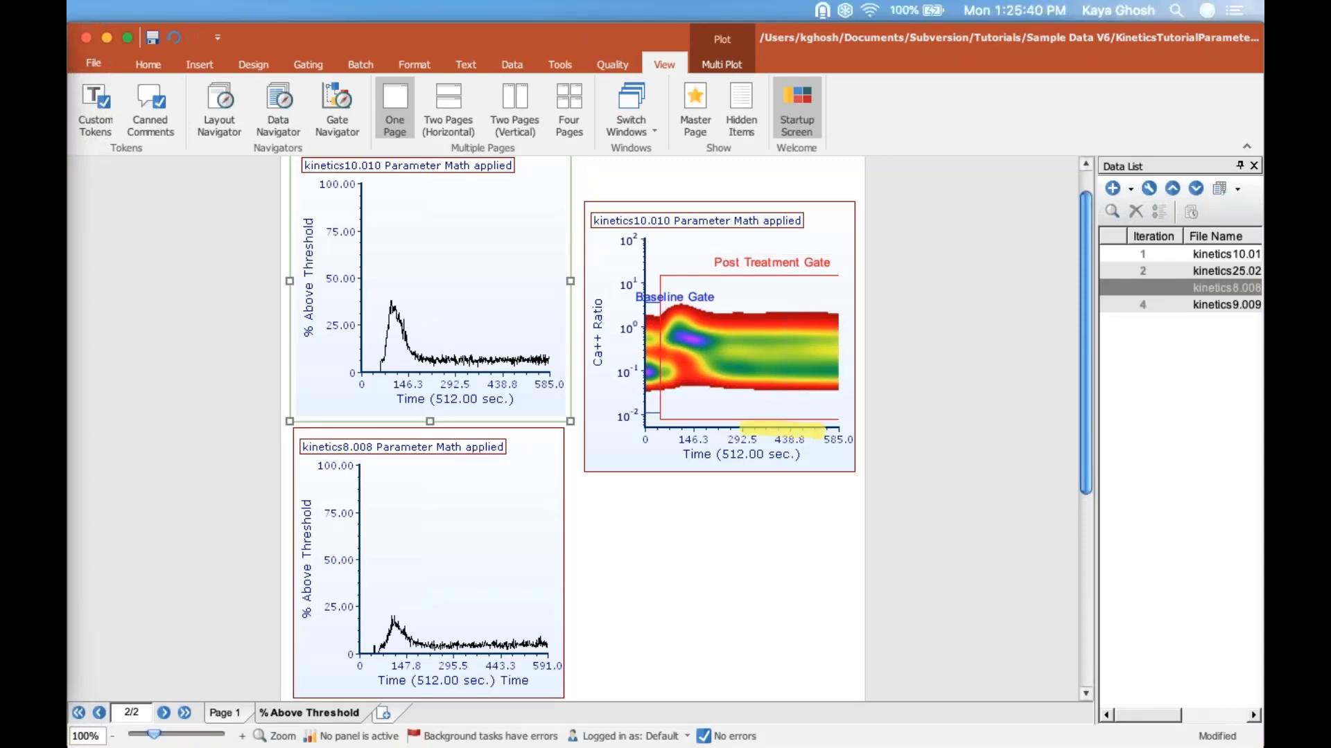
drag(68, 147, 923, 48)
Step: Search the online manual for "kinetics" and skim the first page of results
click(231, 165)
text(kinetics)
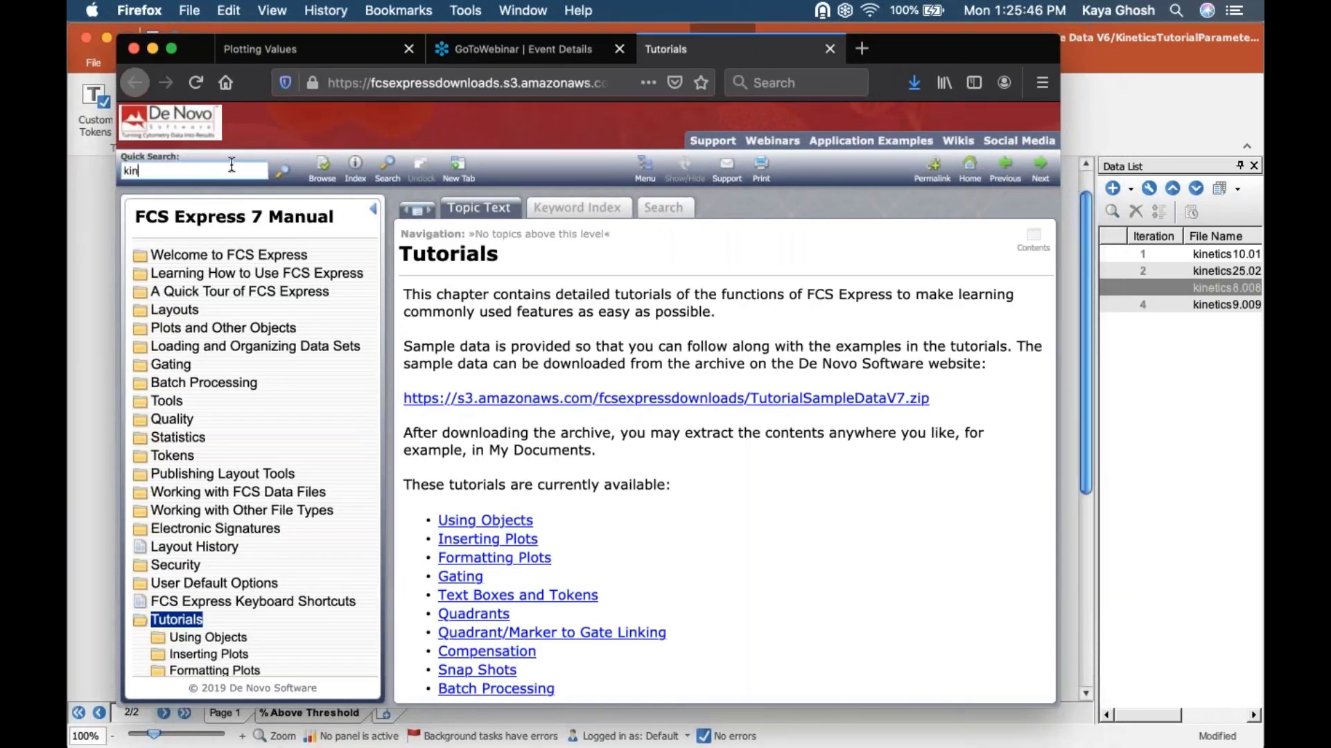
key(Return)
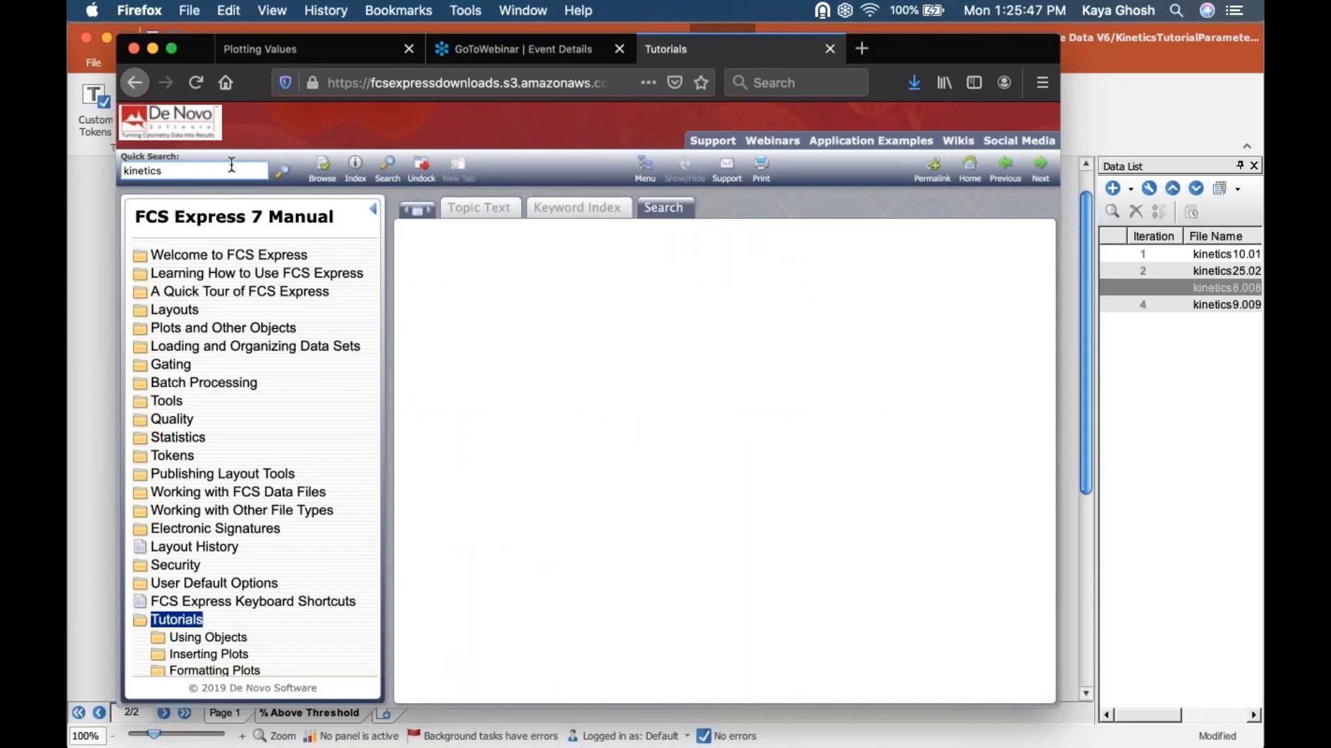
scroll(720, 527, down, 3)
scroll(721, 526, down, 8)
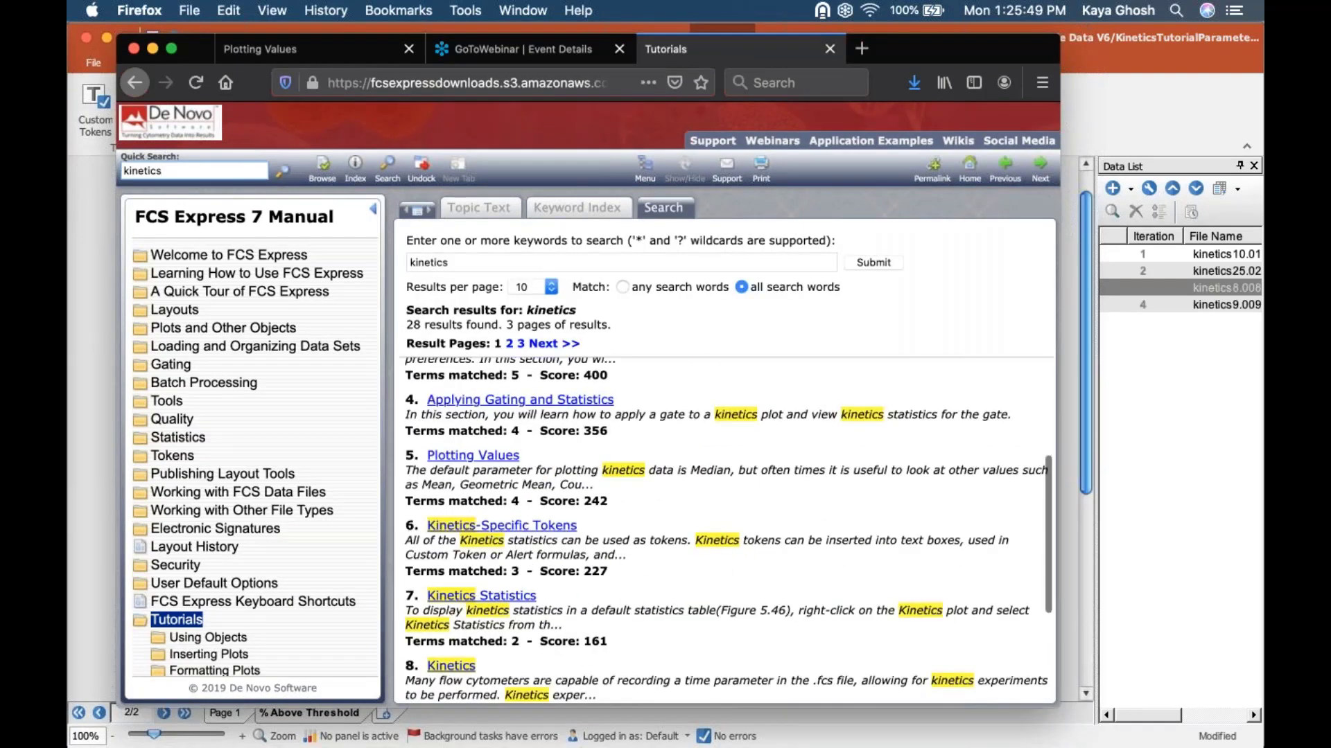
scroll(204, 508, down, 15)
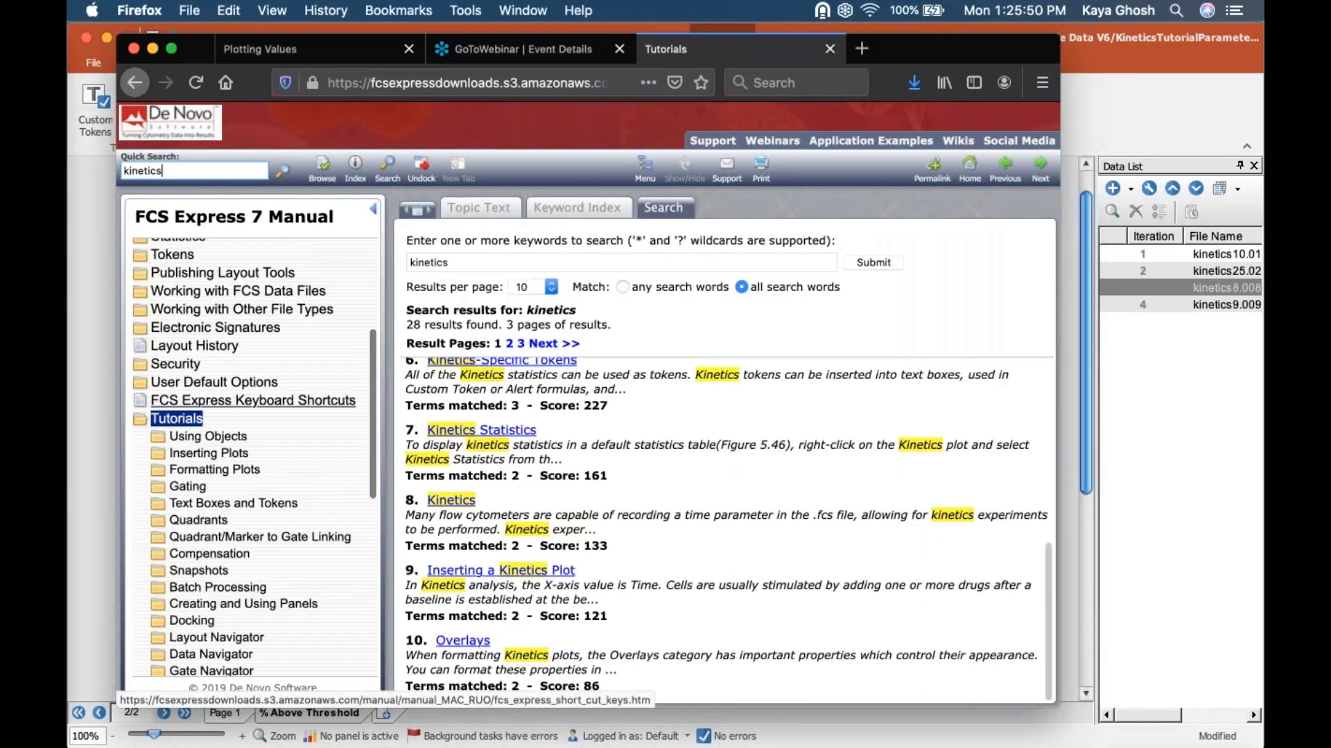
Step: Open the Kinetics topic under Tutorials in the manual's contents, and minimize the browser to return to FCS Express
scroll(204, 508, up, 5)
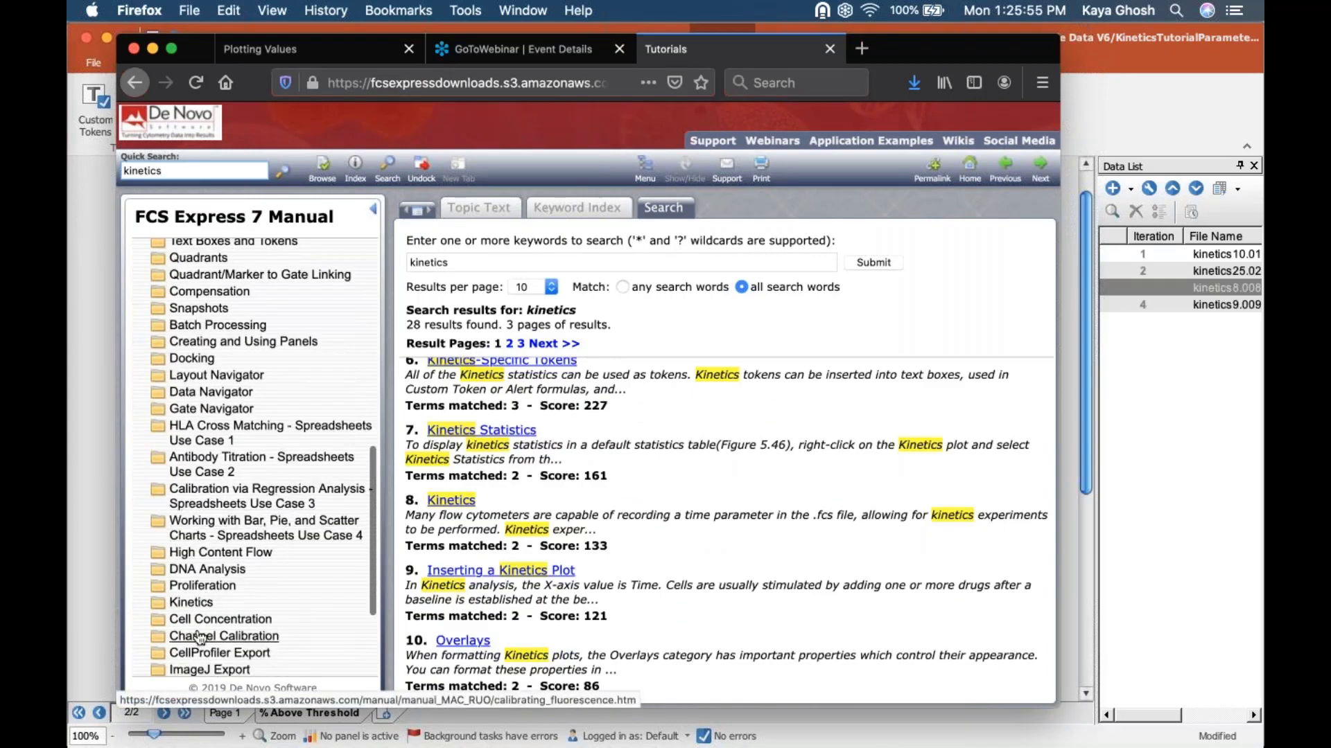
scroll(194, 555, down, 2)
click(190, 563)
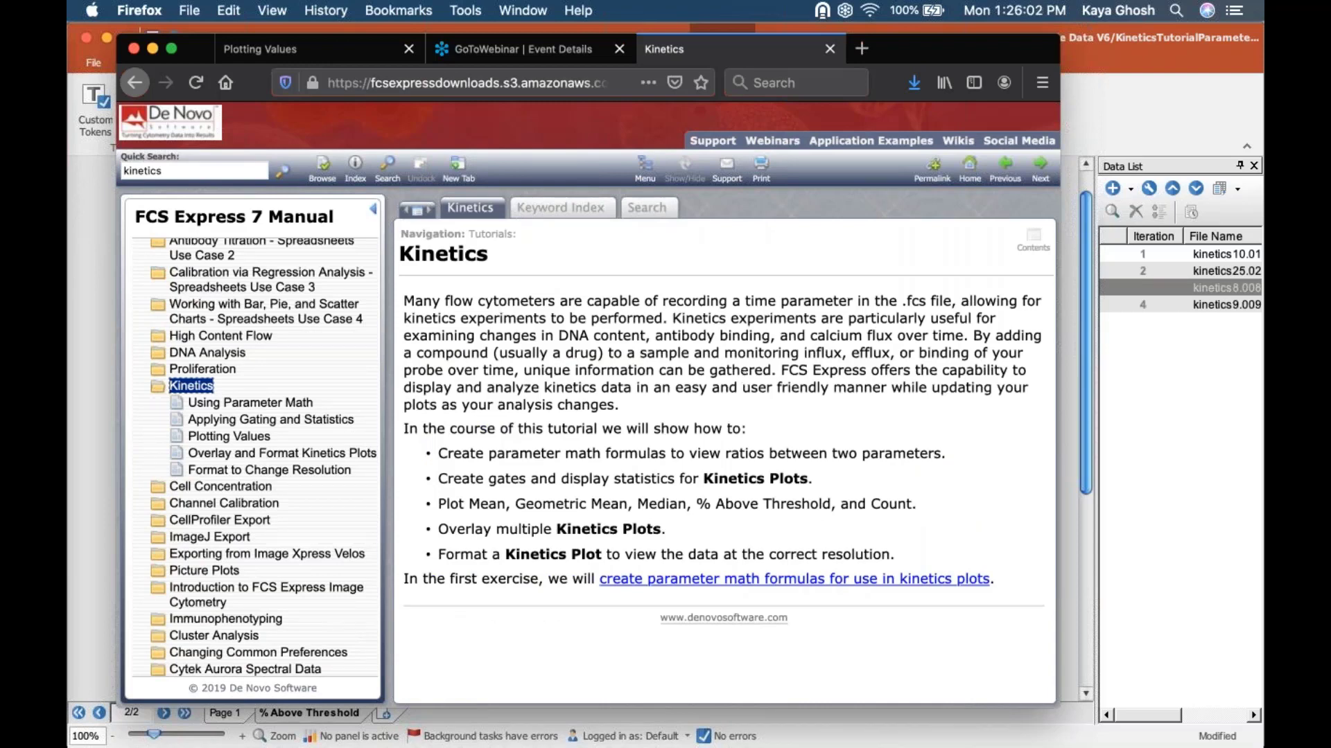
click(153, 54)
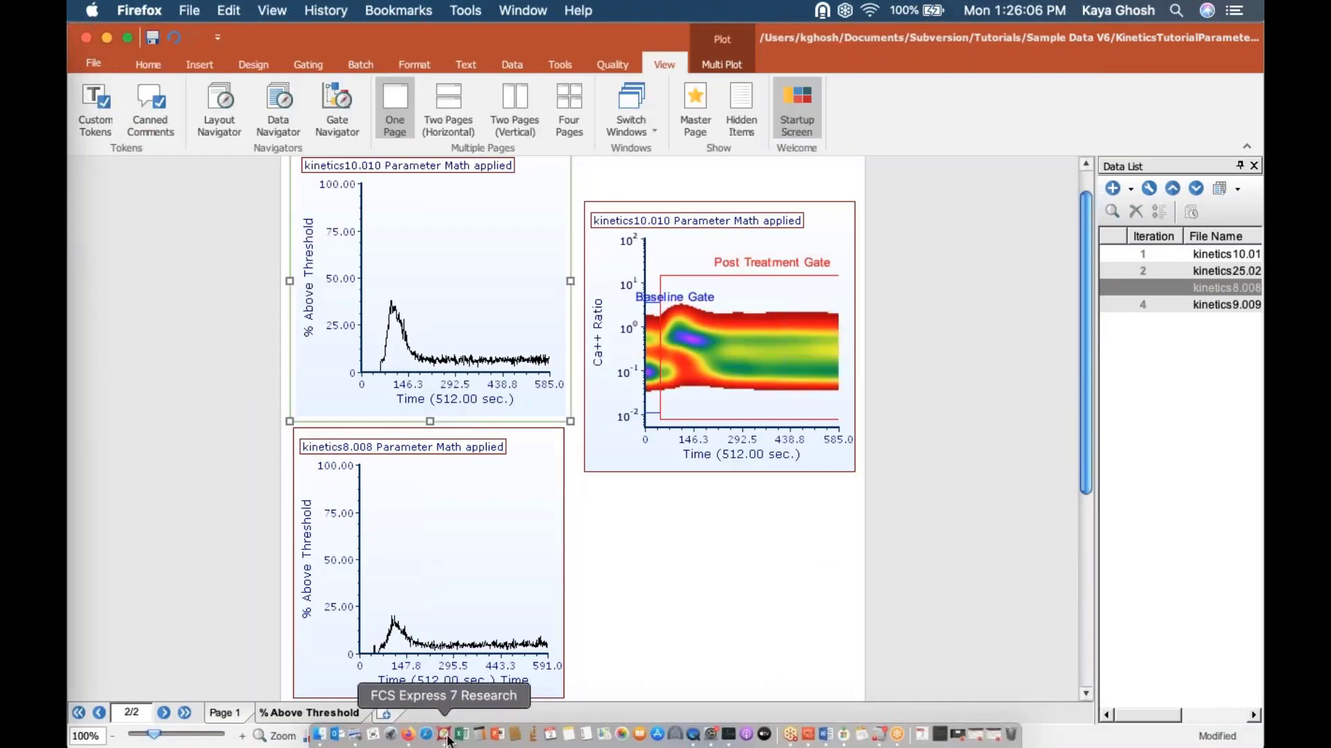
click(447, 741)
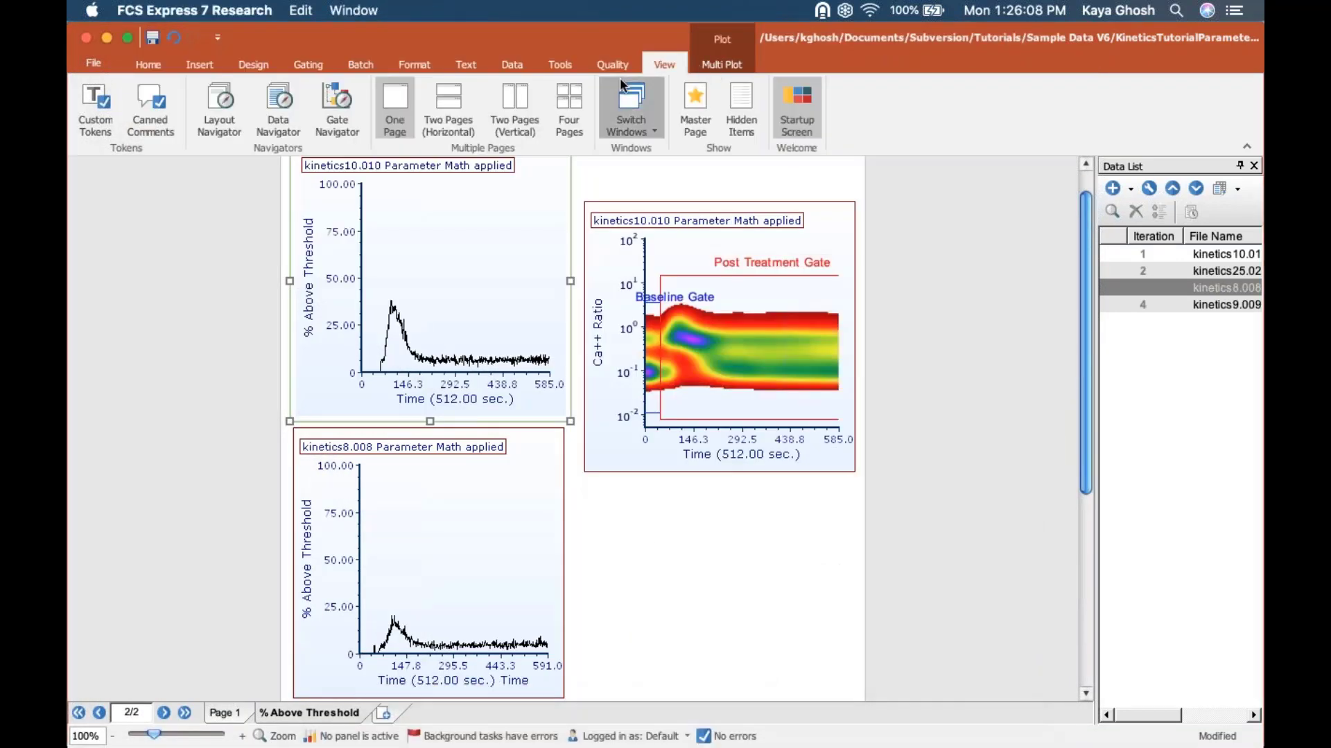
Step: Switch to the Welcome to FCS Express 7 Flow window and open its Support page to skim the support resources
click(624, 100)
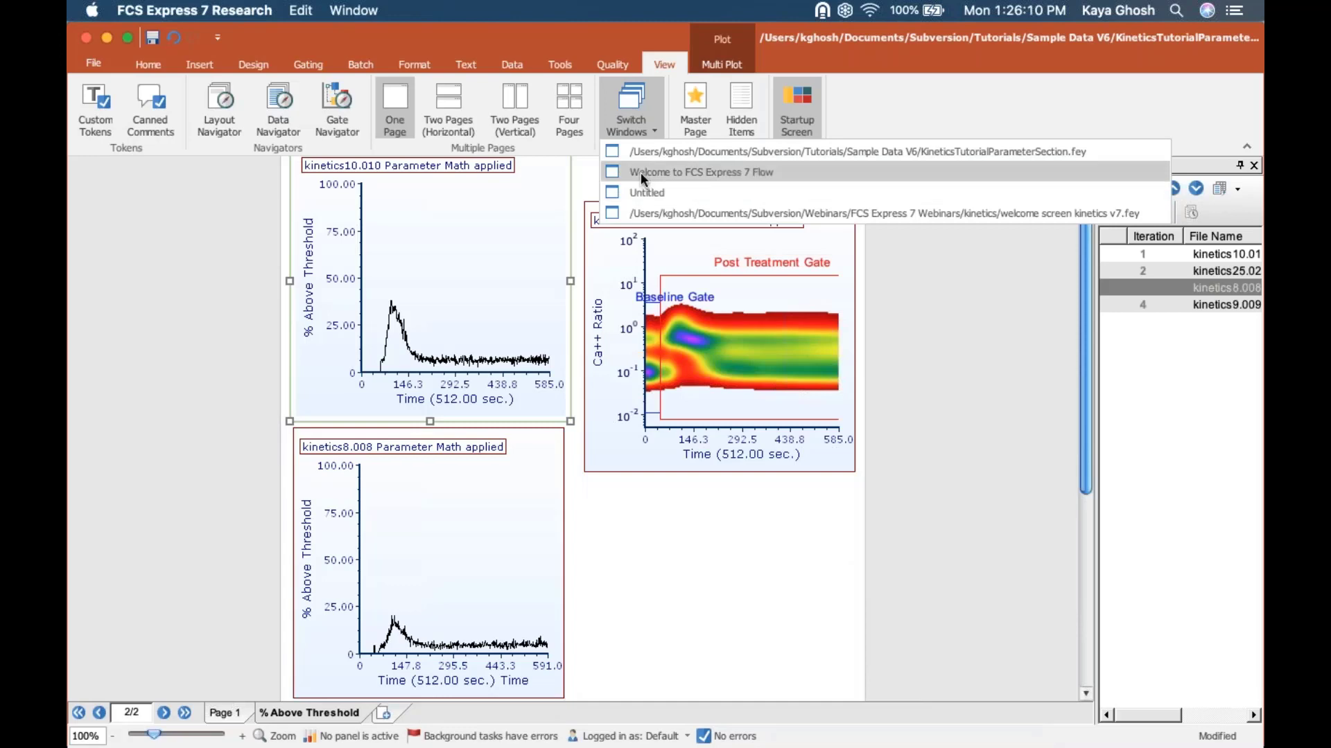
click(640, 171)
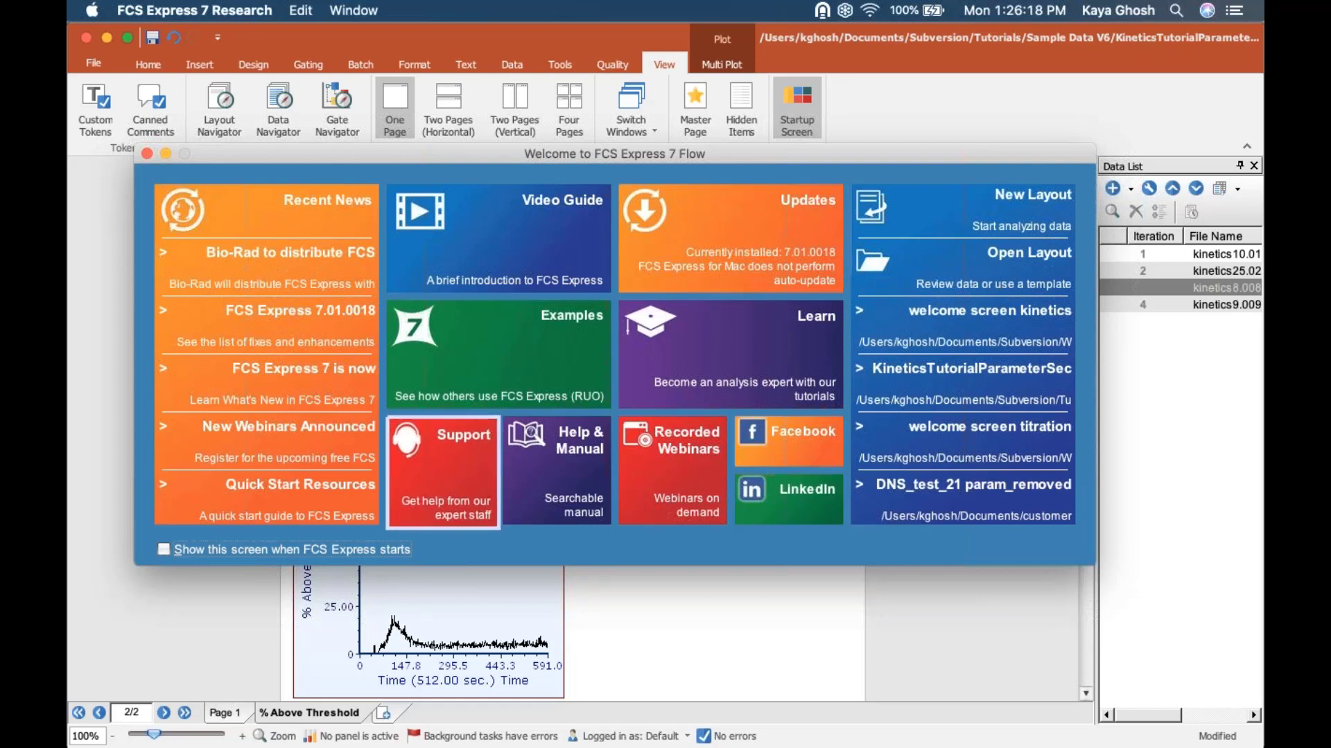
click(461, 487)
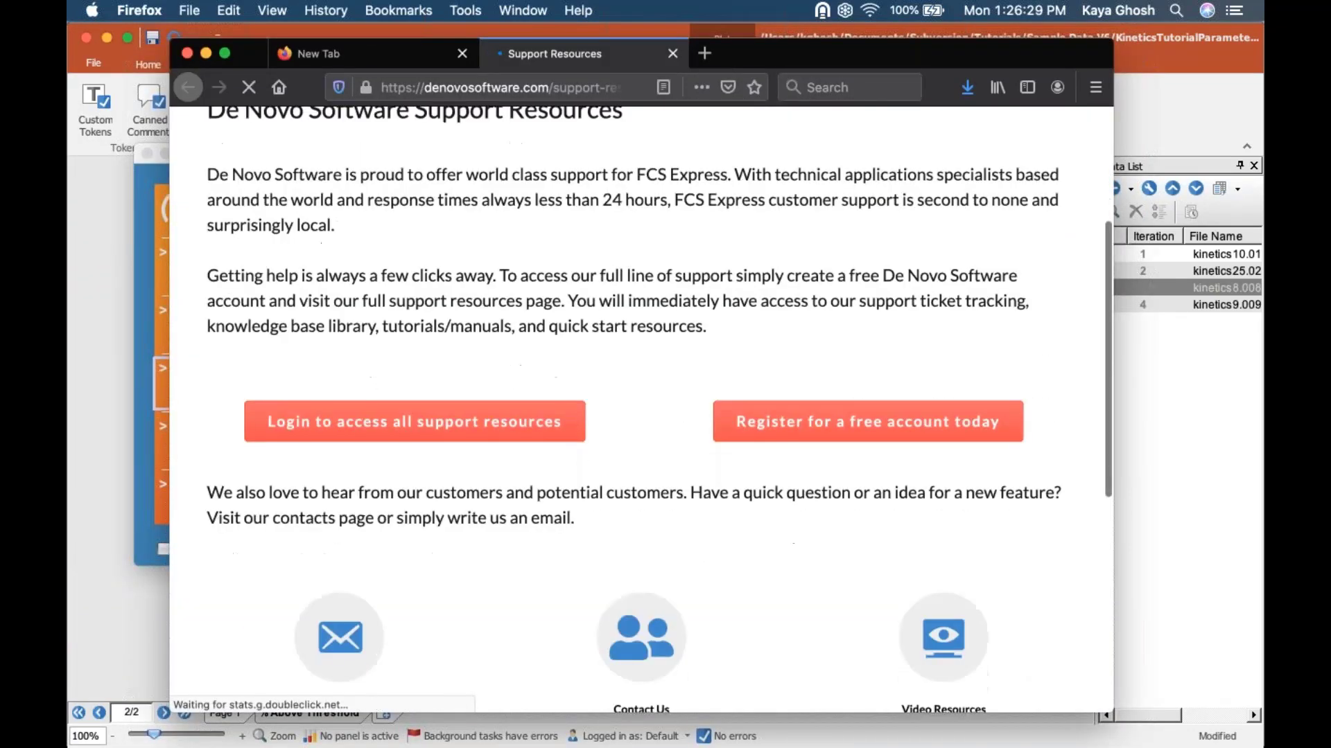
scroll(344, 531, down, 5)
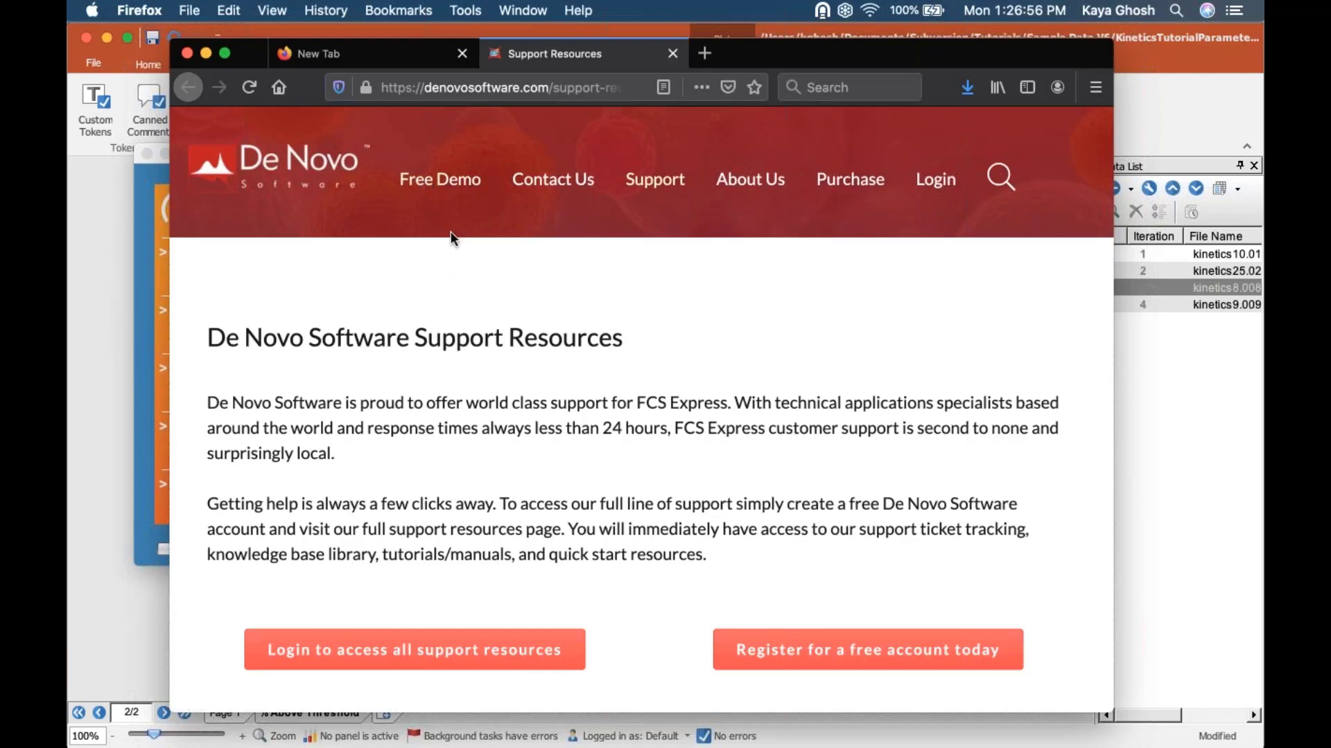
Step: Open the Free Demo page on the De Novo Software site, view the demo download section and return to the kinetics layout
click(441, 188)
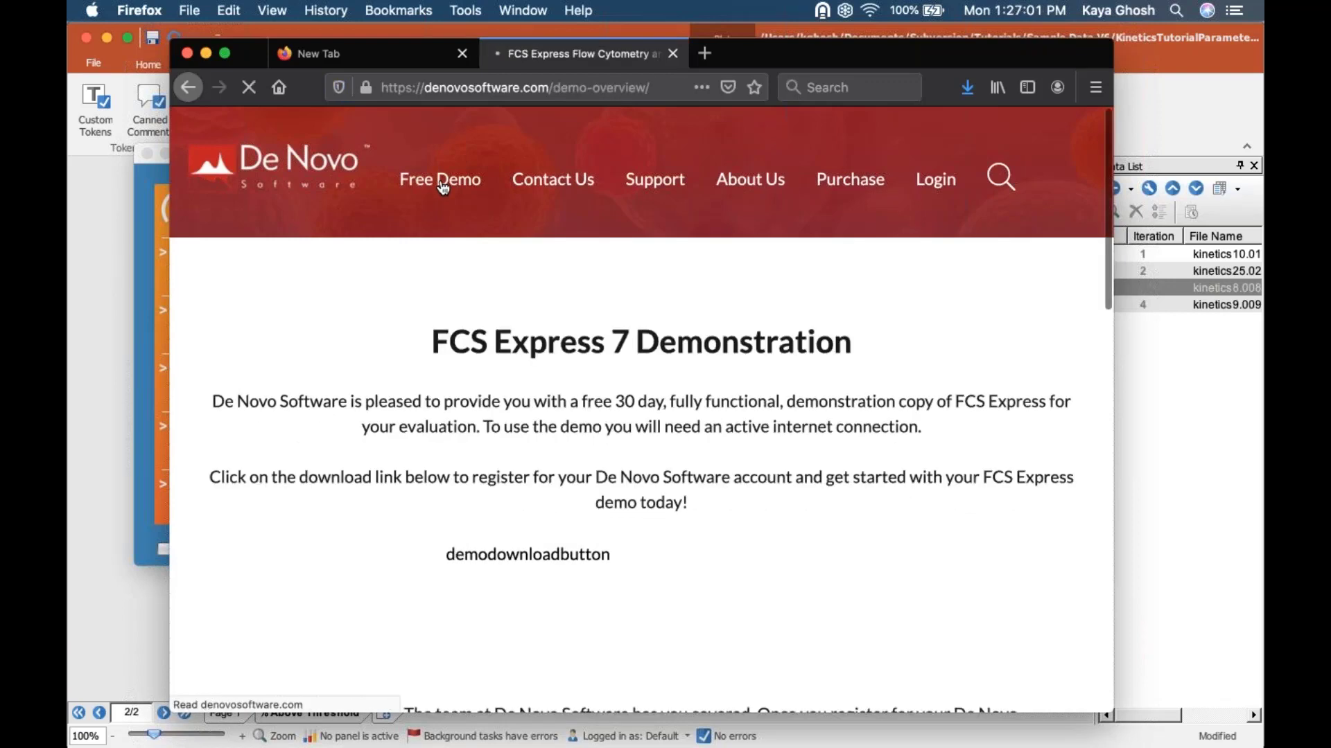
scroll(624, 415, down, 5)
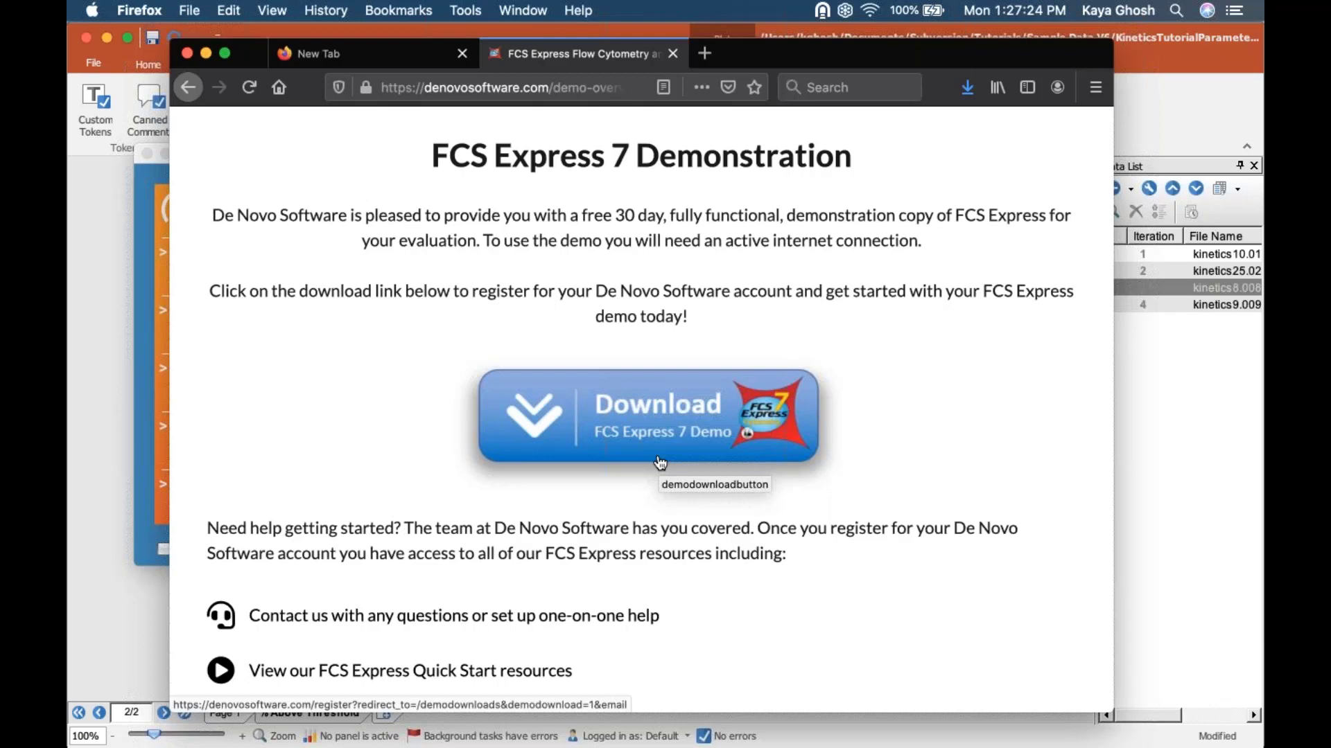
click(1160, 89)
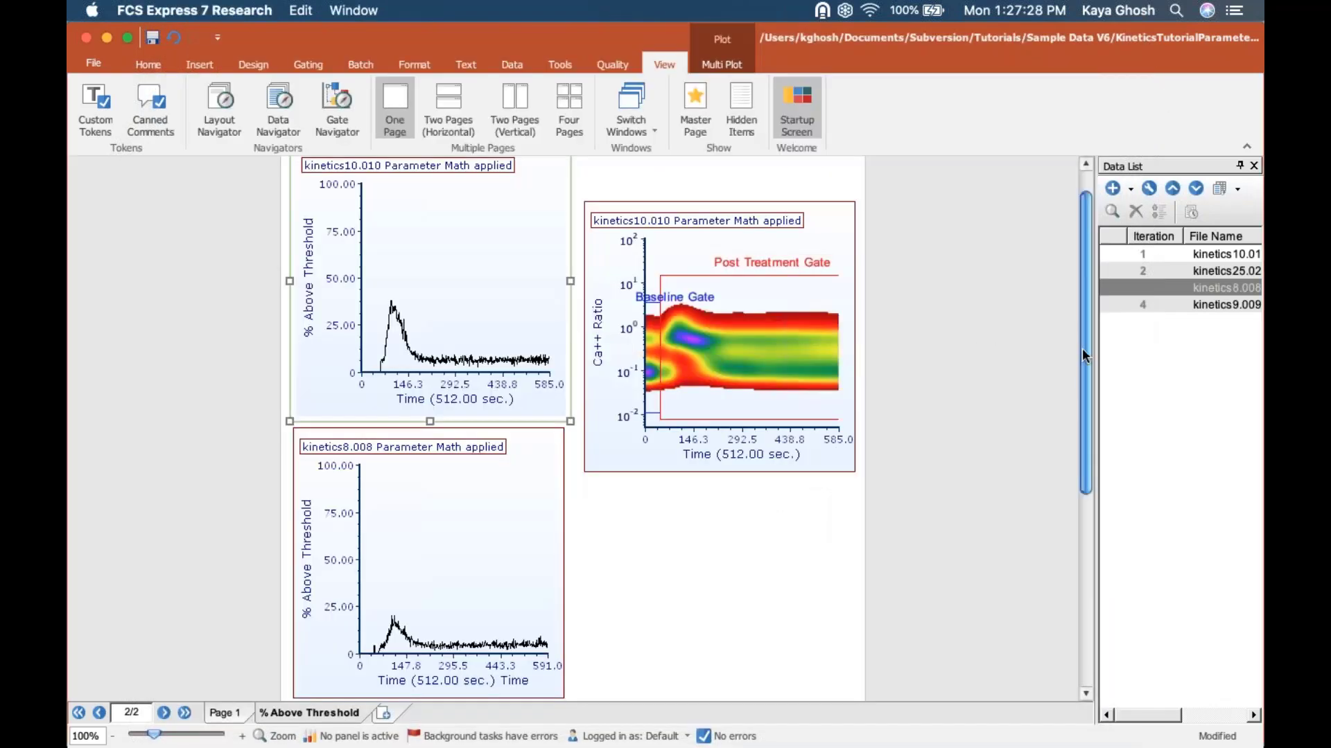
drag(1082, 348, 1083, 236)
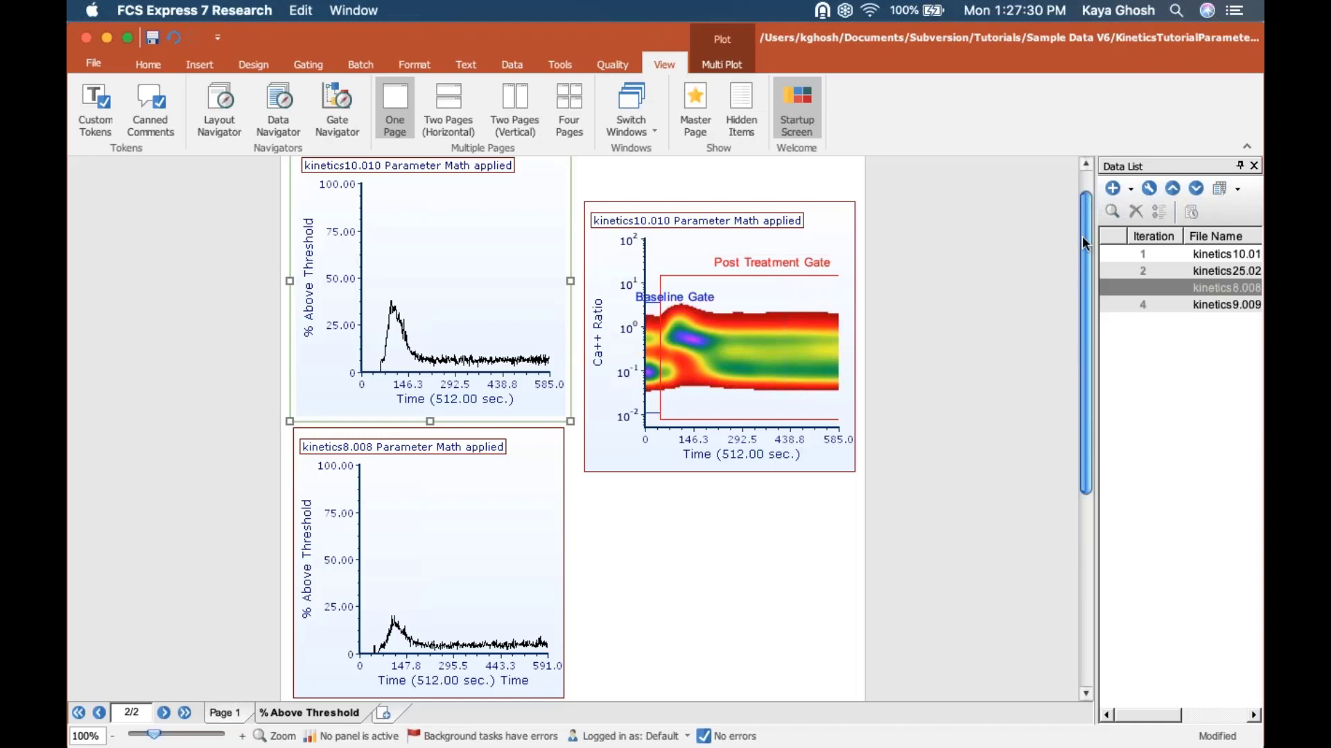